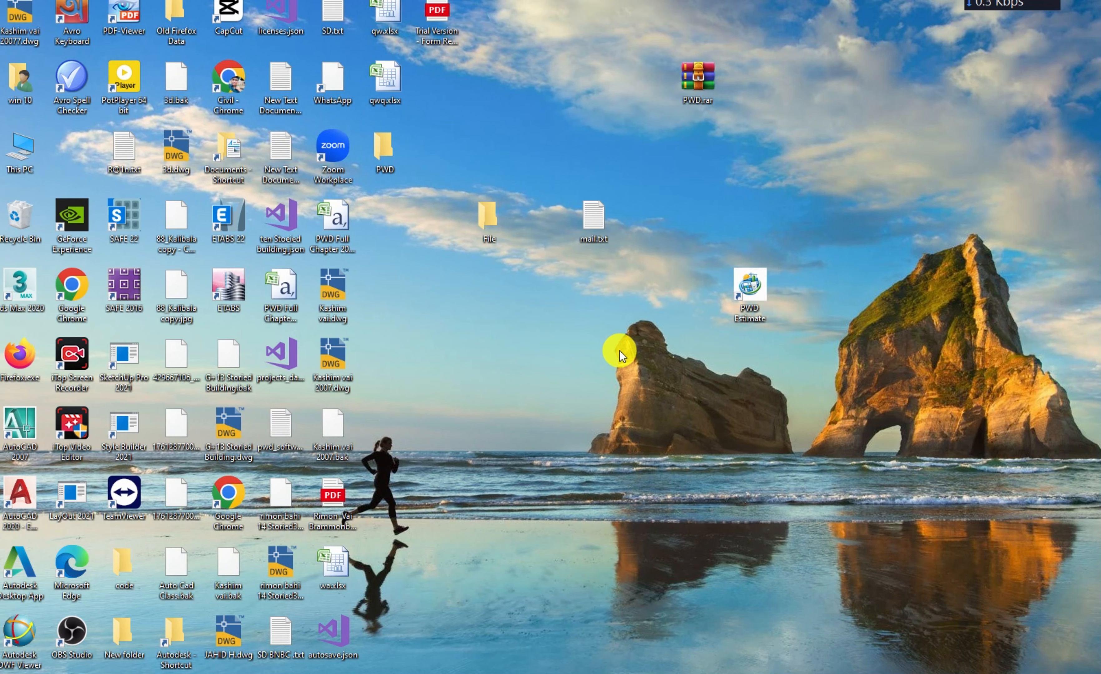
- Search the computer for "win" to look for WinRAR among the installed apps
left_click_drag(699, 78, 647, 109)
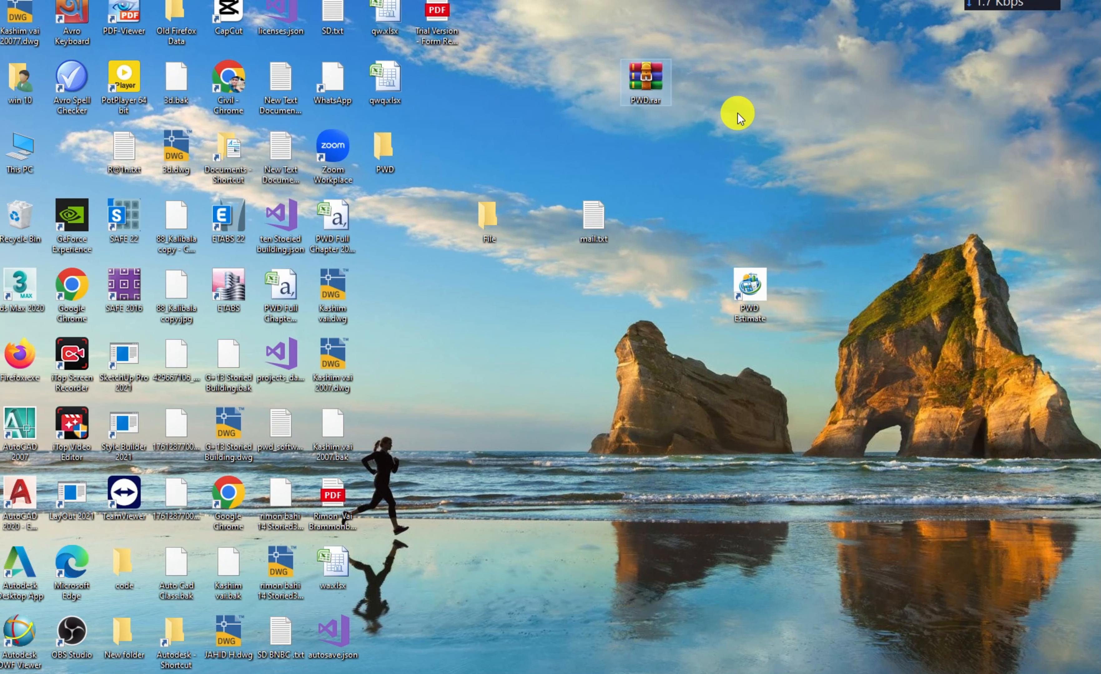
key("super")
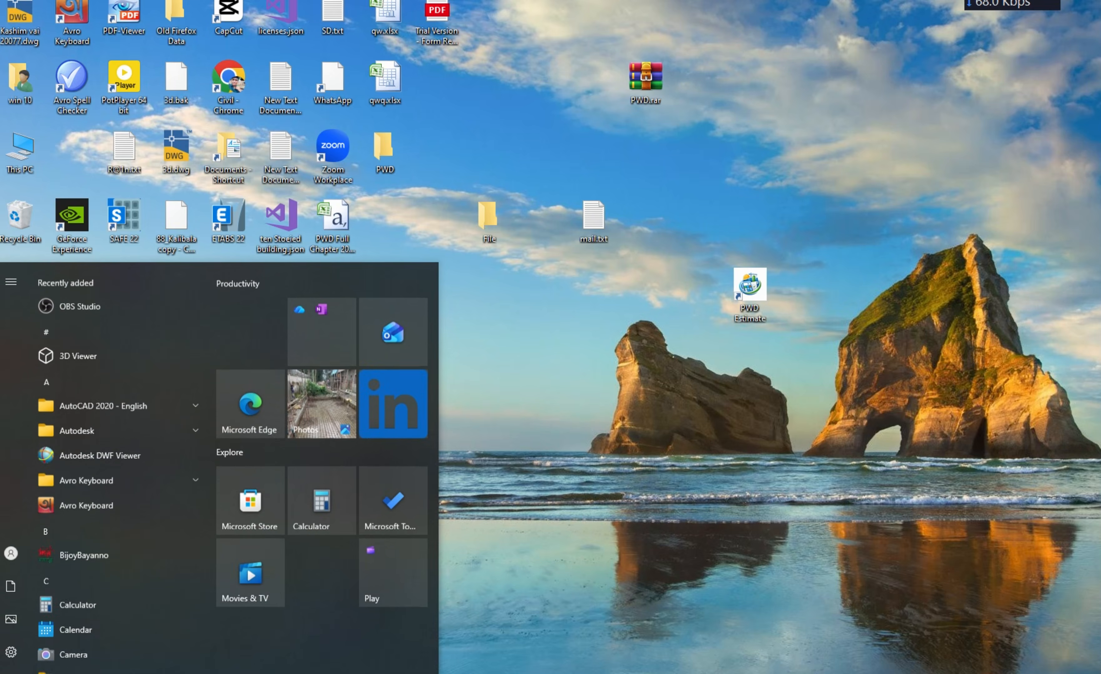
type("win")
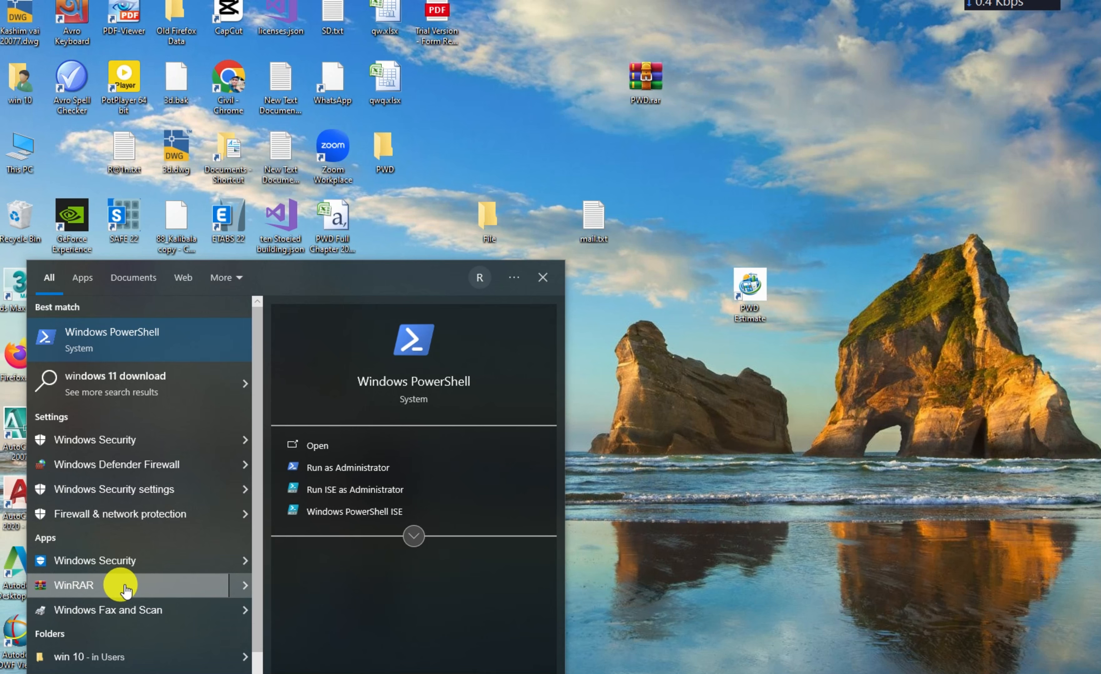
left_click(688, 160)
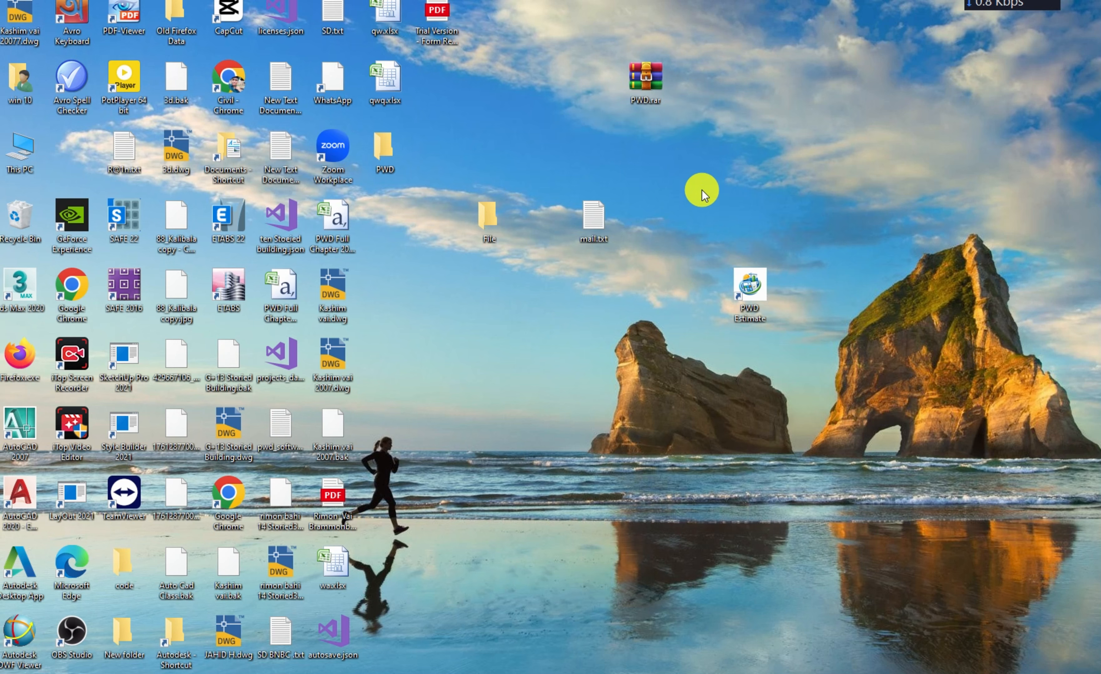
- View the WinRAR extraction options for the PWD.rar archive without extracting it, and refresh the desktop
right_click(657, 70)
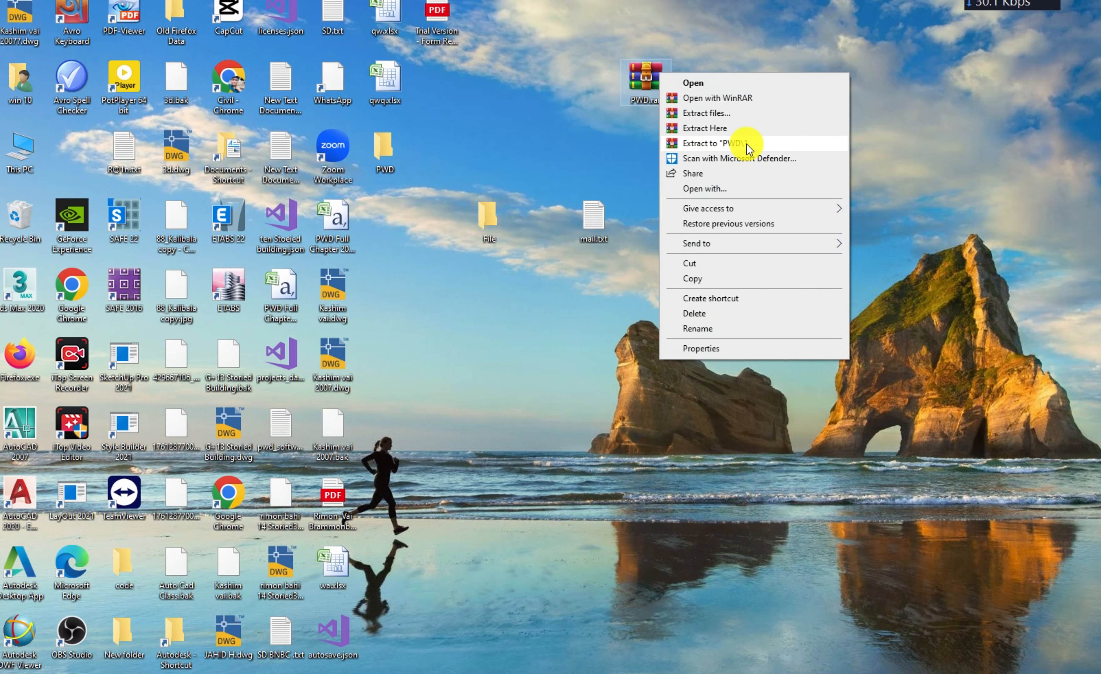
left_click(517, 82)
right_click(517, 80)
left_click(546, 115)
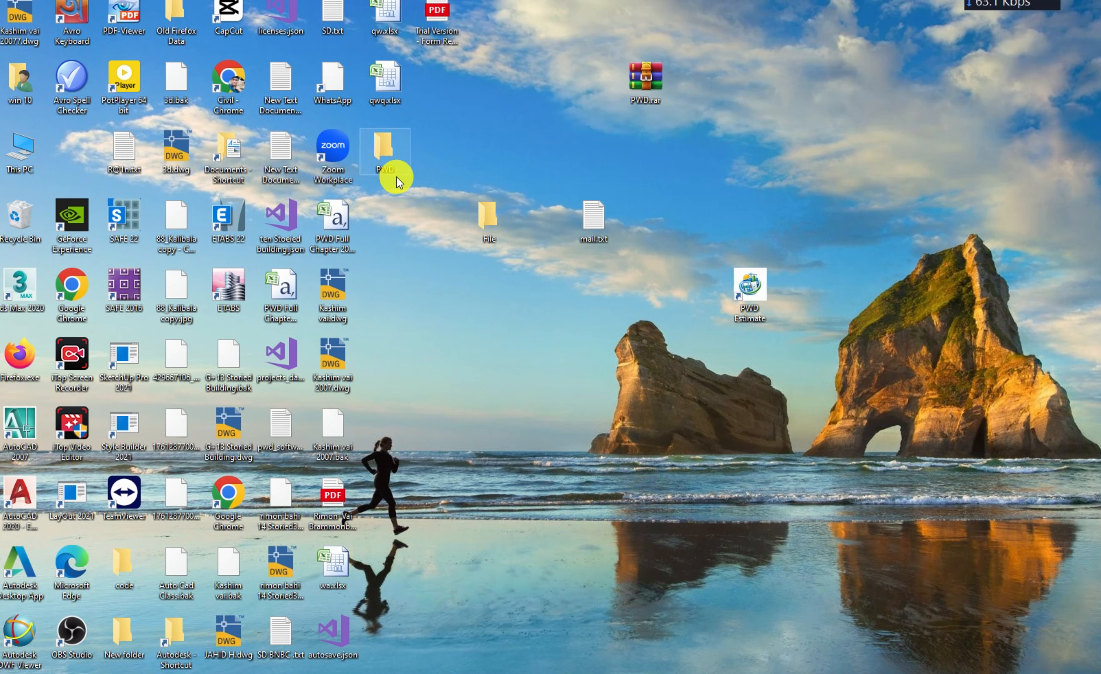
- Examine the PWD subfolder inside update PWD in the desktop's PWD folder, and close the folder window
double_click(386, 154)
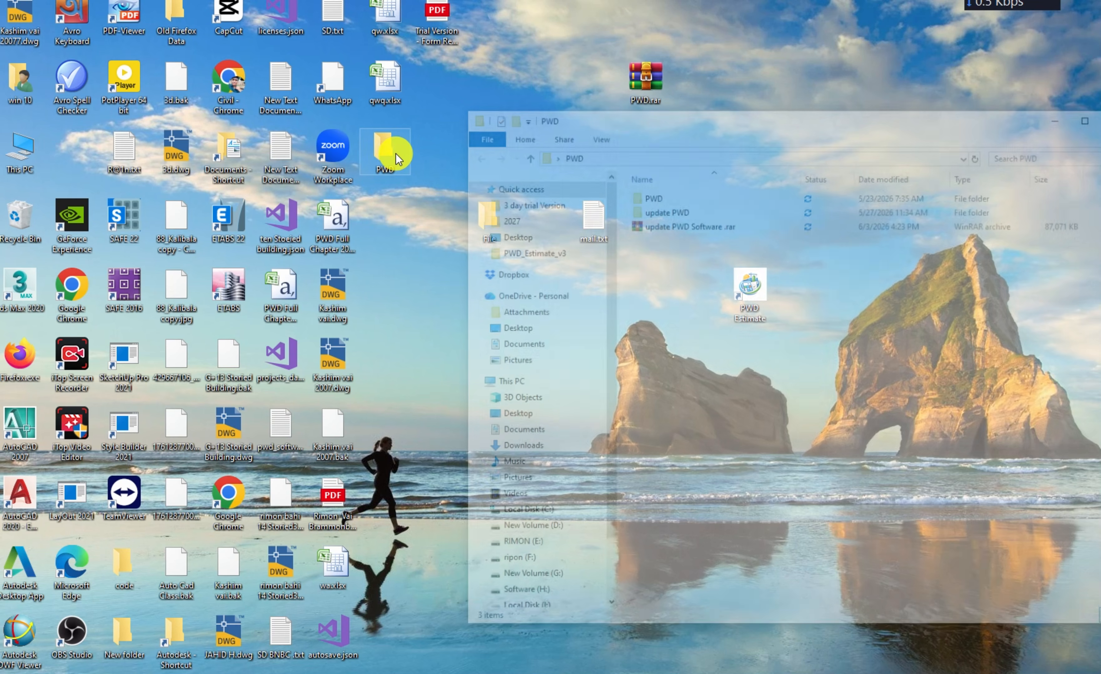
left_click_drag(597, 135, 392, 117)
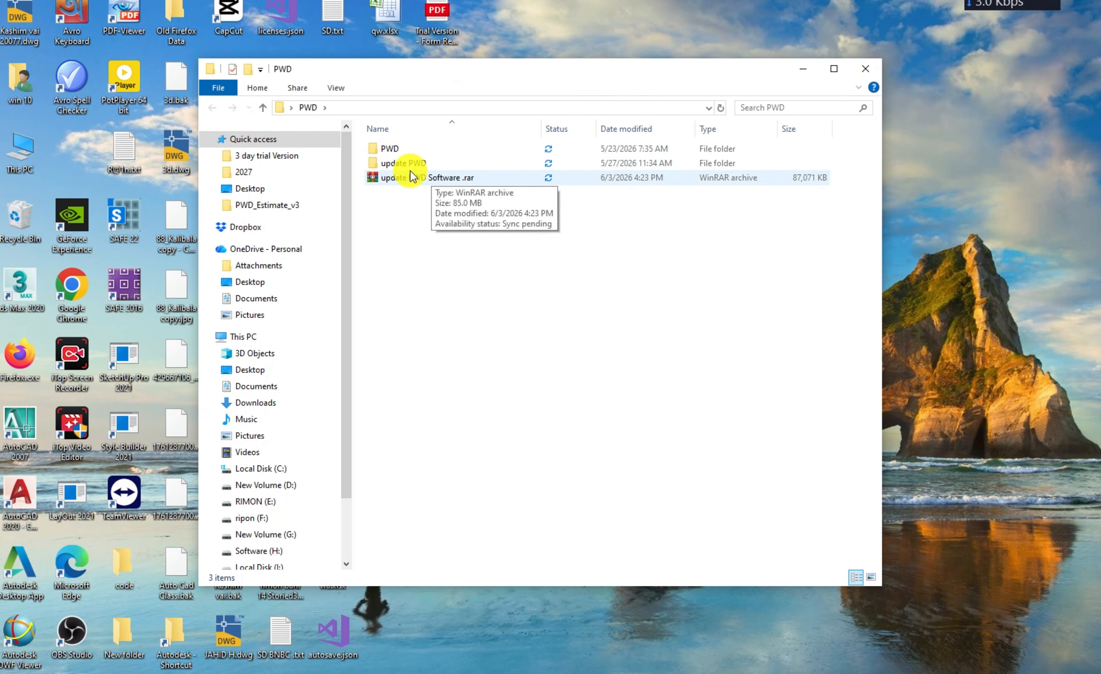
double_click(455, 161)
double_click(392, 153)
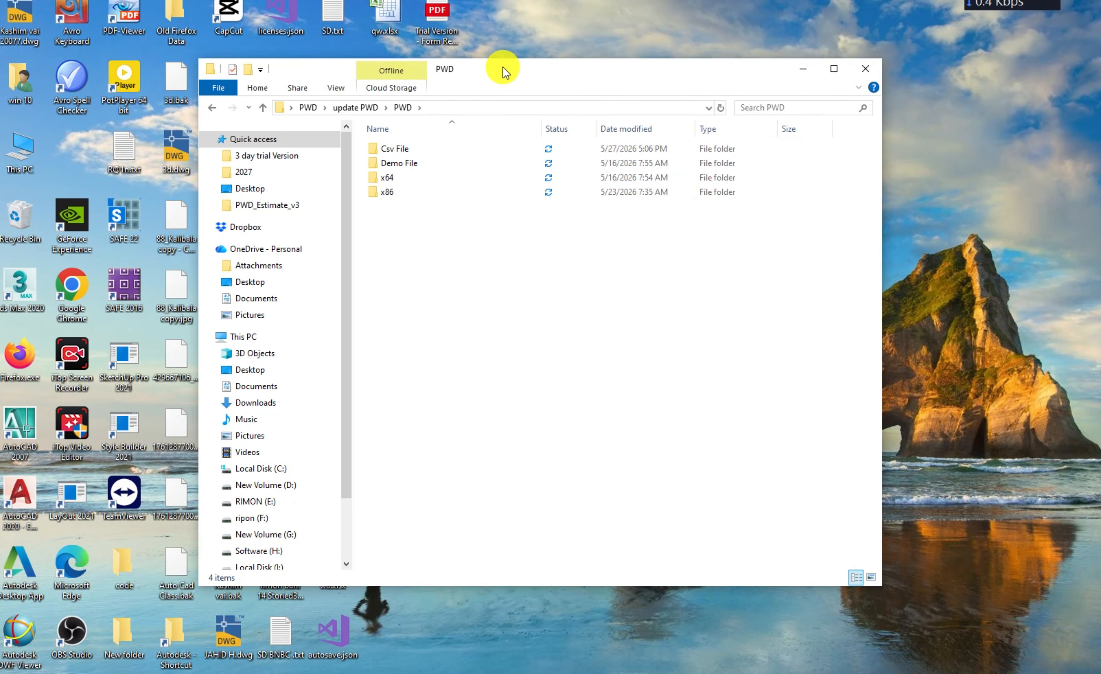
left_click_drag(503, 67, 506, 89)
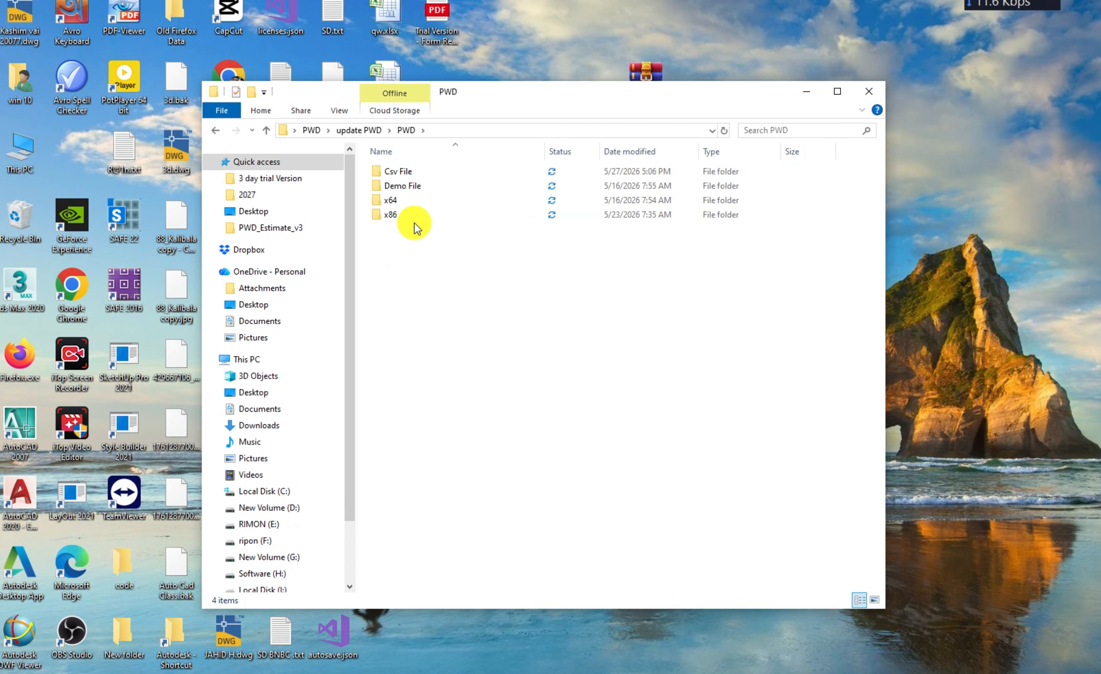
left_click_drag(534, 105, 568, 75)
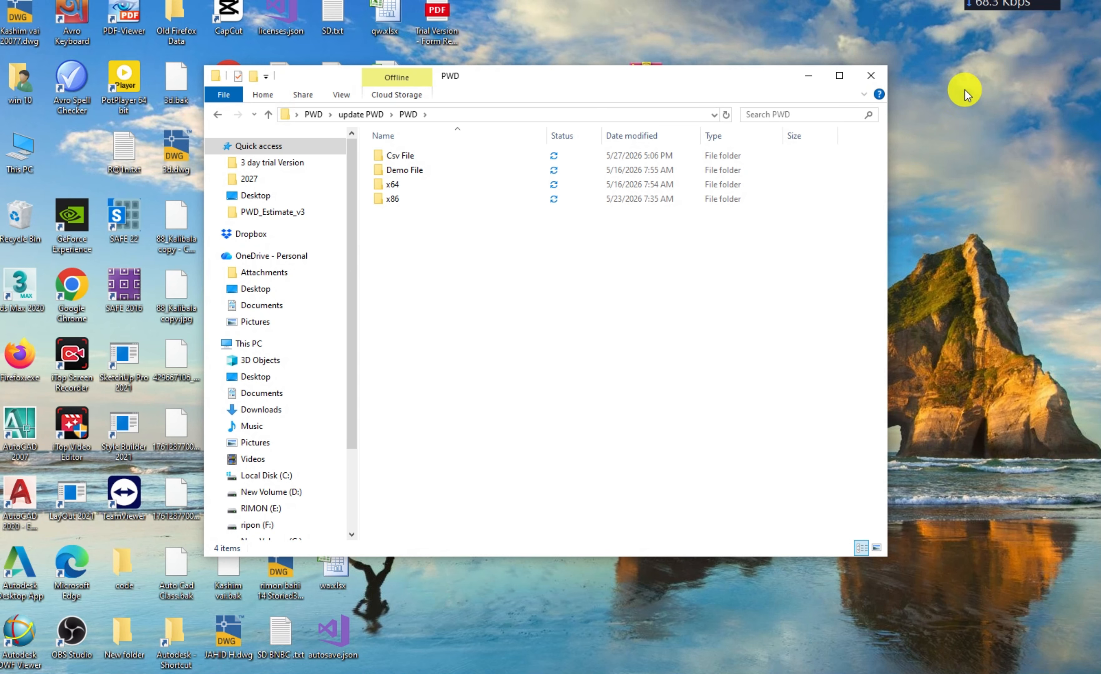
left_click(870, 75)
- Refresh the desktop, launch PWD Estimate, and fit its main window within the screen
right_click(546, 147)
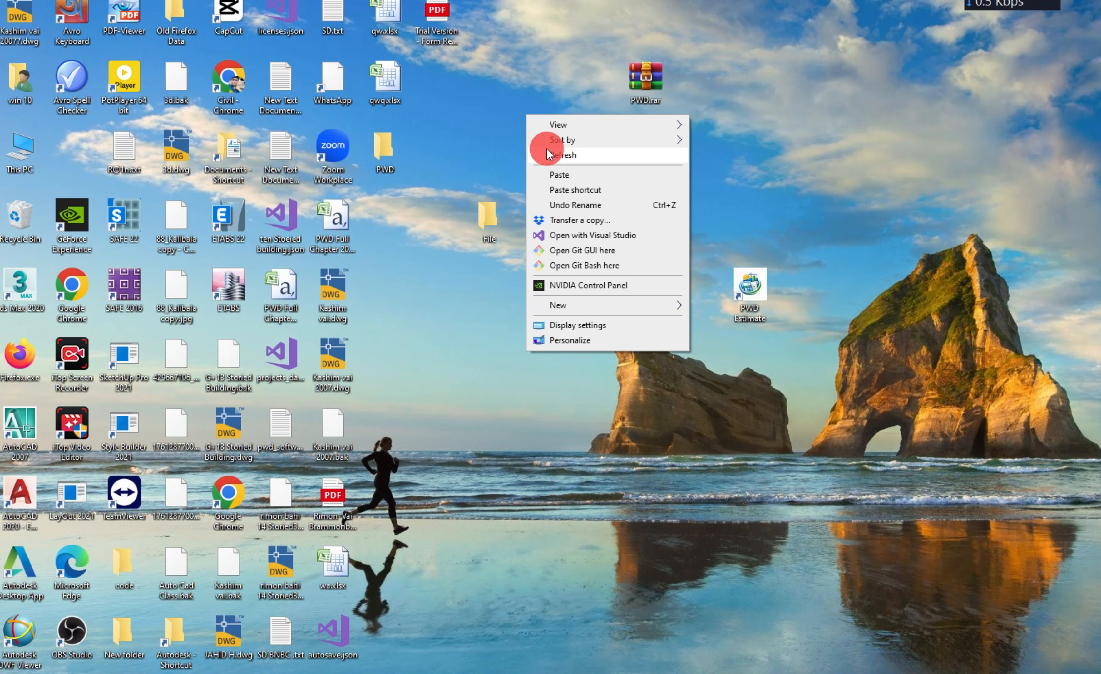
left_click(546, 148)
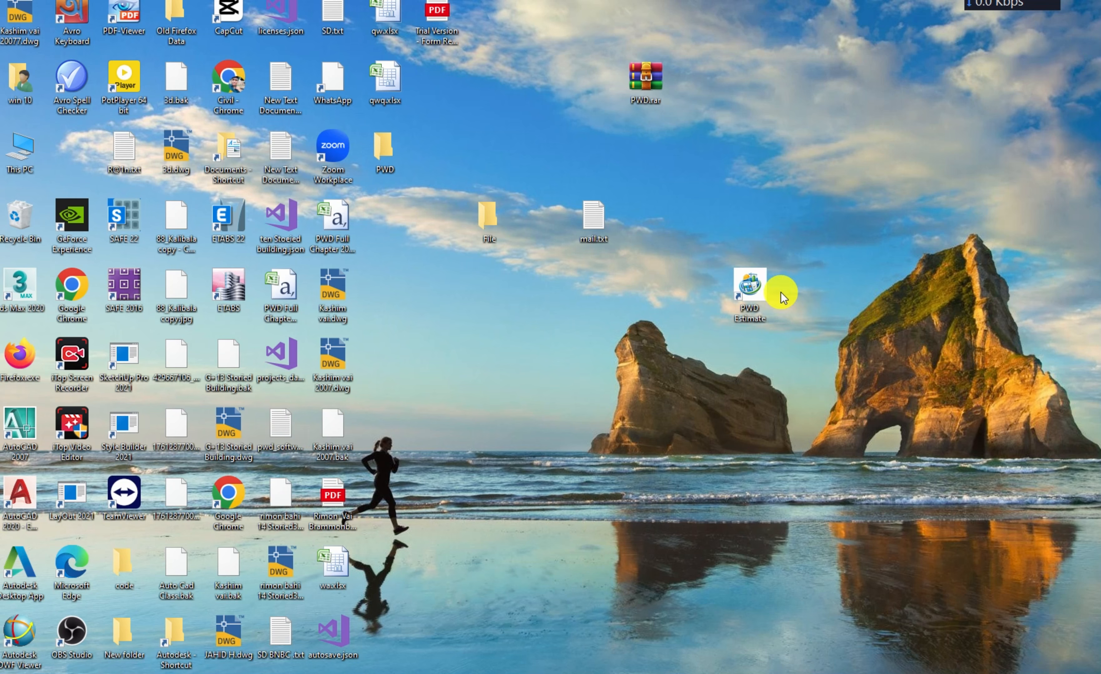
double_click(764, 285)
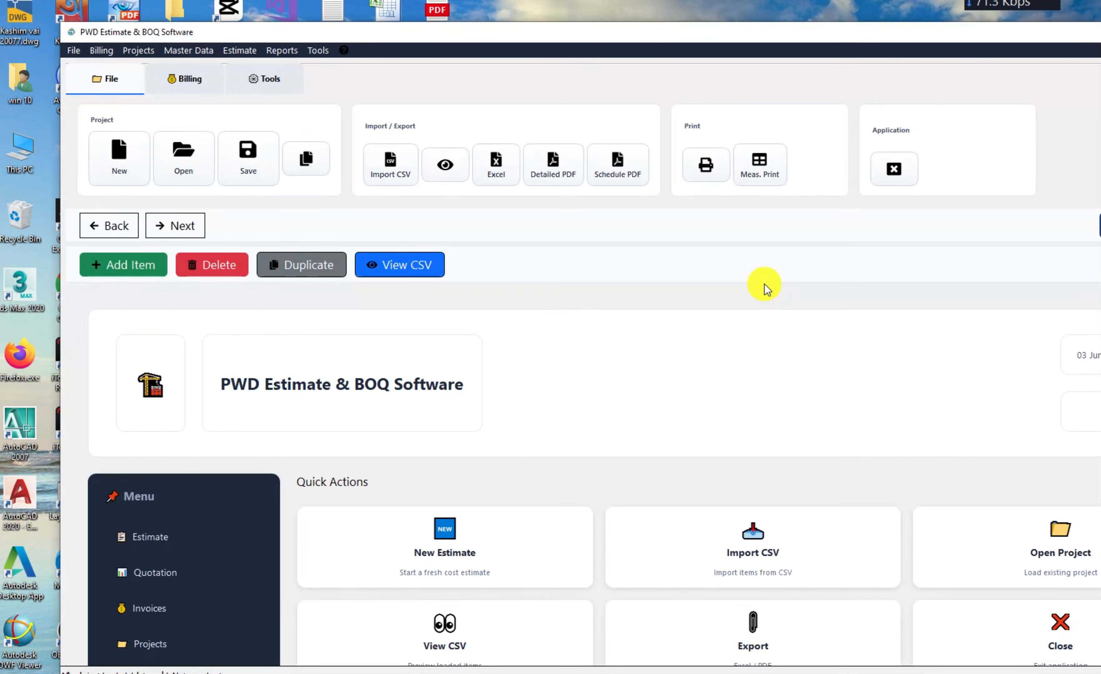
left_click_drag(723, 31, 683, 3)
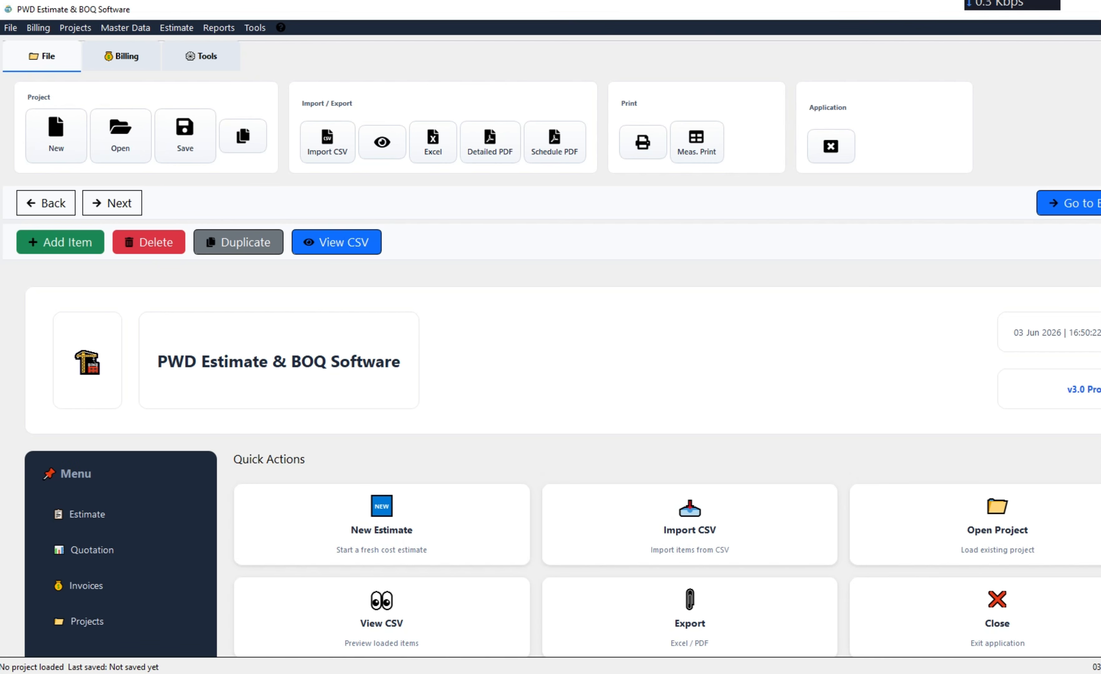
left_click_drag(1100, 296, 1097, 298)
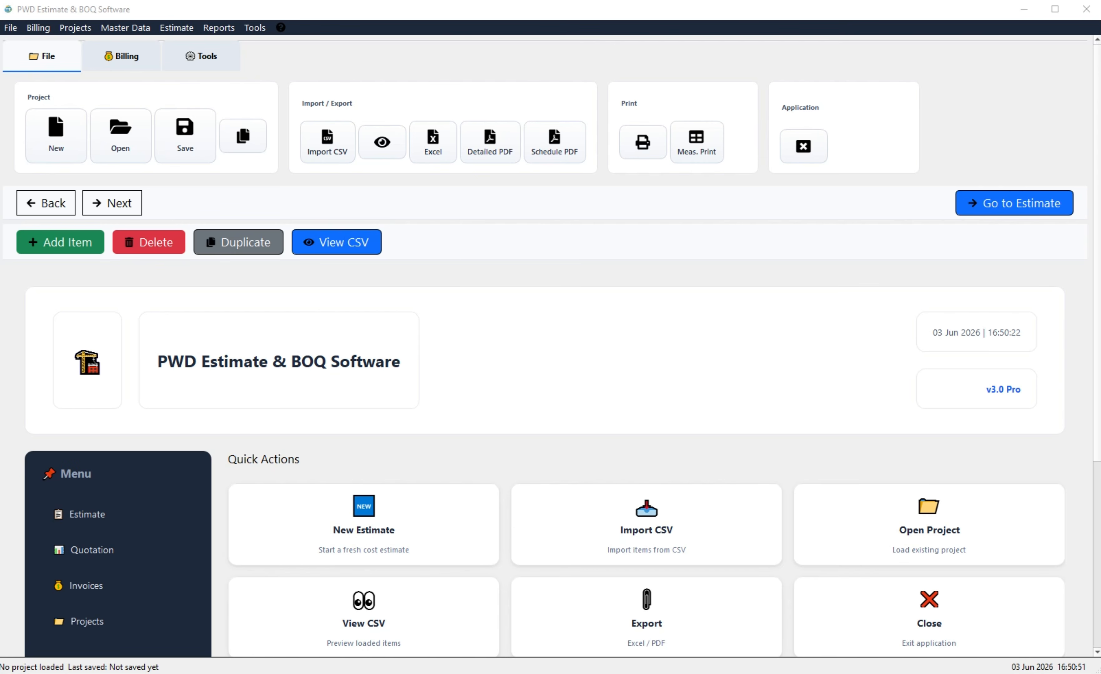
- Go forward to the estimate table and view the measurement table of brickwork item 4.1 without changing it
left_click(125, 211)
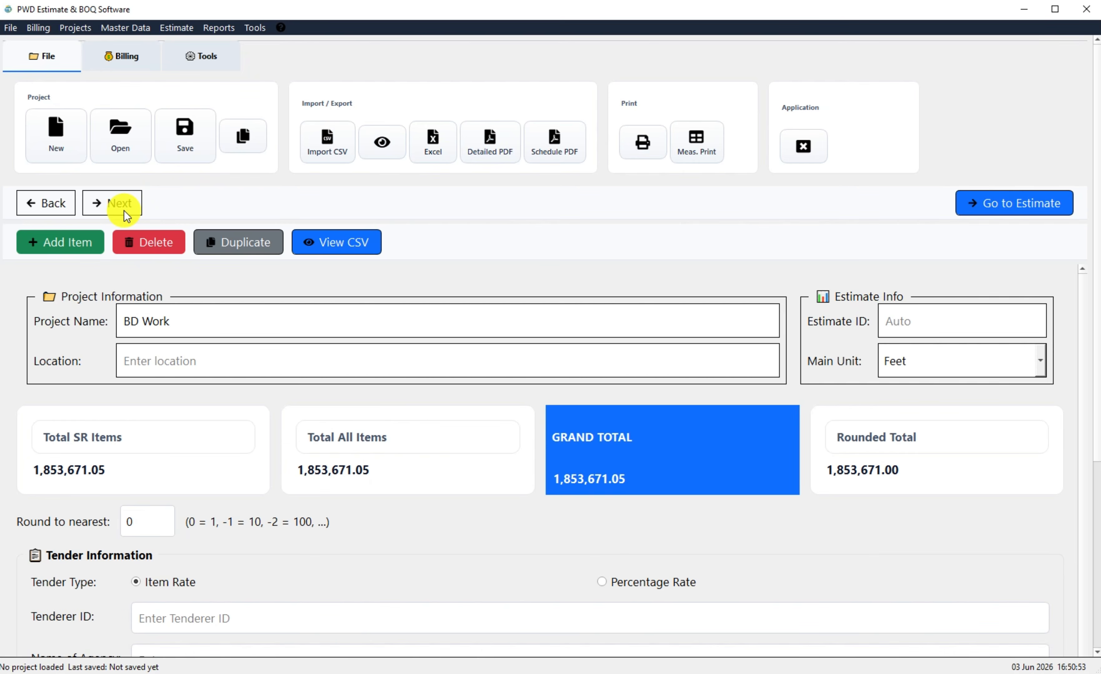
left_click(125, 211)
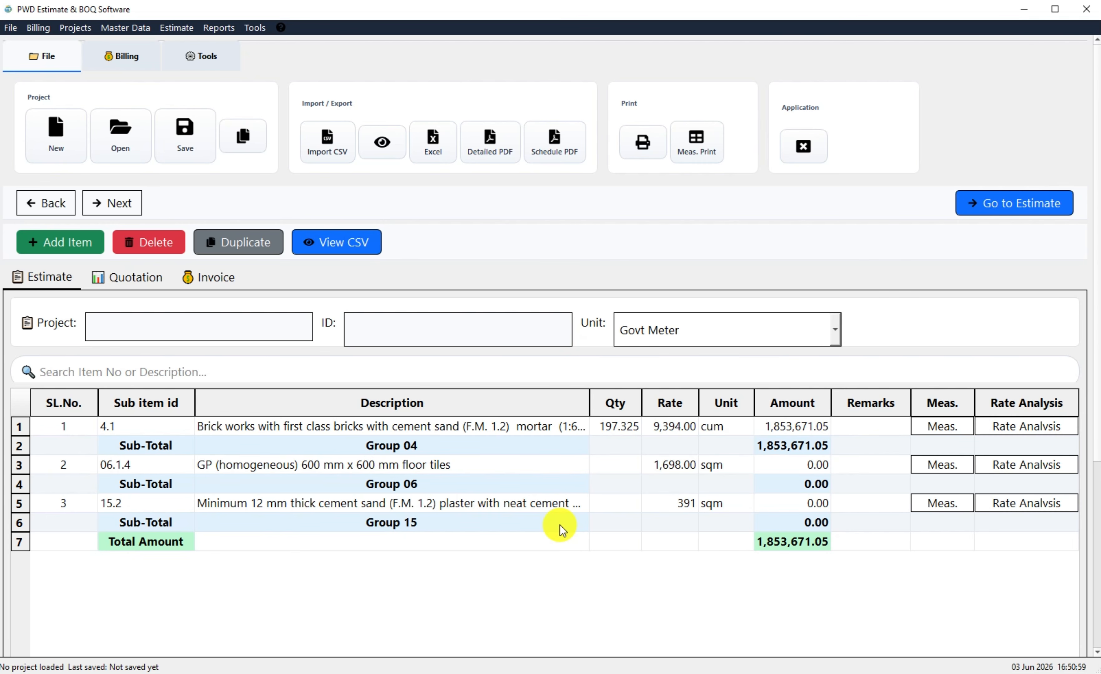
left_click(946, 427)
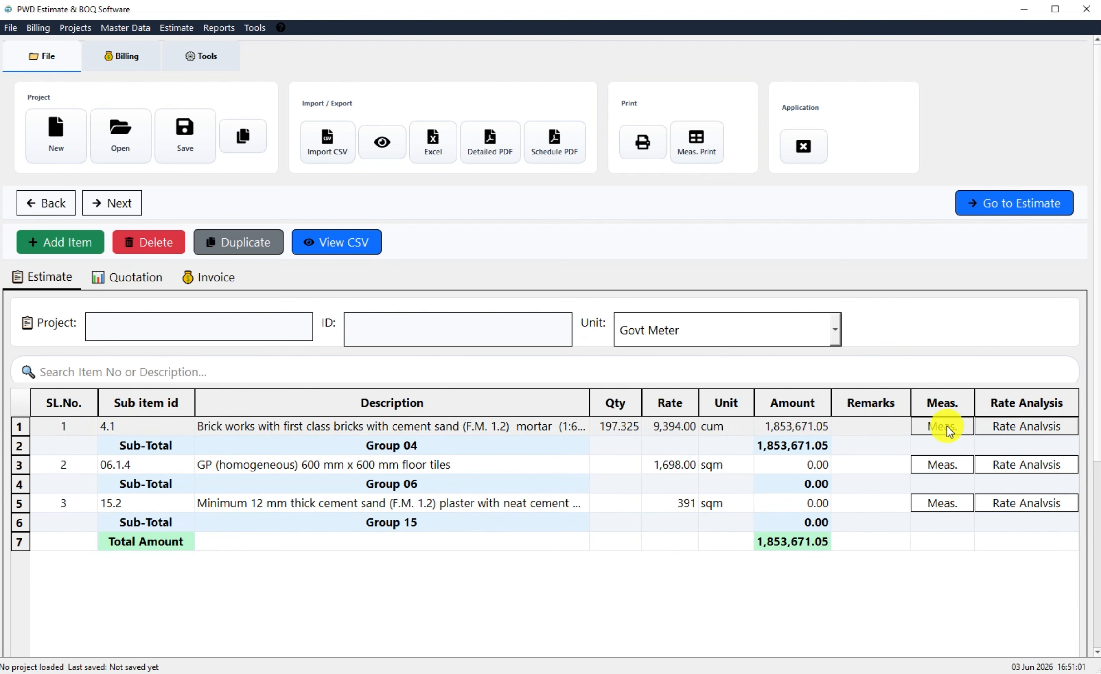
left_click_drag(801, 67, 717, 54)
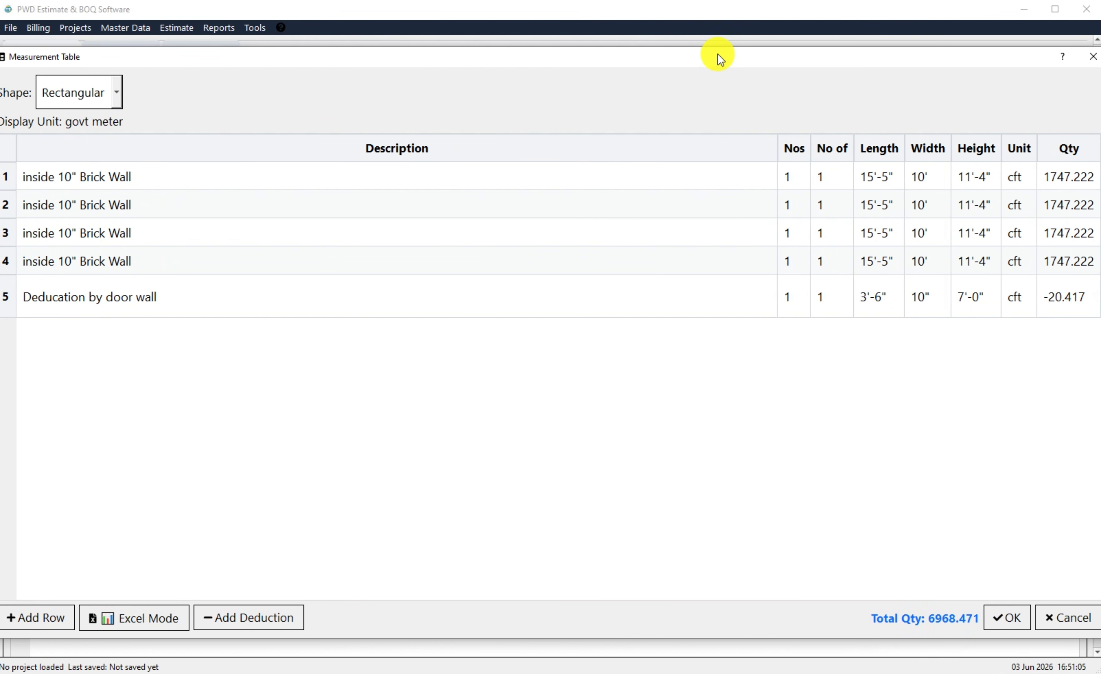
left_click(1093, 56)
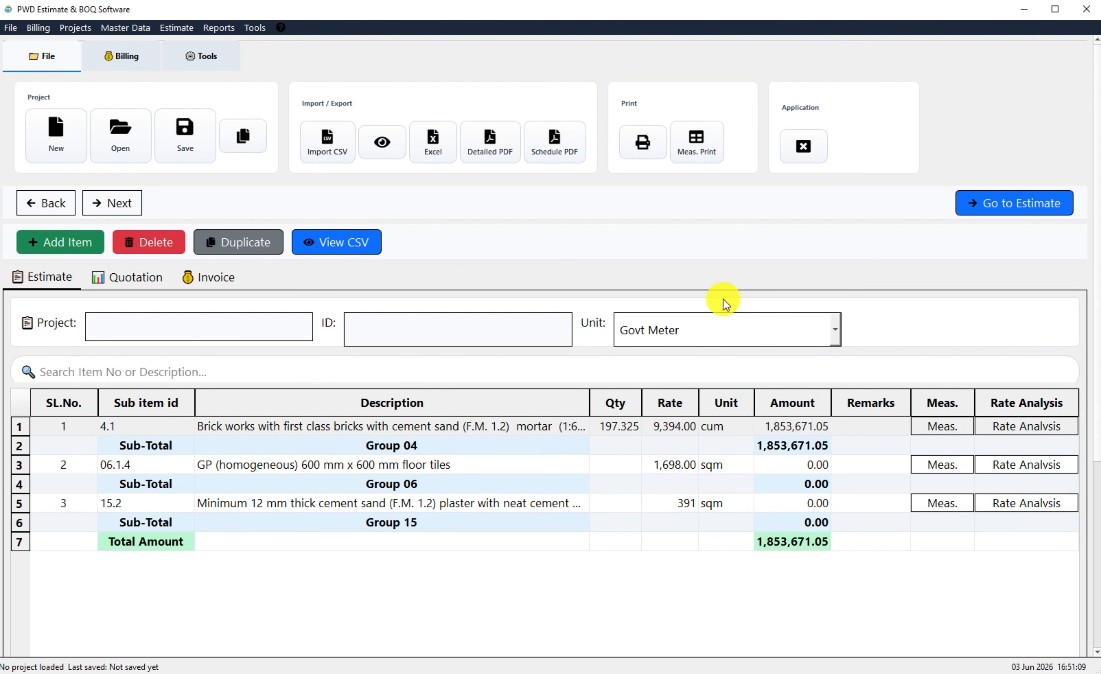
- Save the current project as "PWD 1" in the PWD folder on the PNY UFD321 (J:) drive
left_click(186, 152)
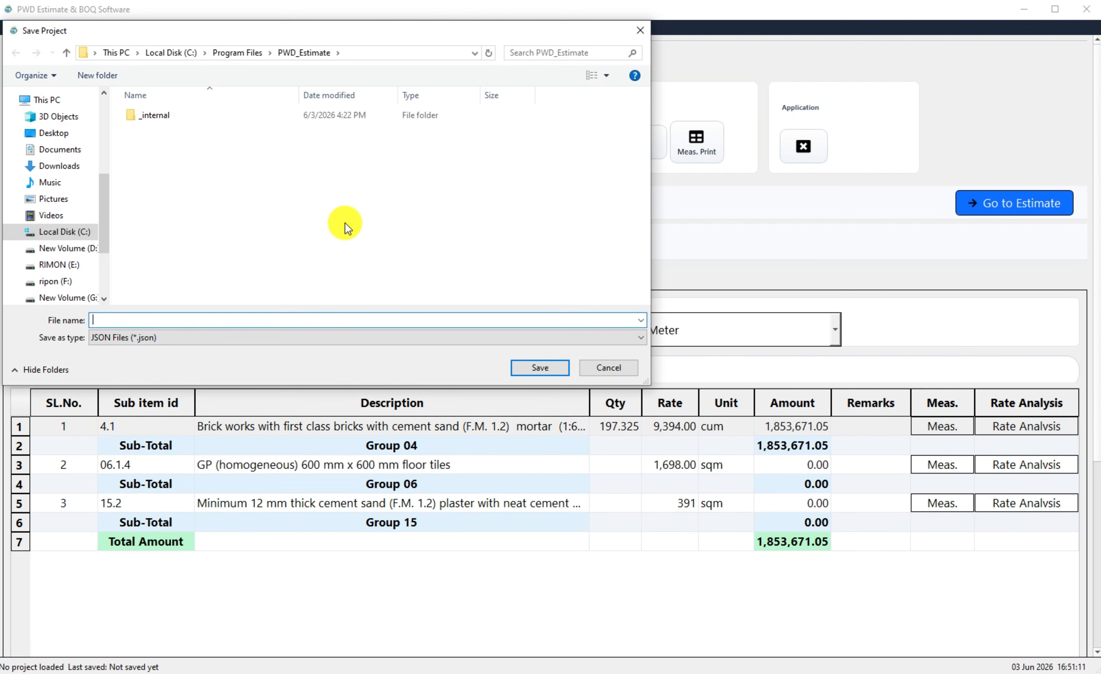
mouse_move(108, 191)
left_mouse_down()
mouse_move(103, 157)
mouse_move(93, 190)
left_mouse_up()
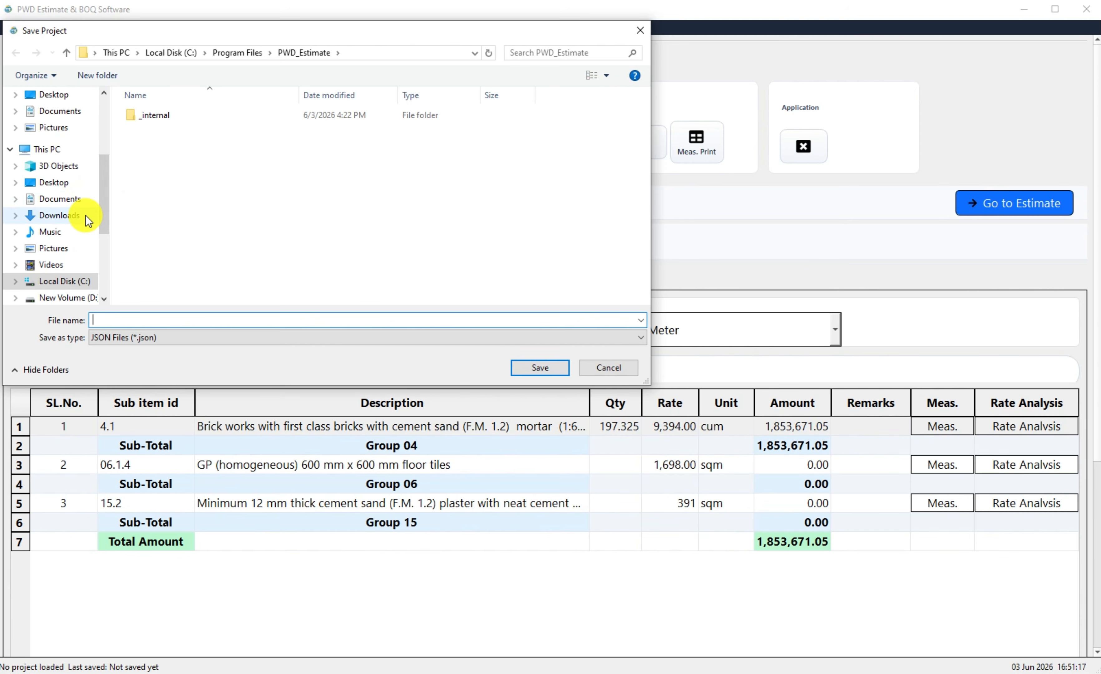
scroll(85, 216, "down", 3)
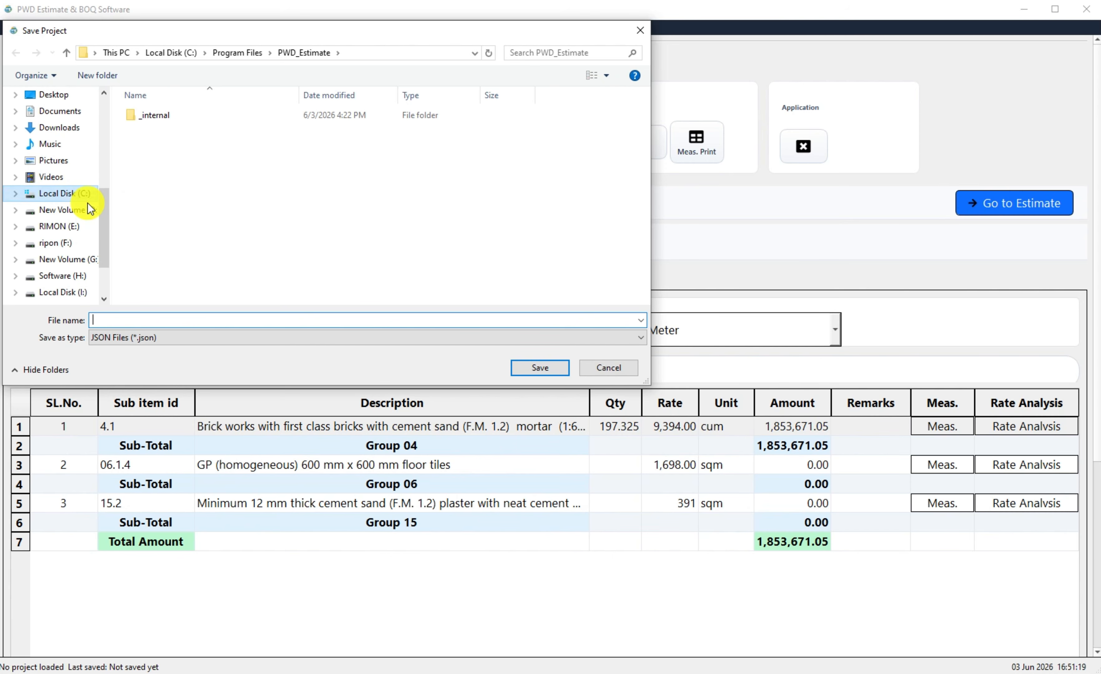
left_click(74, 265)
scroll(199, 174, "down", 10)
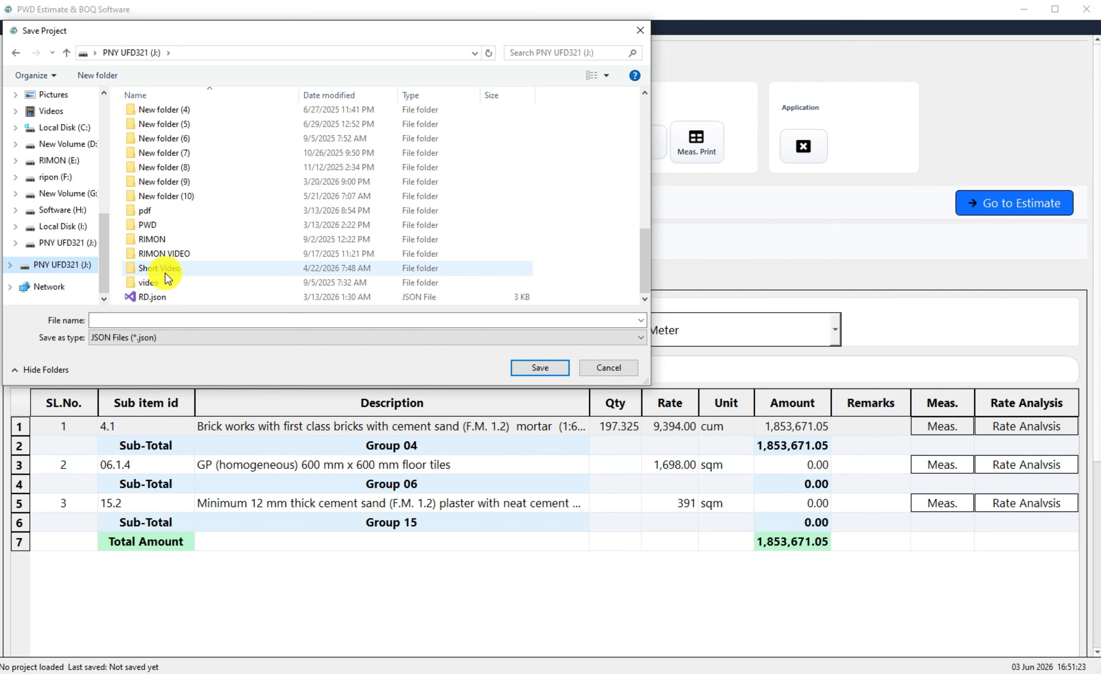
double_click(163, 225)
left_click(143, 320)
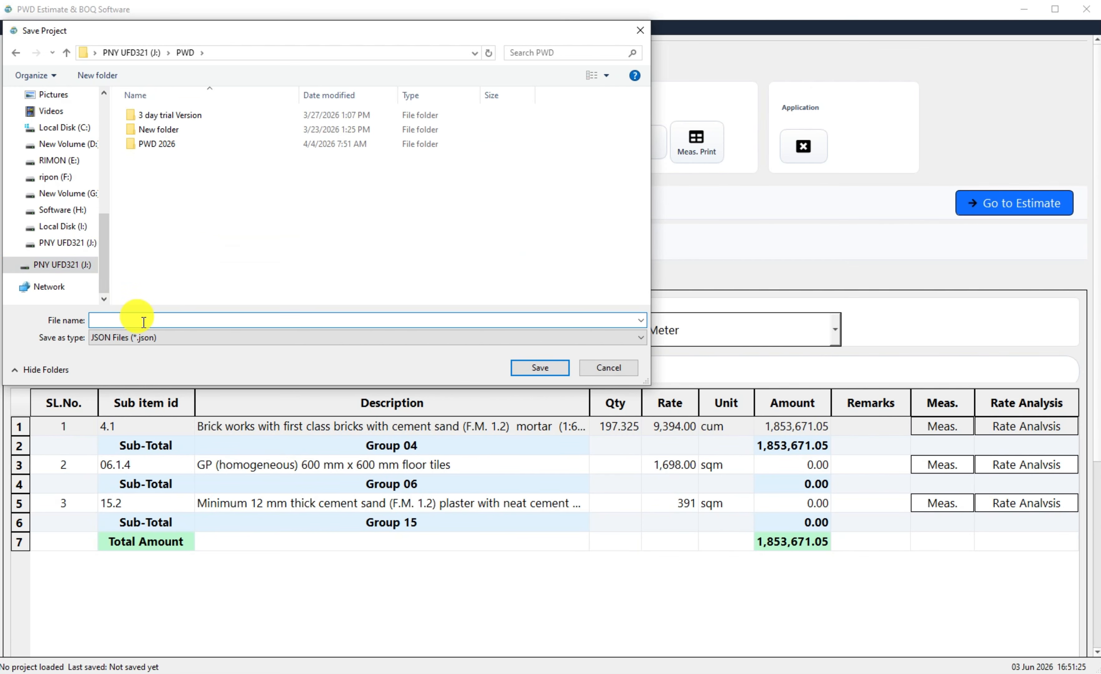
type("PWD ")
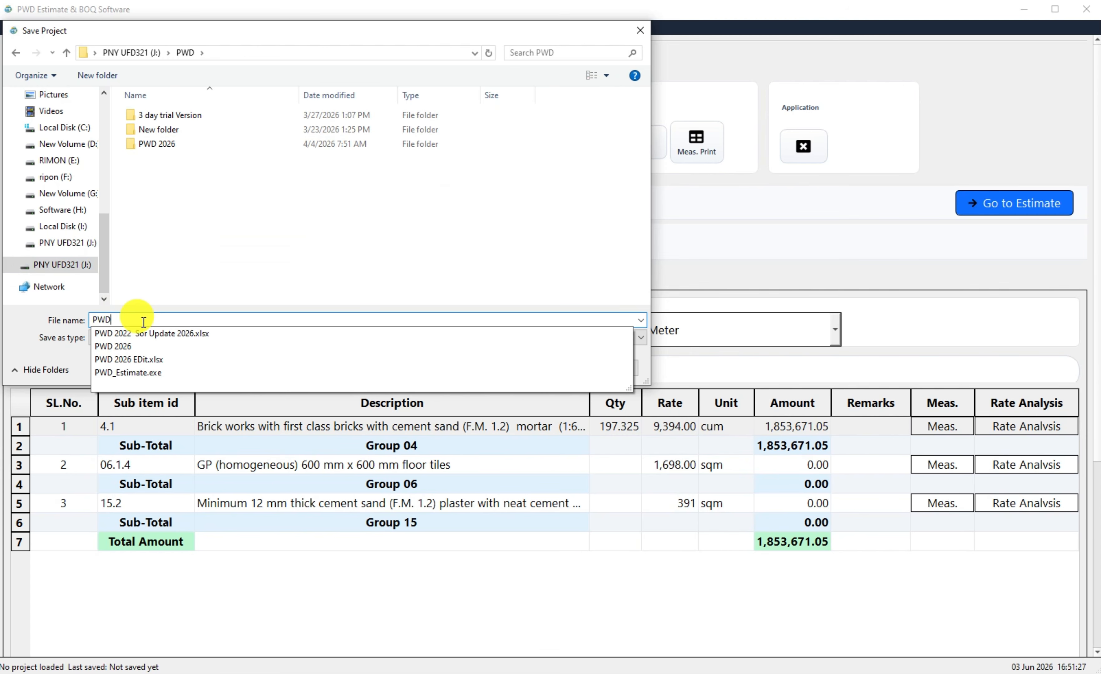
type("1")
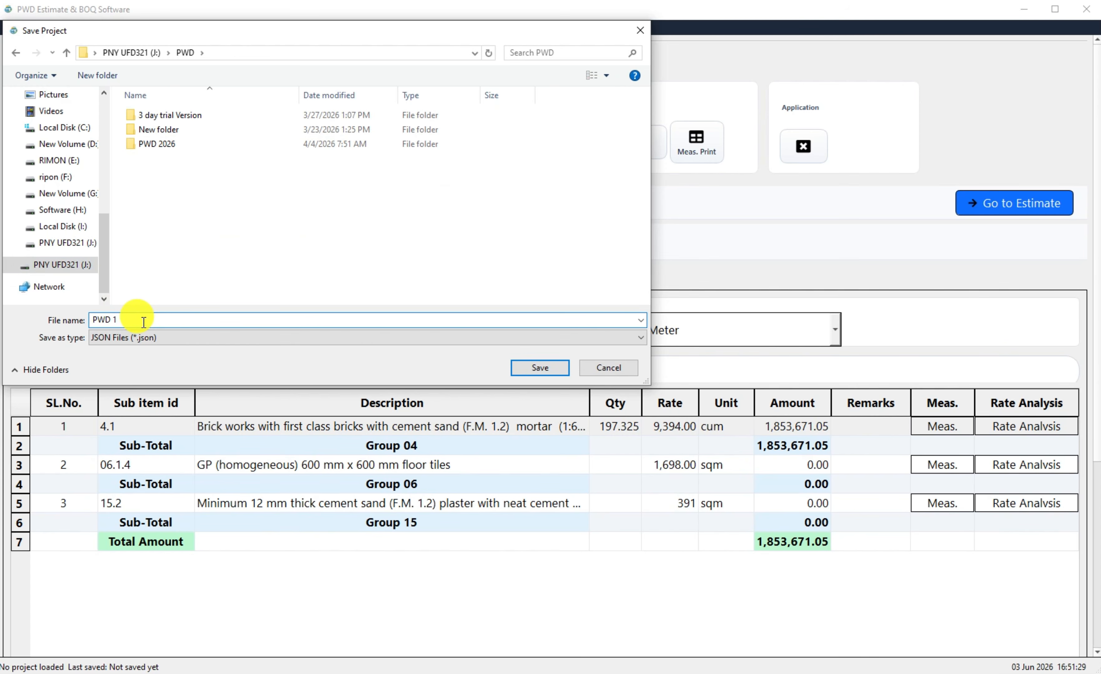
key("Return")
left_click(614, 362)
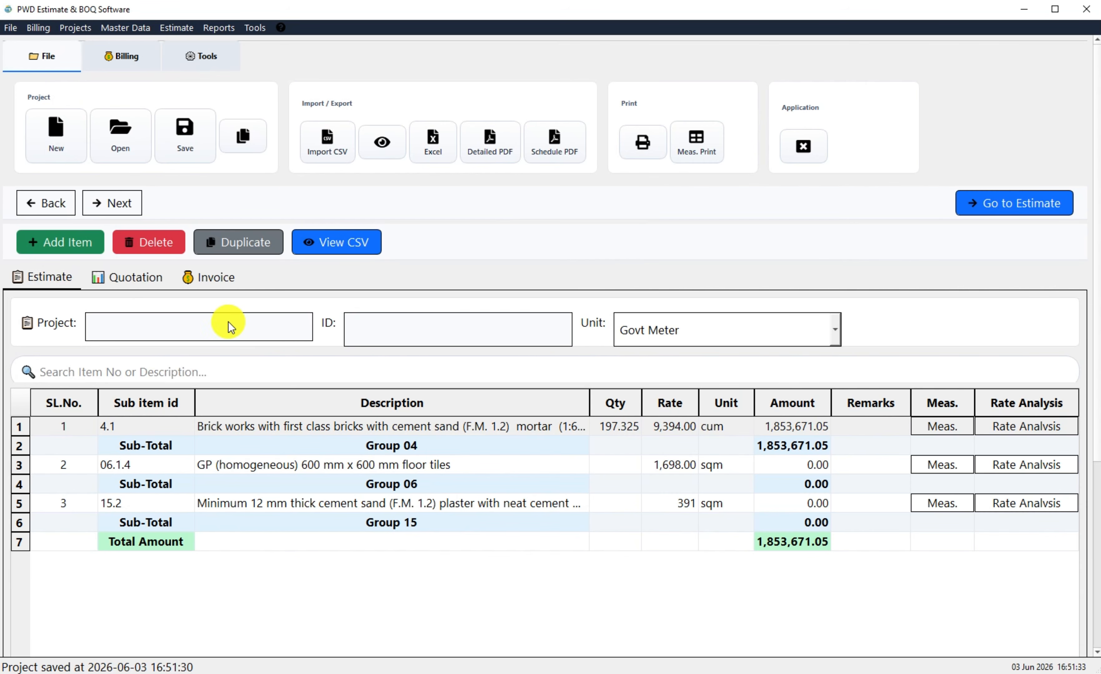
- Create a new estimate with the project name "PWD Work" and save its project information
left_click(56, 135)
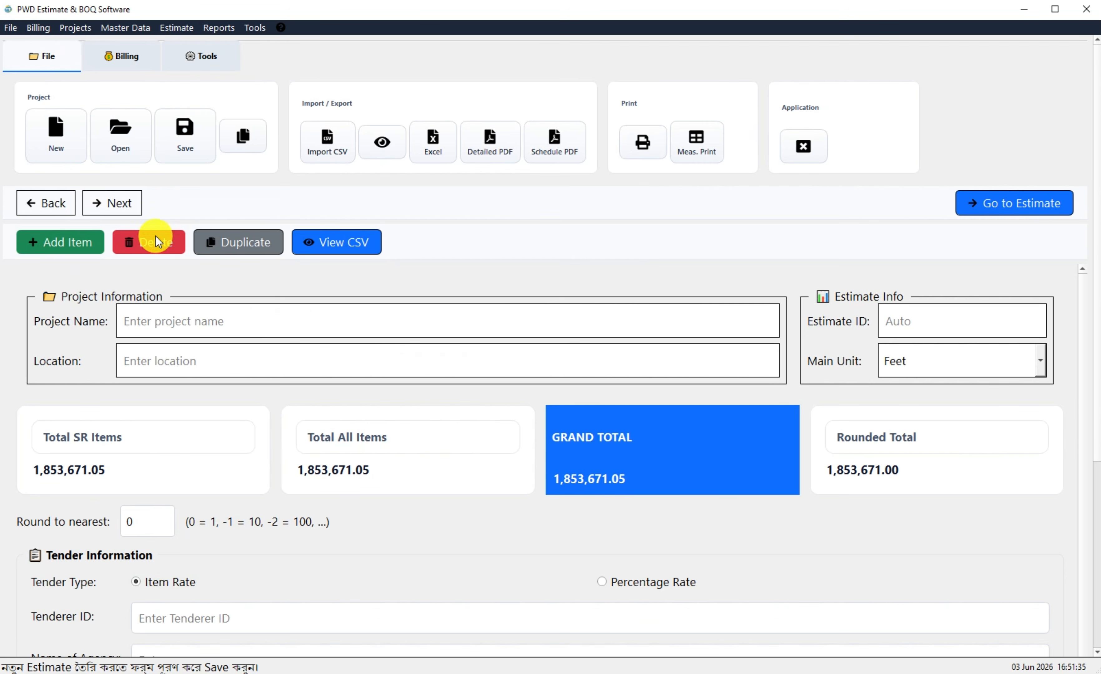
left_click(163, 321)
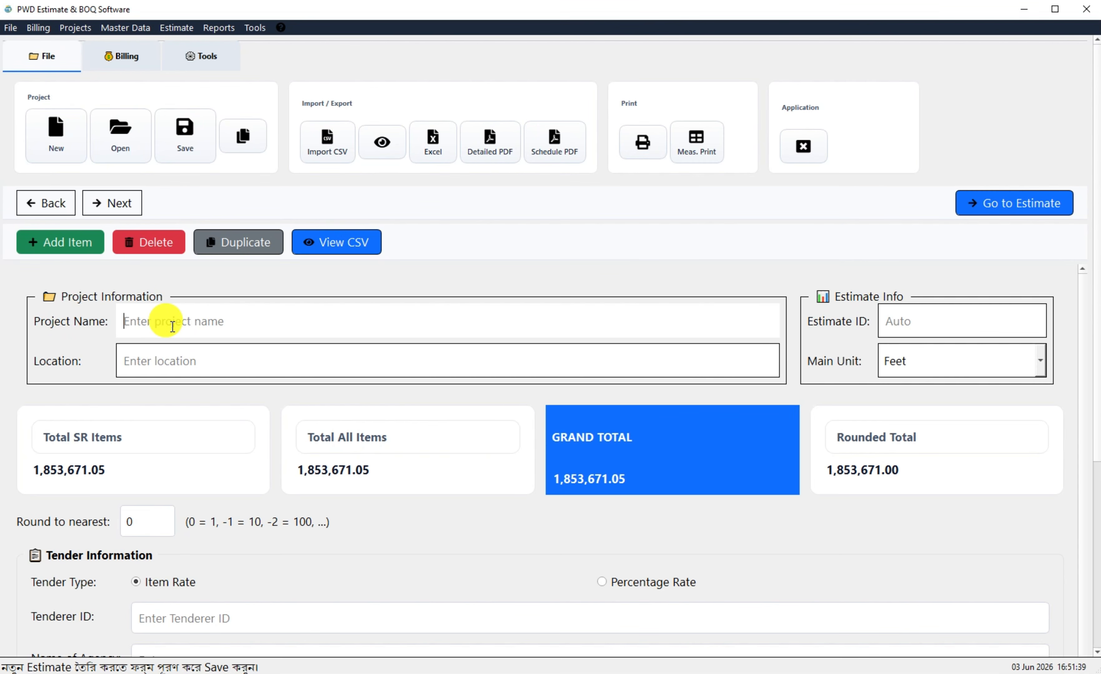
type("PWD Work")
left_click(196, 361)
scroll(341, 381, "down", 8)
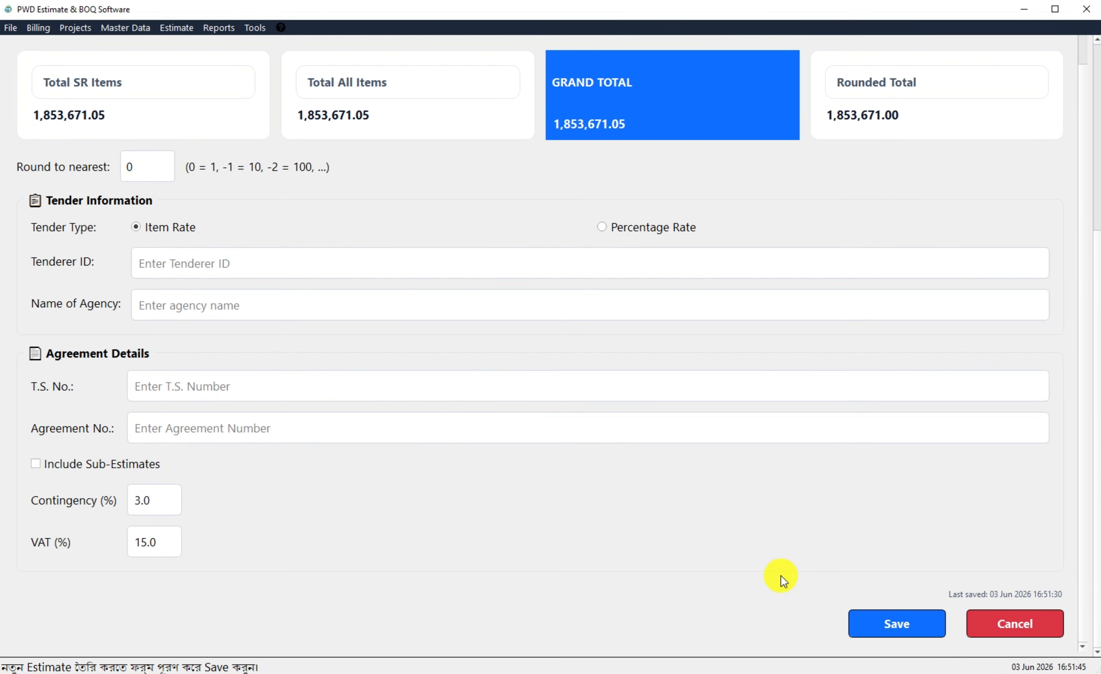
left_click(911, 621)
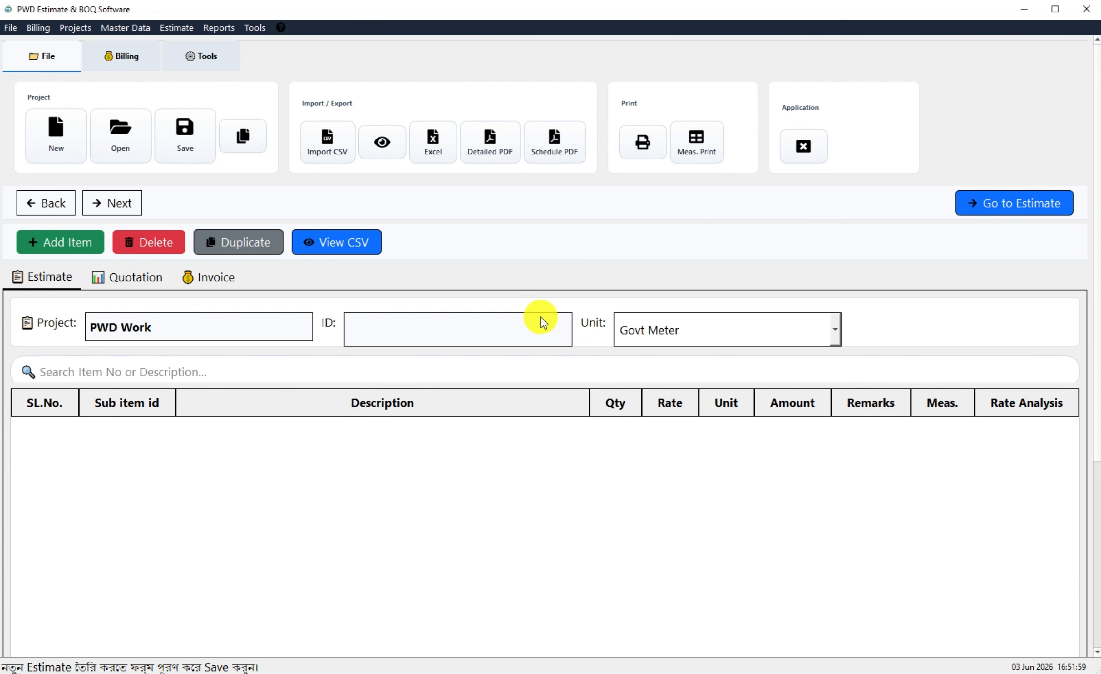
- Open the CSV item import for the PWD Work estimate and fit its window within the screen
left_click(329, 140)
left_click_drag(427, 47, 337, 29)
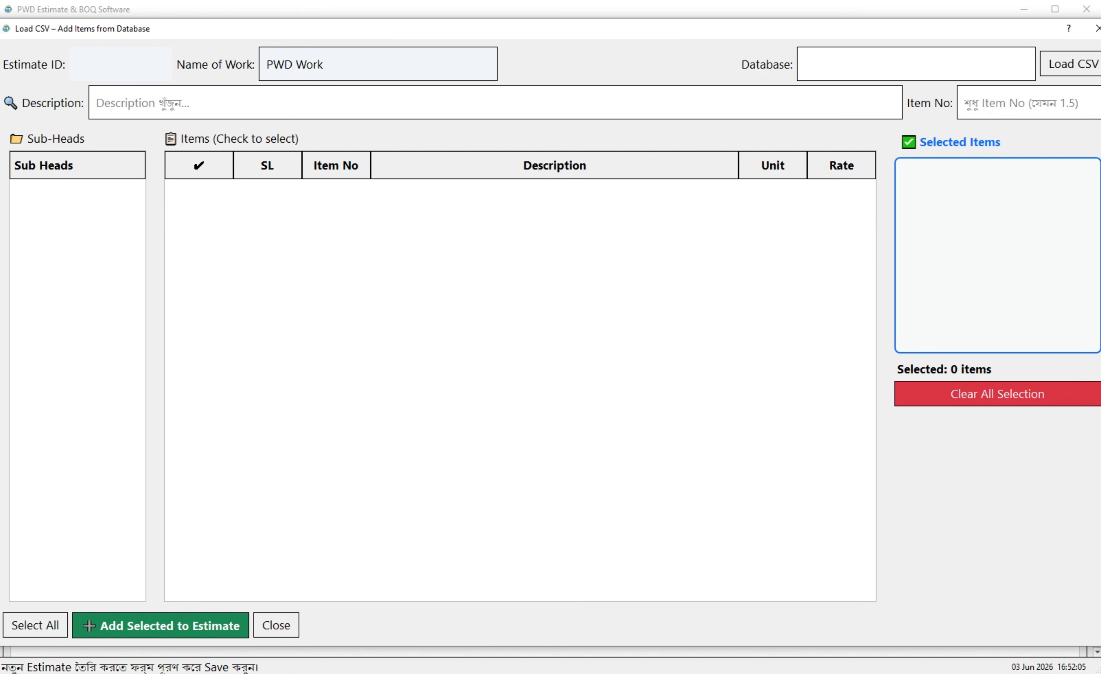
left_click_drag(1098, 64, 1091, 66)
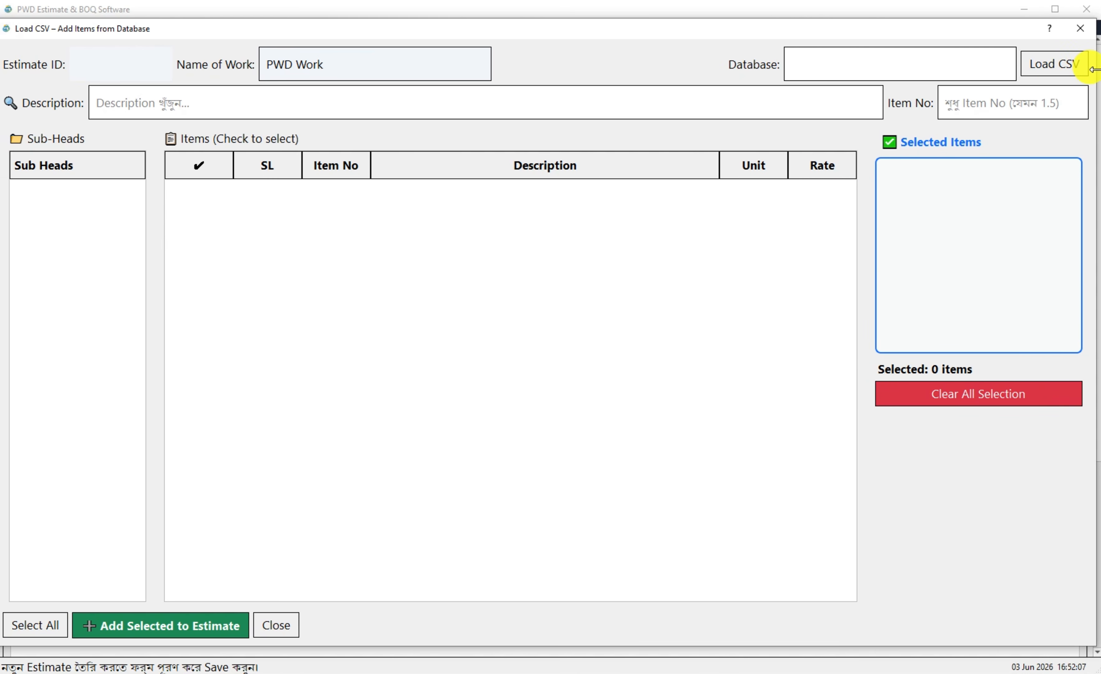
left_click_drag(779, 31, 785, 29)
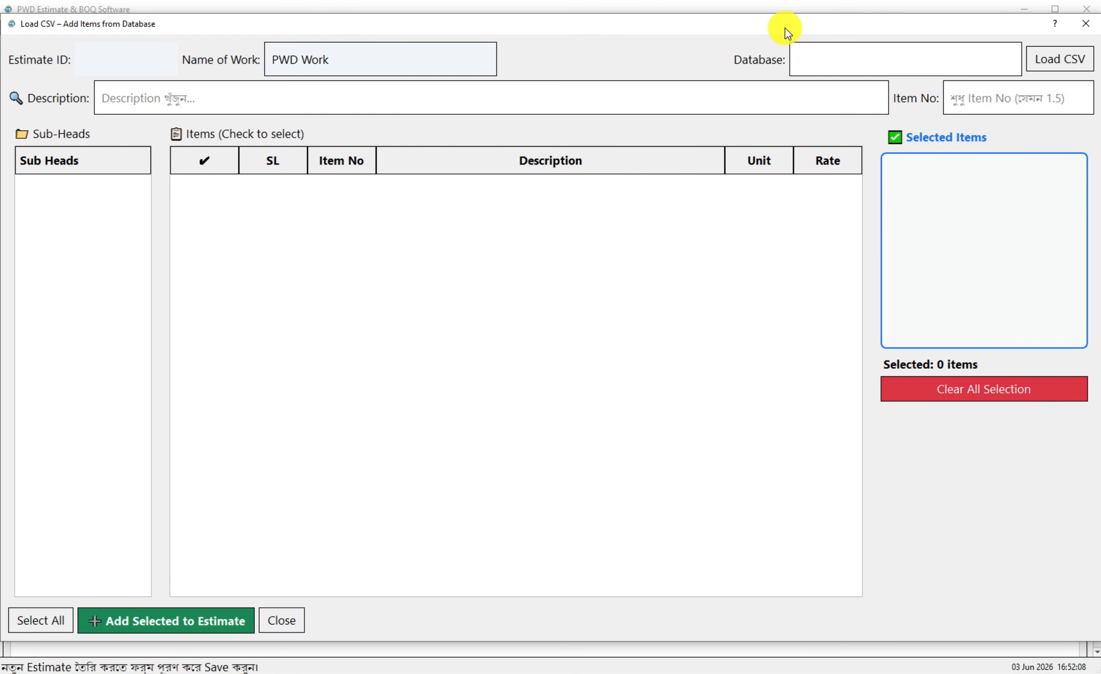
- Start loading a CSV database and select PWD-2026.csv in the Desktop folder PWD > update PWD > PWD > Csv File
left_click(1066, 59)
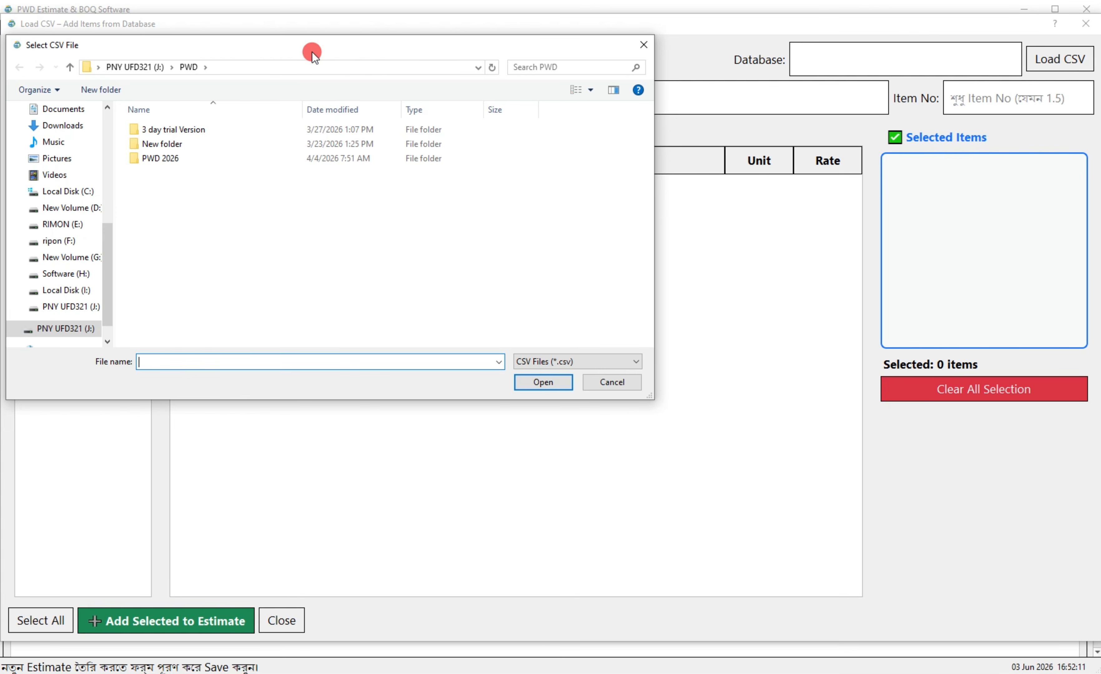
left_click_drag(308, 276, 305, 164)
scroll(306, 165, "up", 1)
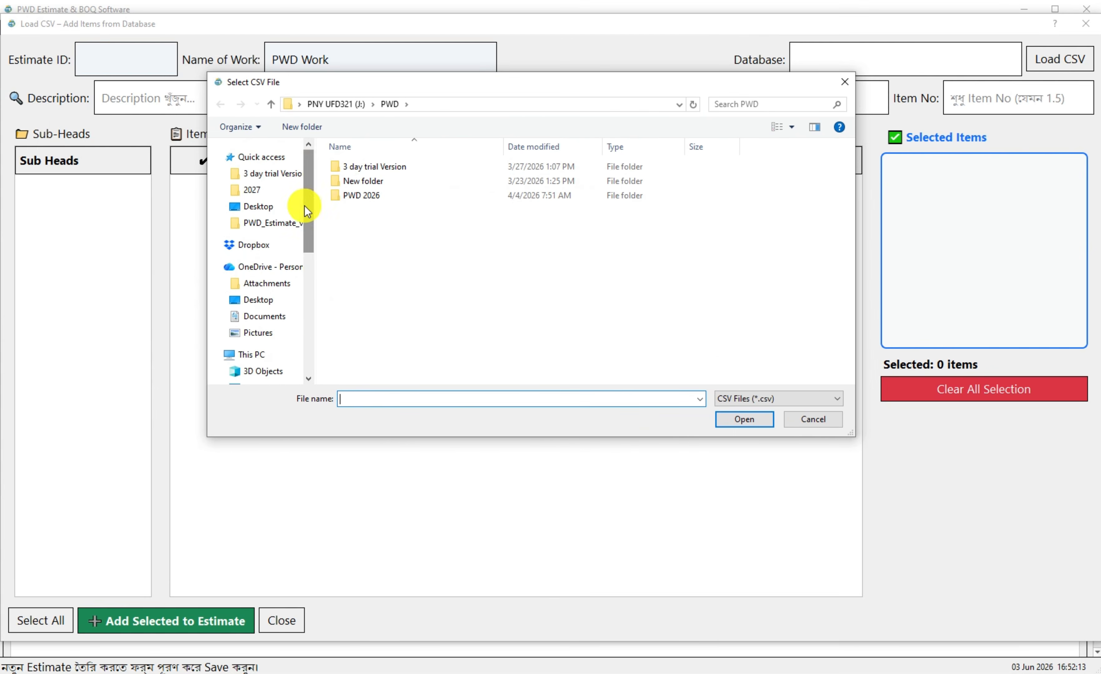
left_click(253, 300)
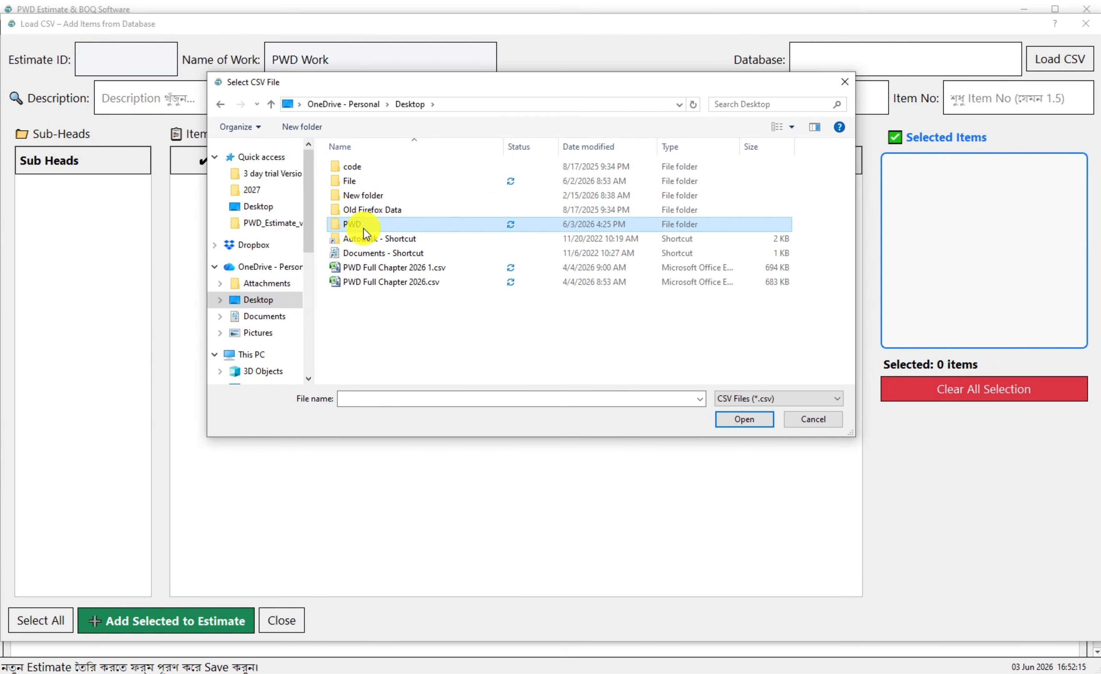
double_click(364, 226)
left_click(368, 183)
double_click(369, 183)
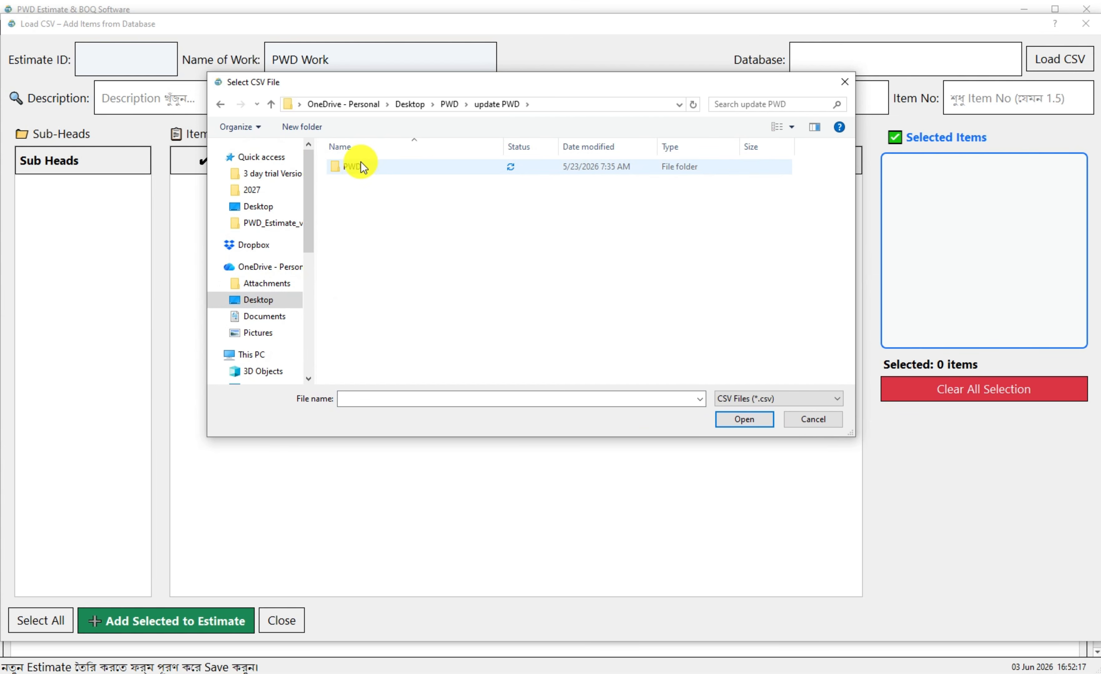
double_click(359, 167)
double_click(354, 167)
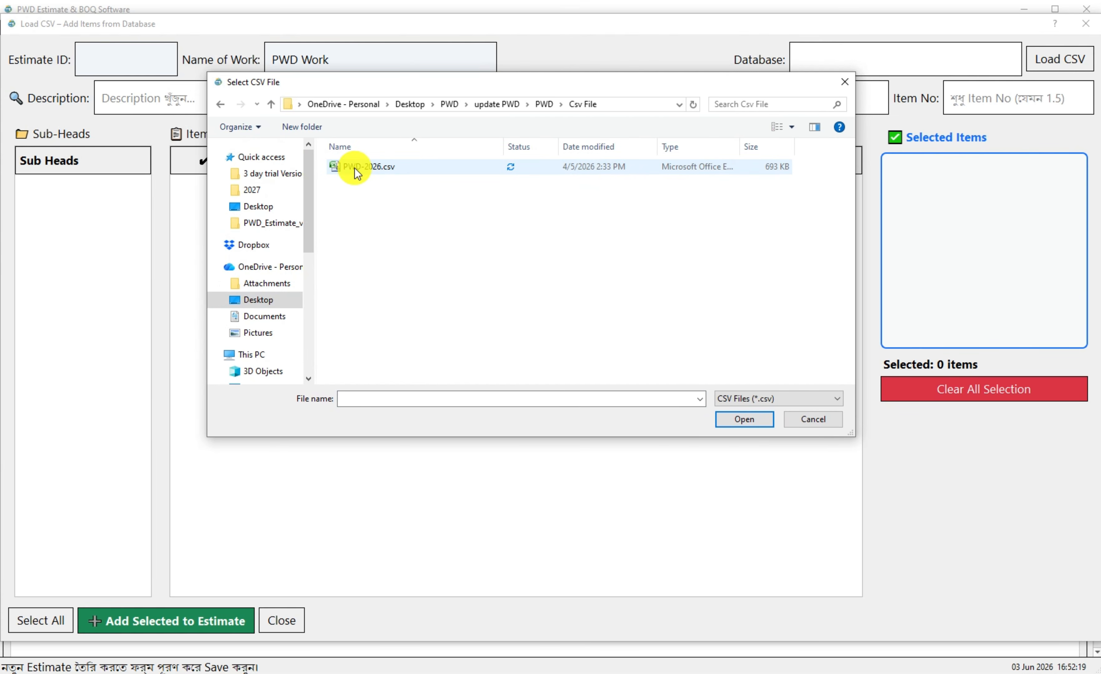
left_click(406, 166)
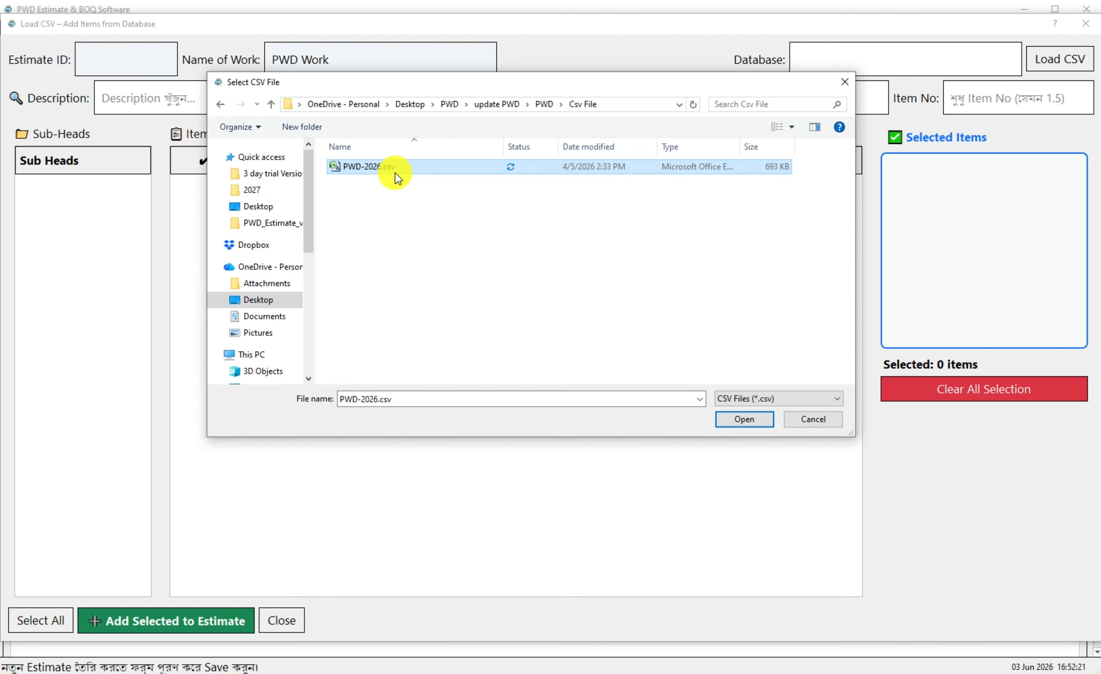
- Open PWD-2026.csv in Microsoft Excel from the file selection dialog to inspect its layout
left_click_drag(465, 88, 443, 105)
right_click(379, 188)
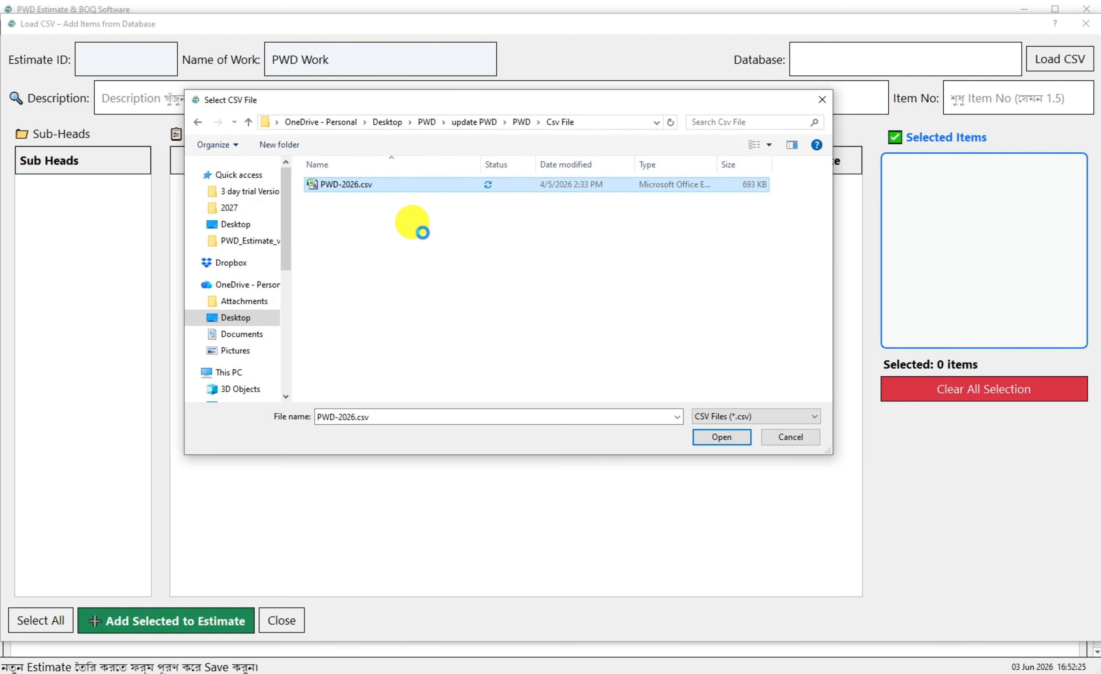
left_click(413, 216)
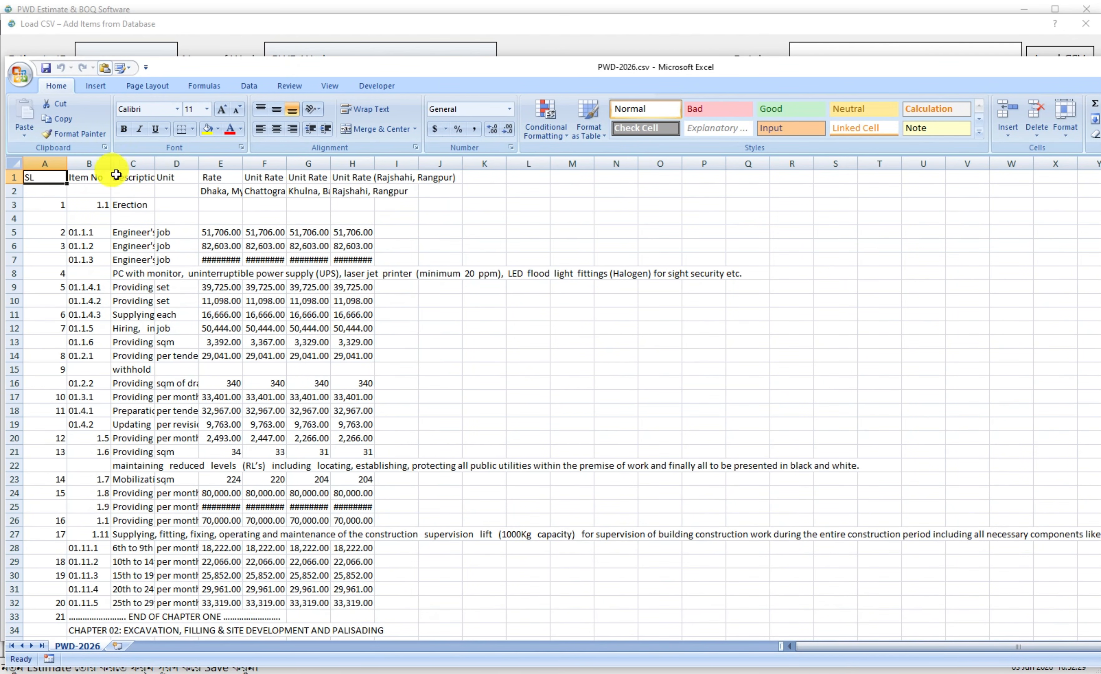
- Widen the item, description, unit and rate columns of PWD-2026.csv and fit the workbook window on screen
left_click_drag(110, 164, 478, 164)
left_click_drag(360, 163, 378, 164)
left_click_drag(180, 162, 186, 163)
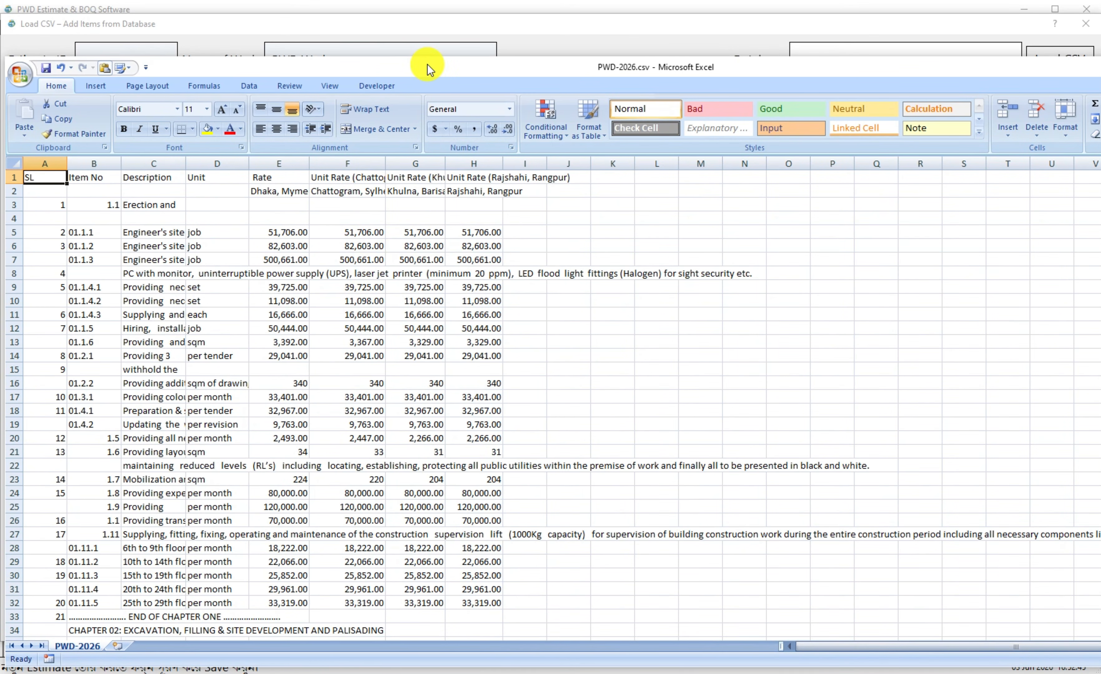
left_click_drag(432, 56, 431, 5)
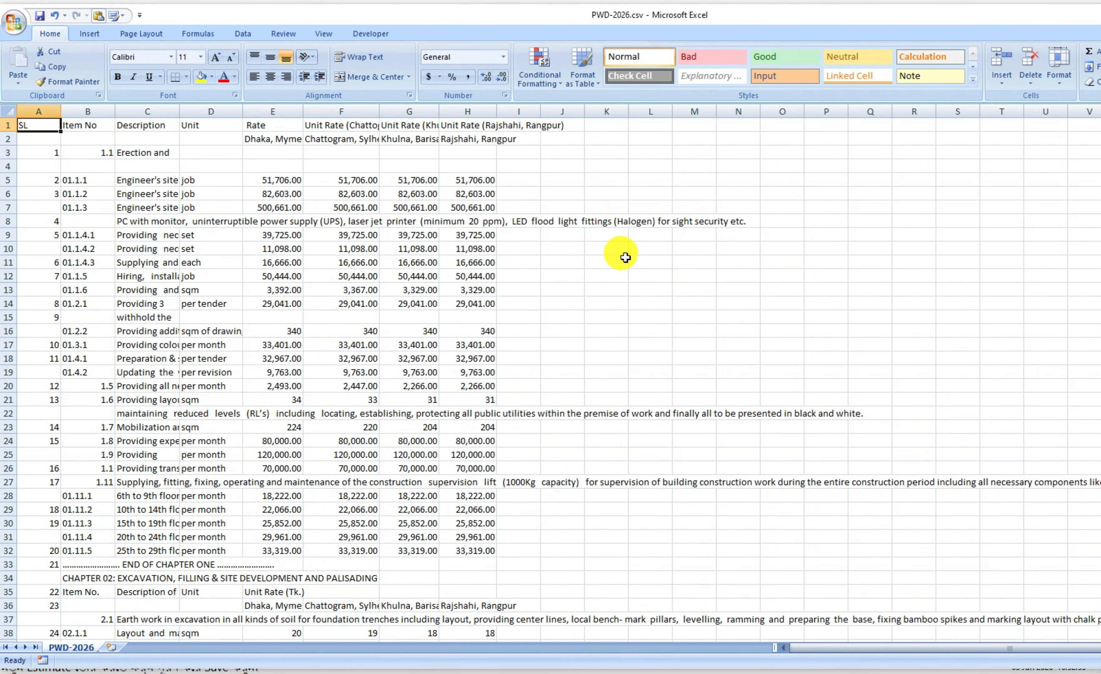
- Create a new blank workbook and reposition its window over the import window
left_click(10, 29)
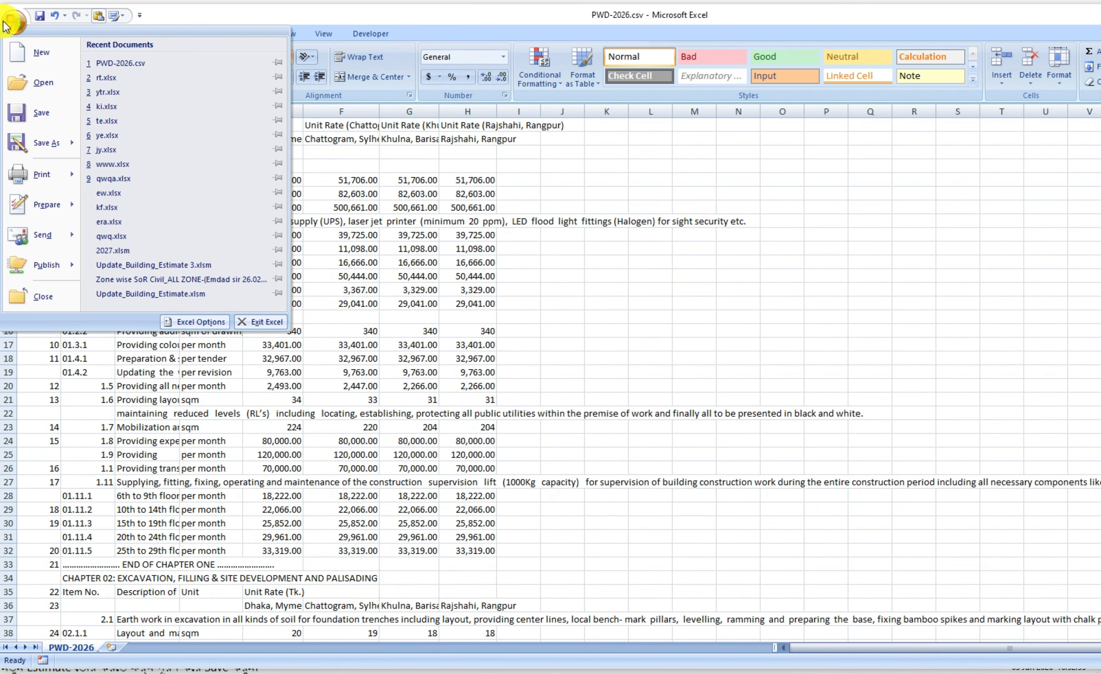
left_click(37, 45)
double_click(436, 177)
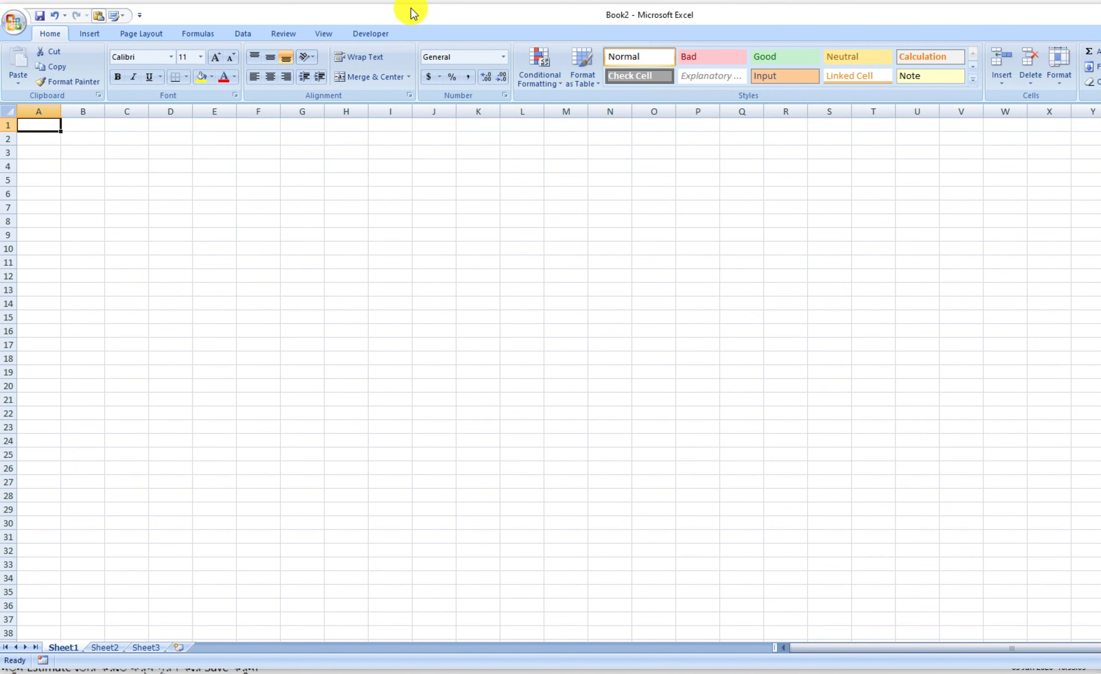
left_click_drag(413, 13, 396, 48)
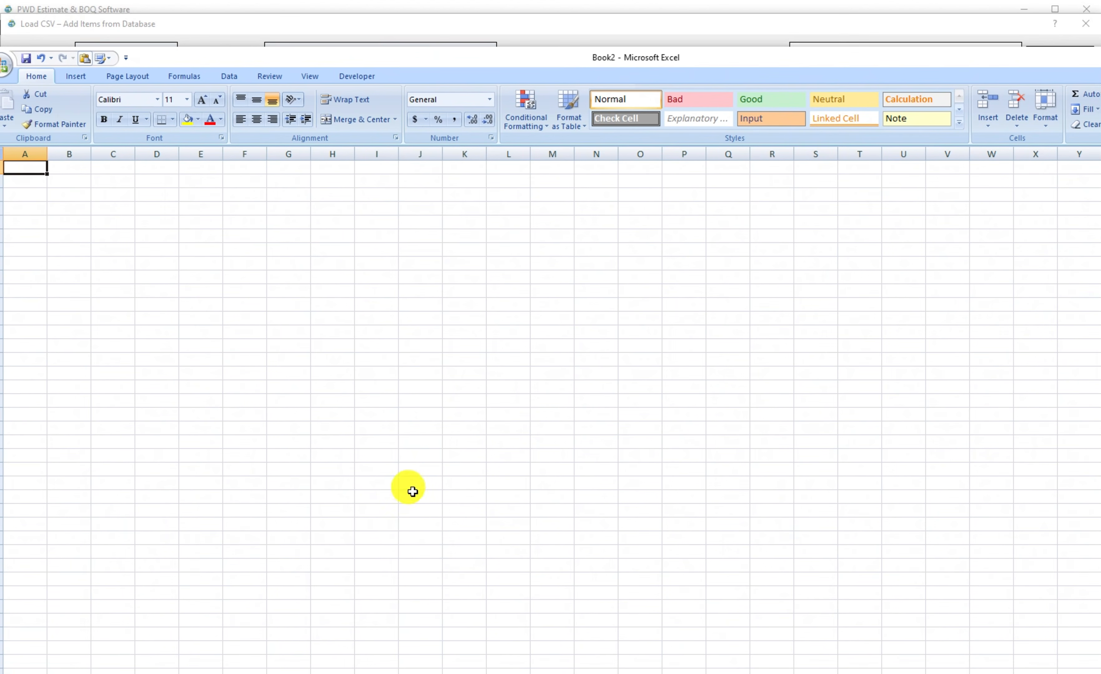
- Return to PWD-2026.csv and examine the row 1 headings SL, Item No, Description, Unit and Rate
left_click(358, 635)
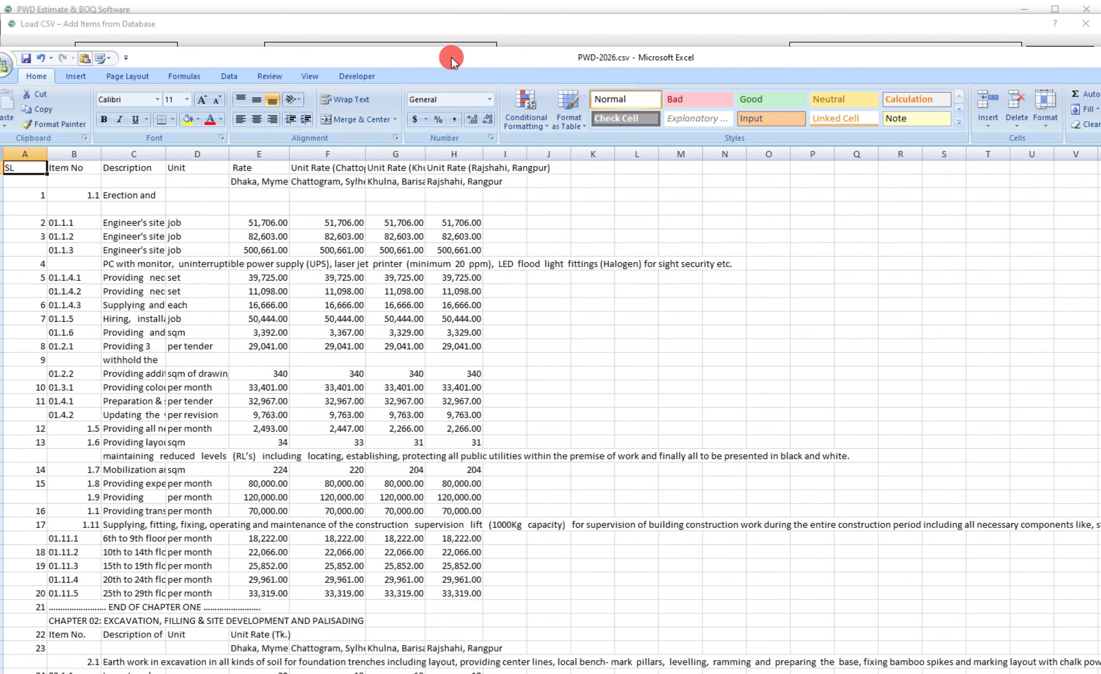
left_click_drag(451, 61, 454, 61)
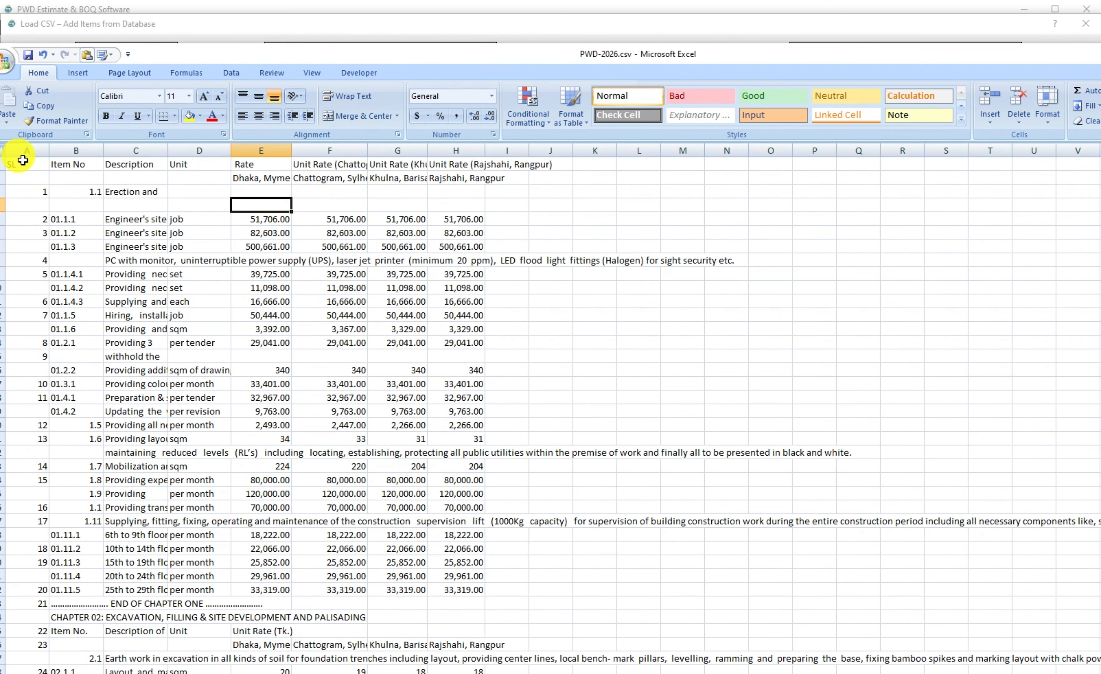
left_click_drag(25, 165, 151, 157)
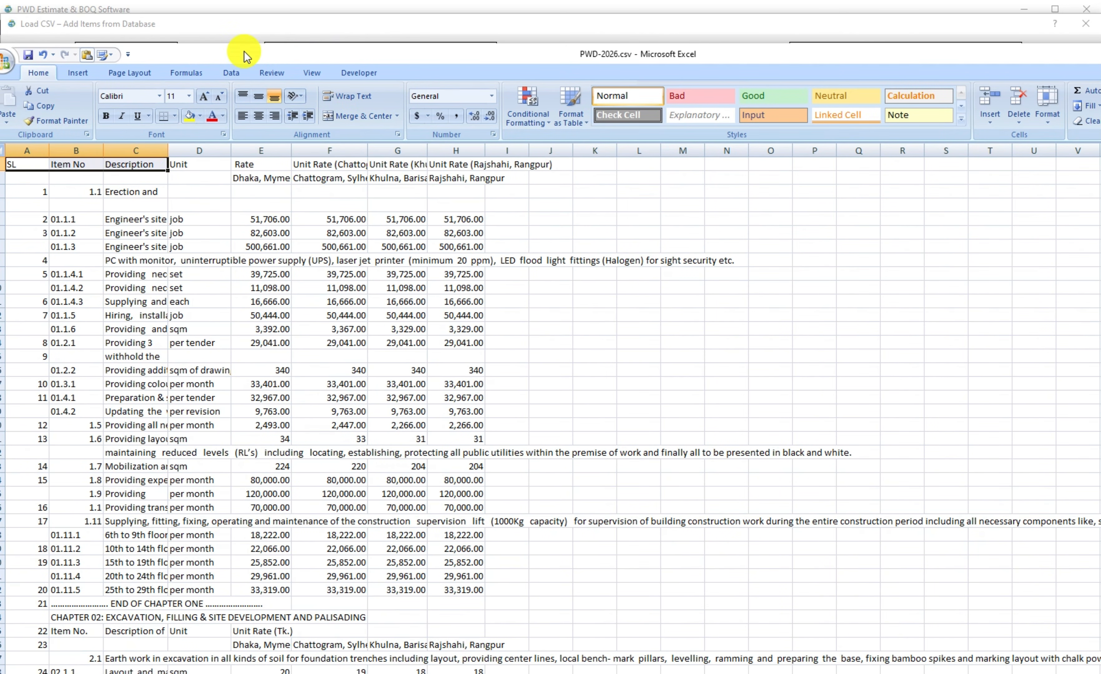
left_click_drag(244, 52, 258, 50)
left_click(80, 214)
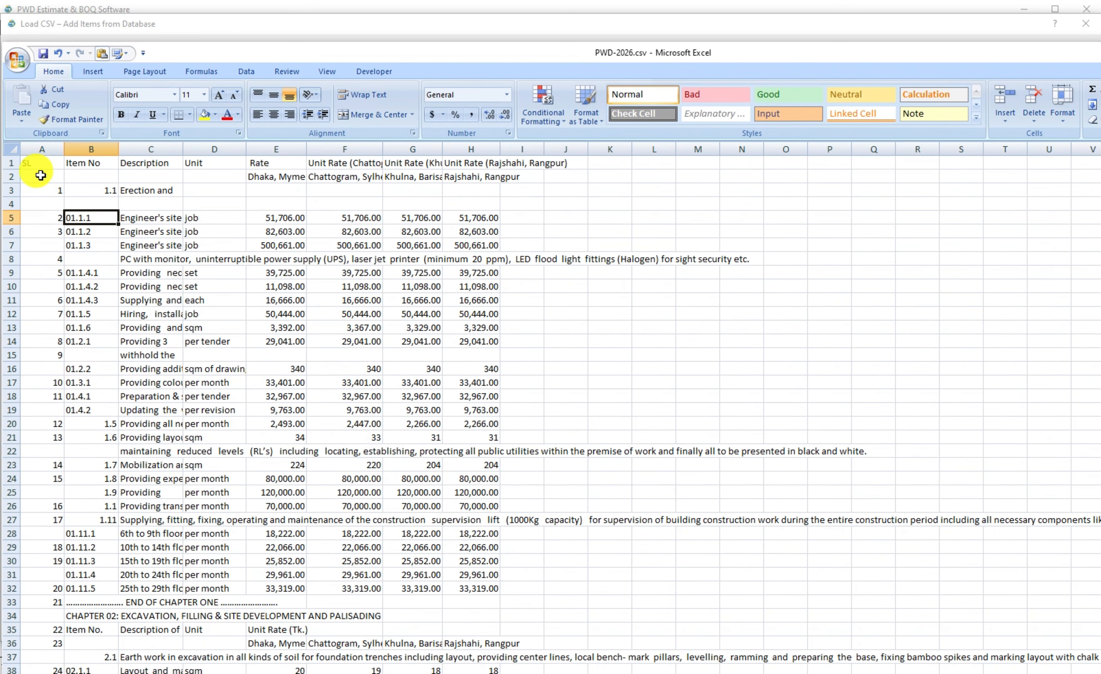
left_click_drag(36, 163, 278, 162)
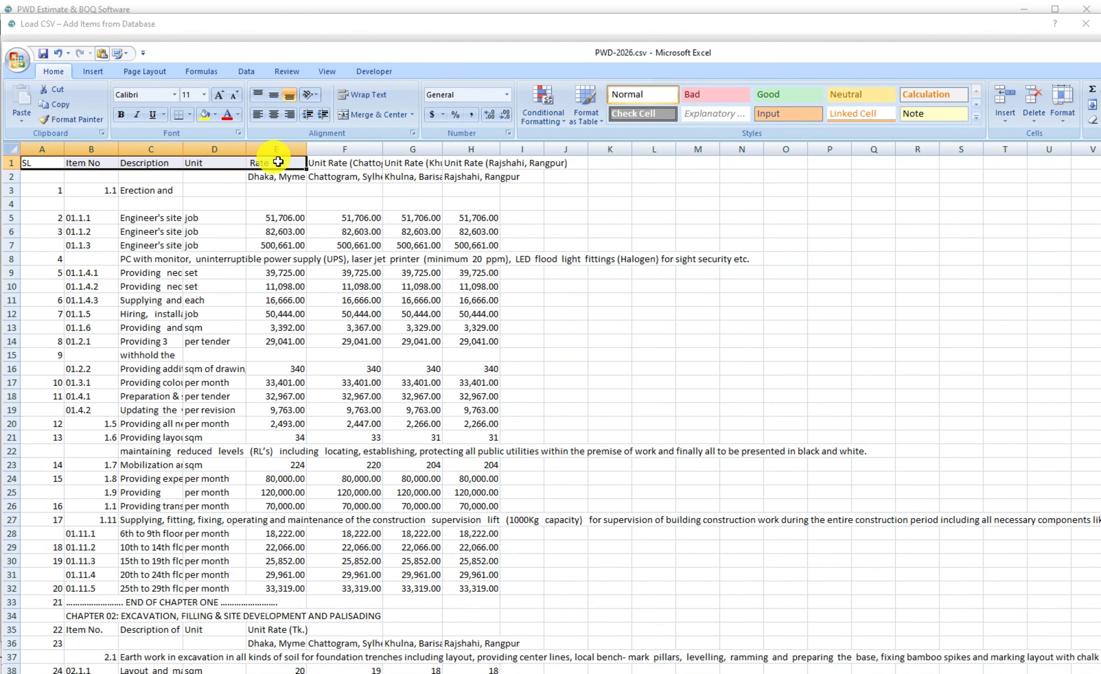
left_click(26, 162)
left_click(93, 161)
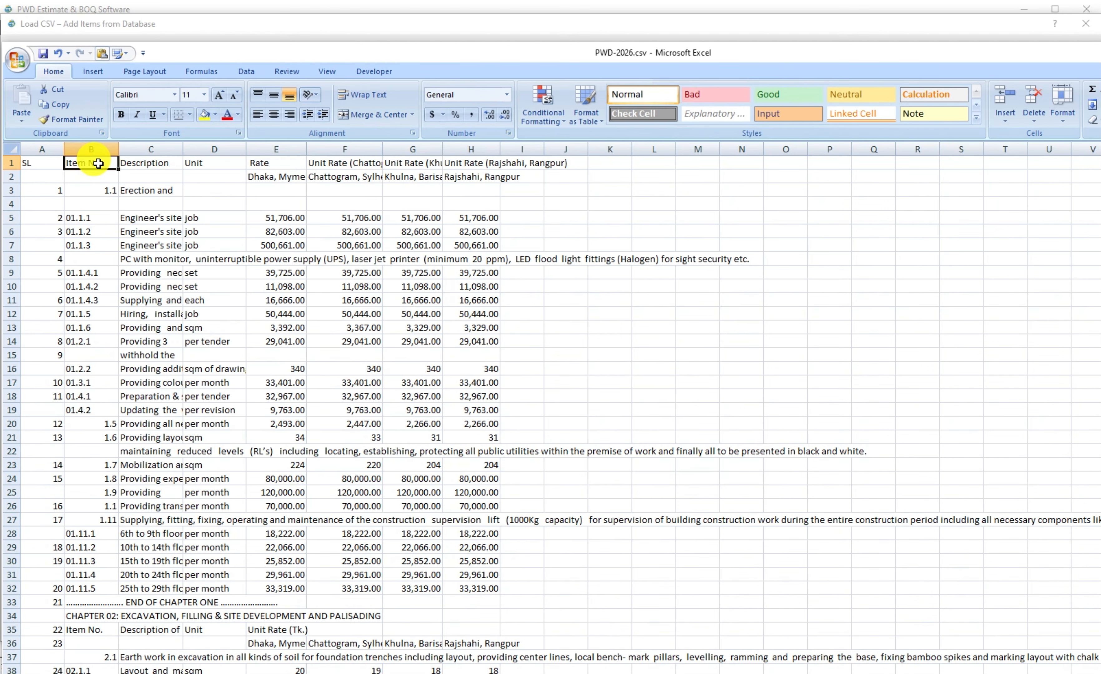
left_click(162, 164)
left_click(198, 164)
left_click(255, 163)
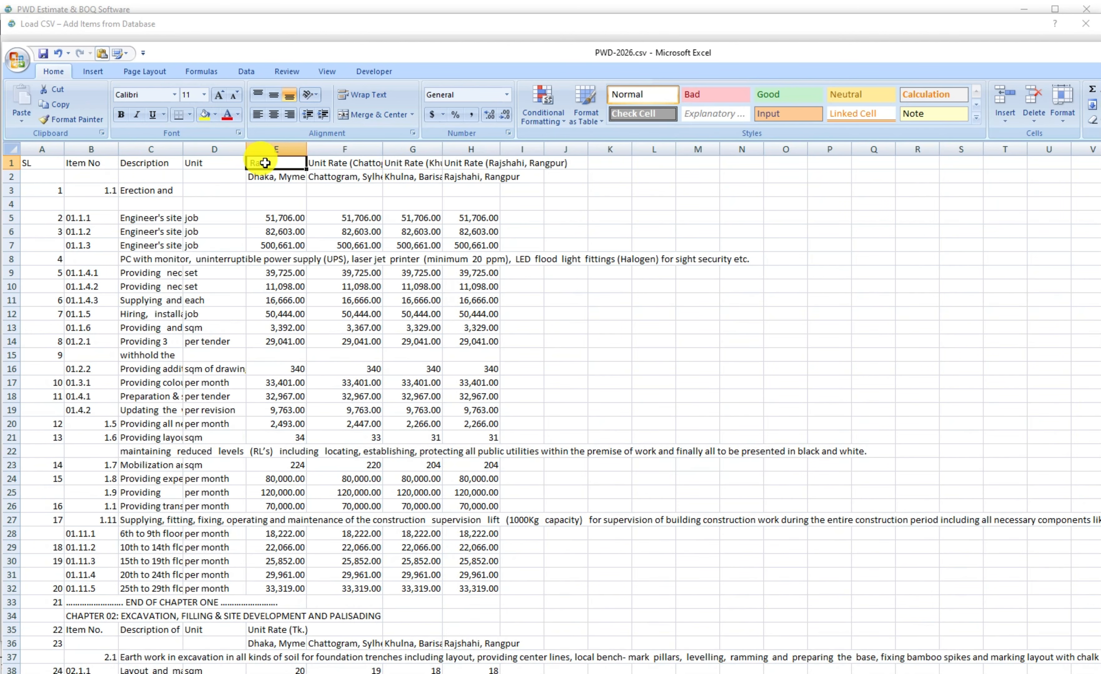
- Copy the headings in A1:E1 of PWD-2026.csv and paste them at cell A1 of the new workbook
left_click_drag(28, 164, 278, 163)
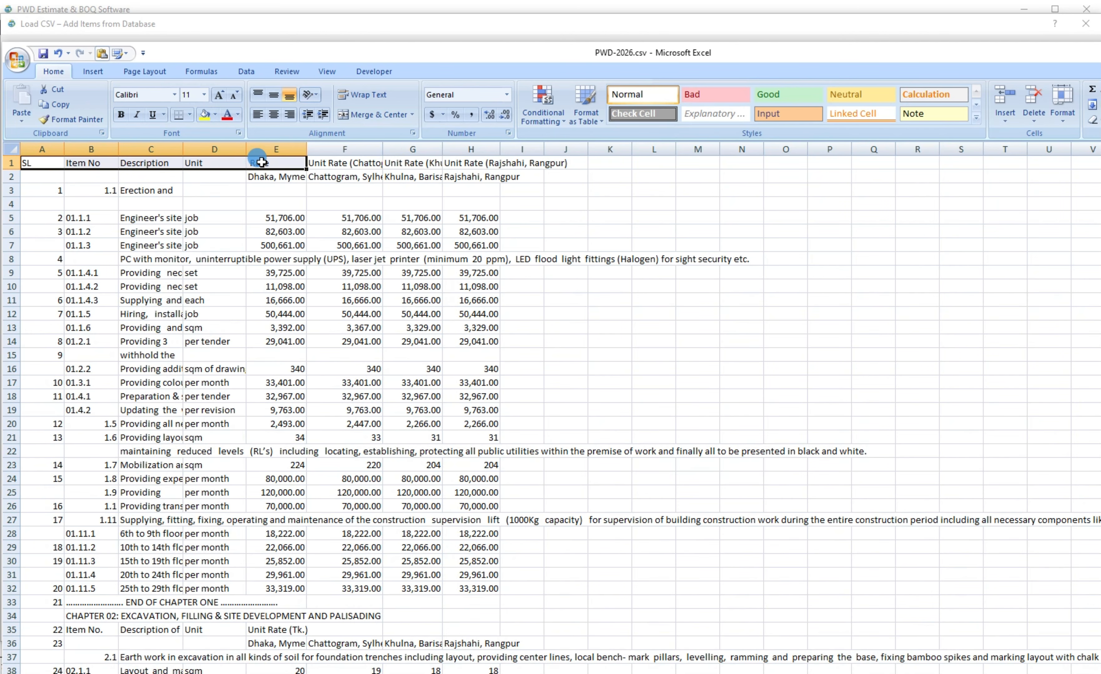
right_click(264, 165)
left_click(293, 187)
mouse_move(479, 673)
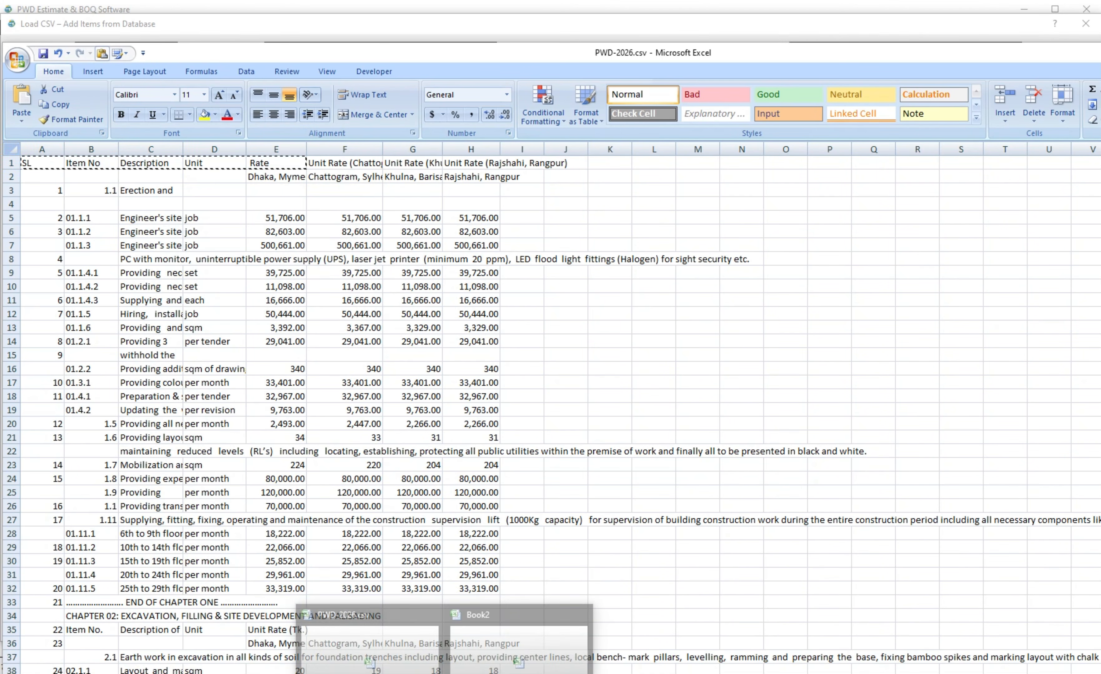
left_click(479, 637)
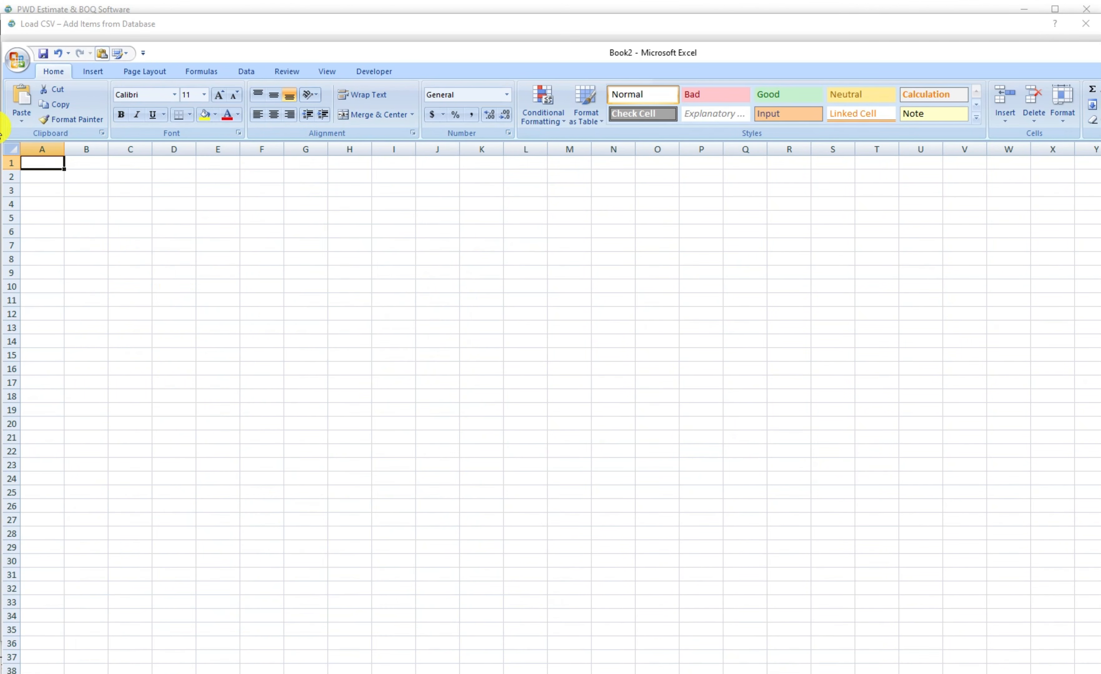
right_click(50, 168)
left_click(111, 202)
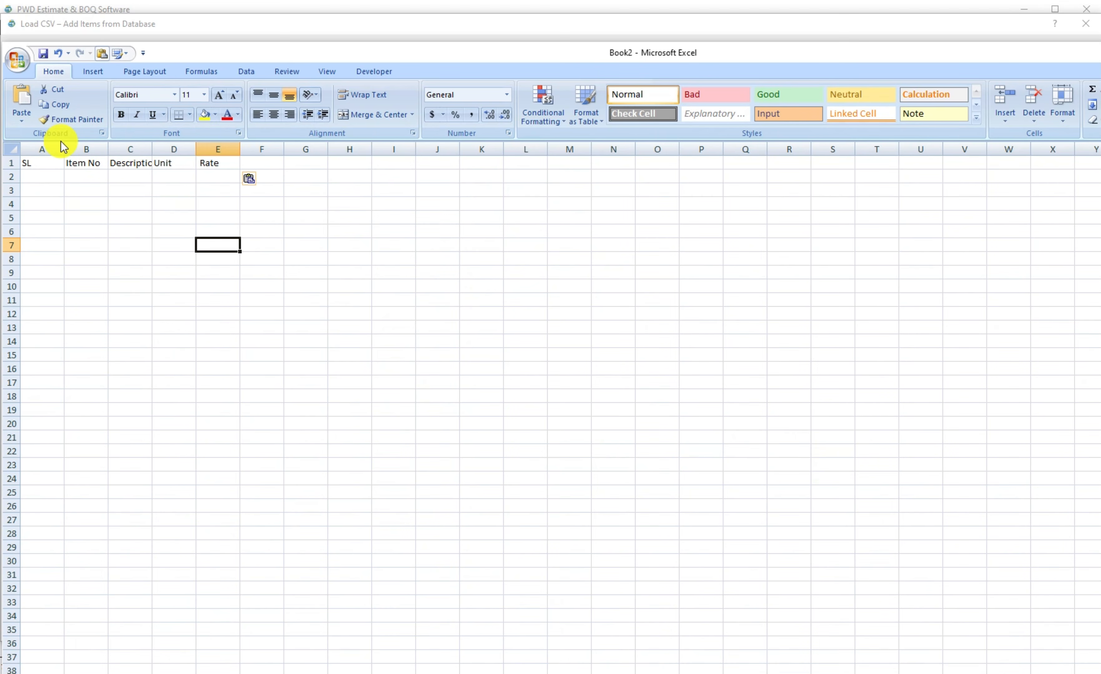
- Autofit columns A to E of the new workbook, widen them beyond their headings, and reposition the window
double_click(64, 150)
double_click(78, 149)
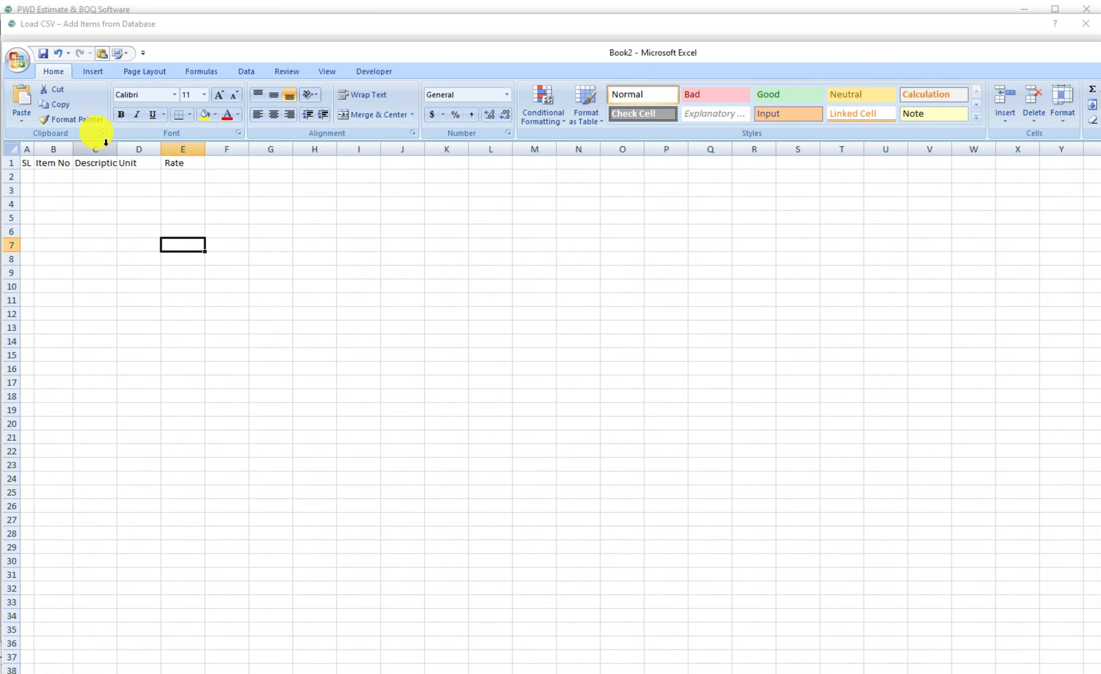
double_click(117, 149)
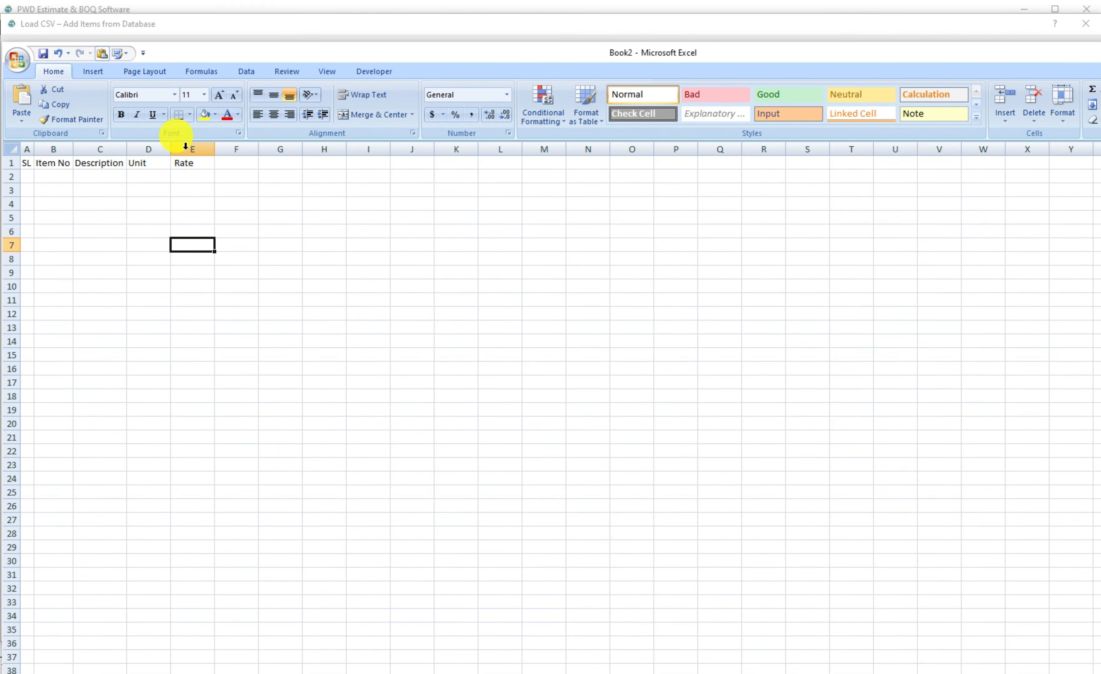
double_click(169, 148)
double_click(194, 149)
left_click(284, 204)
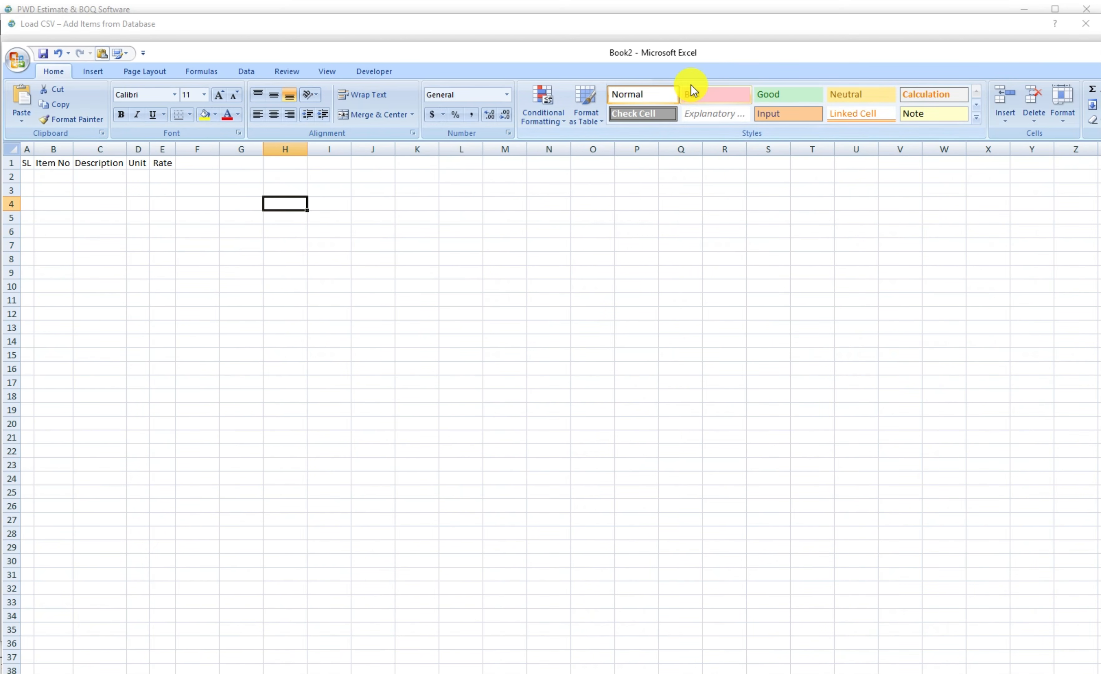
left_click_drag(658, 47, 665, 45)
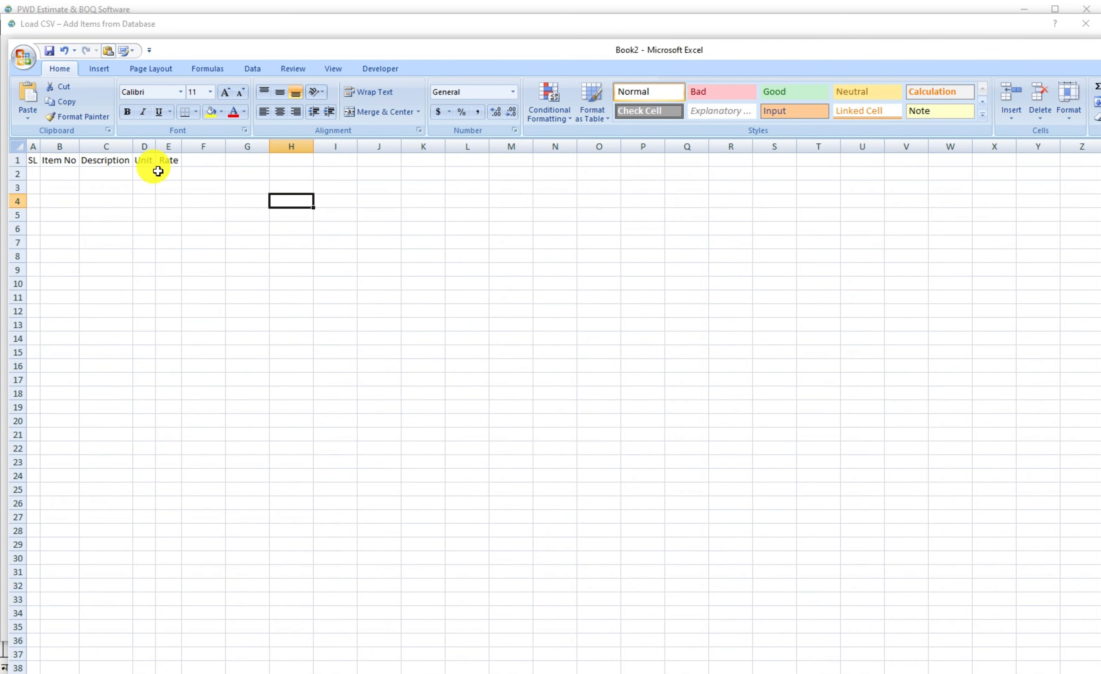
left_click(33, 146)
left_click_drag(39, 146, 318, 145)
left_click(284, 196)
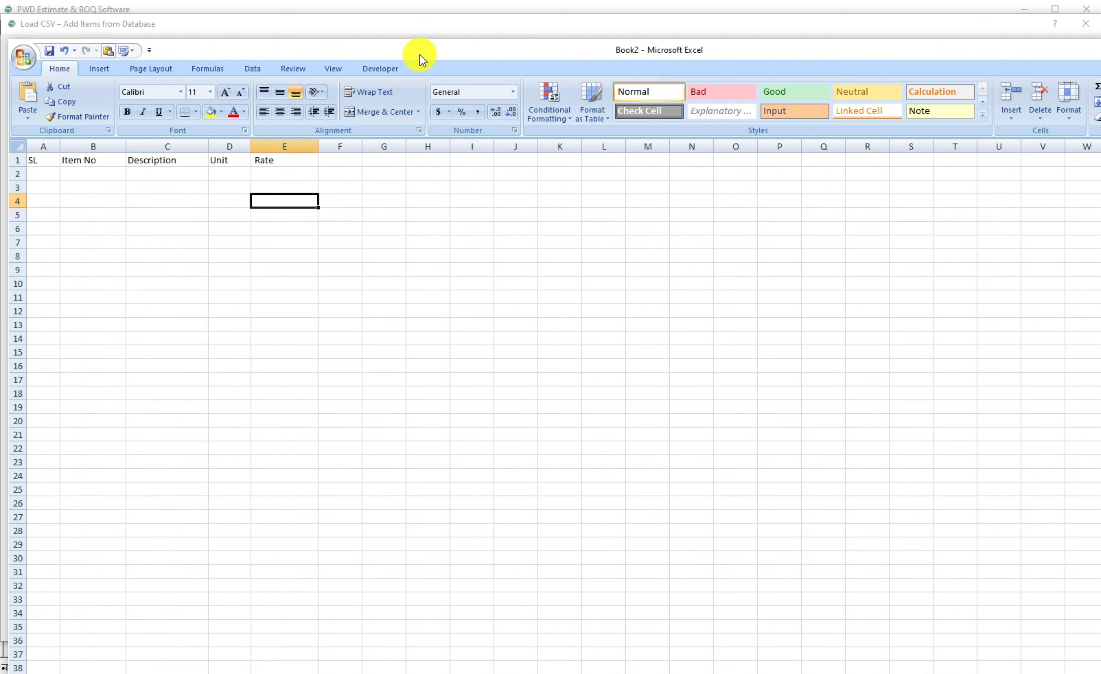
left_click_drag(420, 56, 418, 36)
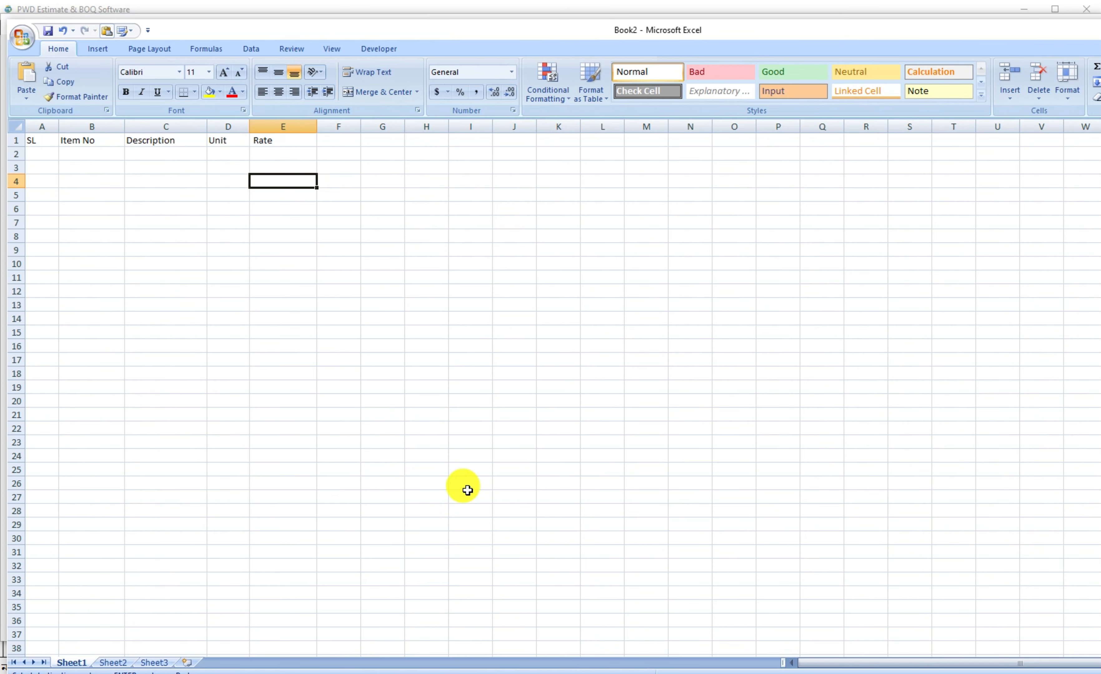
- Switch back to PWD-2026.csv and copy the Chapter 03 item rows in A76:E92
left_click(445, 673)
left_click(434, 651)
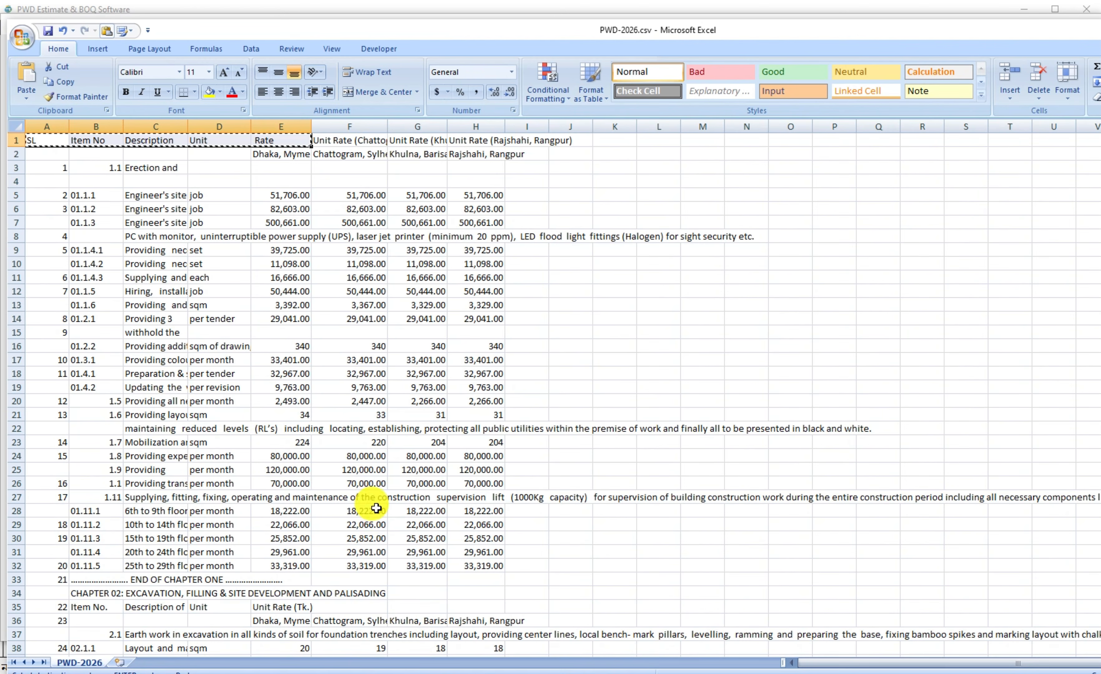
scroll(282, 334, "down", 7)
scroll(282, 334, "down", 10)
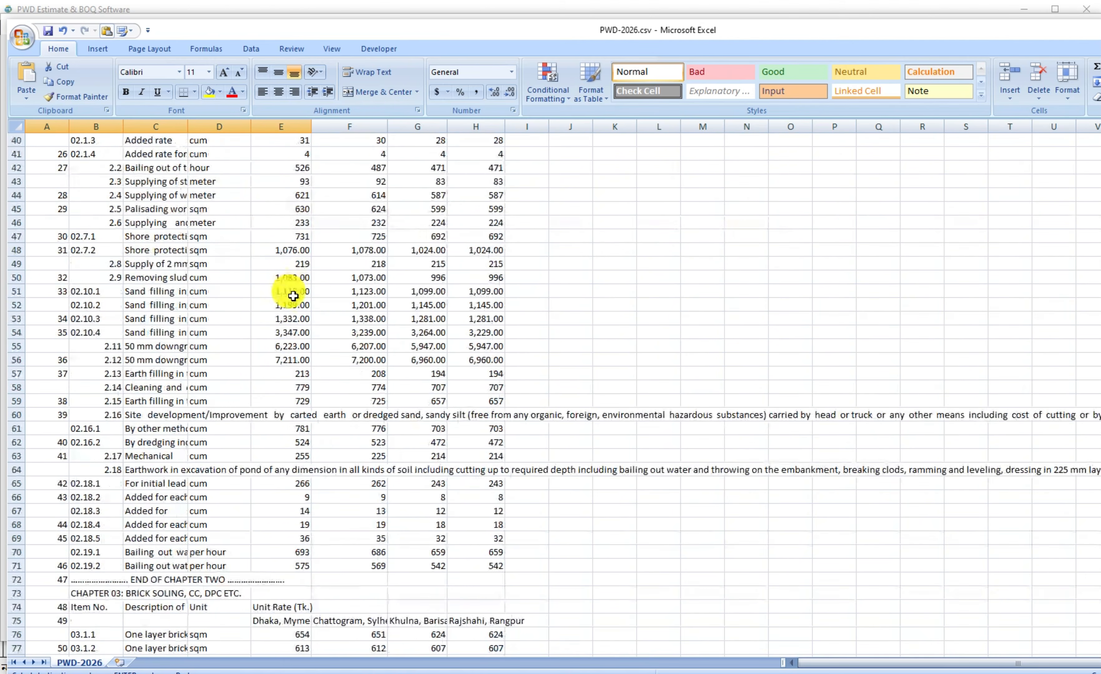
scroll(278, 327, "up", 17)
scroll(275, 324, "down", 7)
scroll(275, 324, "down", 20)
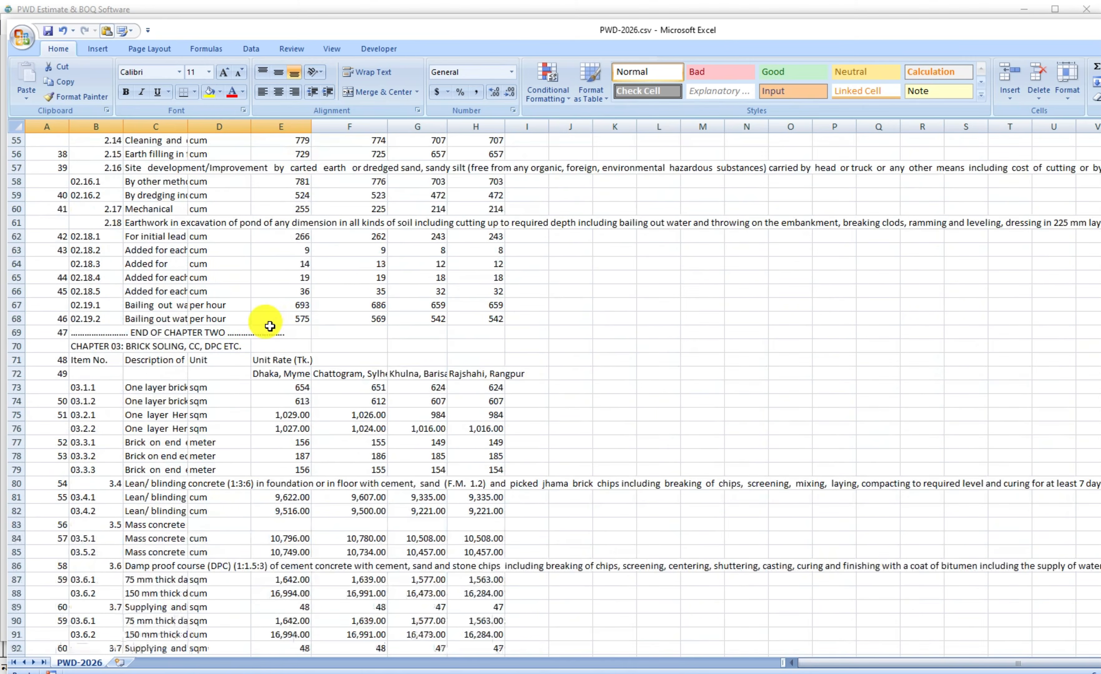
scroll(144, 228, "up", 8)
scroll(143, 228, "down", 3)
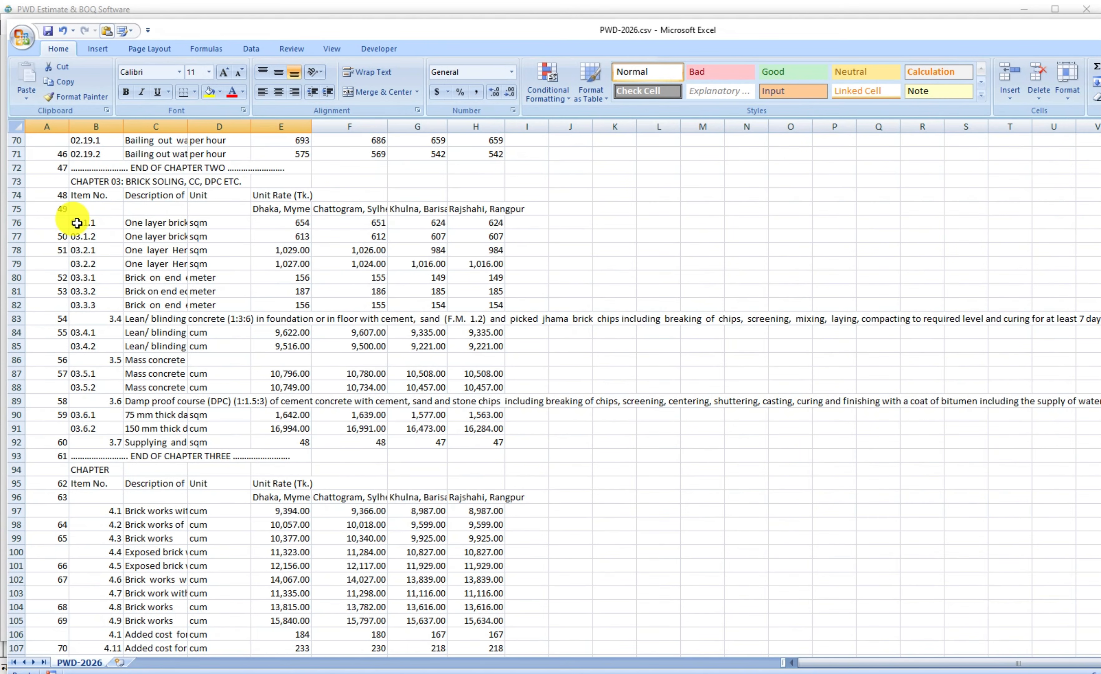
left_click_drag(65, 226, 293, 446)
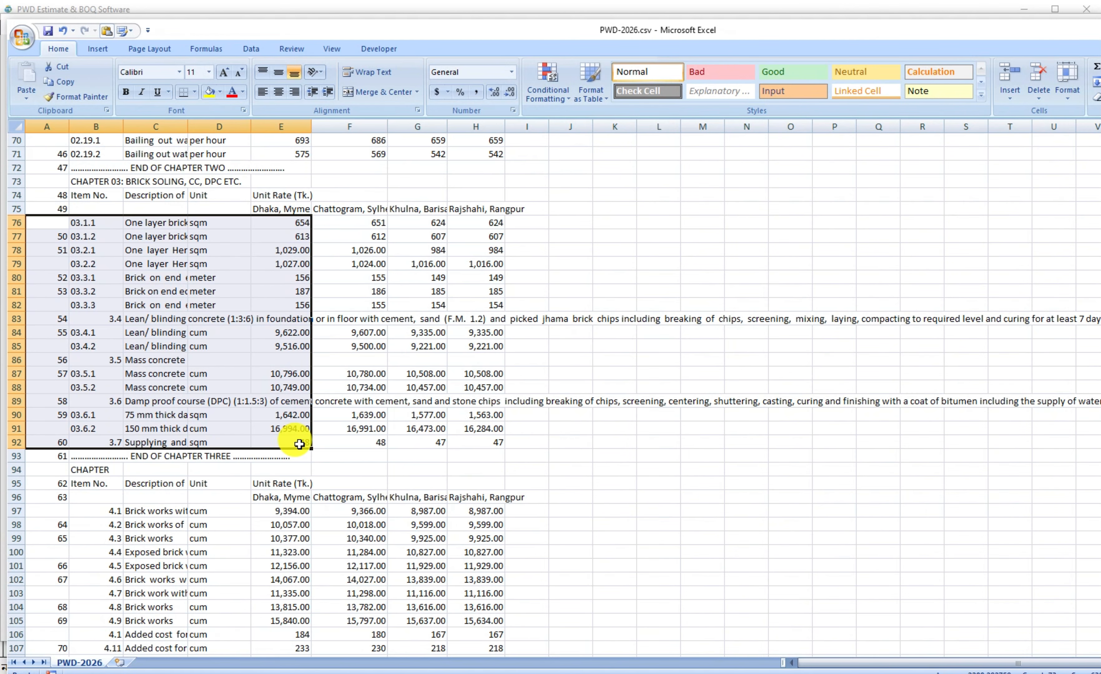
right_click(180, 269)
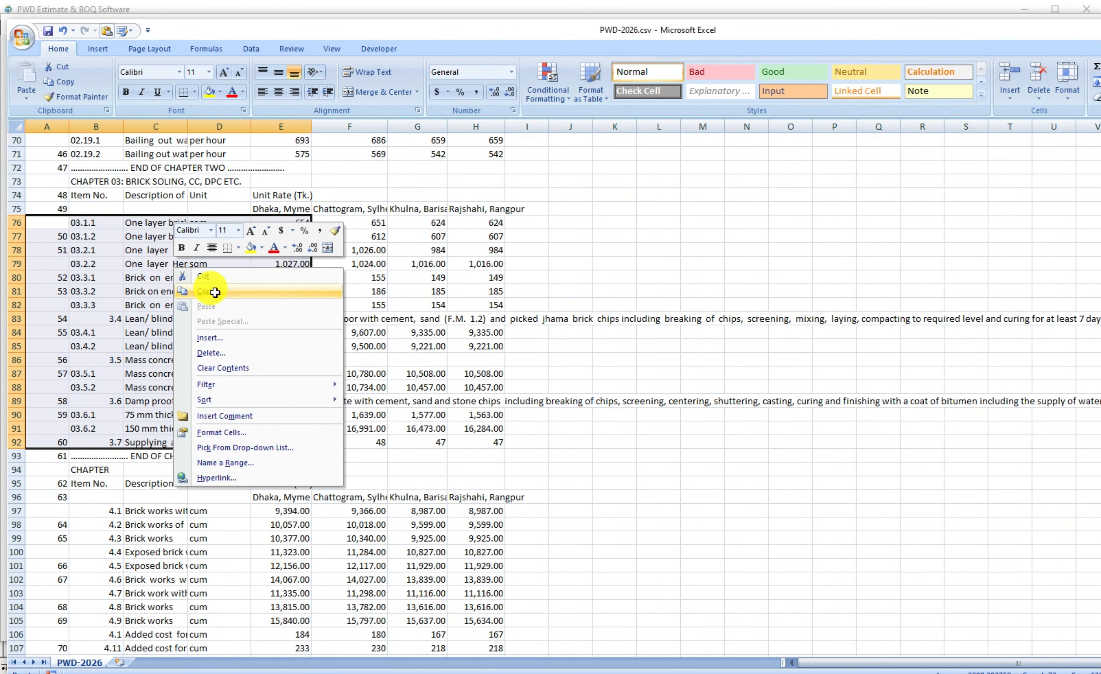
left_click(219, 296)
- Paste the copied item rows at cell A2 of the Book2 workbook and narrow the Item No column
mouse_move(417, 645)
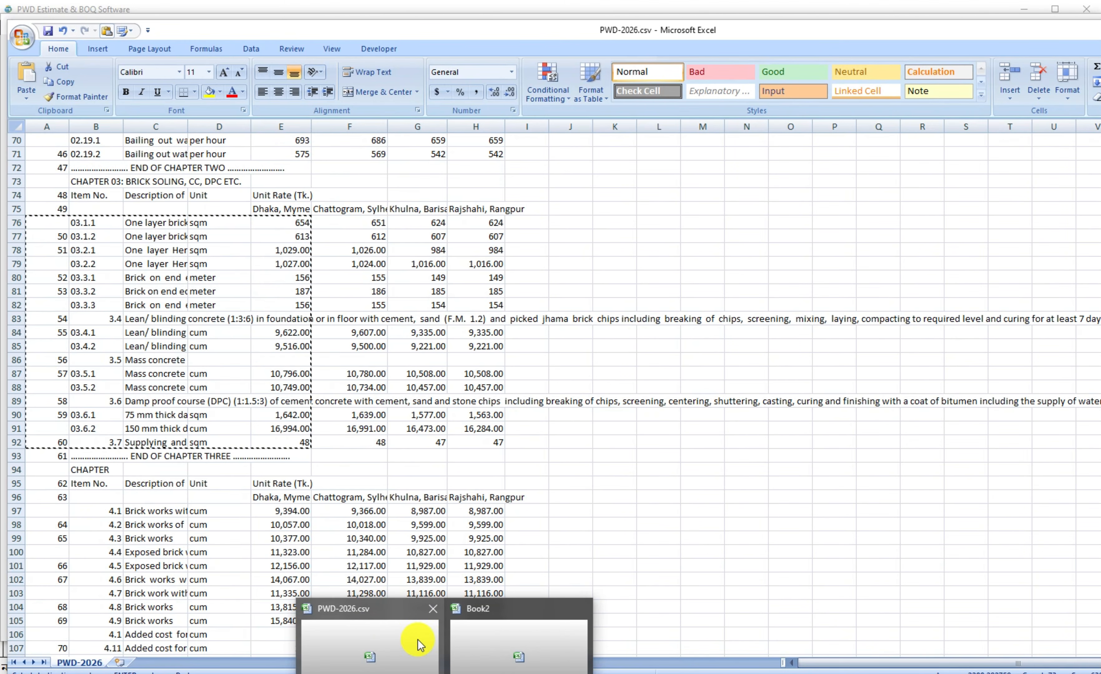
left_click(494, 647)
right_click(32, 150)
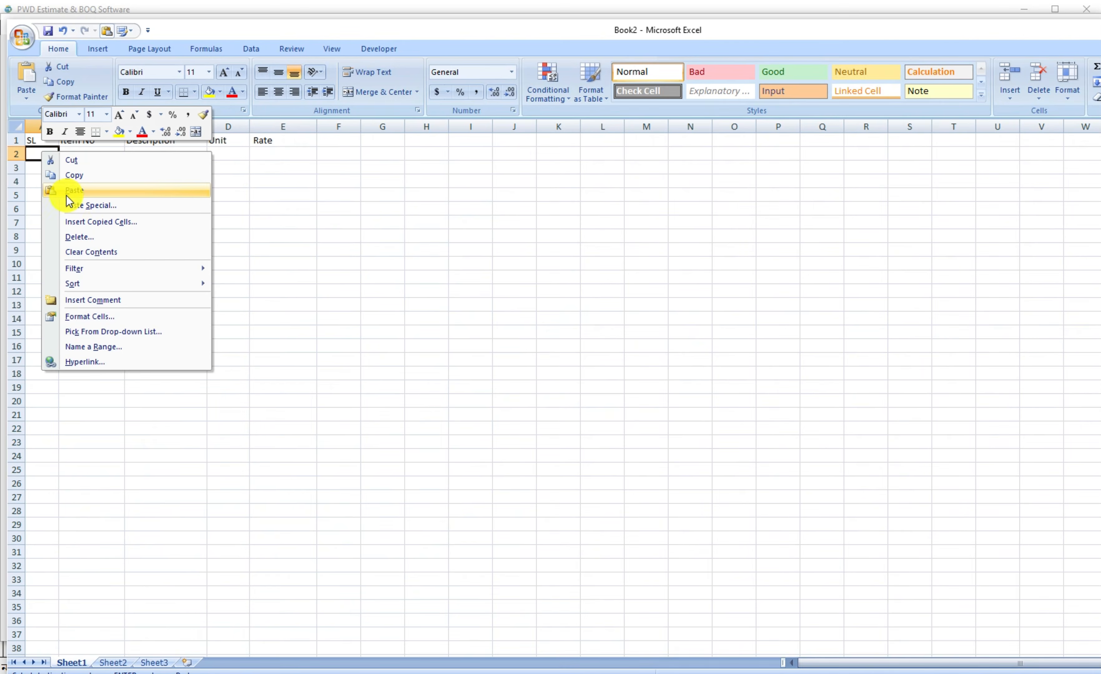
left_click(79, 195)
left_click(587, 307)
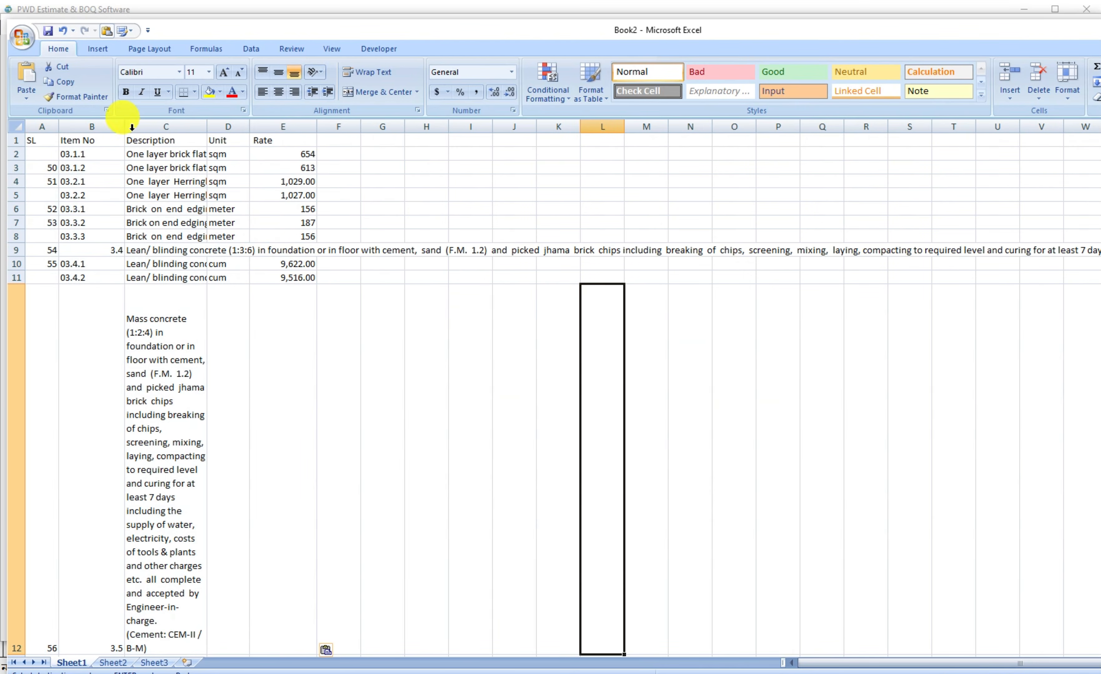
left_click_drag(124, 127, 97, 126)
- Clear the contents of A12:I19, from the mass concrete item 3.5 downwards
scroll(121, 371, "down", 3)
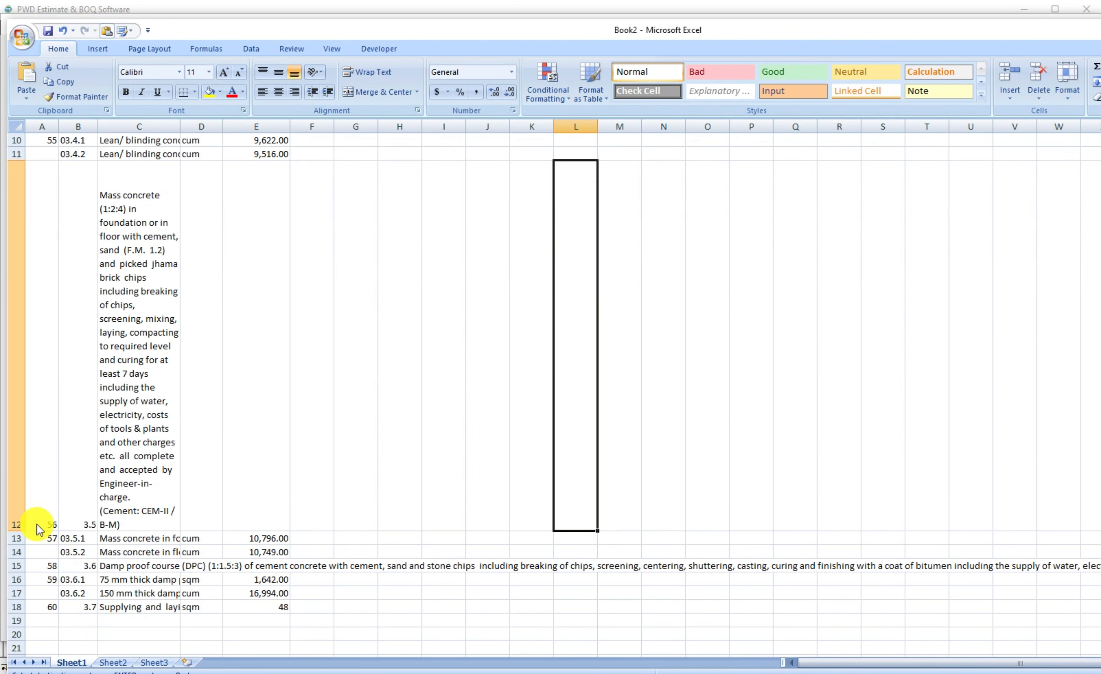
left_click(21, 531)
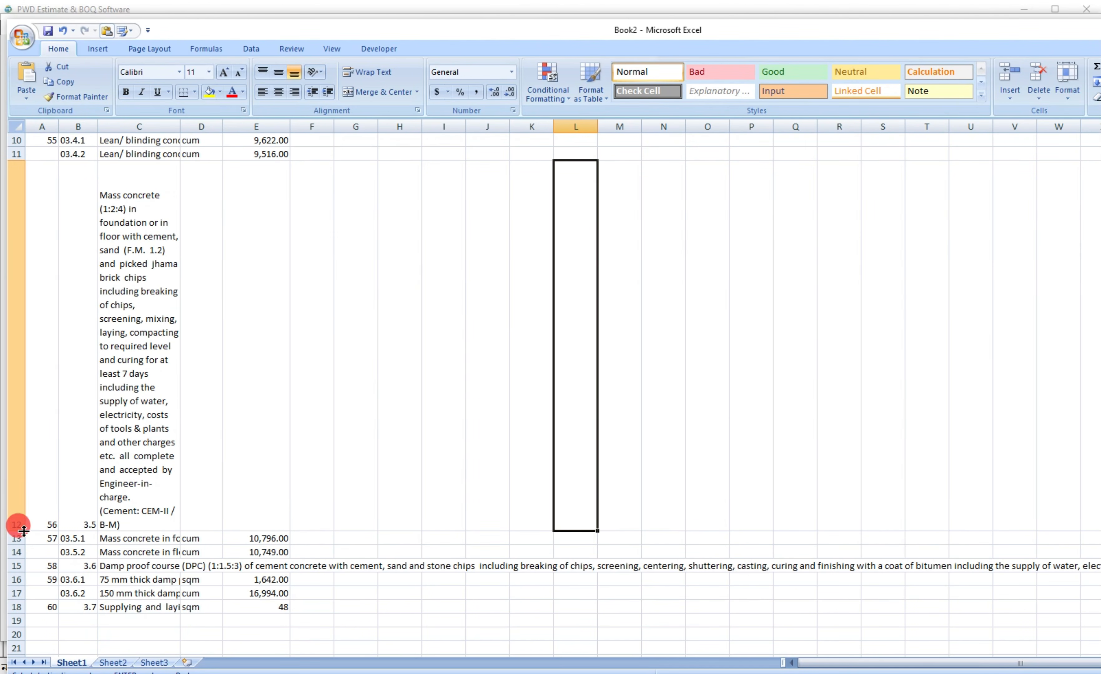
scroll(159, 246, "up", 3)
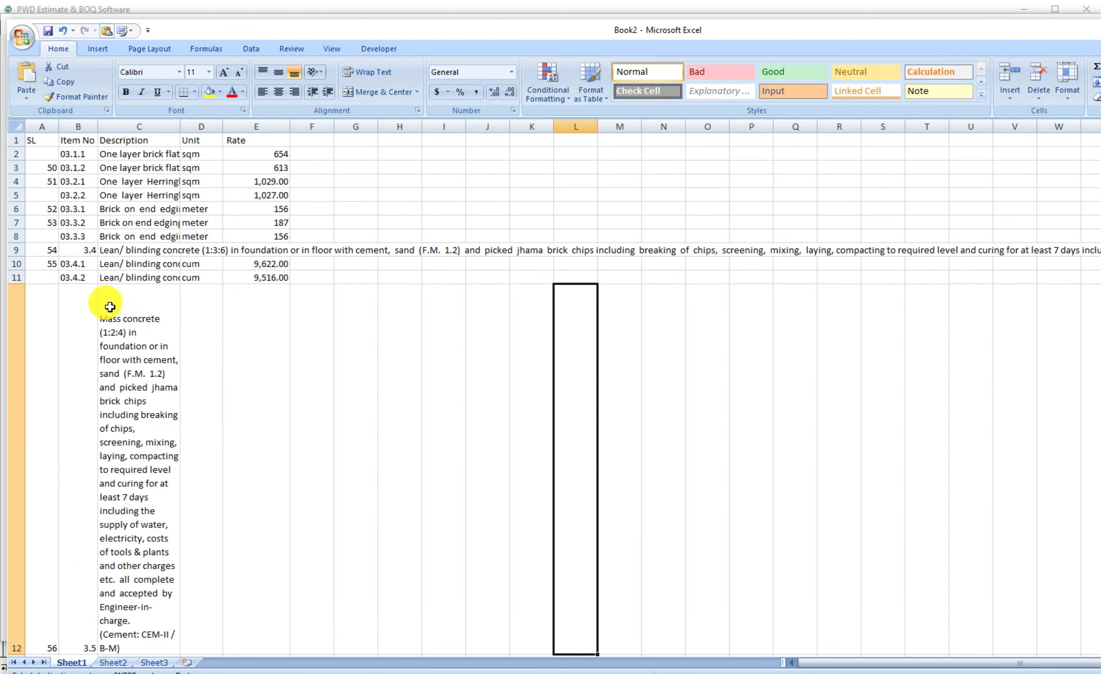
left_click_drag(44, 309, 436, 648)
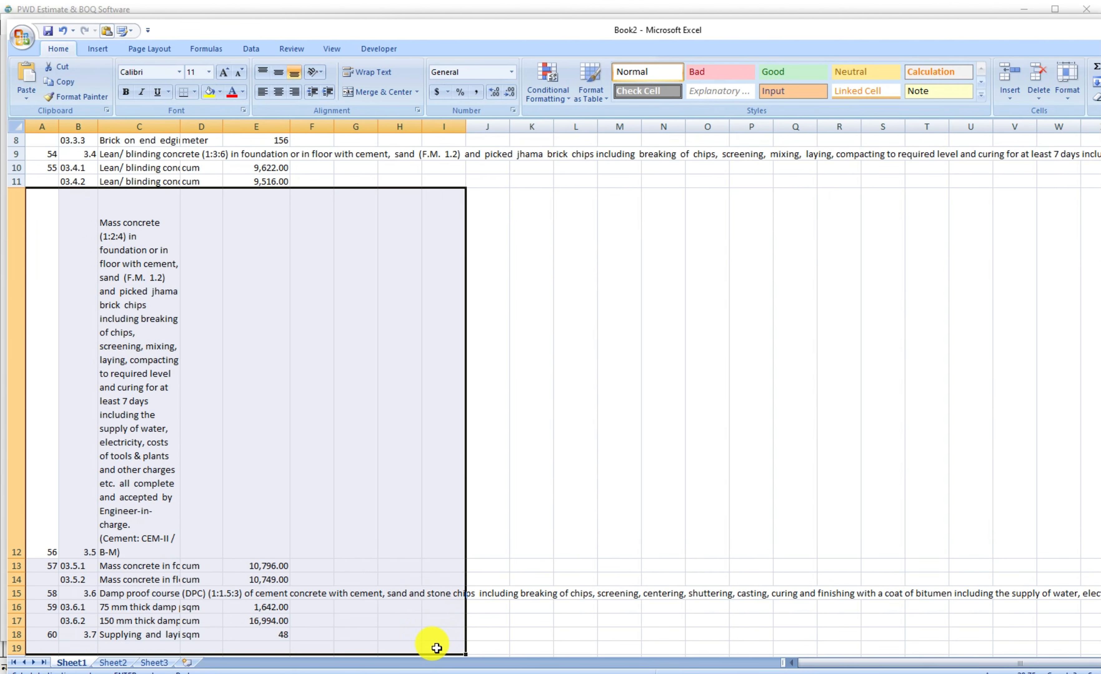
key("Delete")
scroll(307, 362, "up", 3)
left_click(310, 251)
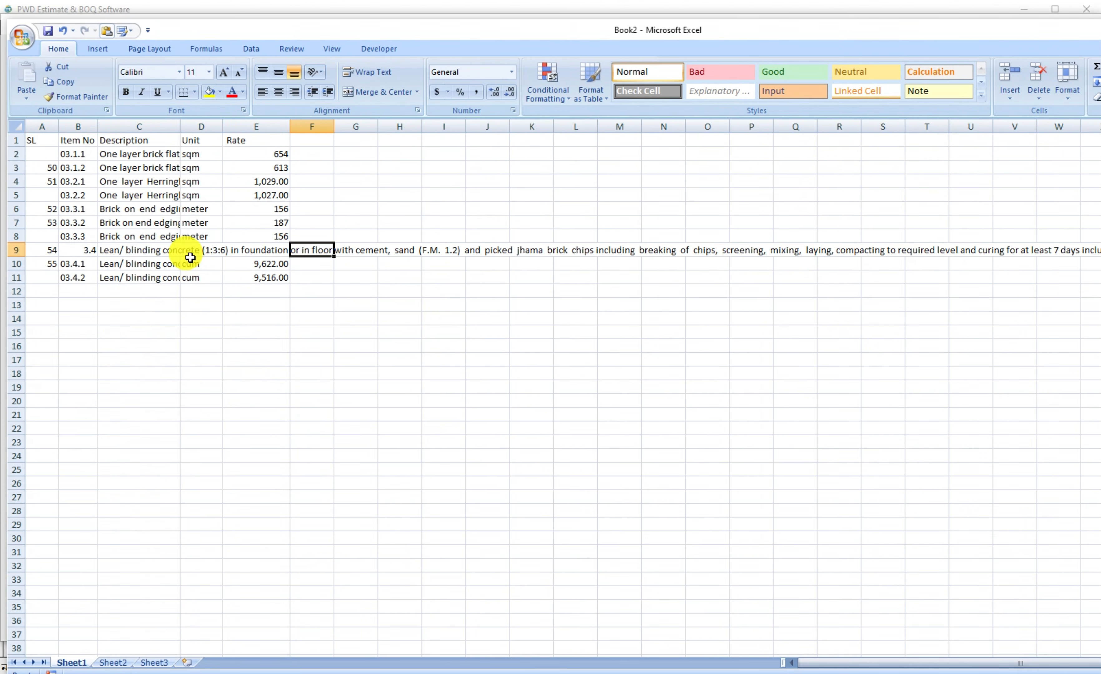
- Clear all contents of row 9, which holds the lean concrete heading item 3.4
left_click(50, 250)
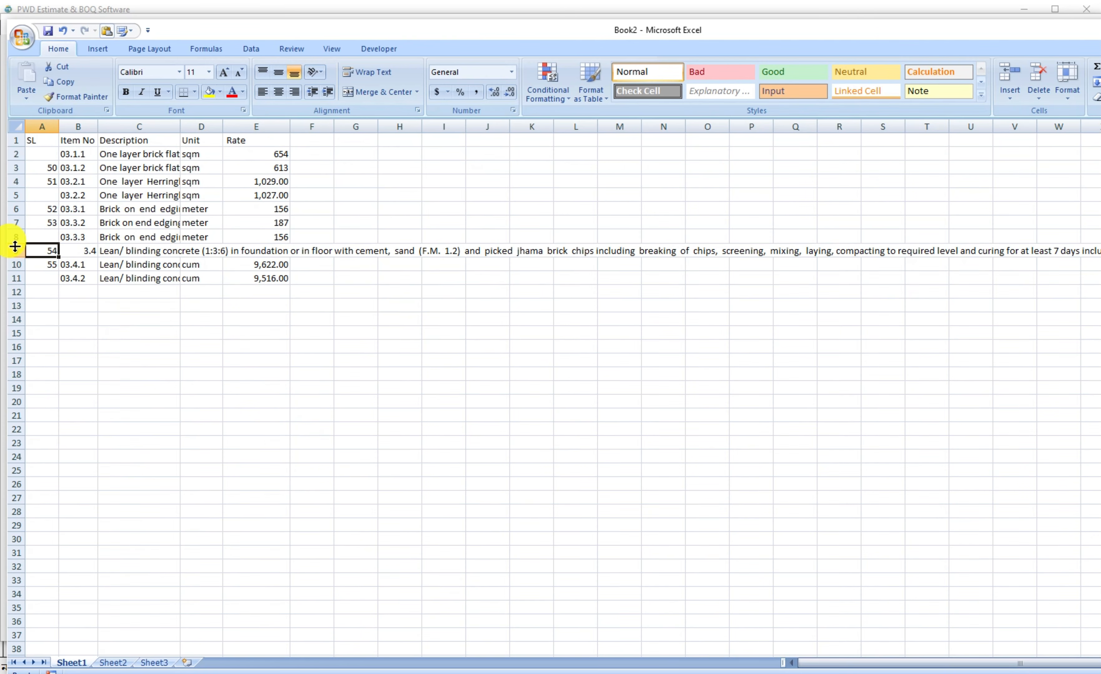
left_click(14, 250)
key("Delete")
left_click(139, 345)
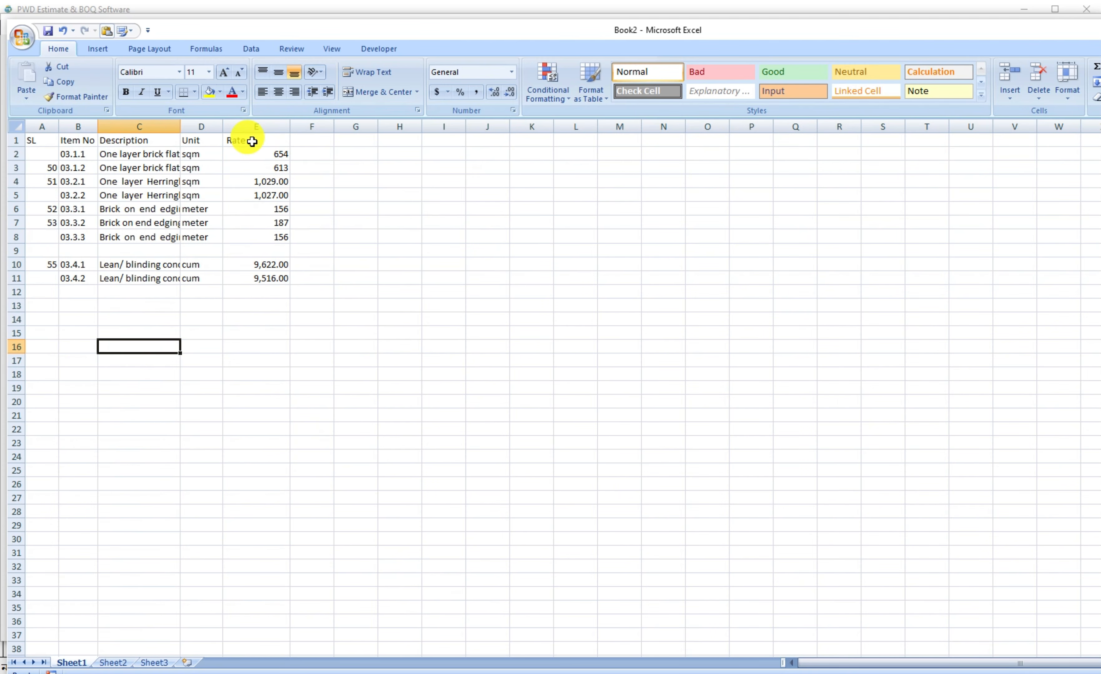
- Center the contents of A1:E11 horizontally and widen the Item No and Description columns
left_click_drag(25, 131, 280, 279)
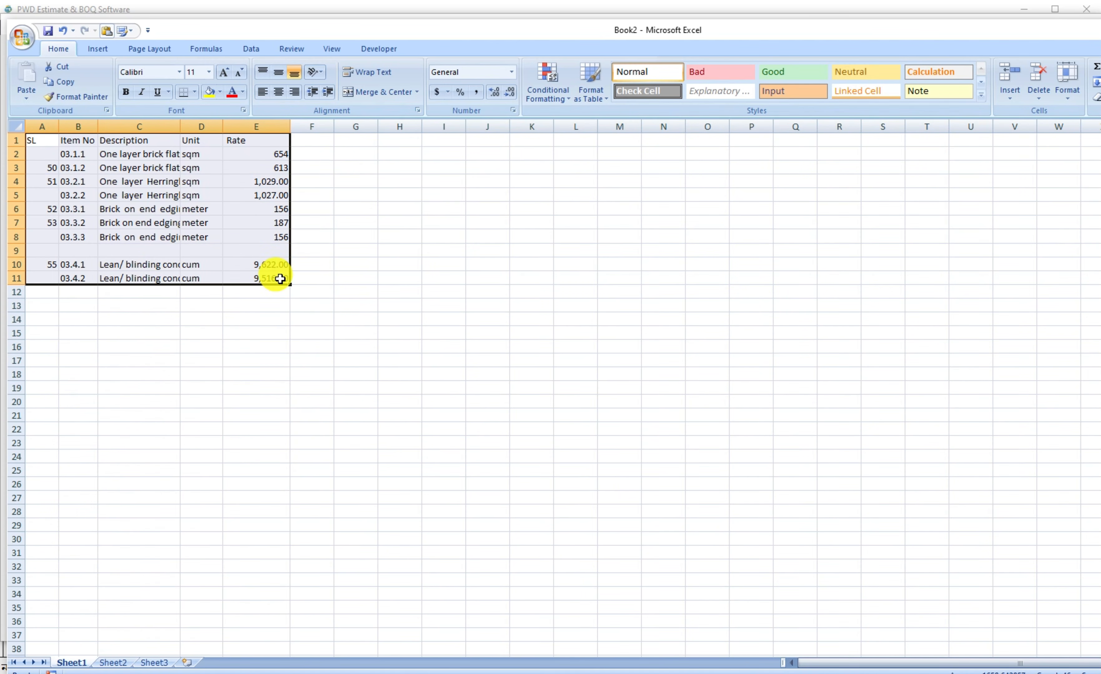
left_click(279, 92)
left_click(284, 388)
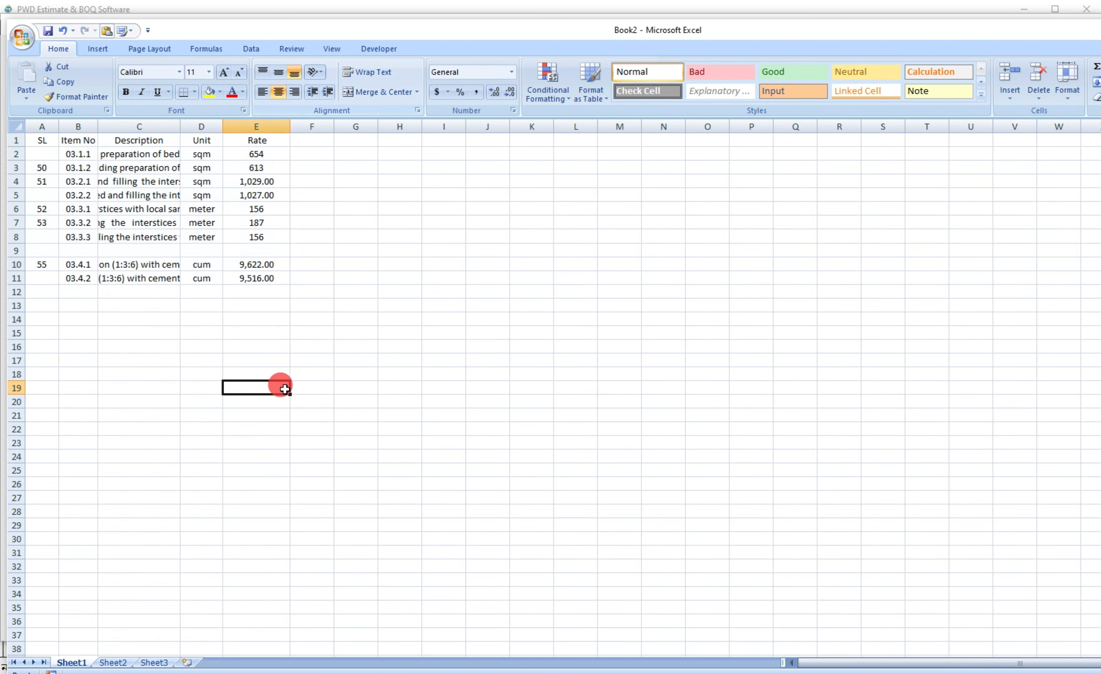
left_click_drag(98, 127, 103, 126)
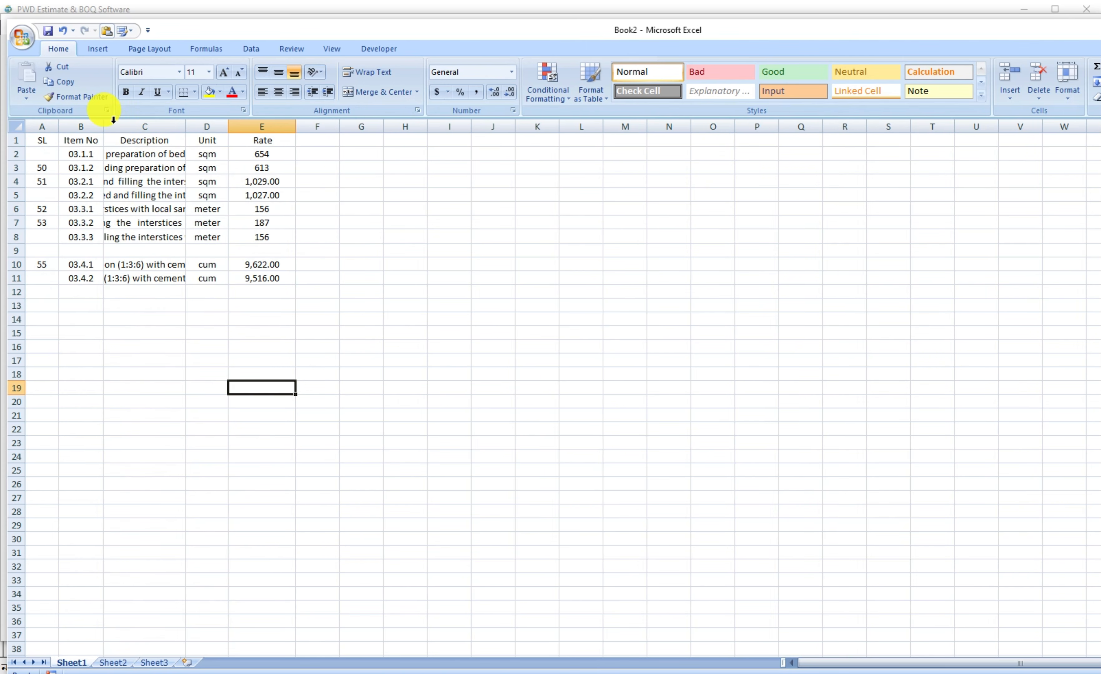
left_click_drag(181, 130, 234, 126)
- Wrap the description text in cells C2, C3, C4 and C5
left_click(189, 153)
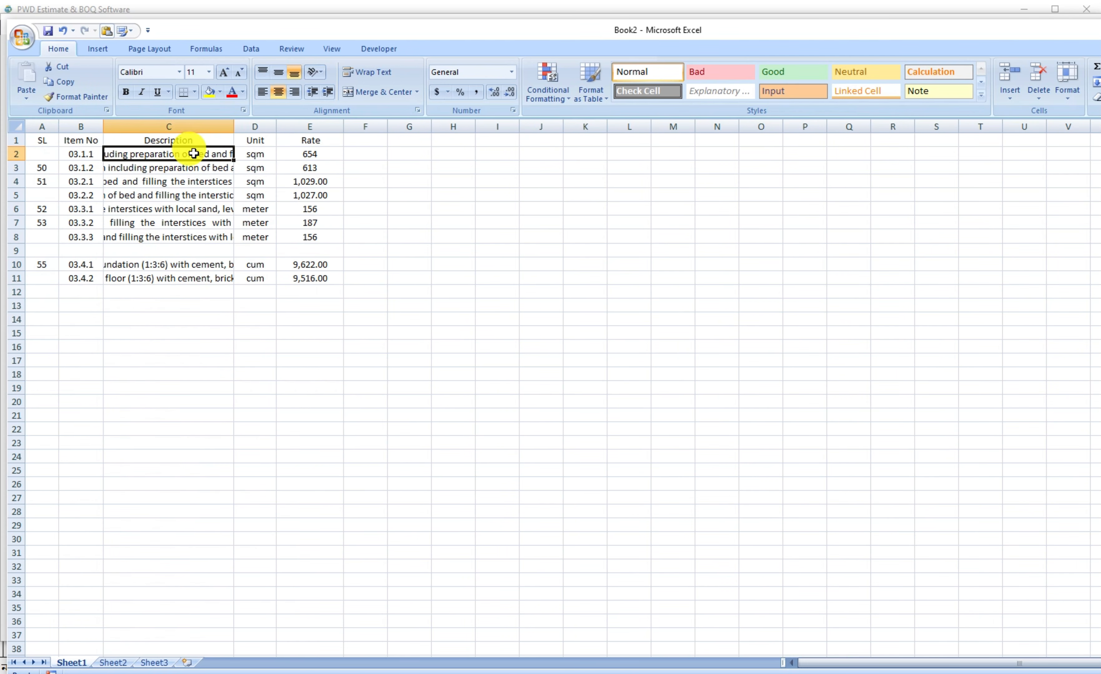
left_click(369, 77)
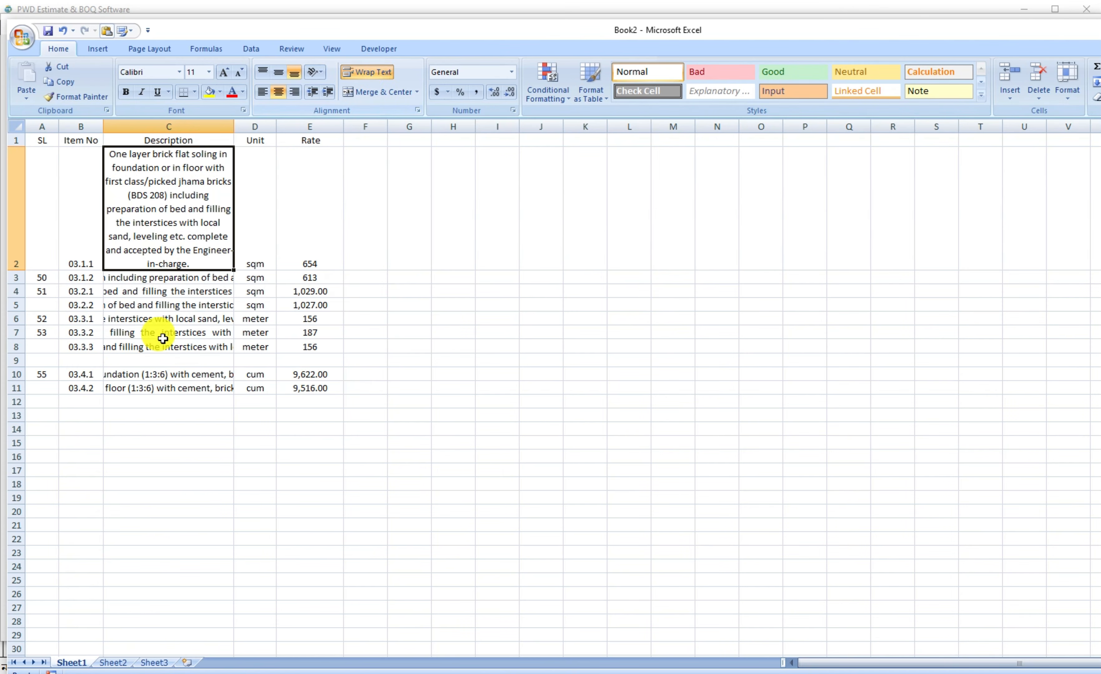
left_click(153, 278)
left_click(378, 81)
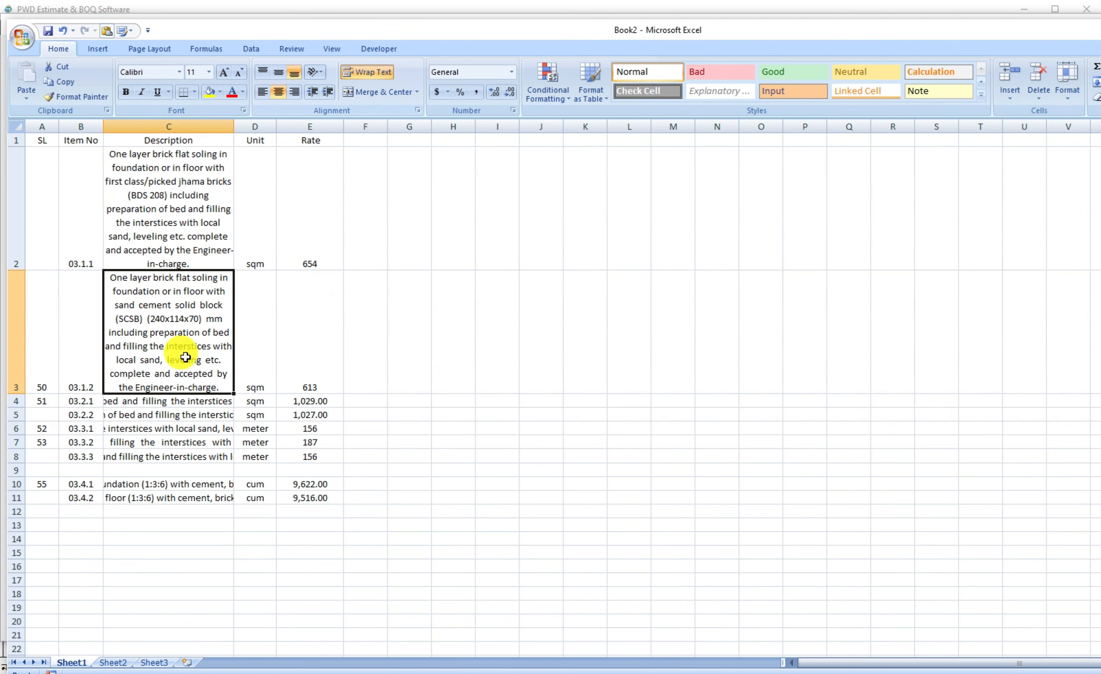
left_click(178, 401)
left_click(381, 74)
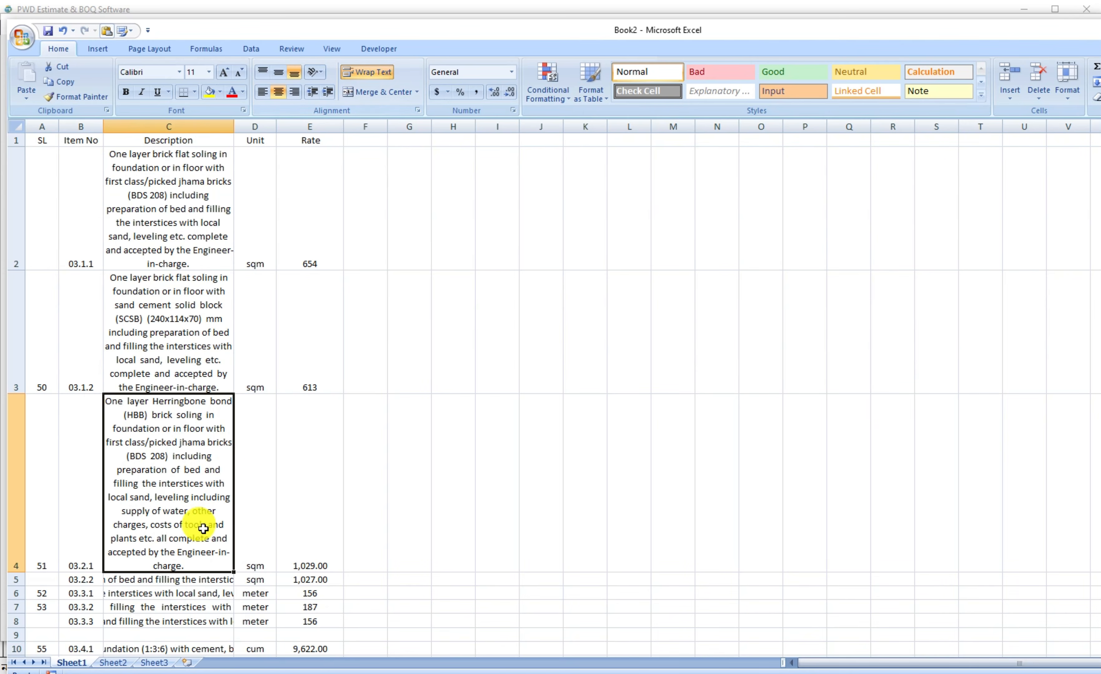
scroll(160, 315, "down", 3)
scroll(160, 320, "up", 2)
left_click(177, 316)
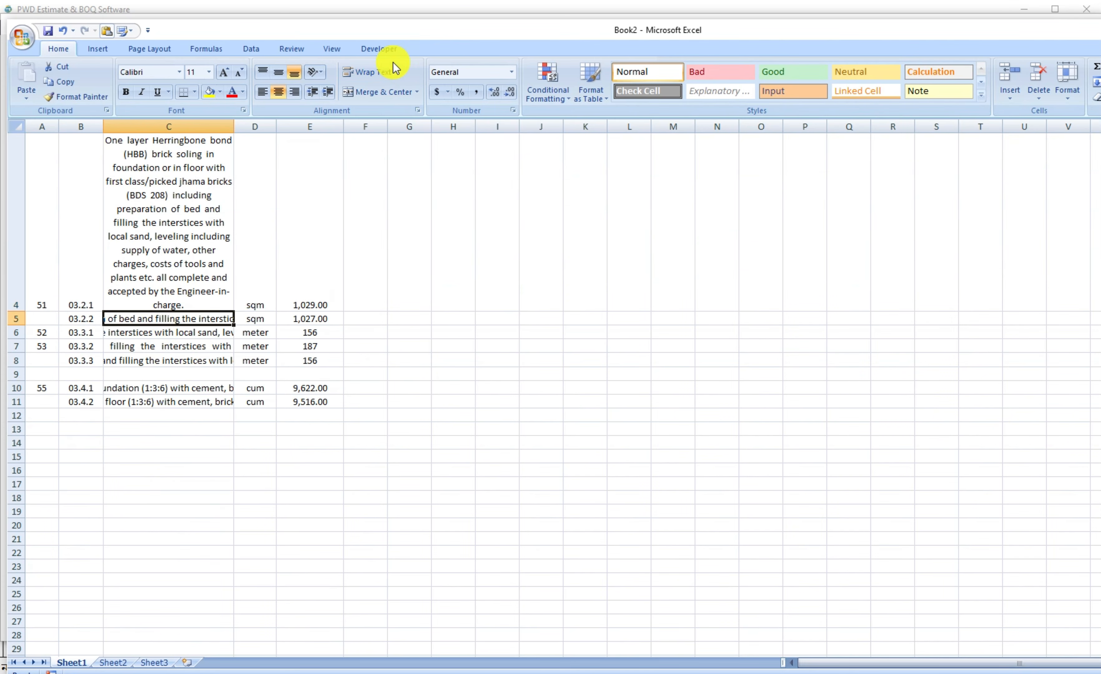
left_click(375, 73)
- Wrap the description text of items 03.3.1, 03.3.2 and 03.3.3 in cells C6, C7 and C8
scroll(233, 411, "down", 2)
scroll(163, 281, "up", 2)
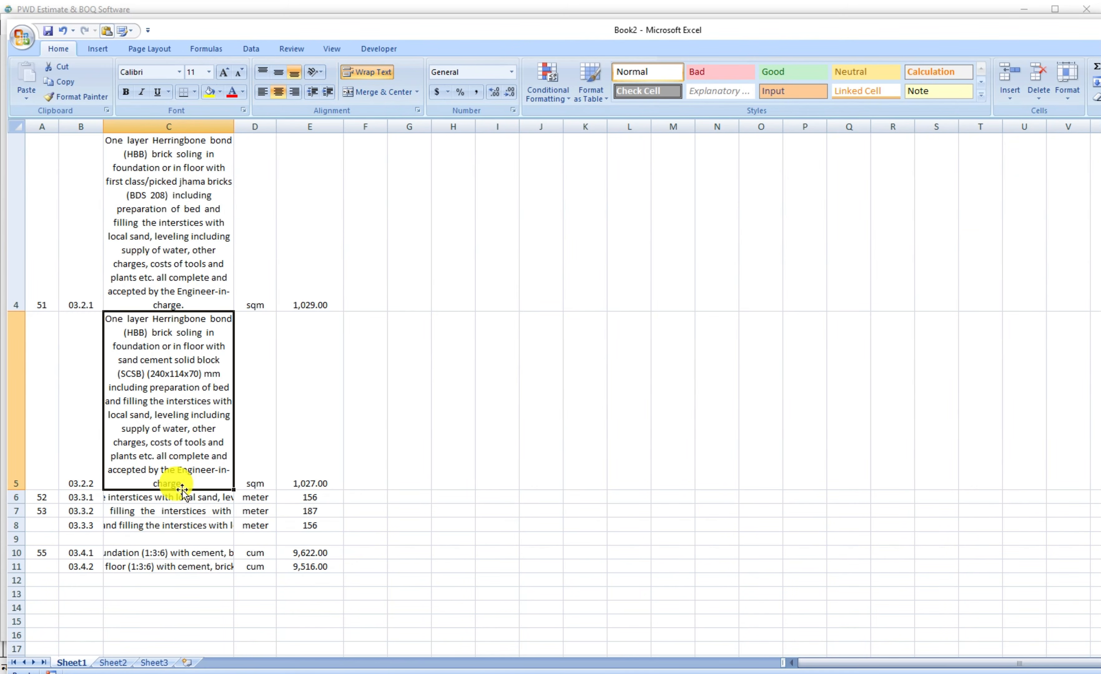
left_click(177, 496)
left_click(370, 74)
scroll(320, 191, "down", 1)
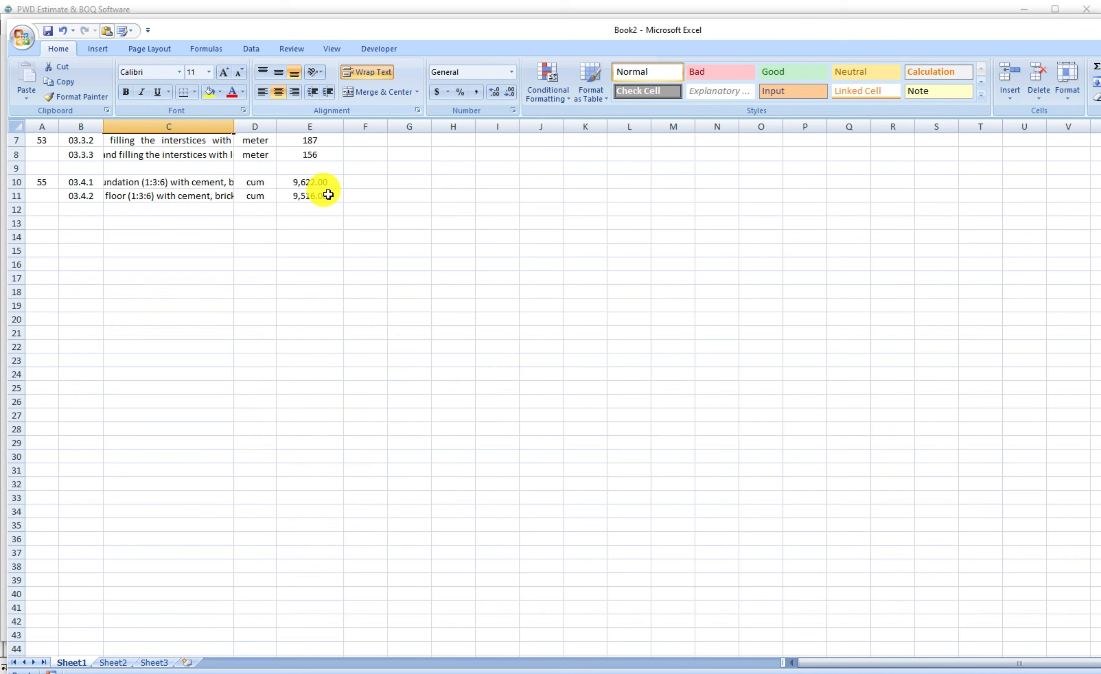
scroll(181, 190, "up", 1)
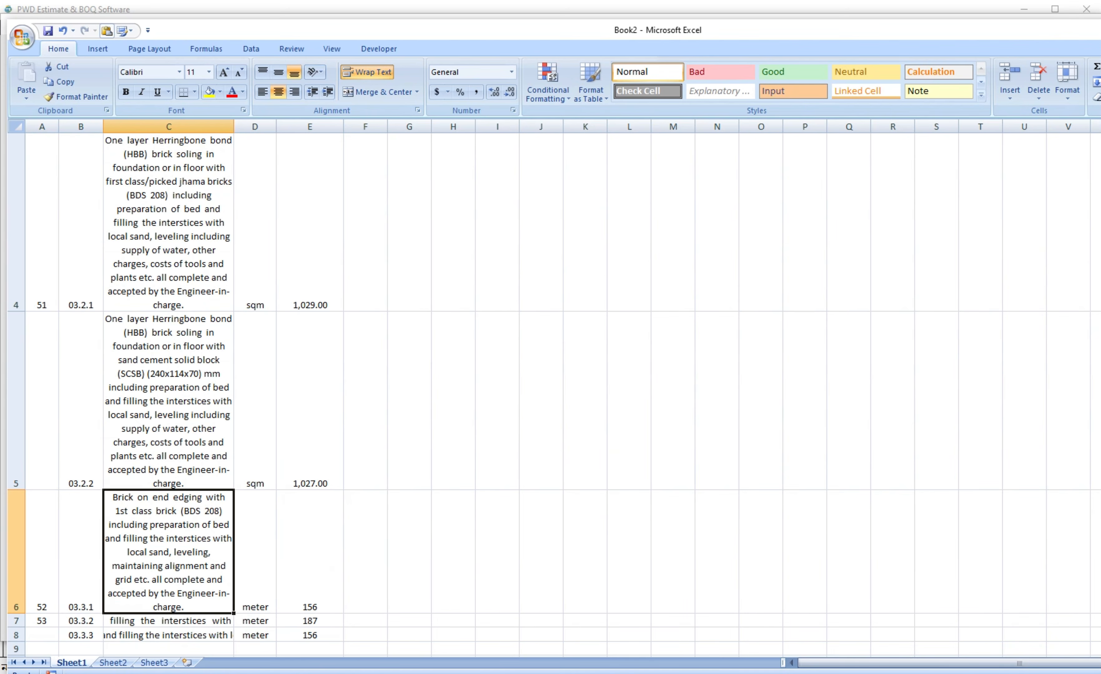
scroll(554, 394, "up", 1)
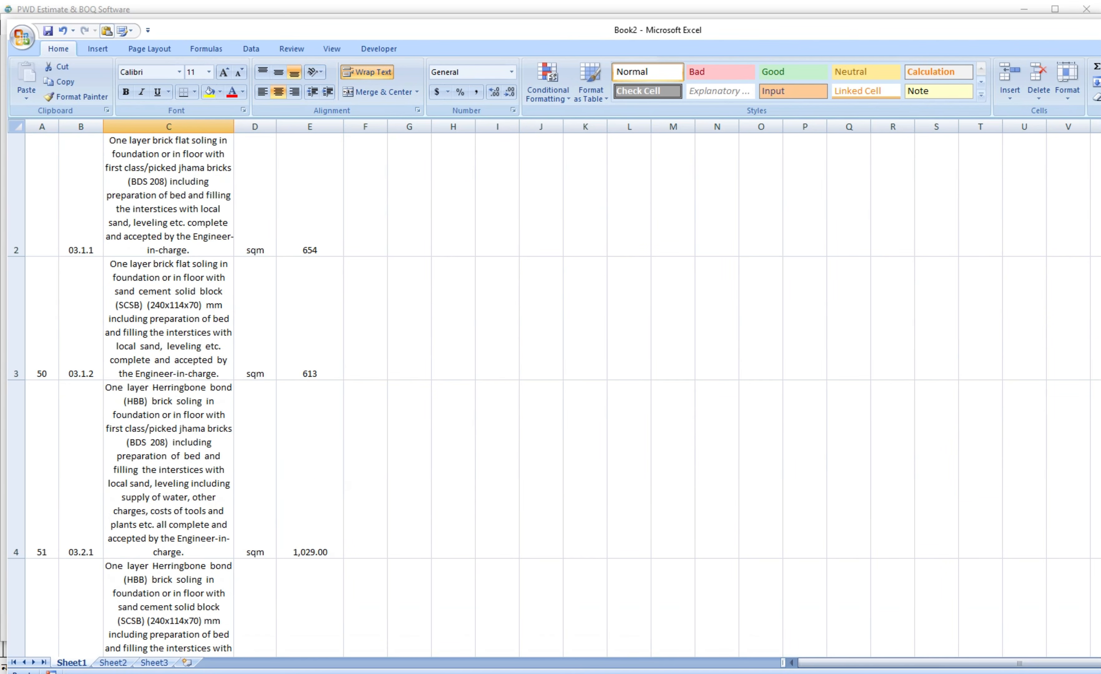
scroll(585, 502, "down", 3)
left_click(186, 442)
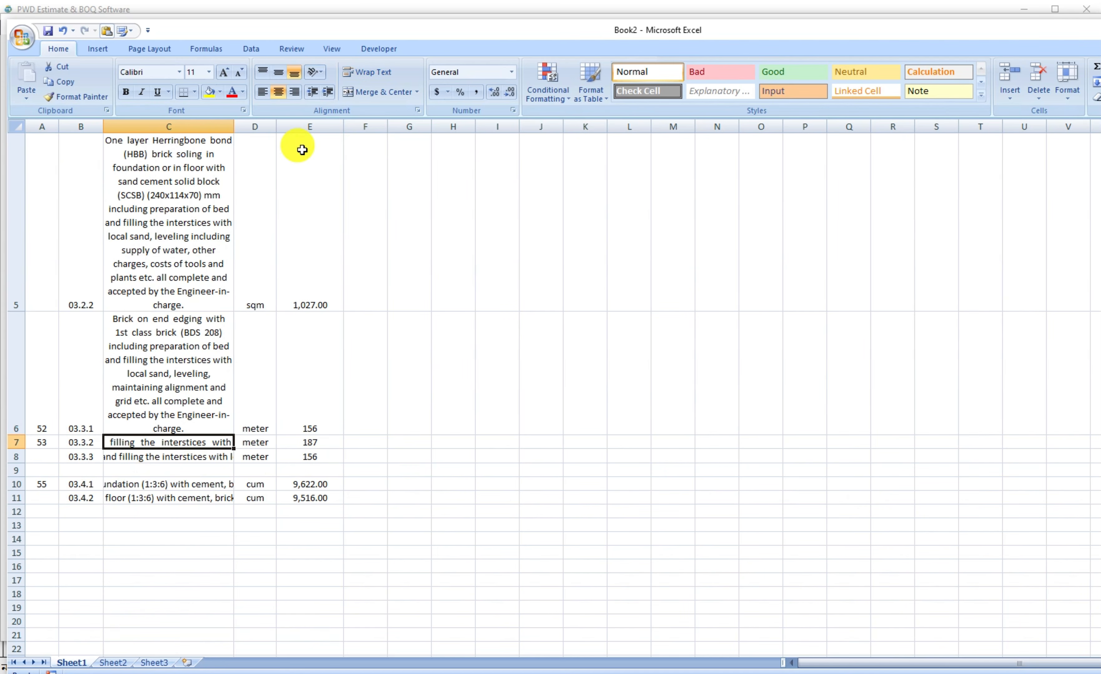
left_click(381, 67)
scroll(176, 169, "down", 1)
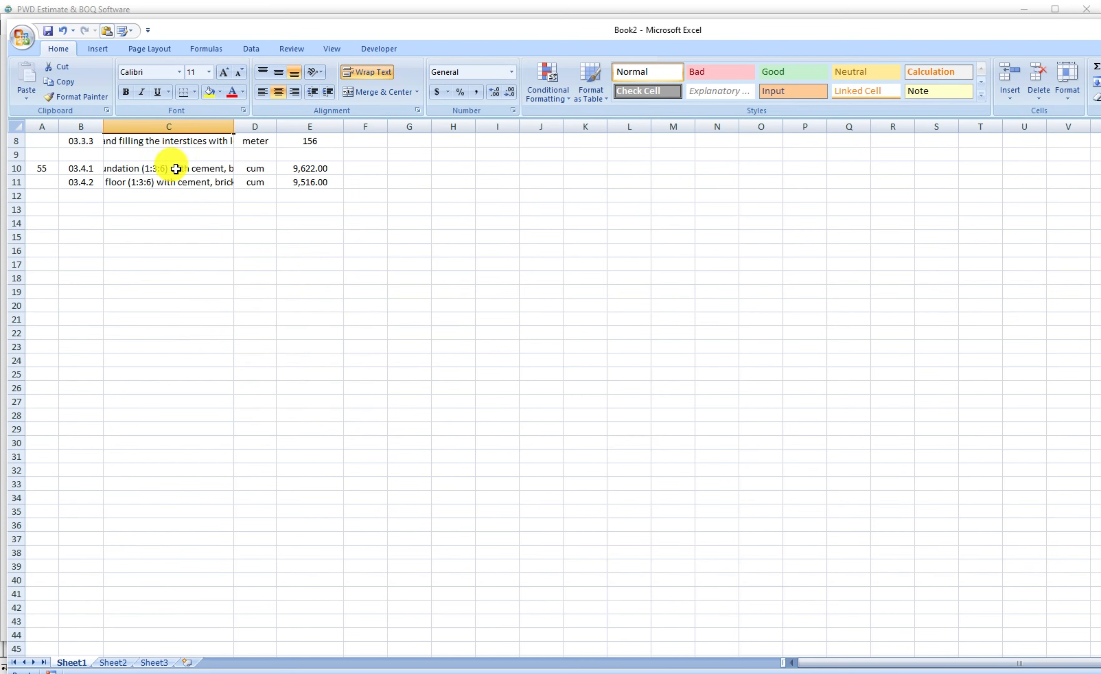
left_click(366, 72)
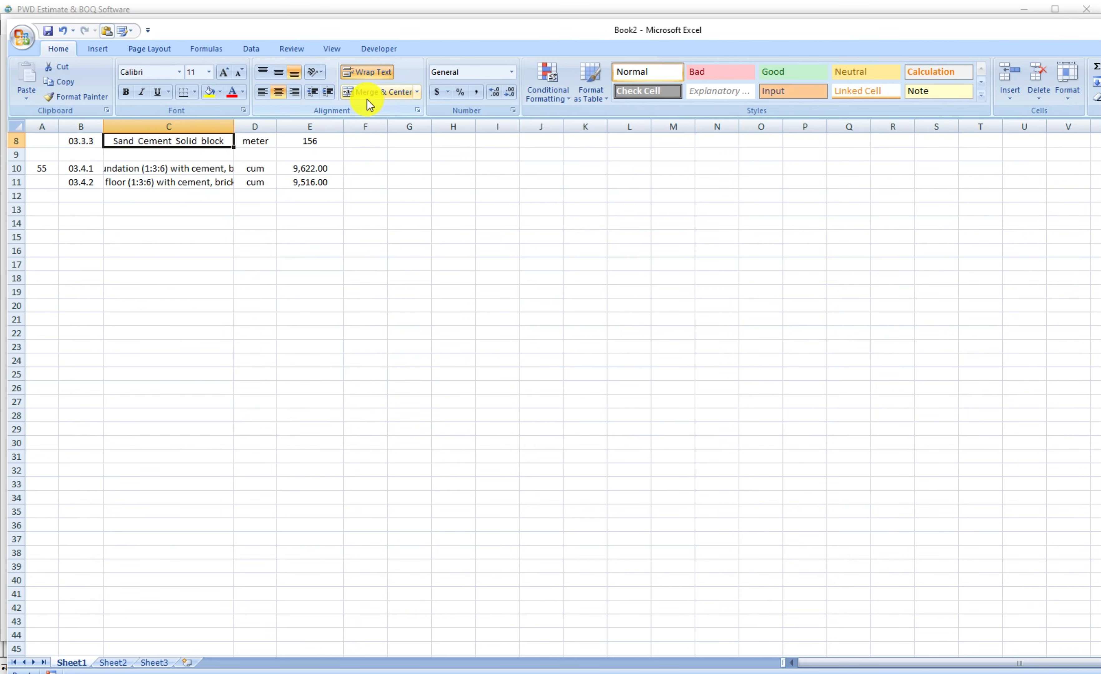
- Wrap the description text of items 03.4.1 and 03.4.2 in cells C10 and C11
scroll(240, 270, "up", 1)
left_click(140, 608)
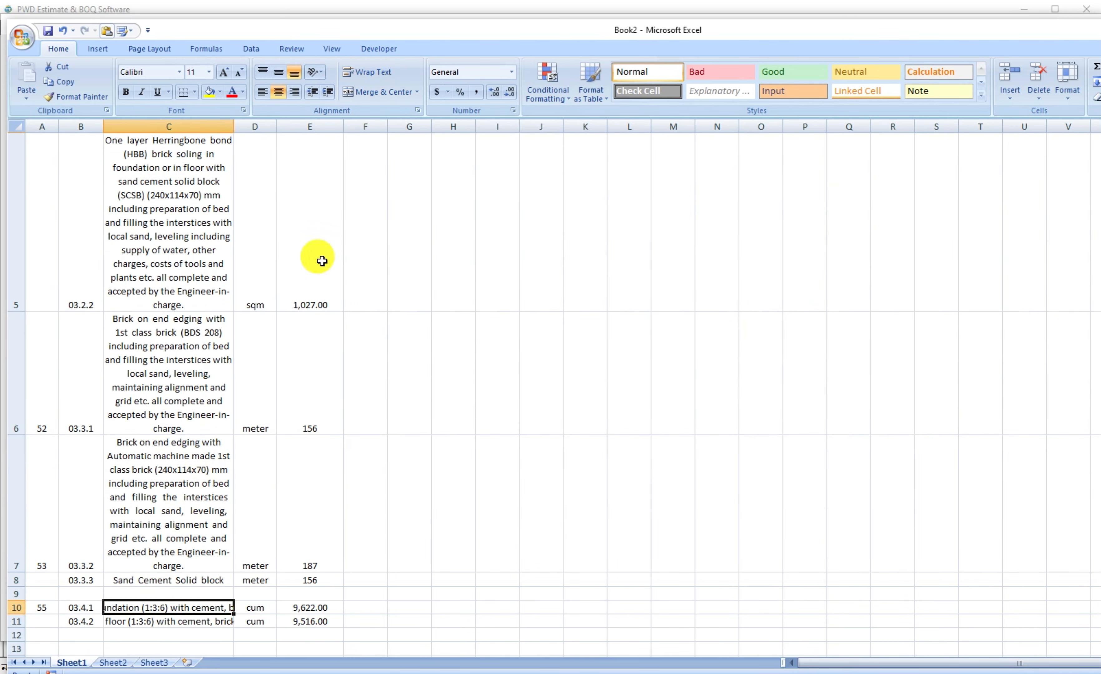
left_click(382, 72)
scroll(194, 356, "down", 3)
scroll(185, 323, "up", 2)
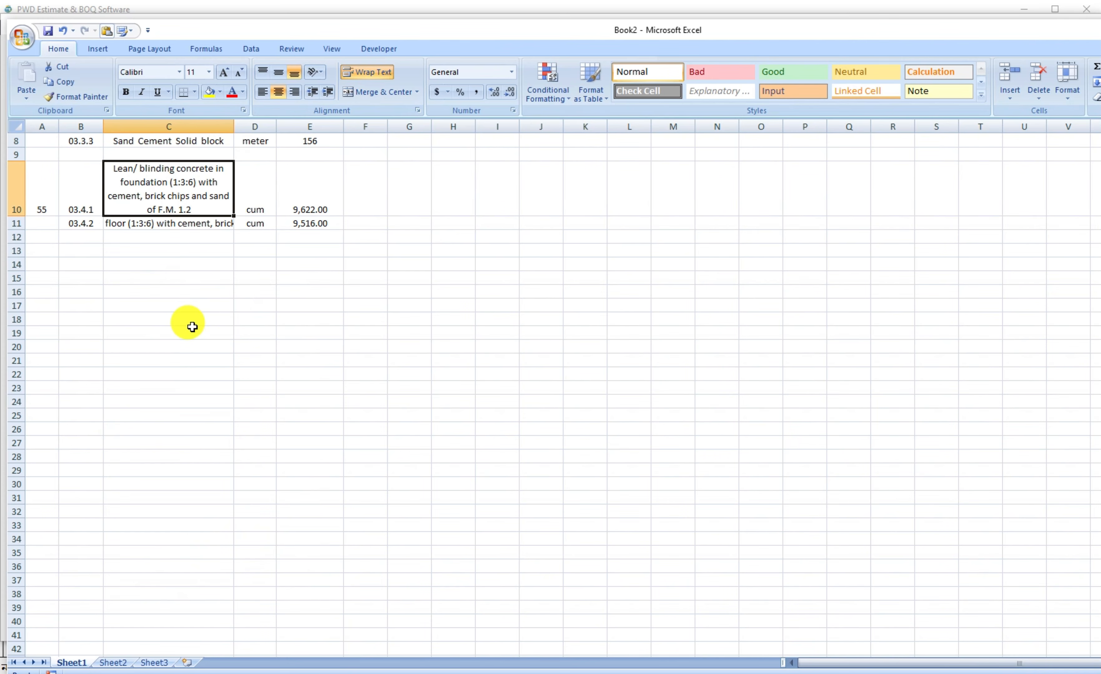
left_click(195, 226)
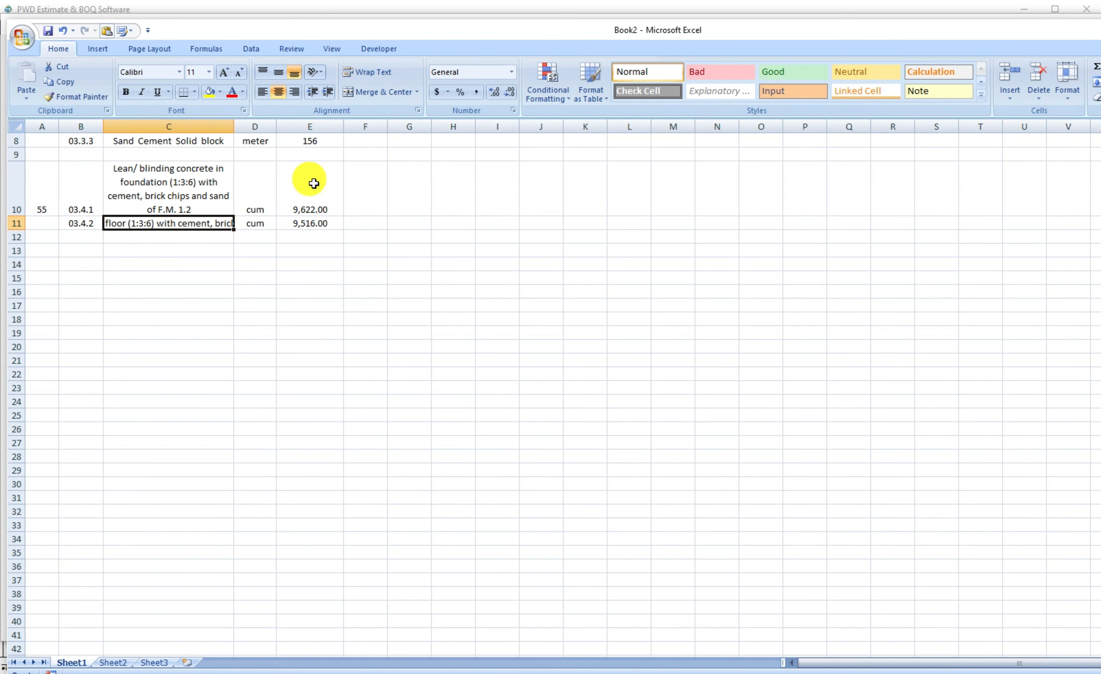
left_click(368, 73)
- Widen the Description column further and autofit the height of row 2 to its wrapped text
scroll(339, 171, "up", 3)
left_click_drag(233, 126, 280, 125)
double_click(12, 270)
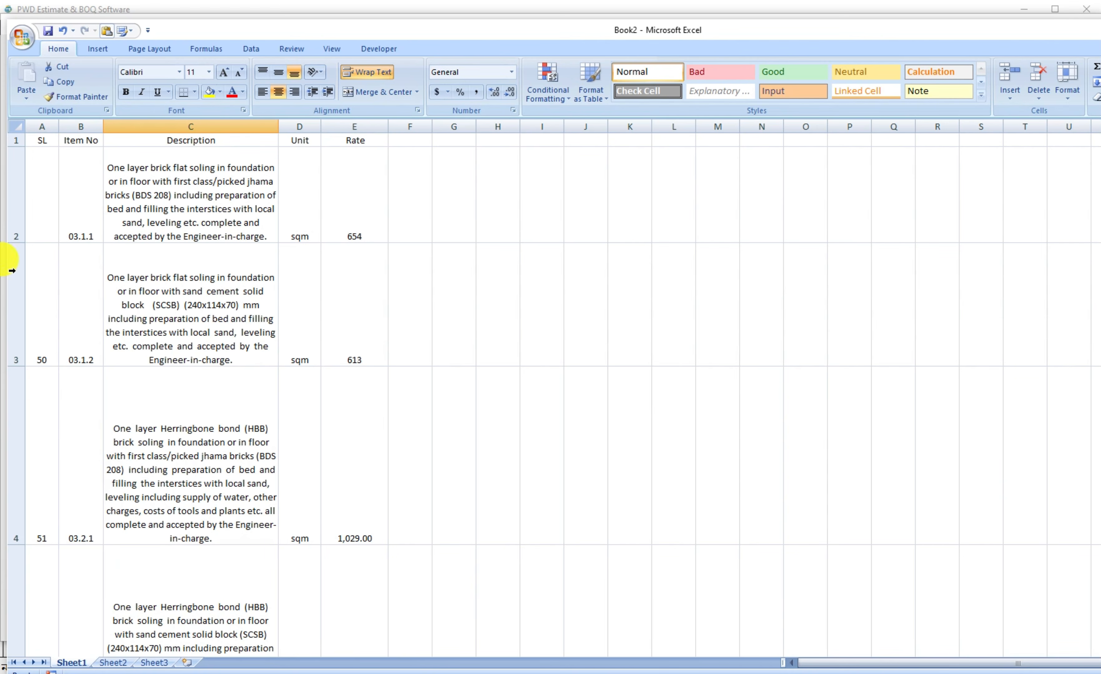
- Autofit the heights of rows 3, 4, 7, 10 and 11 to their wrapped description text
double_click(26, 365)
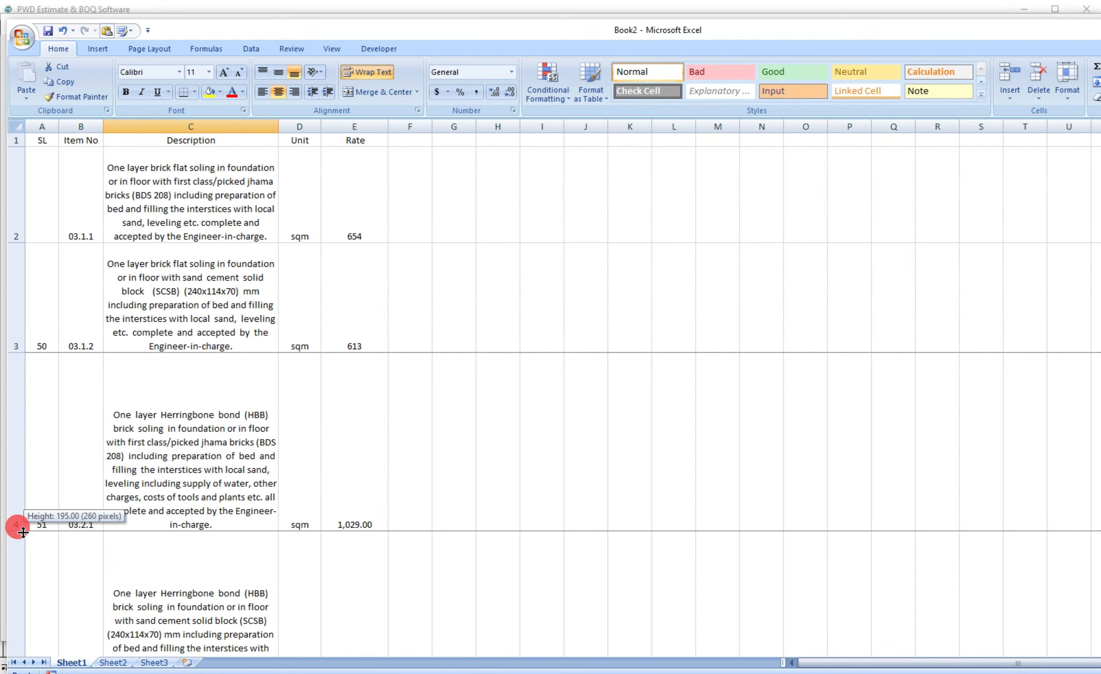
double_click(22, 530)
scroll(55, 517, "down", 1)
scroll(56, 517, "down", 1)
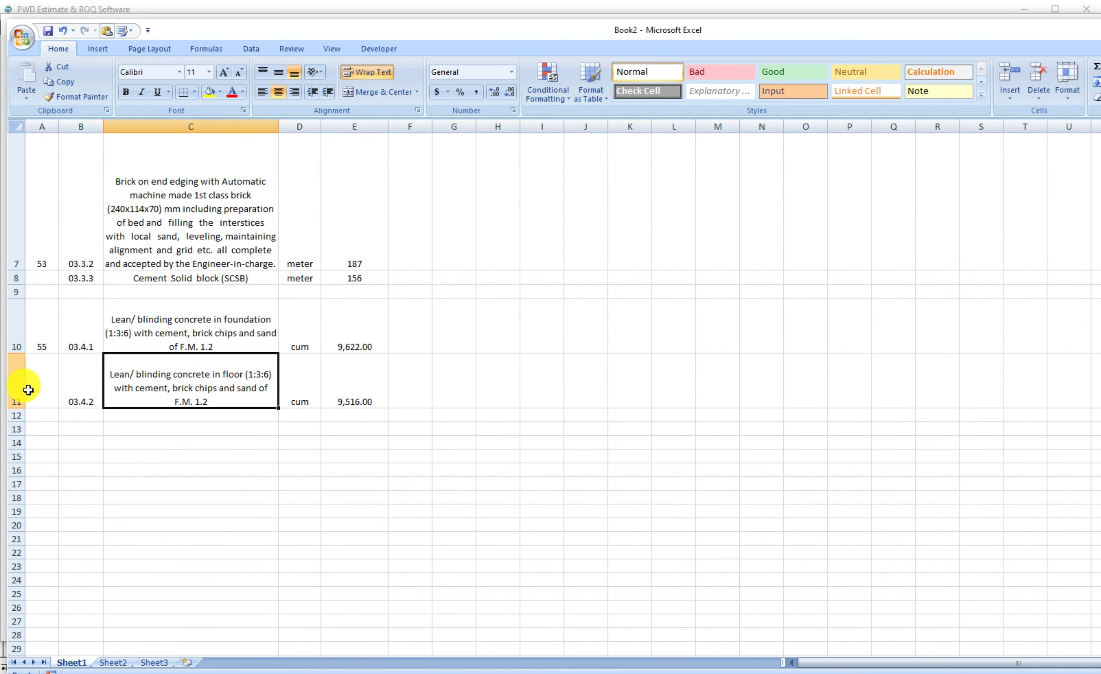
double_click(23, 267)
double_click(20, 326)
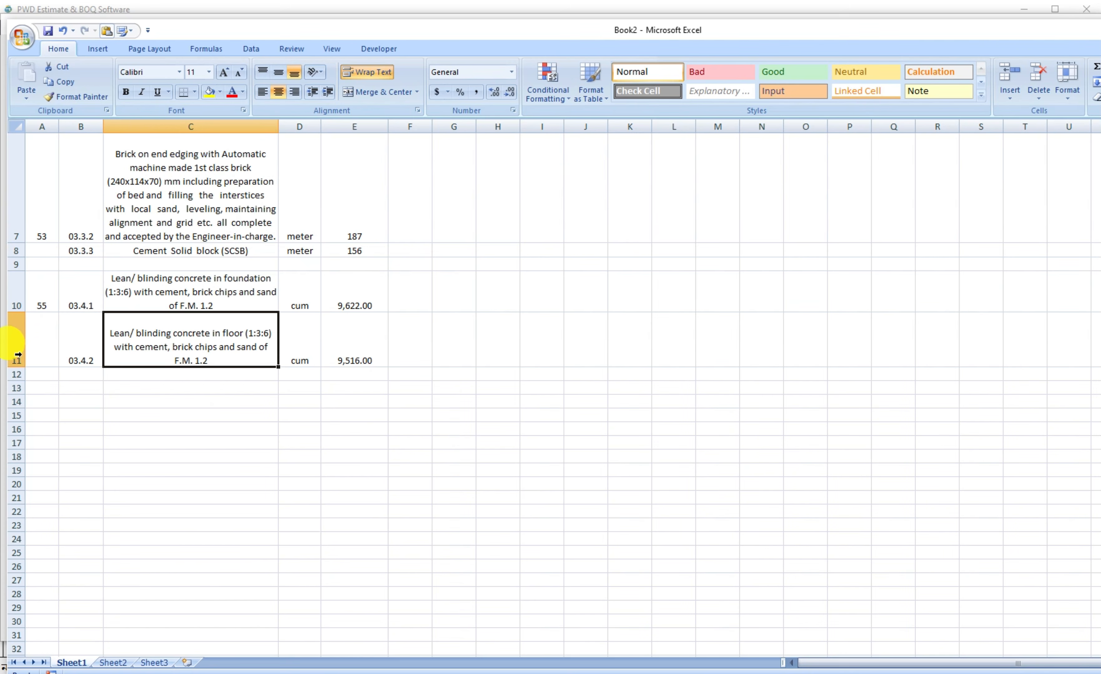
double_click(21, 367)
scroll(278, 265, "up", 2)
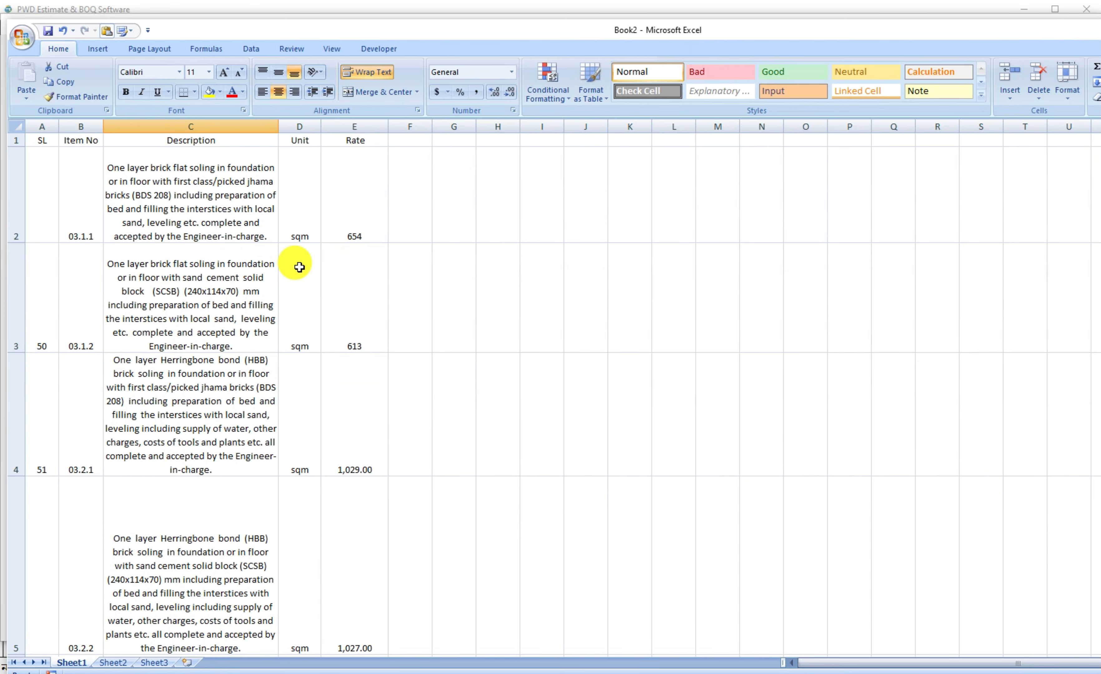
- Number the first four items in the SL column, entering 1, 2, 3 and 4 in cells A2 to A5
left_click(46, 215)
type("1")
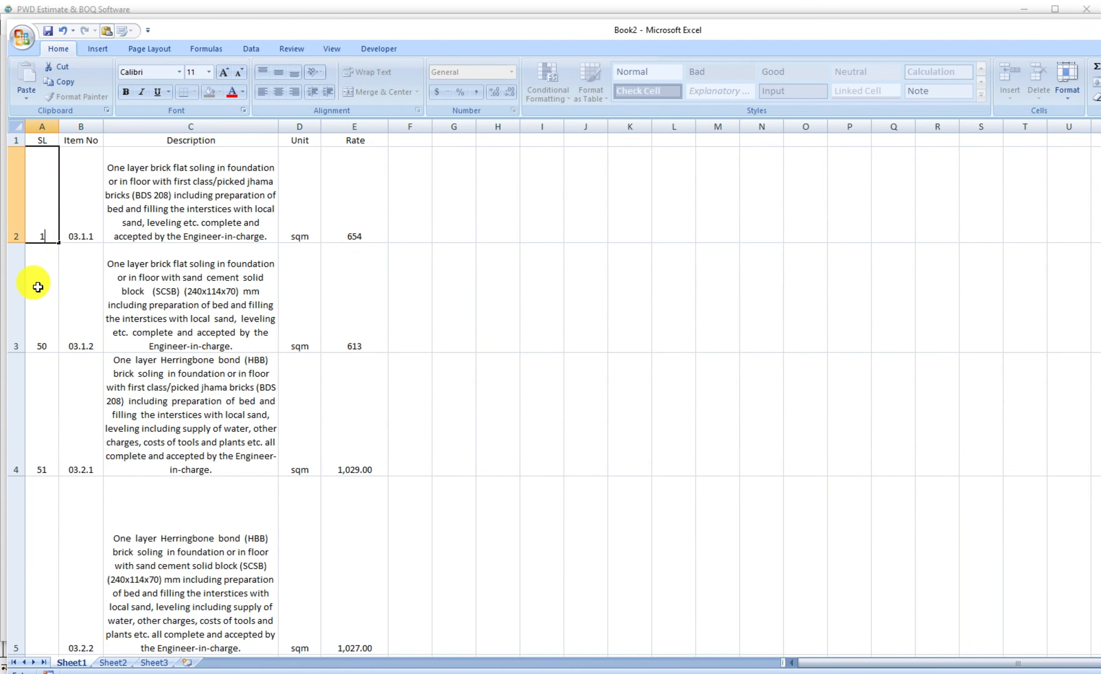
left_click(39, 292)
type("2")
left_click(40, 416)
type("3")
left_click(55, 514)
scroll(54, 514, "down", 2)
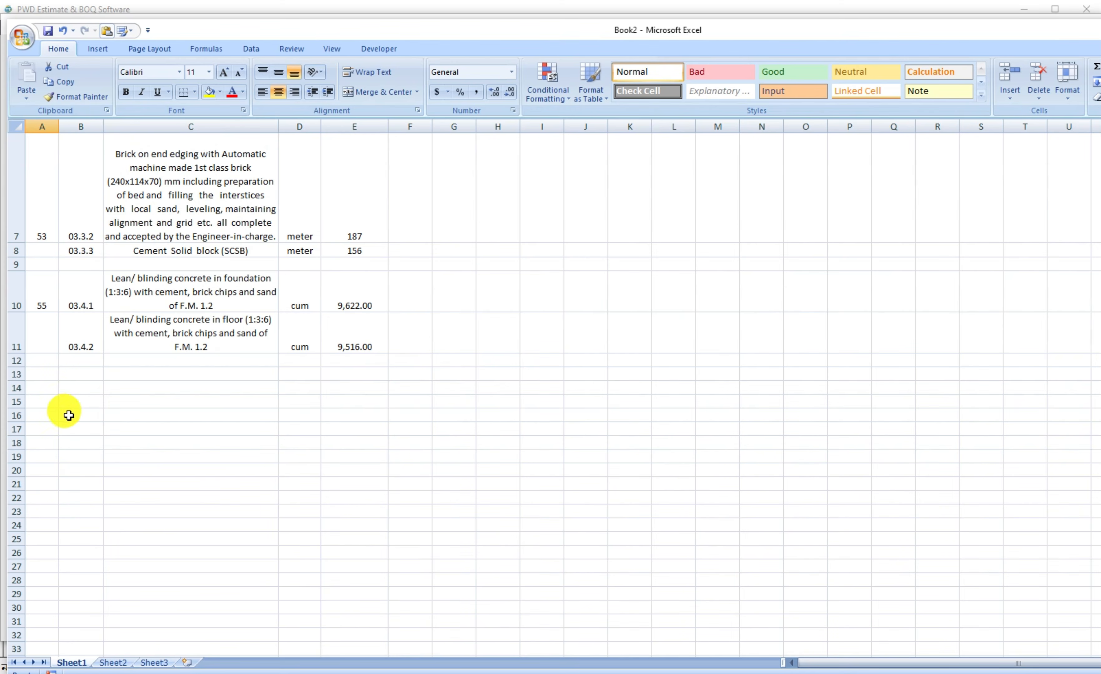
scroll(70, 415, "up", 2)
type("4")
left_click(682, 414)
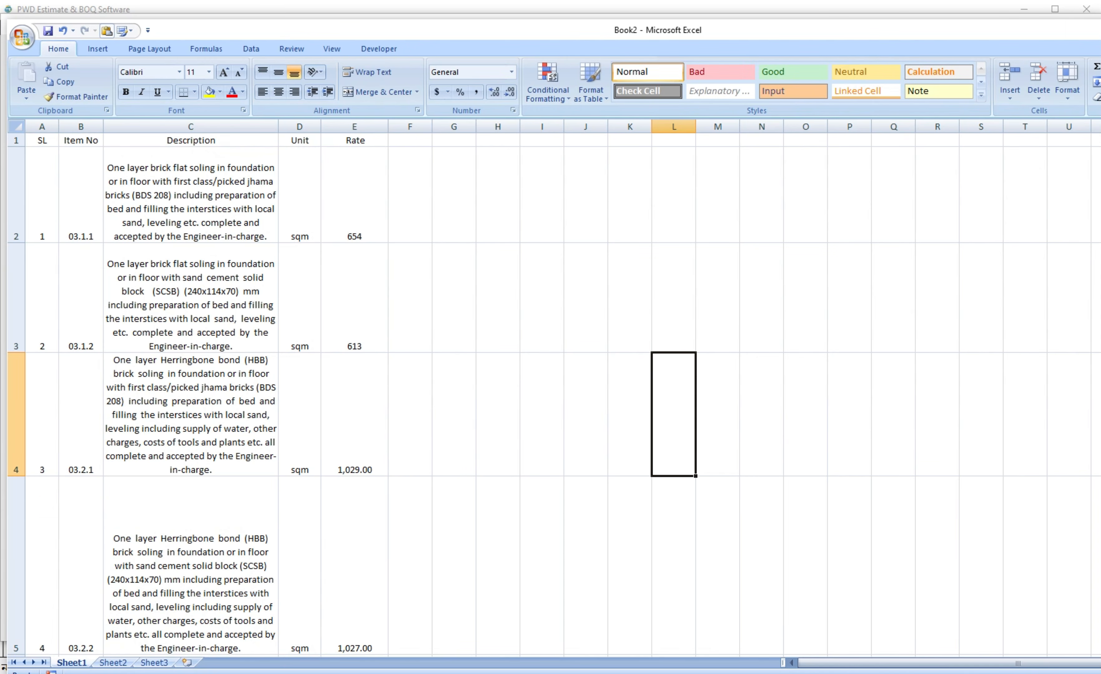
- Enter serial numbers 5 and 6 in the SL column for items 03.3.1 and 03.3.2
scroll(681, 414, "down", 1)
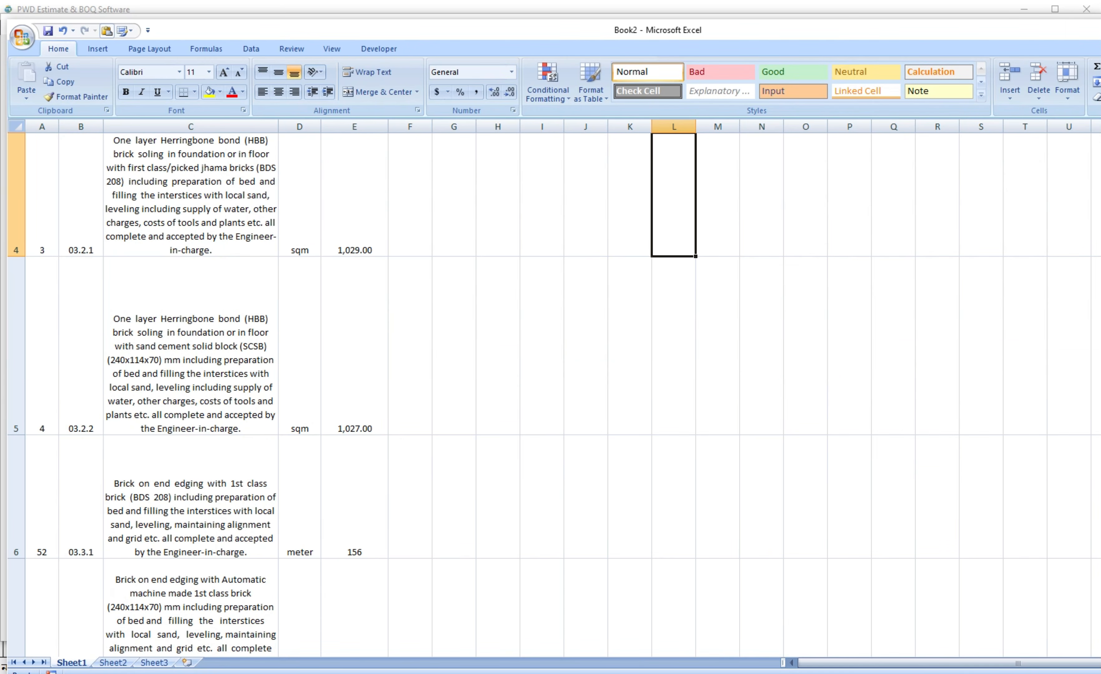
left_click(44, 346)
left_click(38, 477)
type("5")
left_click(352, 537)
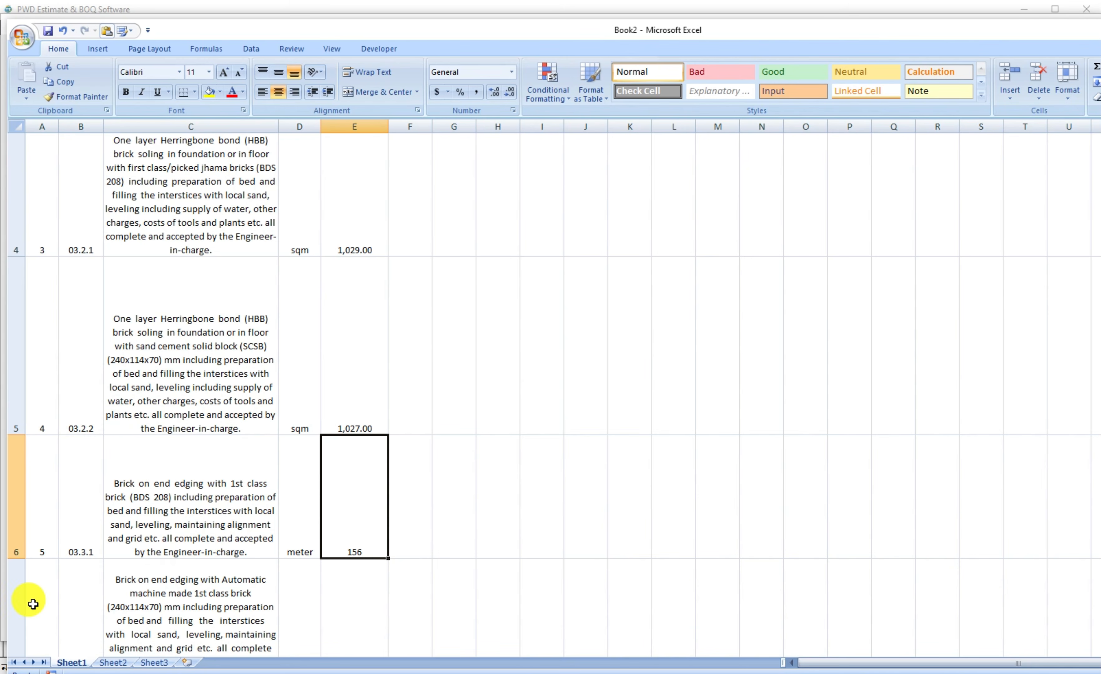
left_click(29, 600)
type("6")
left_click(631, 514)
left_click(37, 553)
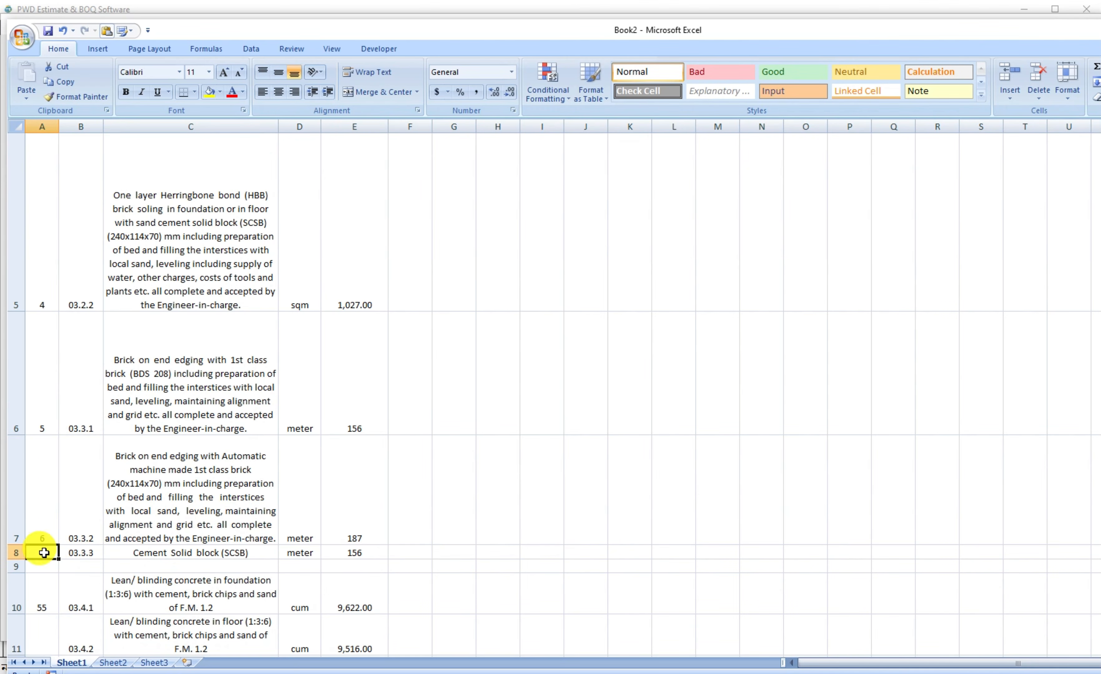
- Review the SL and Item No columns from the first item row down the sheet
scroll(37, 356, "up", 2)
left_click_drag(49, 242, 48, 309)
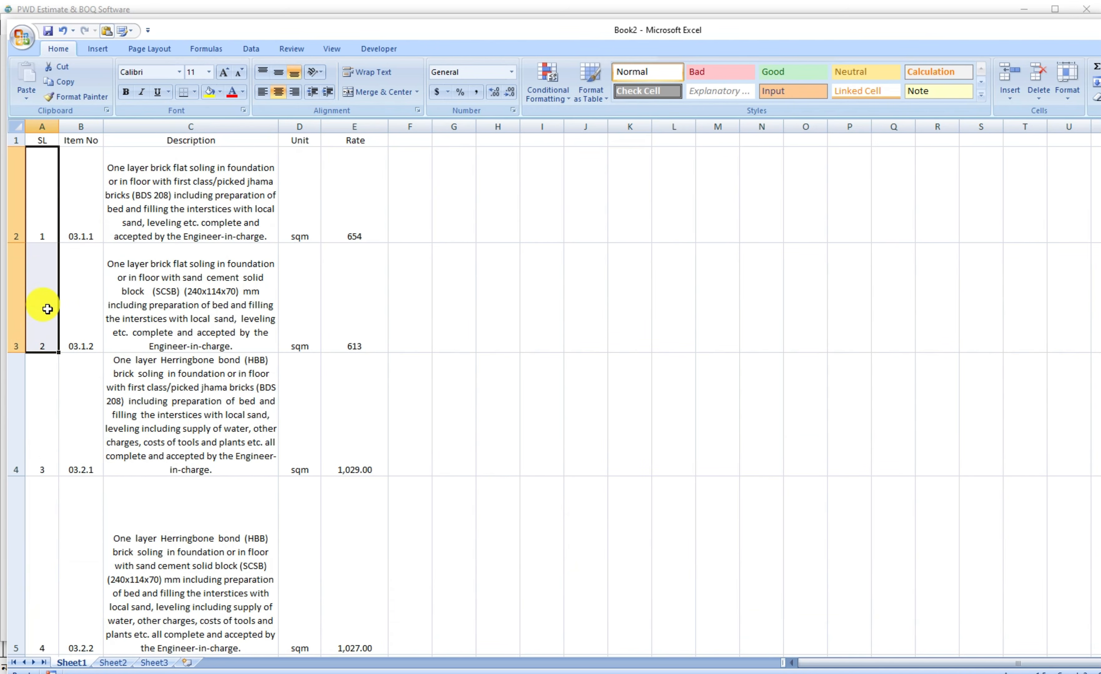
left_click_drag(61, 355, 38, 478)
scroll(90, 445, "up", 2)
left_click(86, 226)
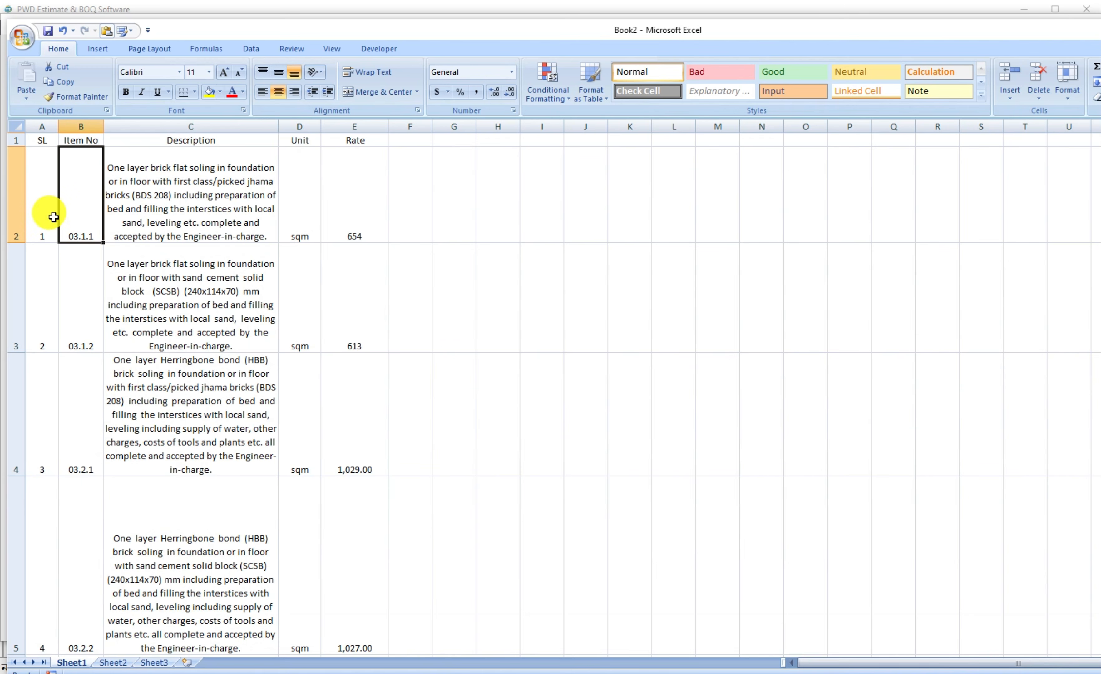
scroll(90, 539, "down", 2)
scroll(88, 397, "up", 1)
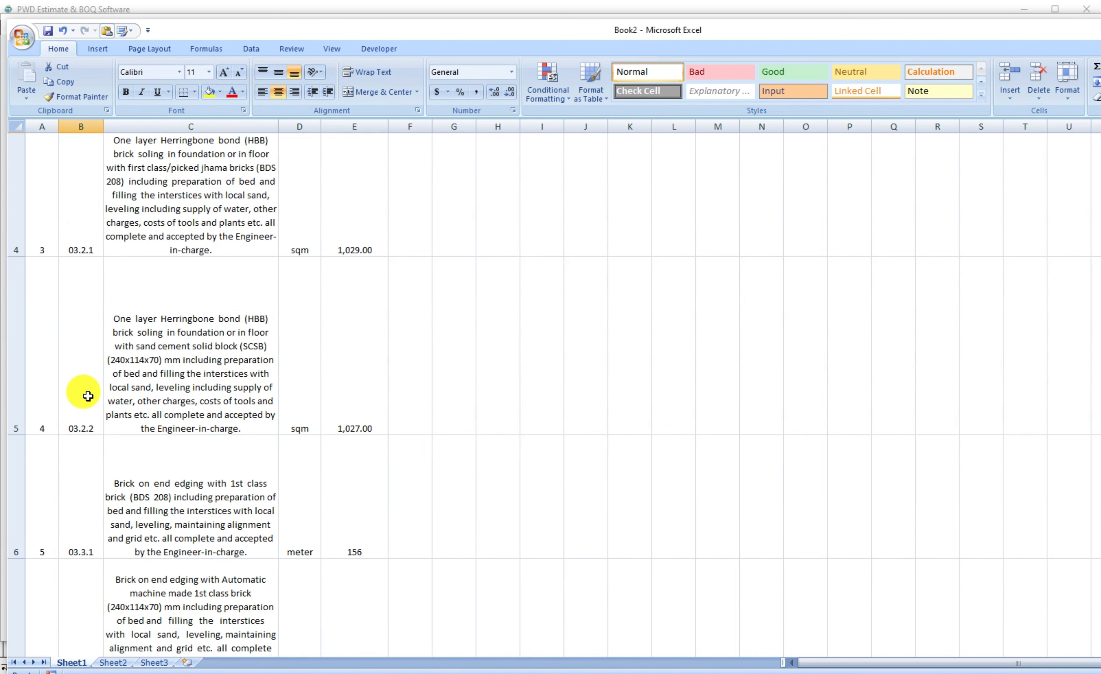
- Autofit the heights of rows 5 and 6 to their wrapped description text
scroll(933, 437, "up", 1)
scroll(933, 437, "down", 1)
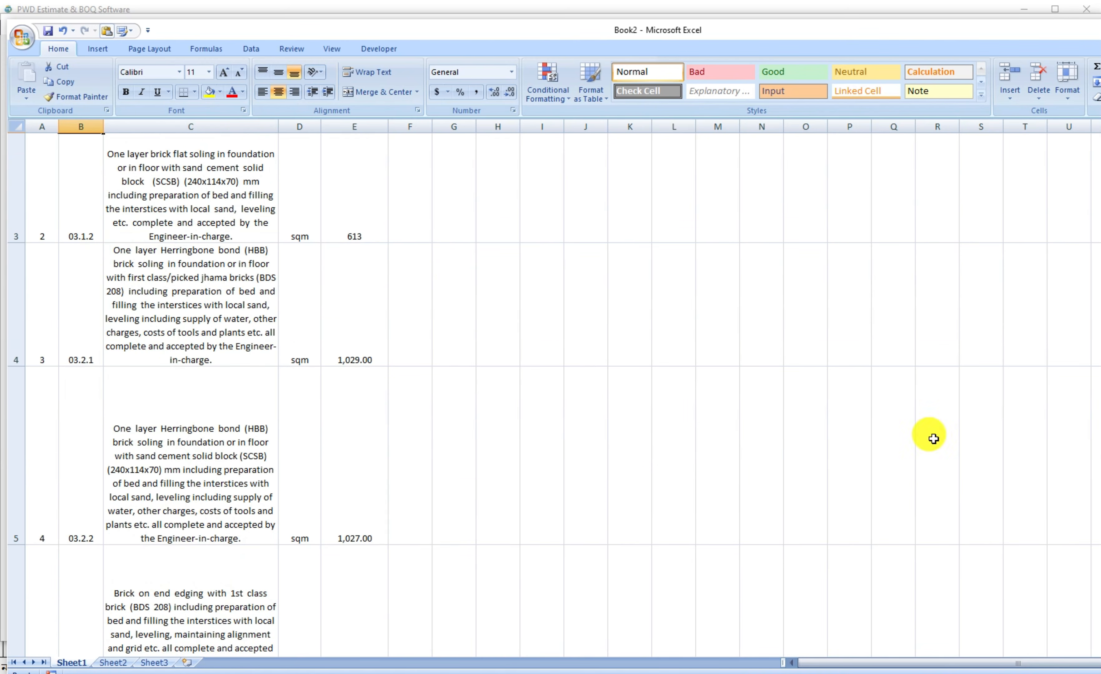
double_click(21, 545)
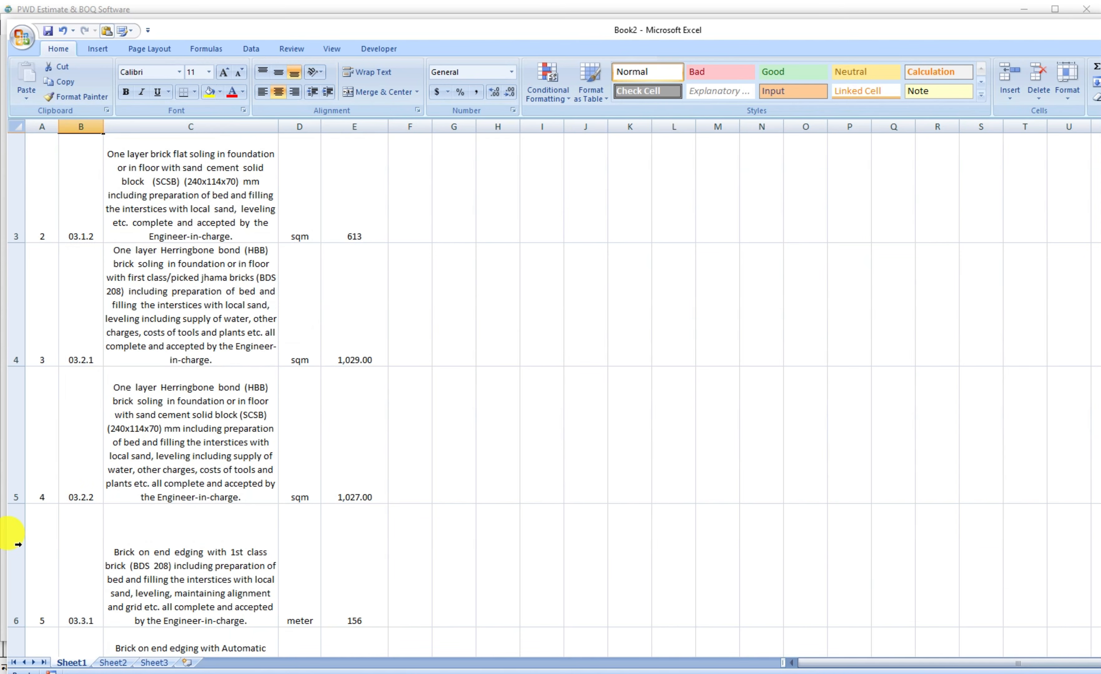
double_click(22, 628)
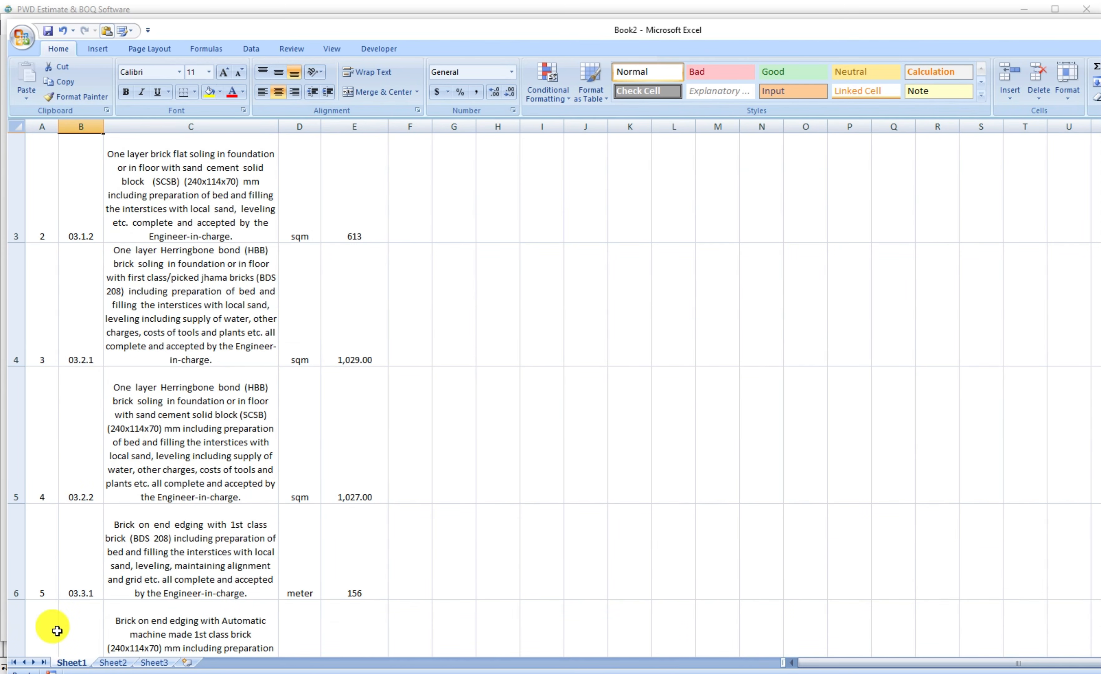
scroll(57, 632, "down", 2)
scroll(113, 357, "up", 3)
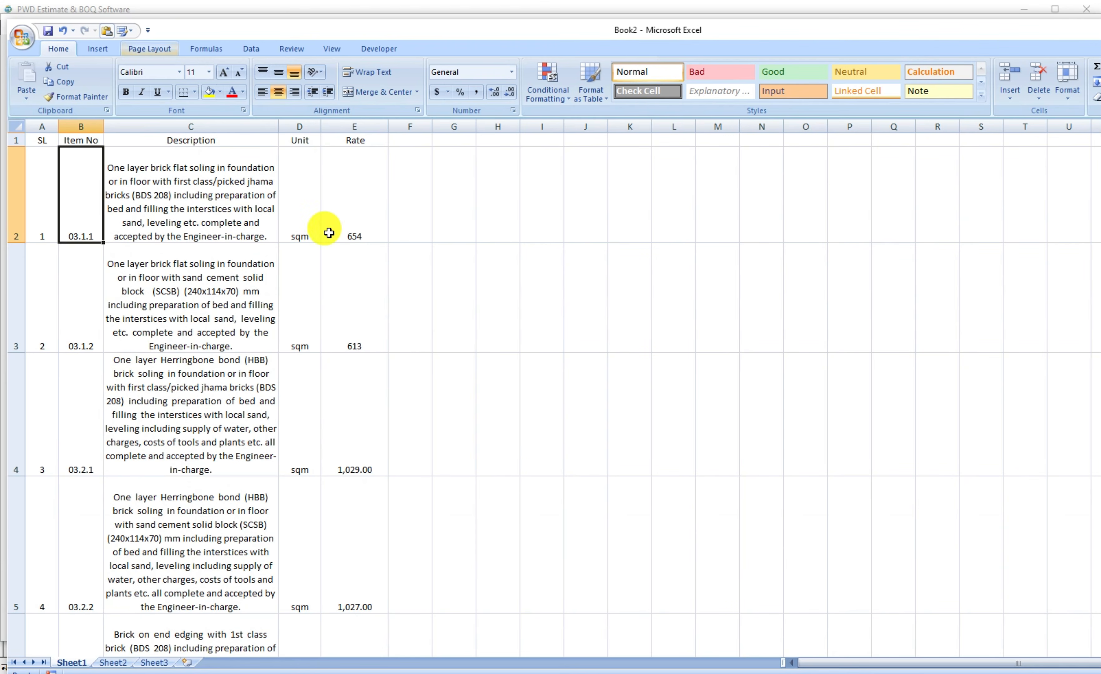
- Shorten the description of item 03.1.1 in cell C2 by deleting everything from "(BDS 208)" to the end
left_click(346, 237)
left_click(174, 181)
double_click(133, 182)
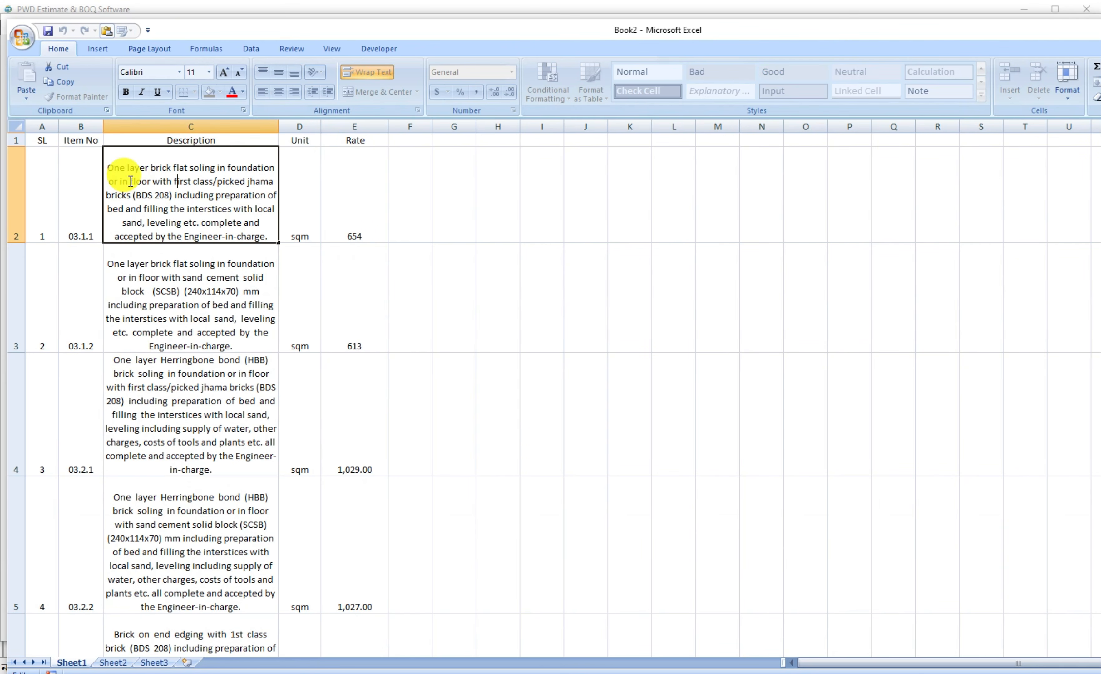
left_click(209, 266)
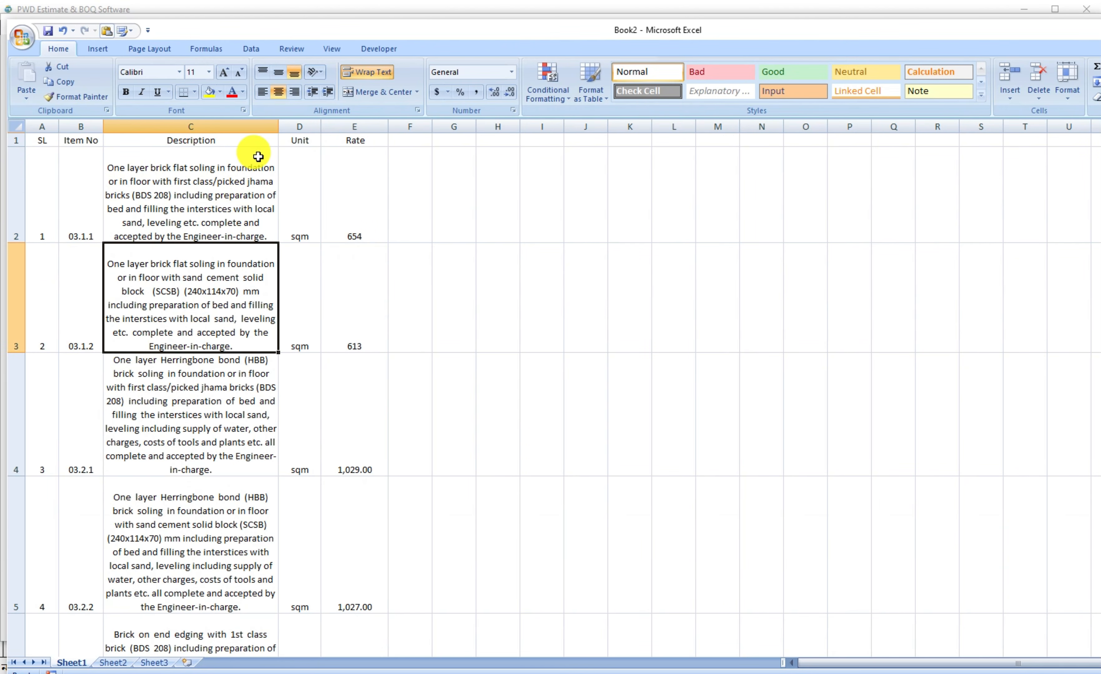
double_click(241, 195)
left_click_drag(270, 236, 174, 192)
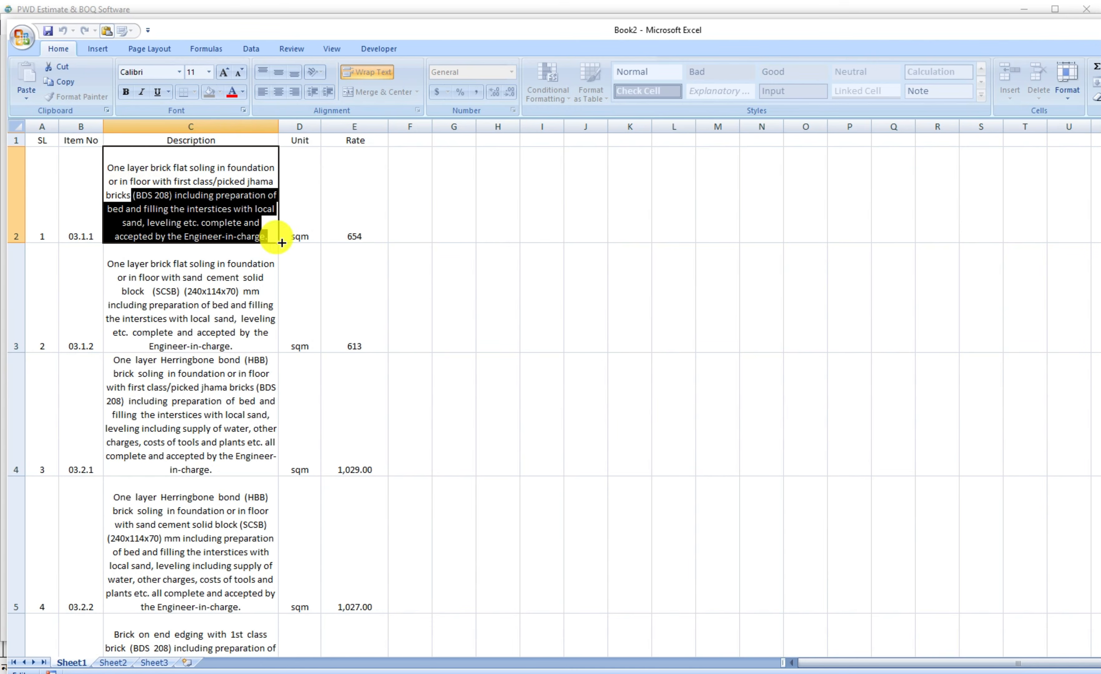
key("Delete")
key("Return")
left_click(226, 174)
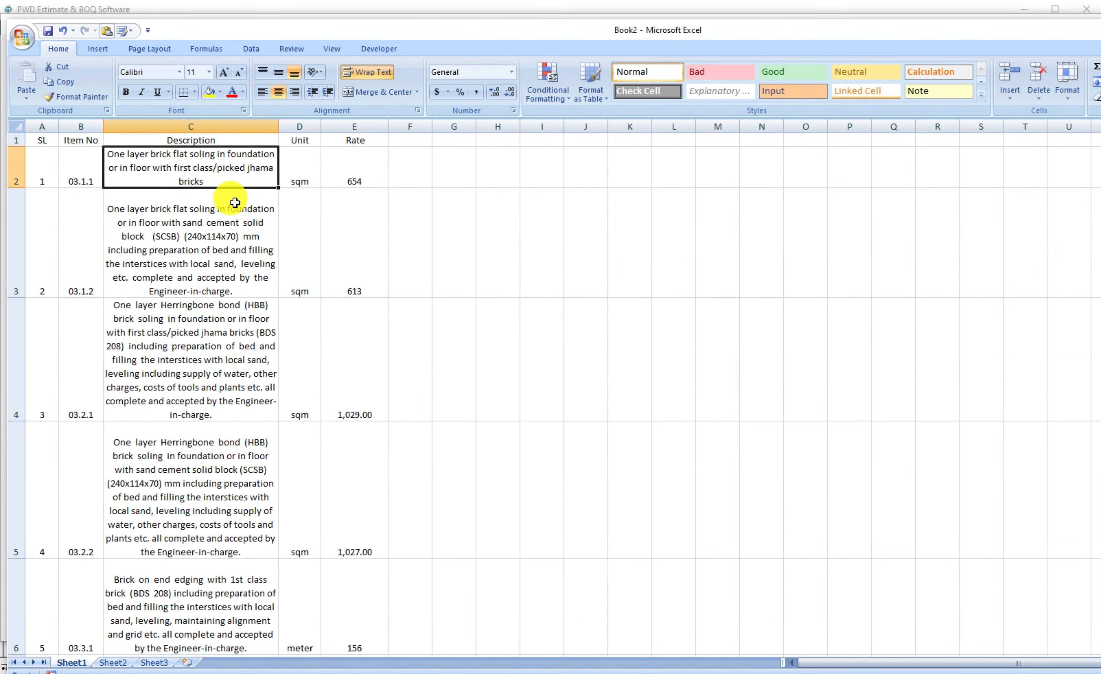
- Check the header cells SL, Item No, Description and Unit in row 1
left_click(39, 141)
left_click(79, 141)
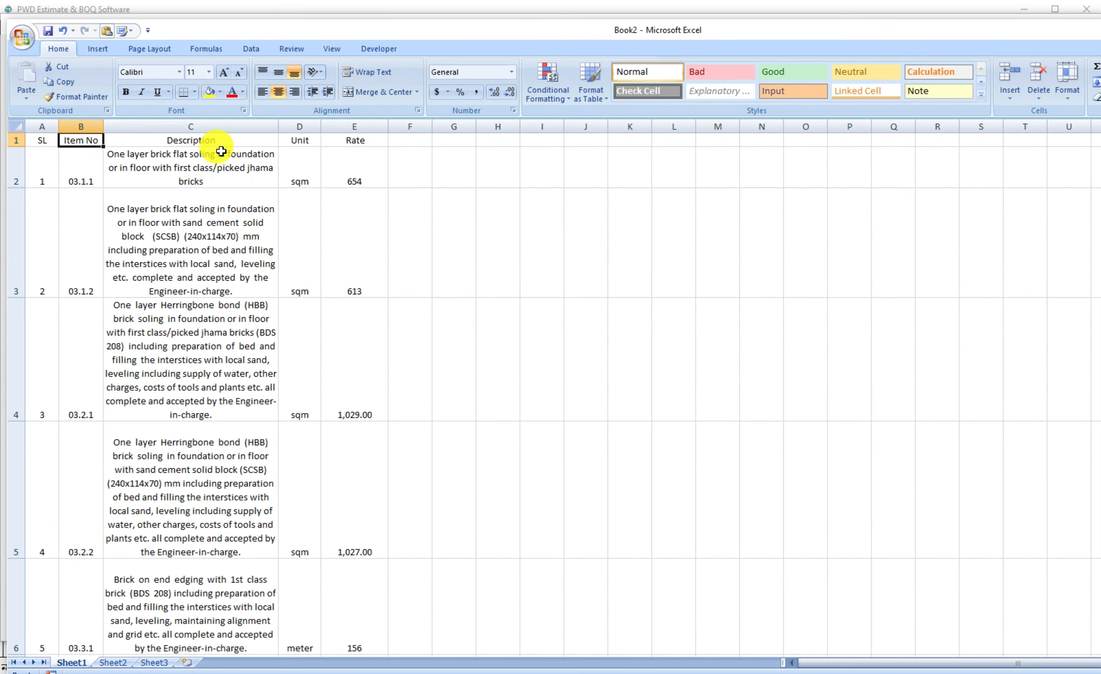
left_click(217, 154)
left_click(296, 140)
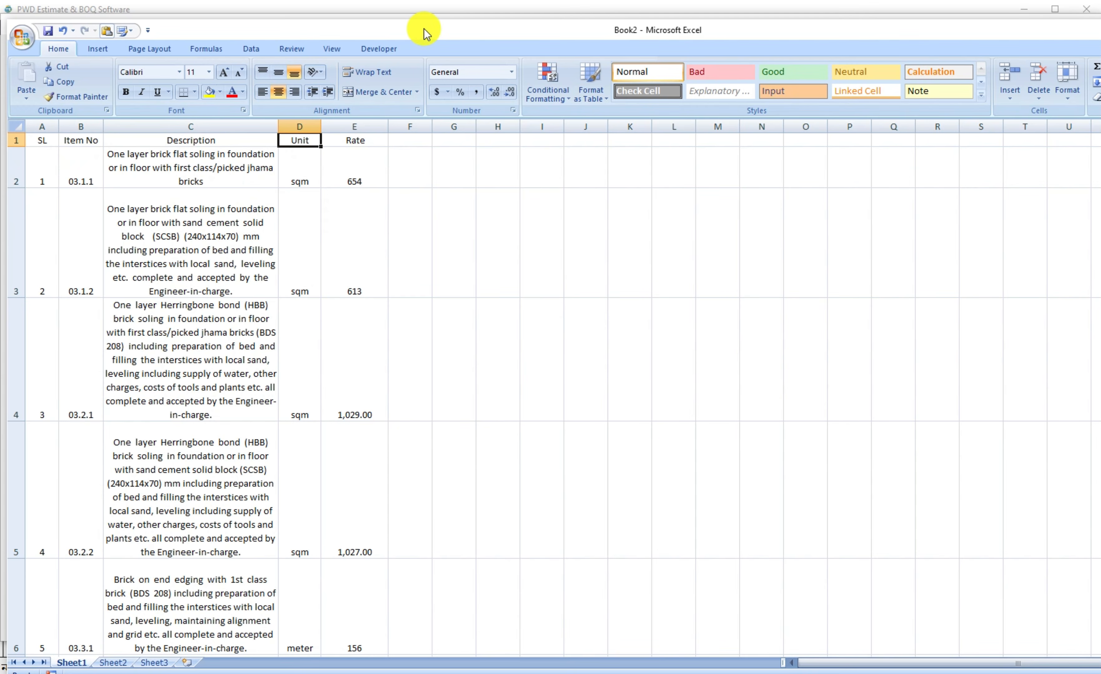
- Switch to PWD Estimate & BOQ Software, cancel the CSV file selection and close the Load CSV window
left_click_drag(423, 29, 462, 431)
left_click(817, 98)
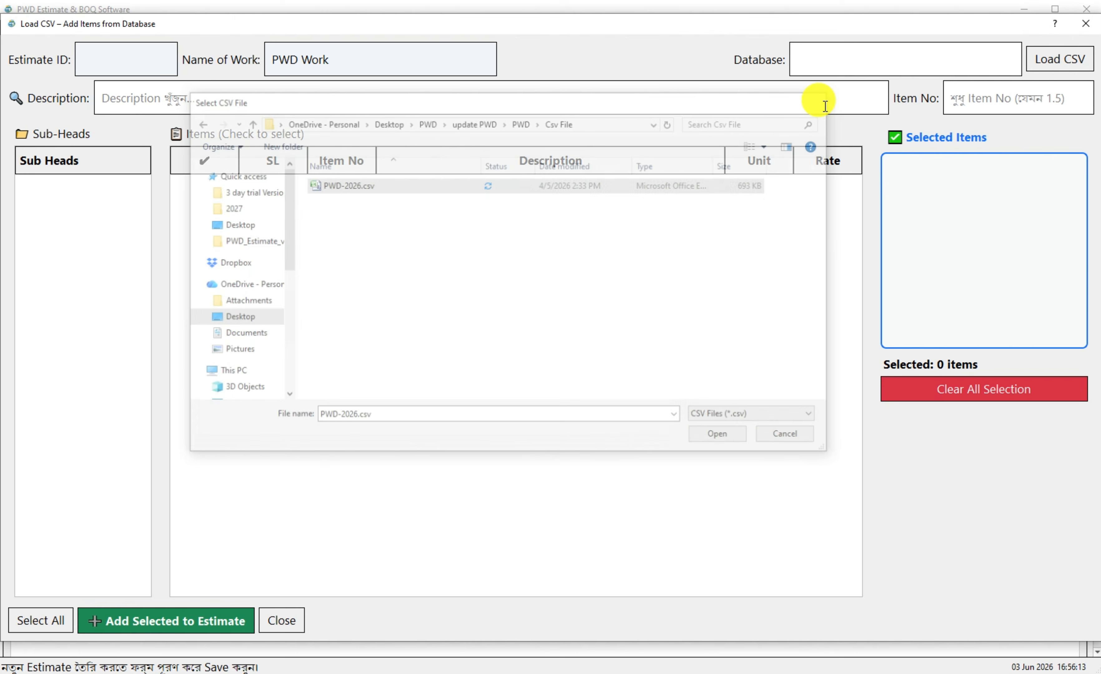
left_click(1086, 25)
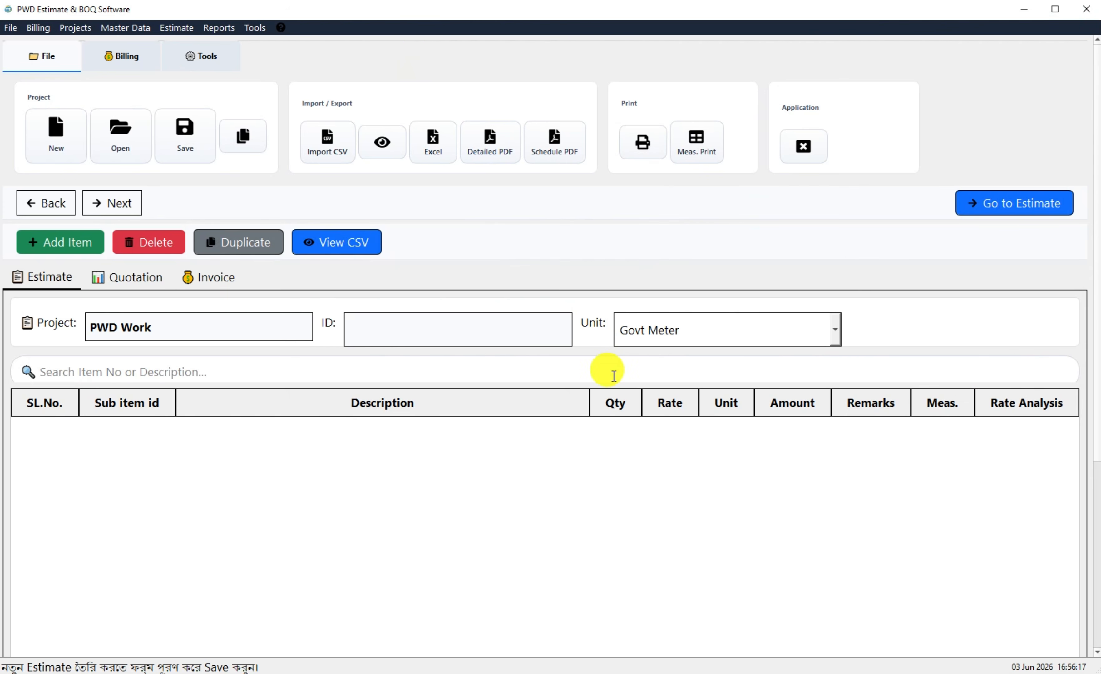
- View the estimate's unit options, and compare them with the Unit column of the Book2 workbook in Excel
left_click(669, 331)
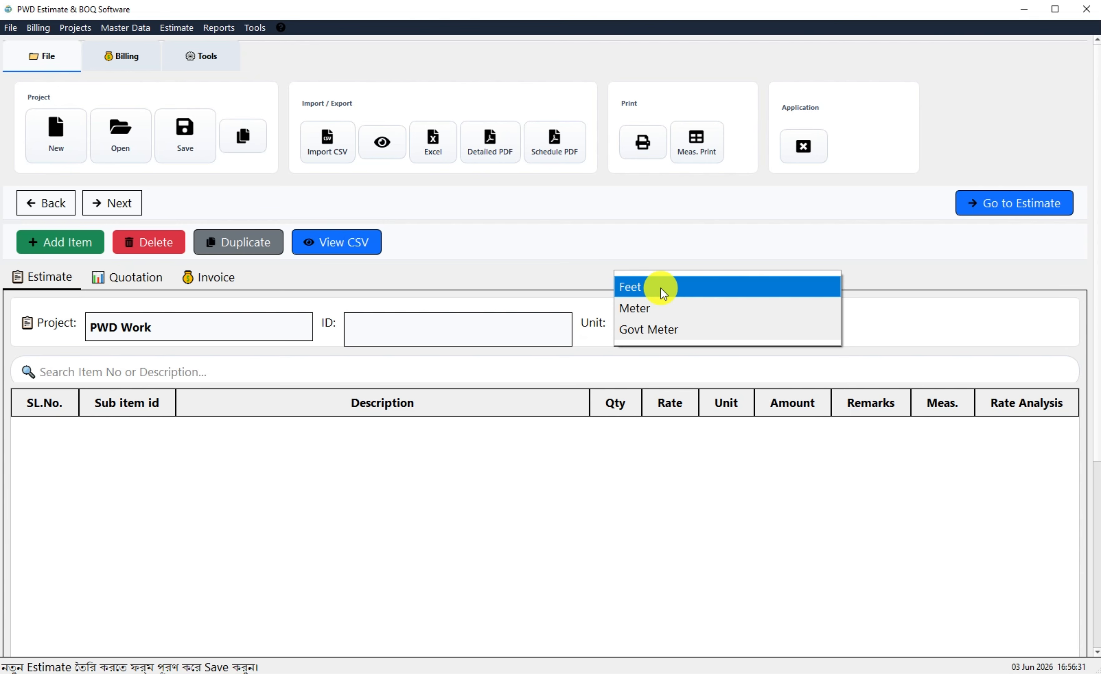
left_click(487, 673)
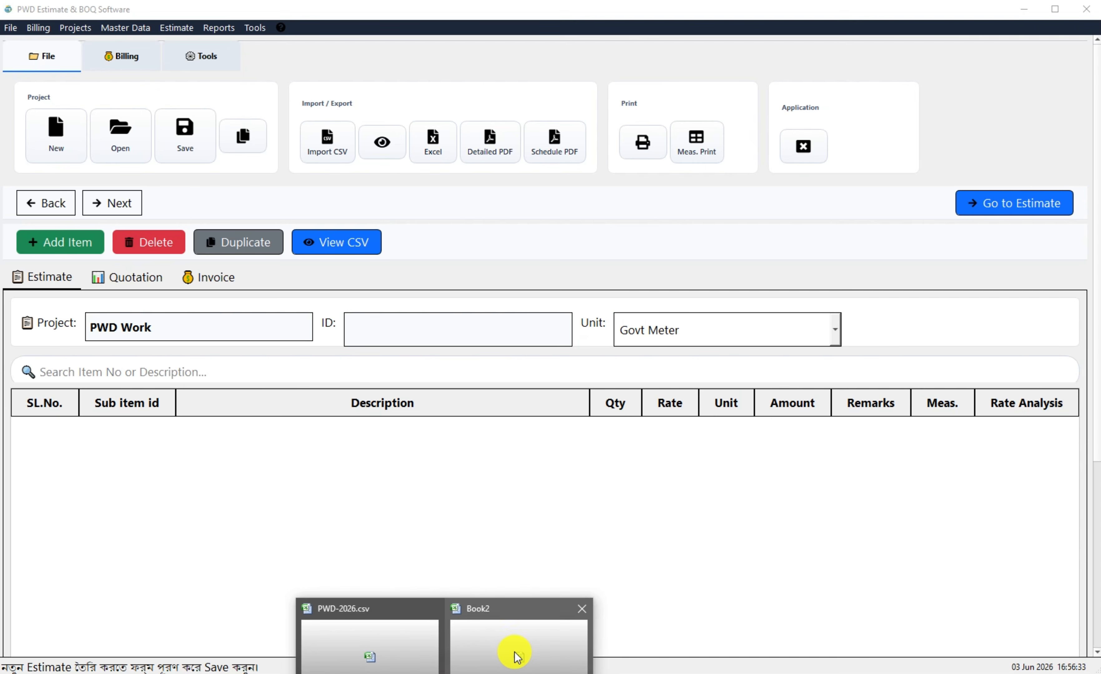
left_click(515, 652)
left_click_drag(623, 409, 586, 36)
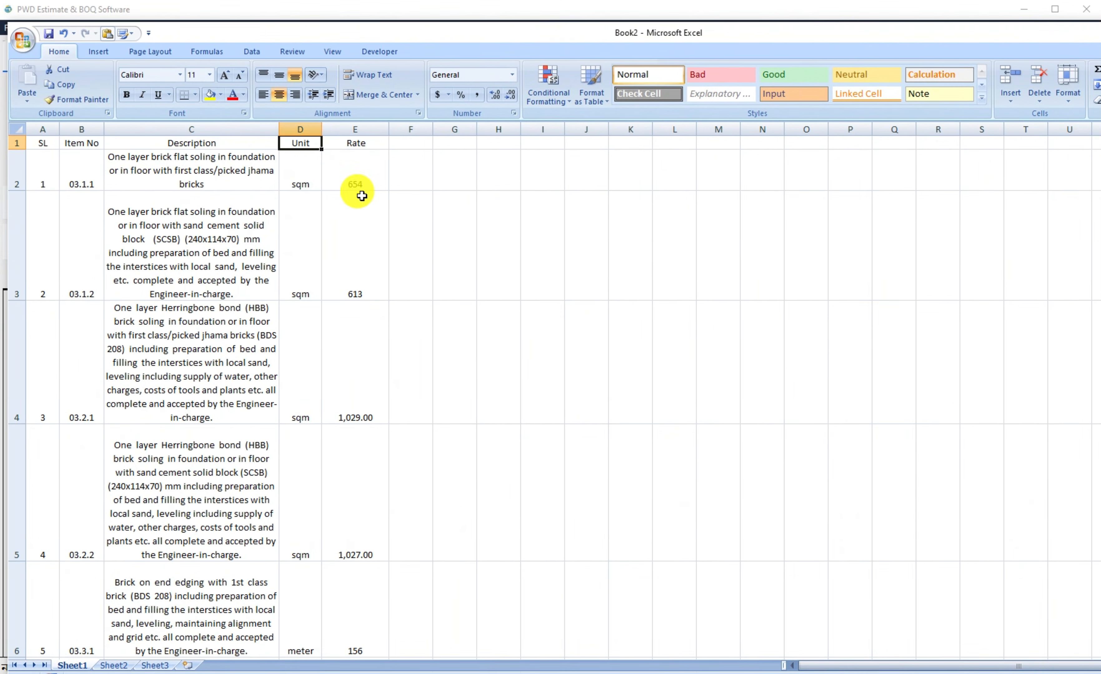
left_click(303, 170)
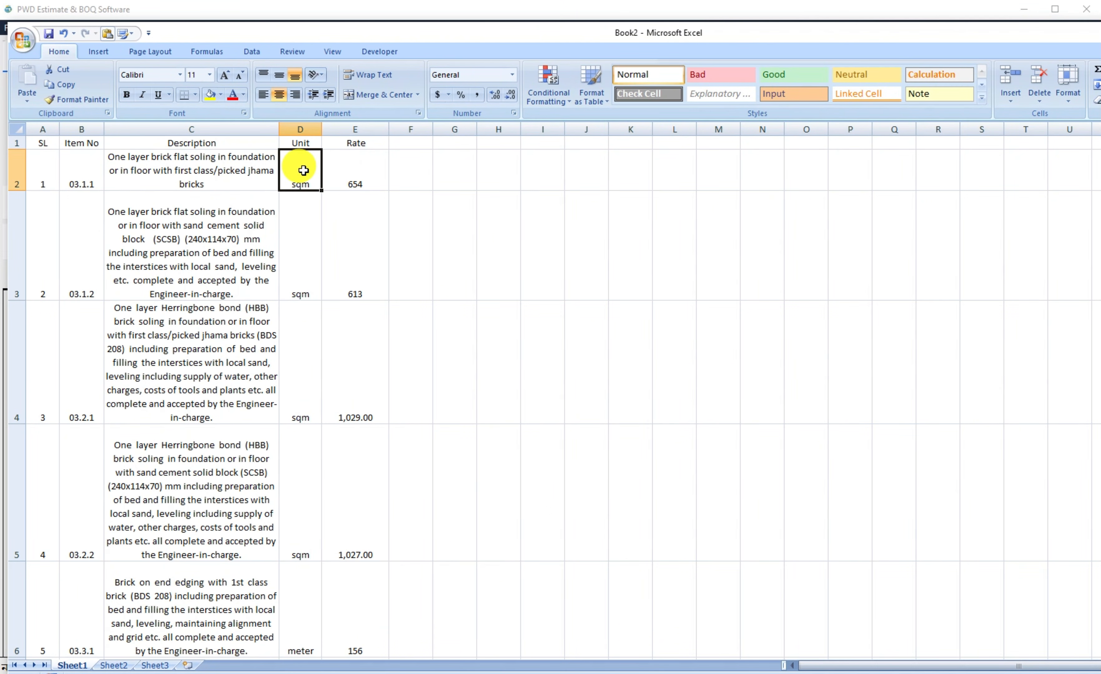
- Switch back to PWD Estimate & BOQ Software and choose Govt Meter as the estimate's unit
scroll(339, 516, "down", 1)
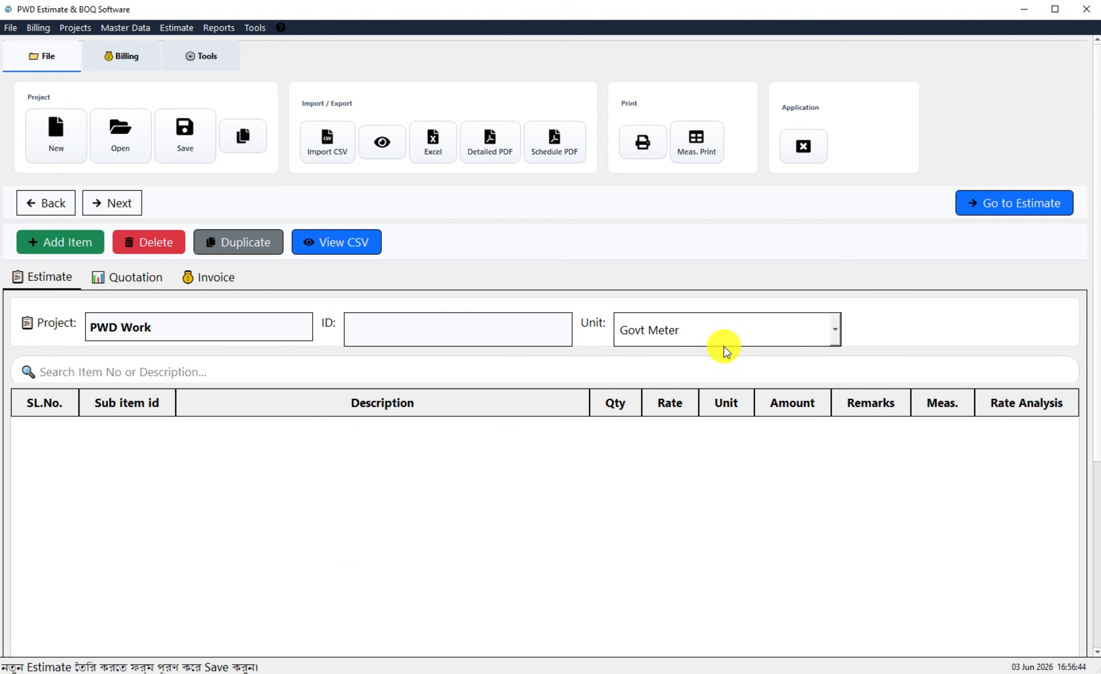
left_click(724, 346)
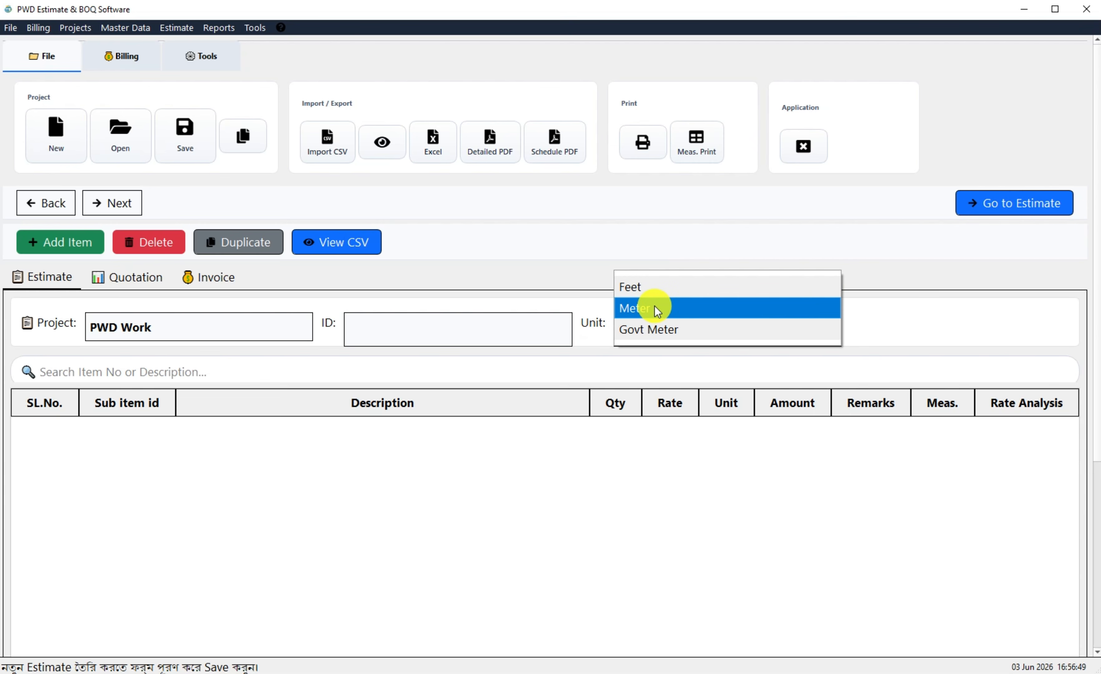
left_click(689, 332)
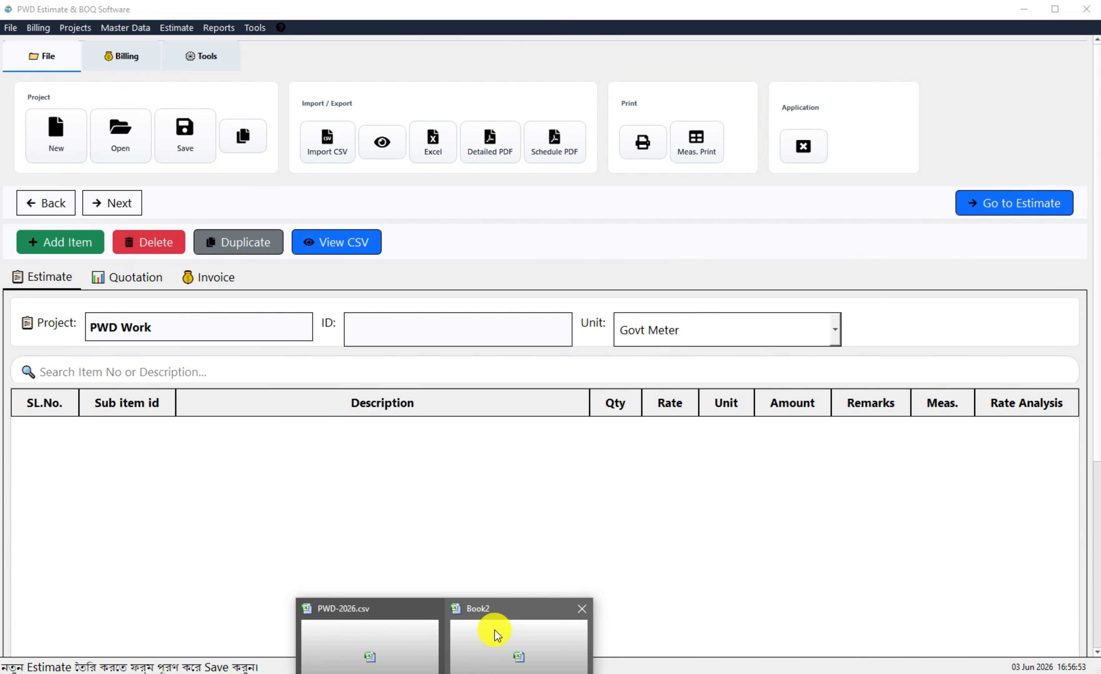
- Switch to the Book2 workbook in Excel and review the Unit, Rate and Description columns of the items
left_click(491, 632)
scroll(450, 164, "up", 1)
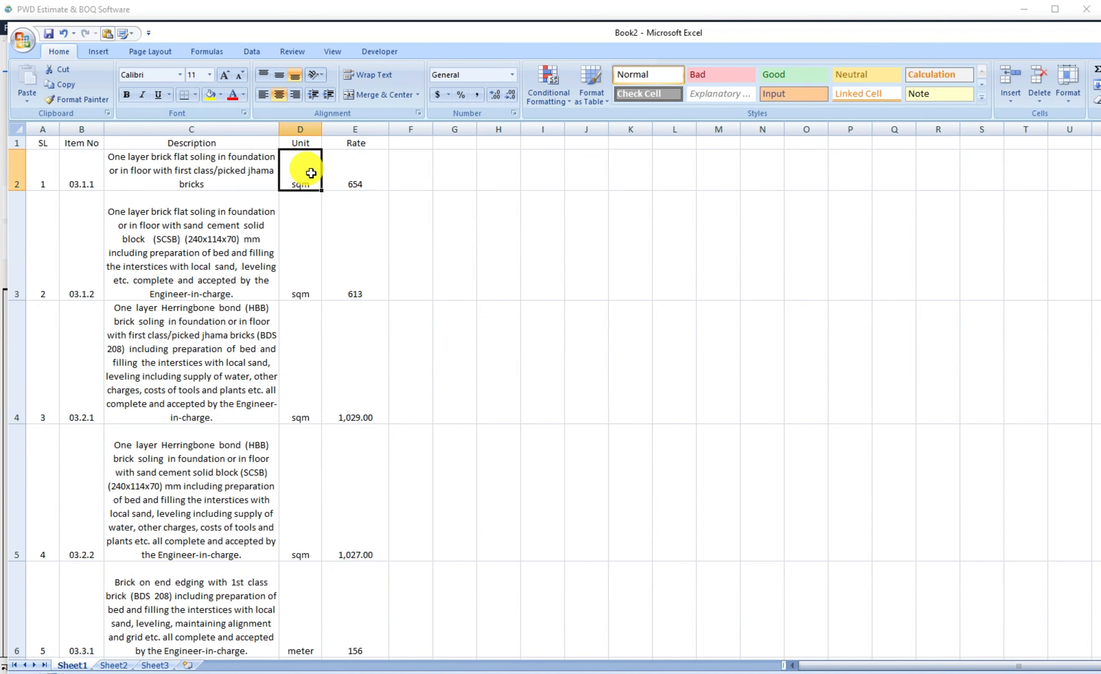
left_click(304, 231)
left_click_drag(364, 155, 366, 595)
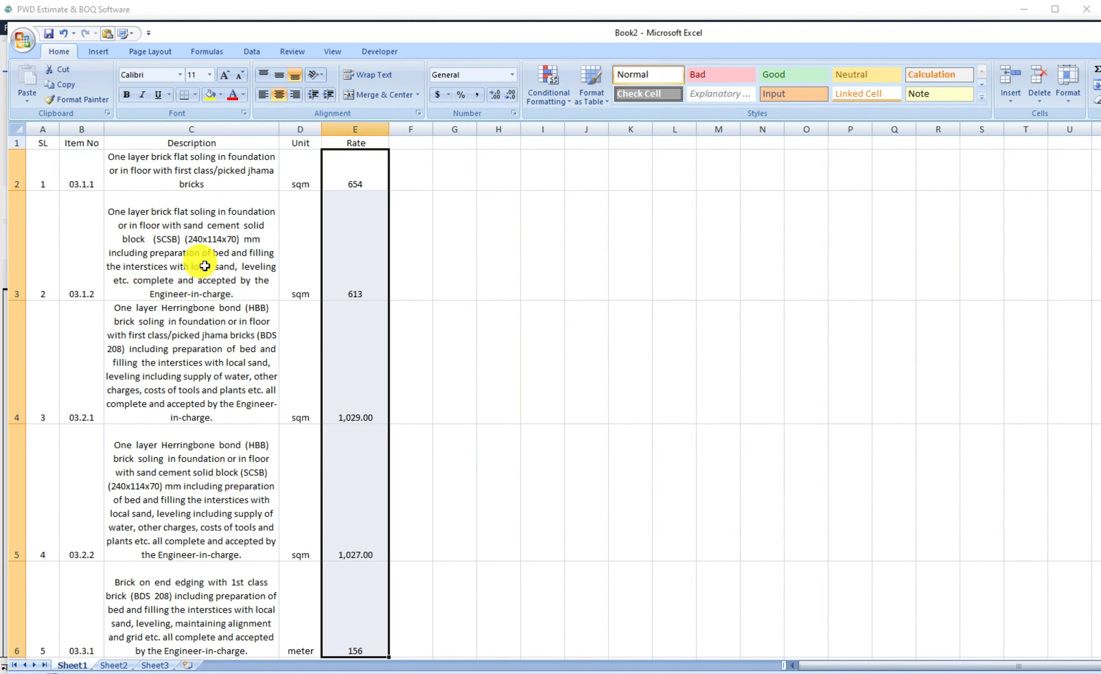
left_click(162, 248)
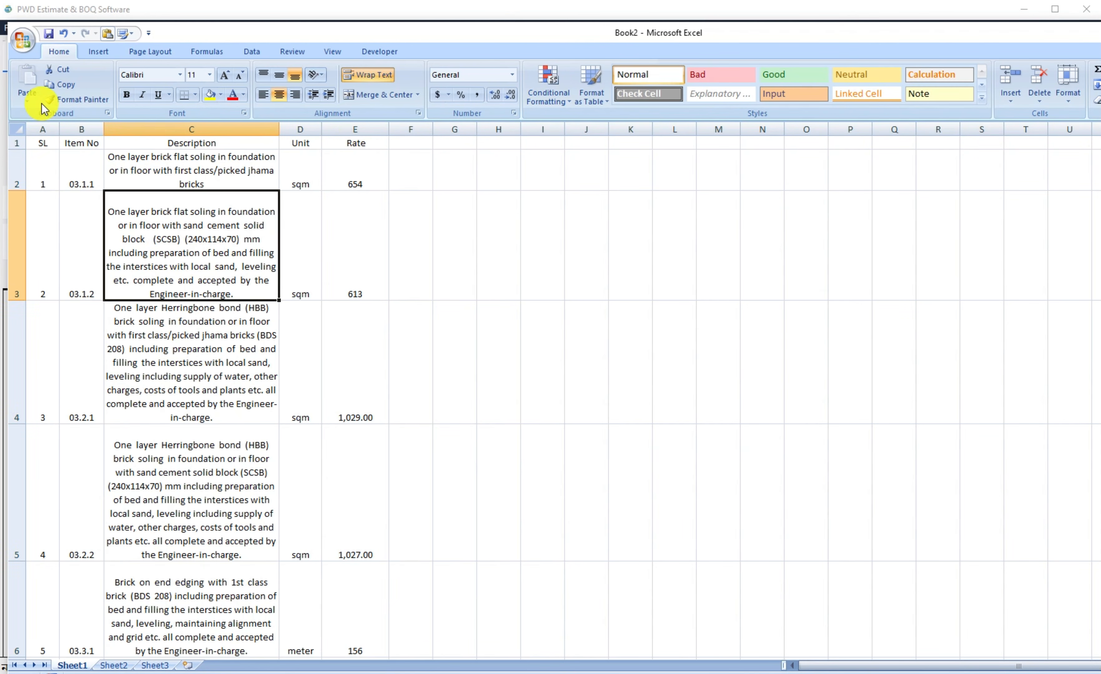
- Start saving the Book2 workbook under a new name in the CSV (Comma delimited) format
left_click(22, 40)
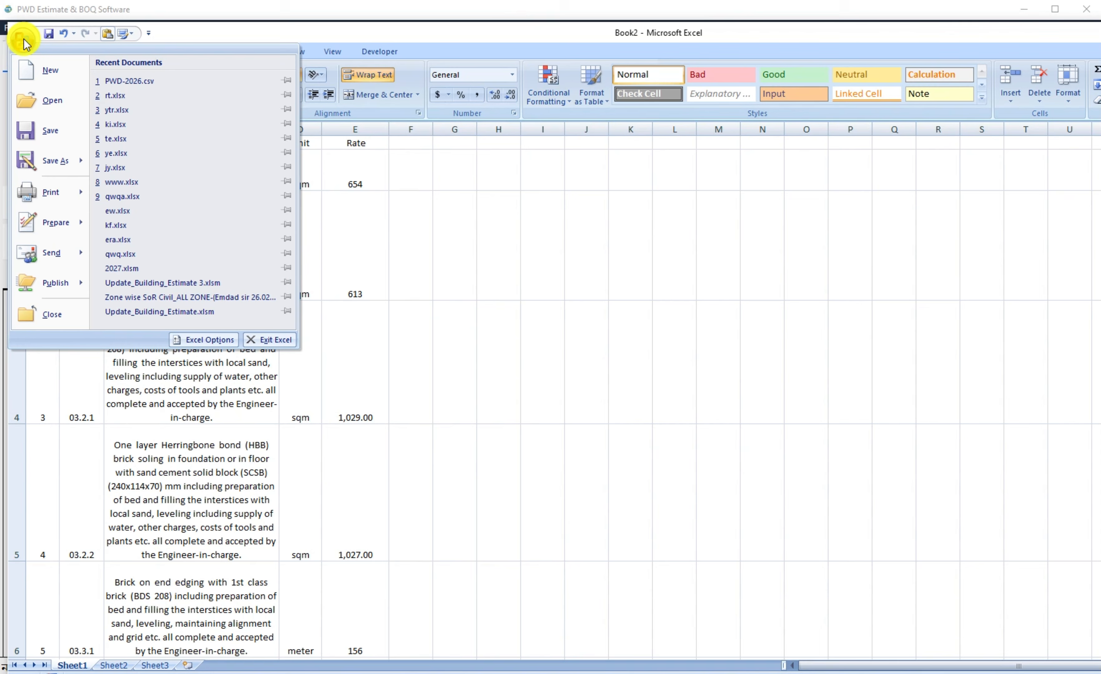
left_click(64, 163)
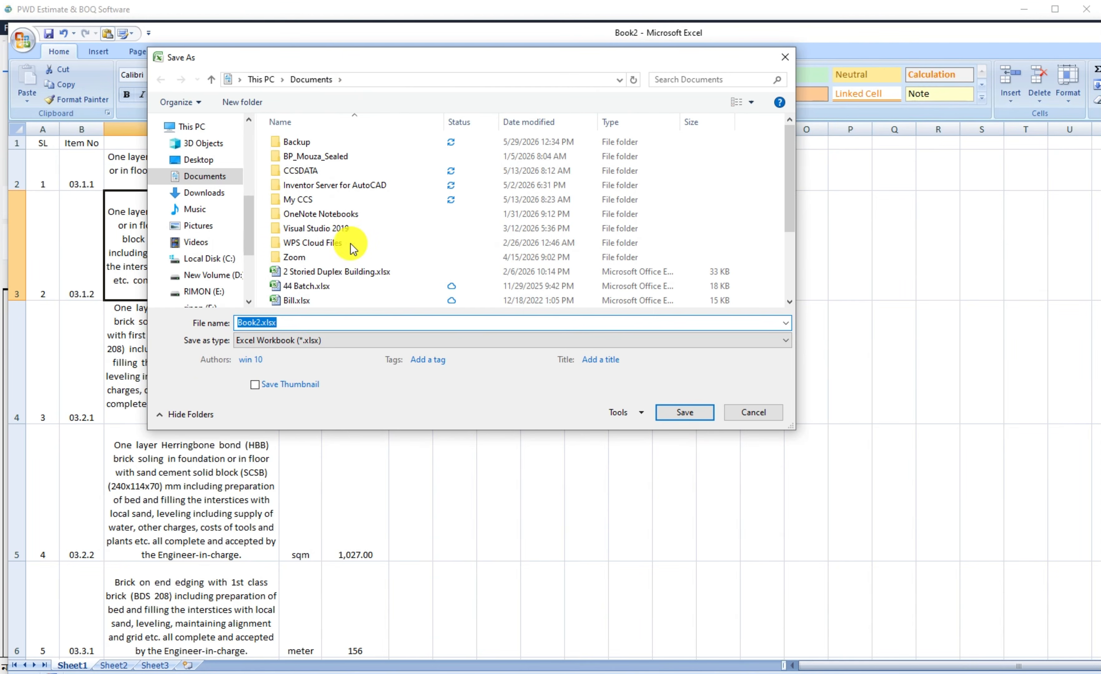
left_click(311, 341)
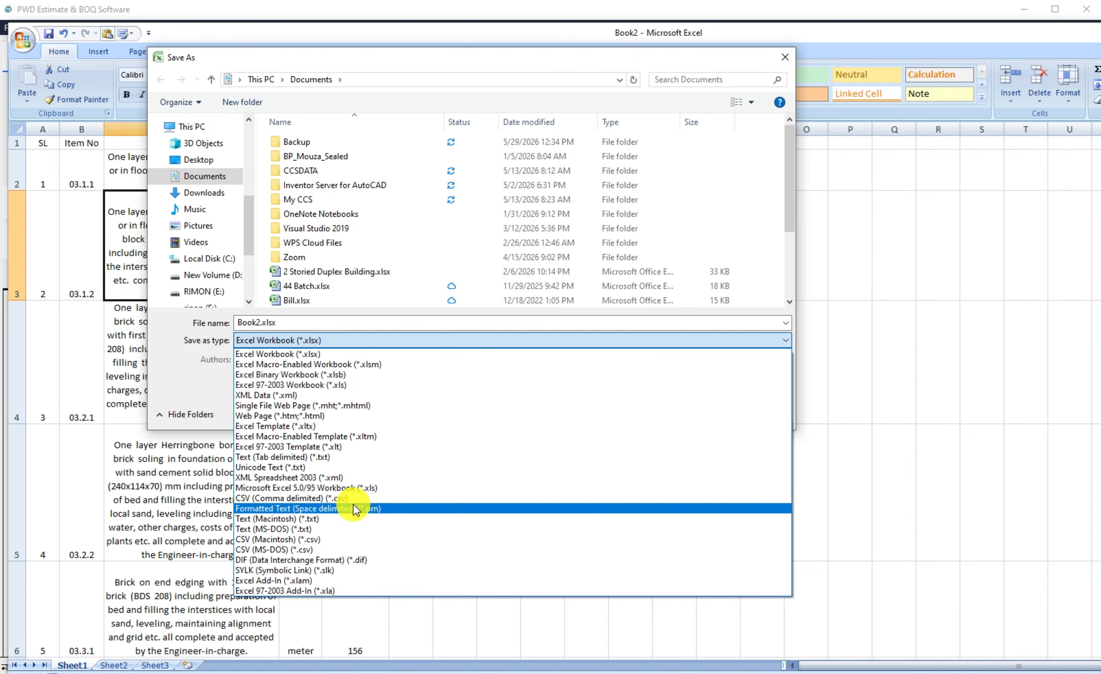
left_click(339, 497)
left_click(291, 324)
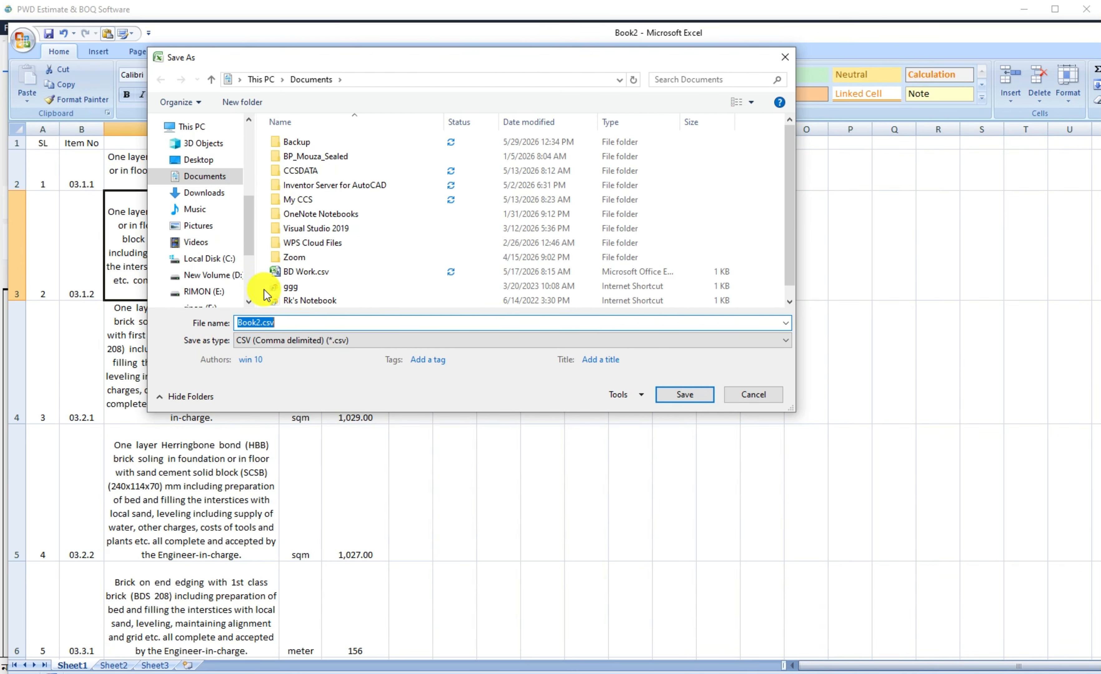
- Set the PWD folder on the PNY UFD321 (J:) drive as the save location
scroll(240, 226, "down", 3)
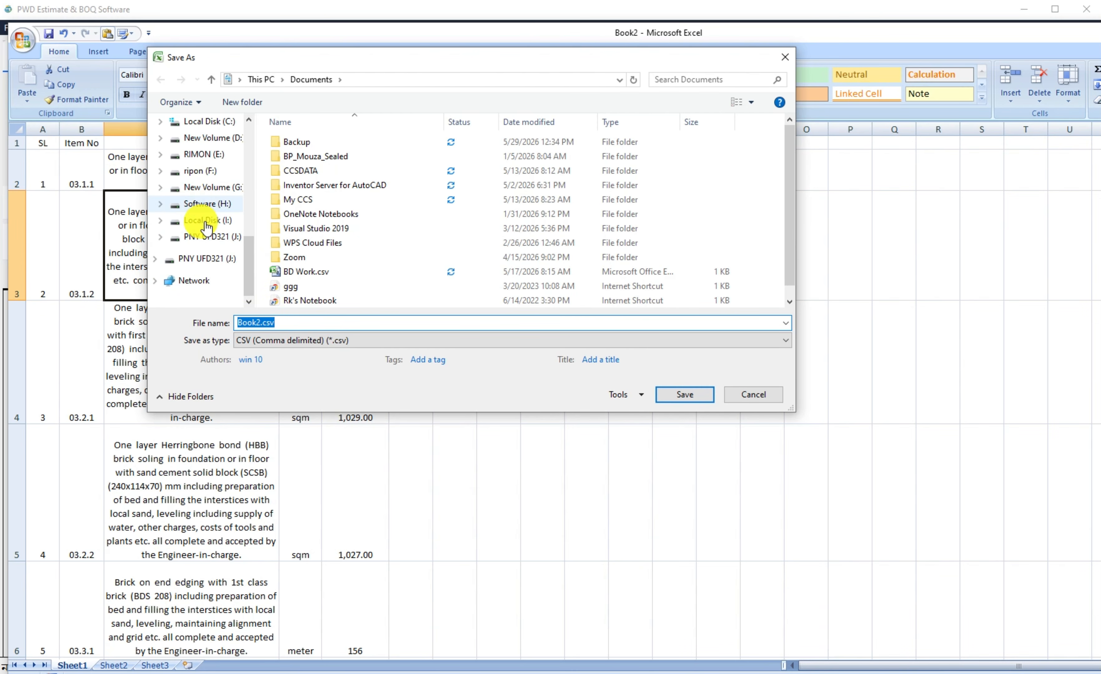
left_click(199, 258)
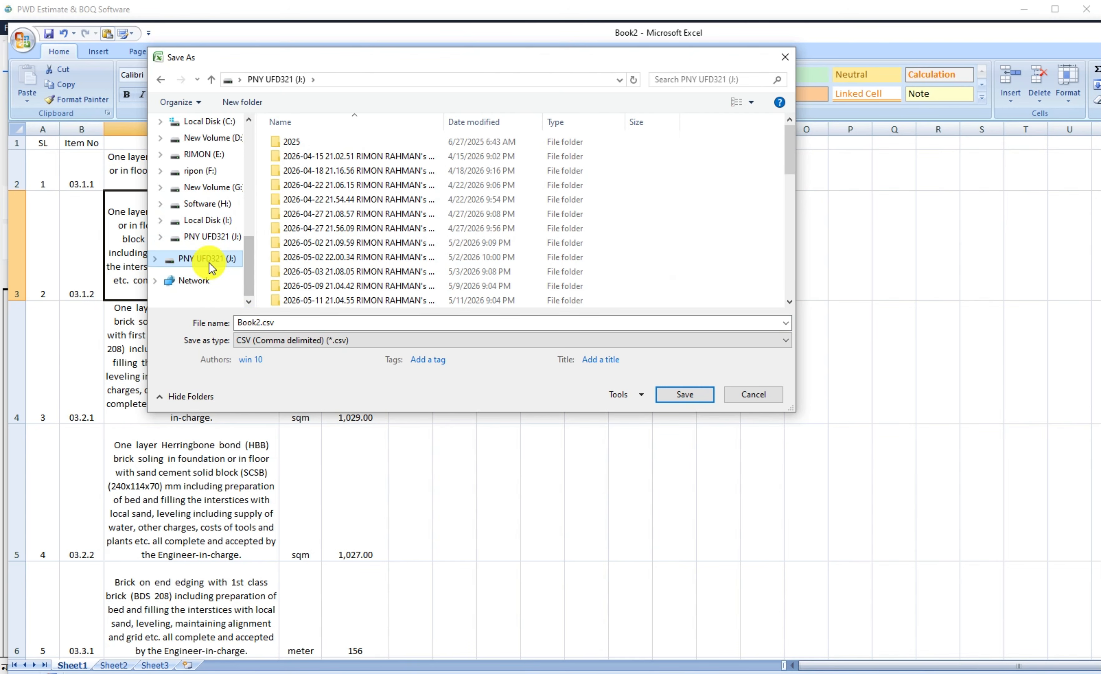
scroll(351, 221, "down", 8)
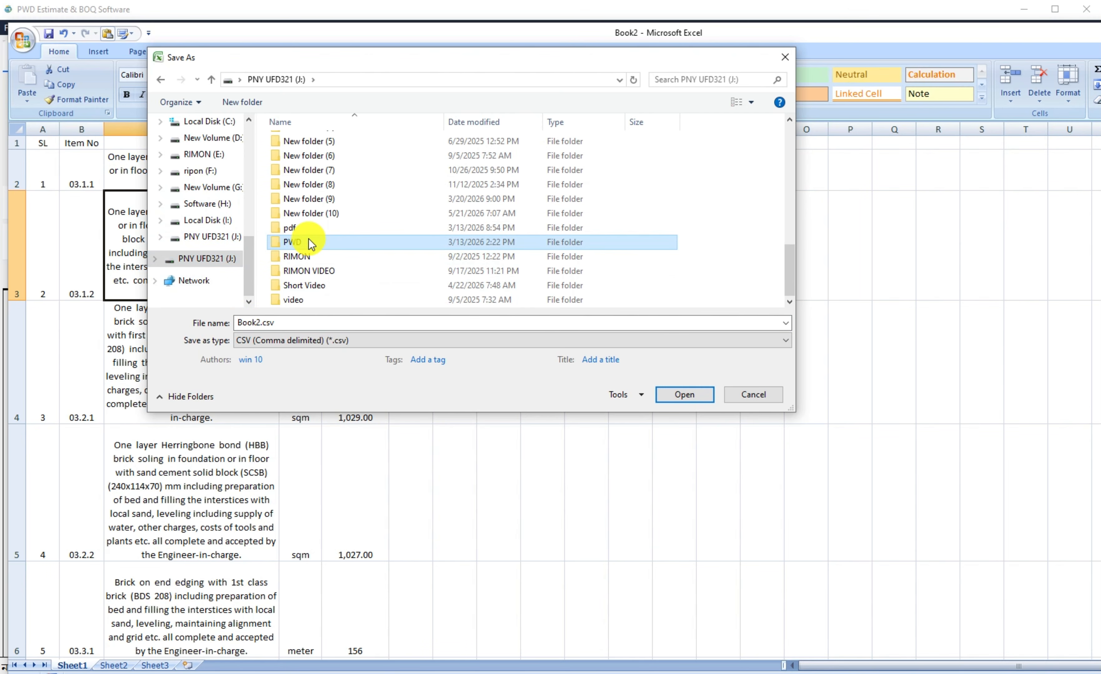
left_click(312, 248)
double_click(313, 247)
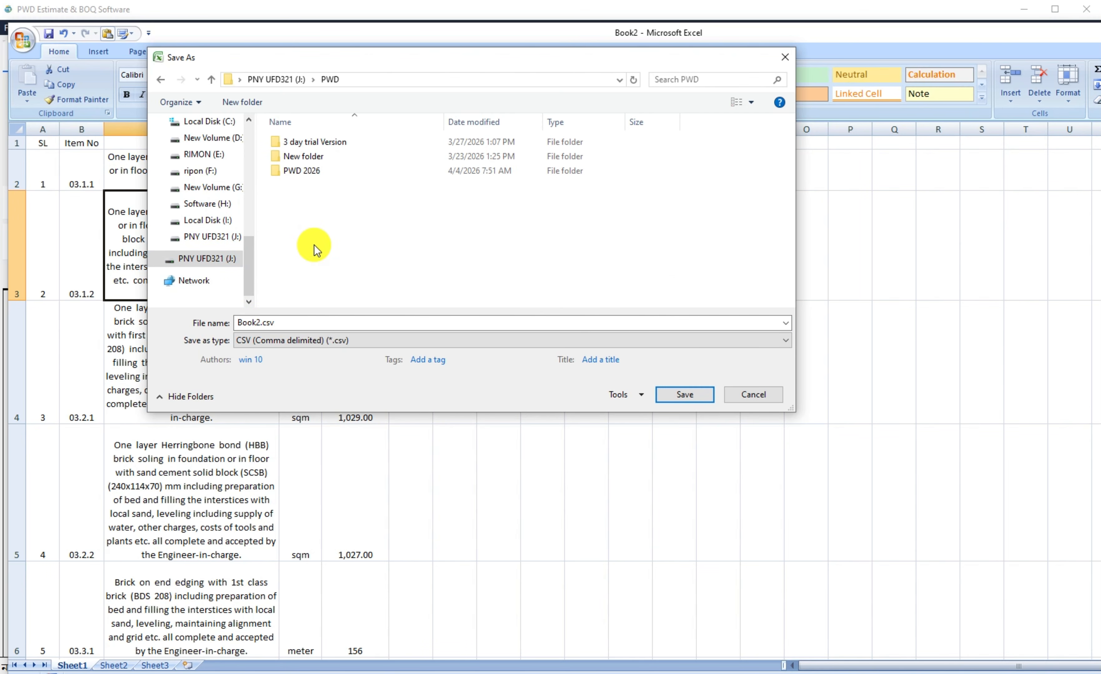
- Name the file with the owner's first name followed by "Rate Copy" and save only the active sheet, keeping the CSV format
double_click(284, 322)
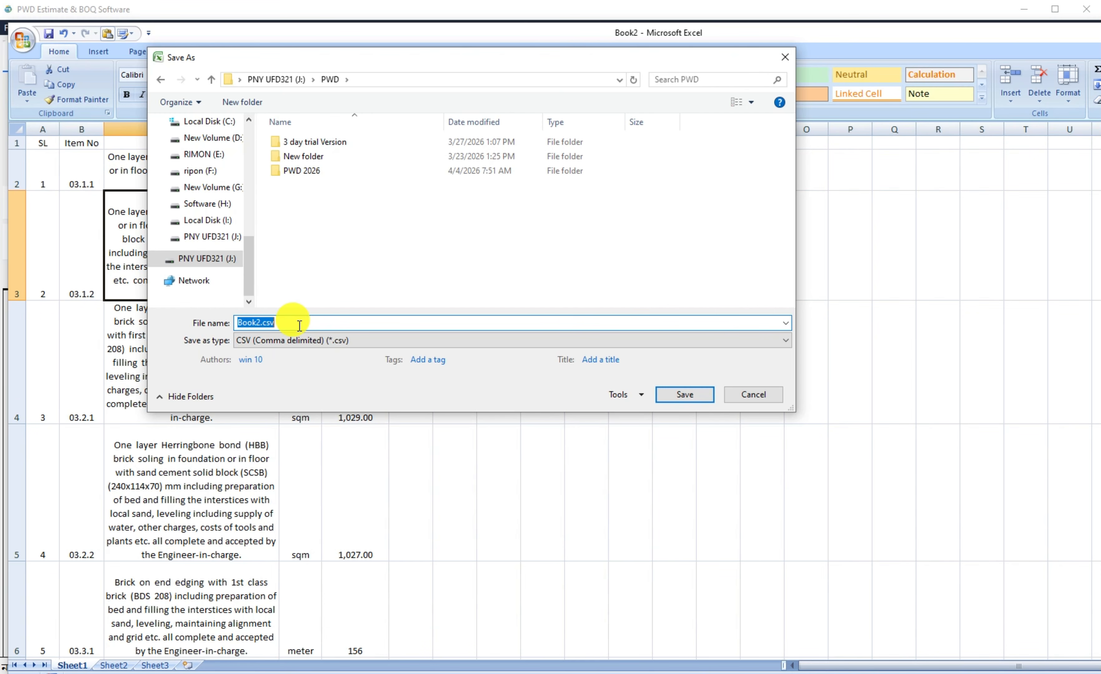
type("RIMON Ra")
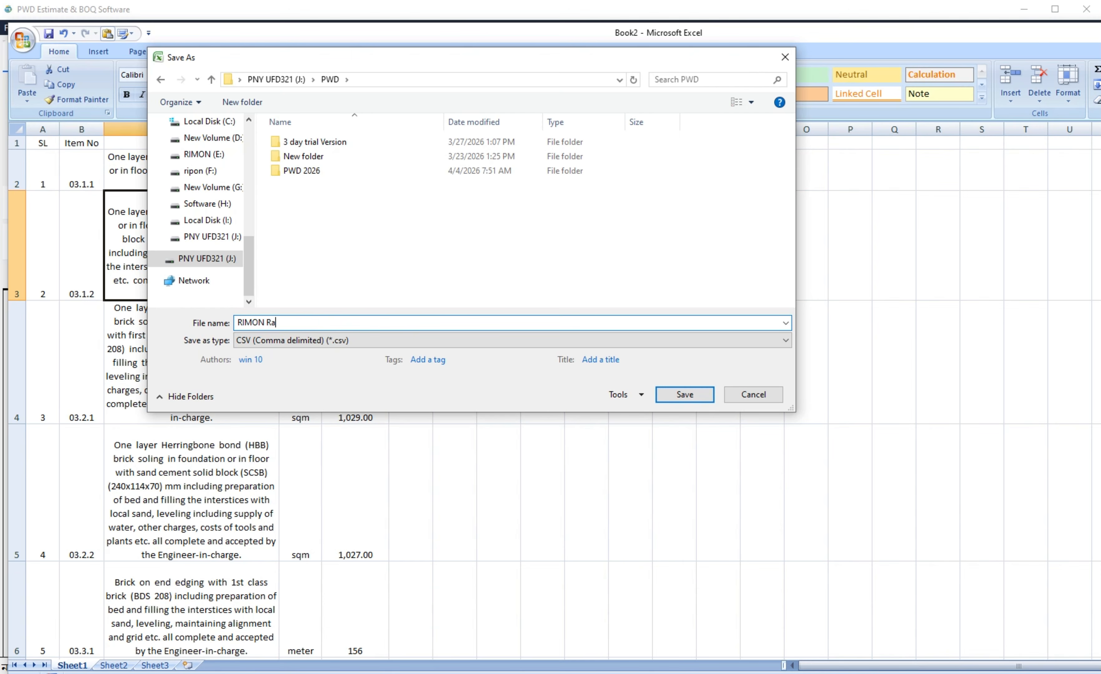
type("te Copy")
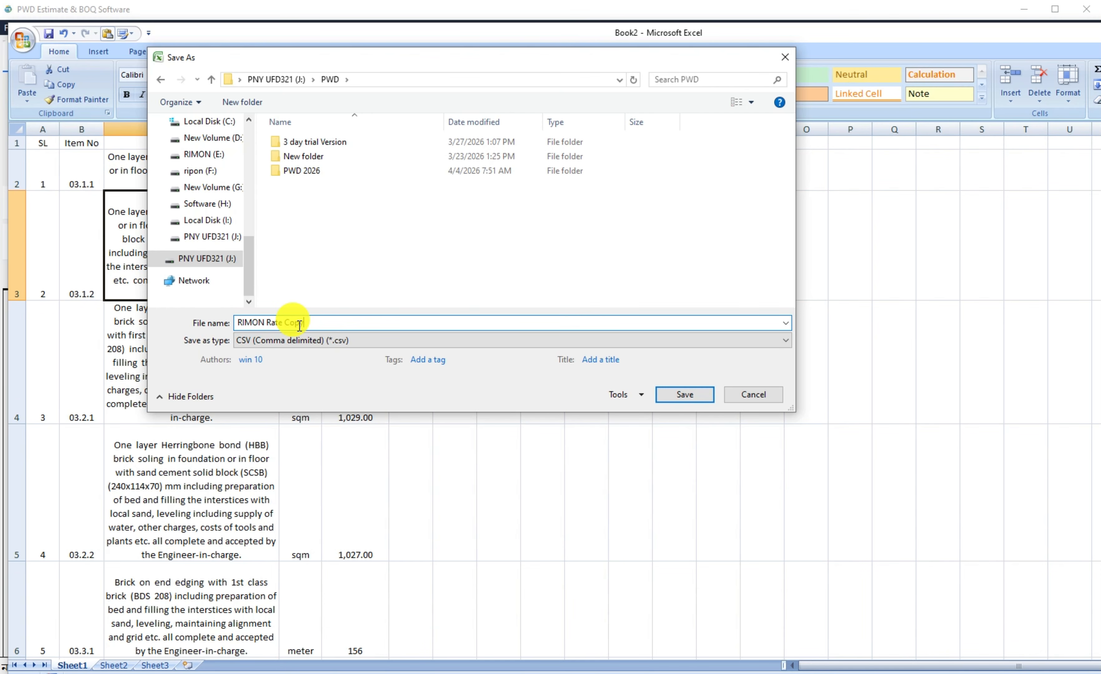
left_click(684, 394)
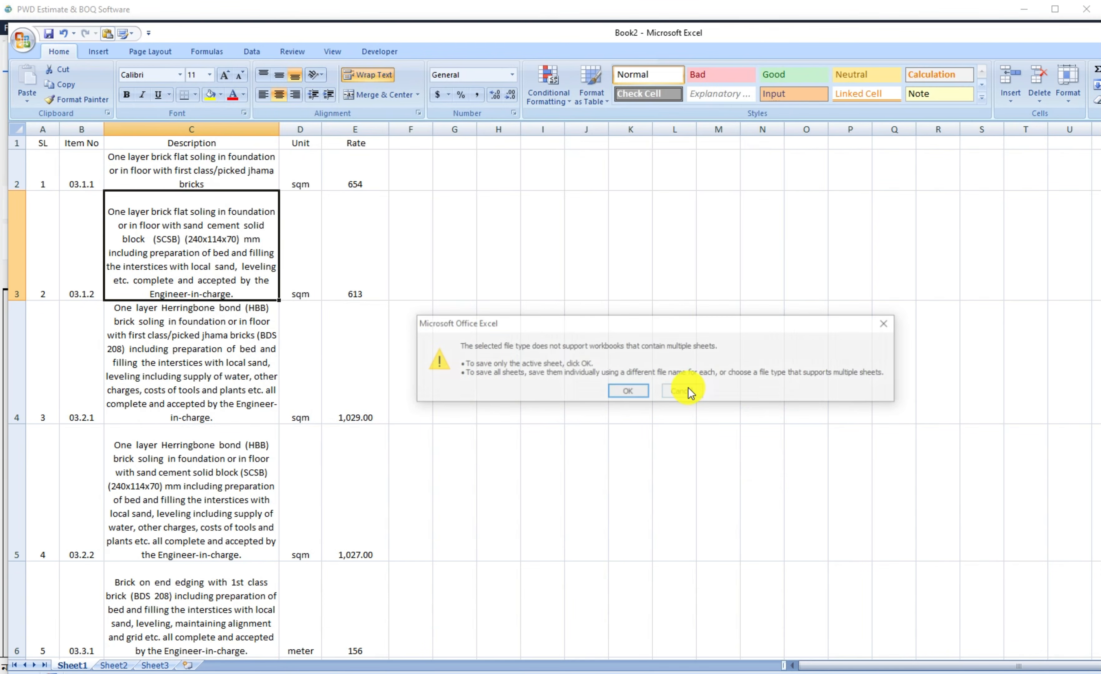
left_click(629, 389)
left_click(605, 394)
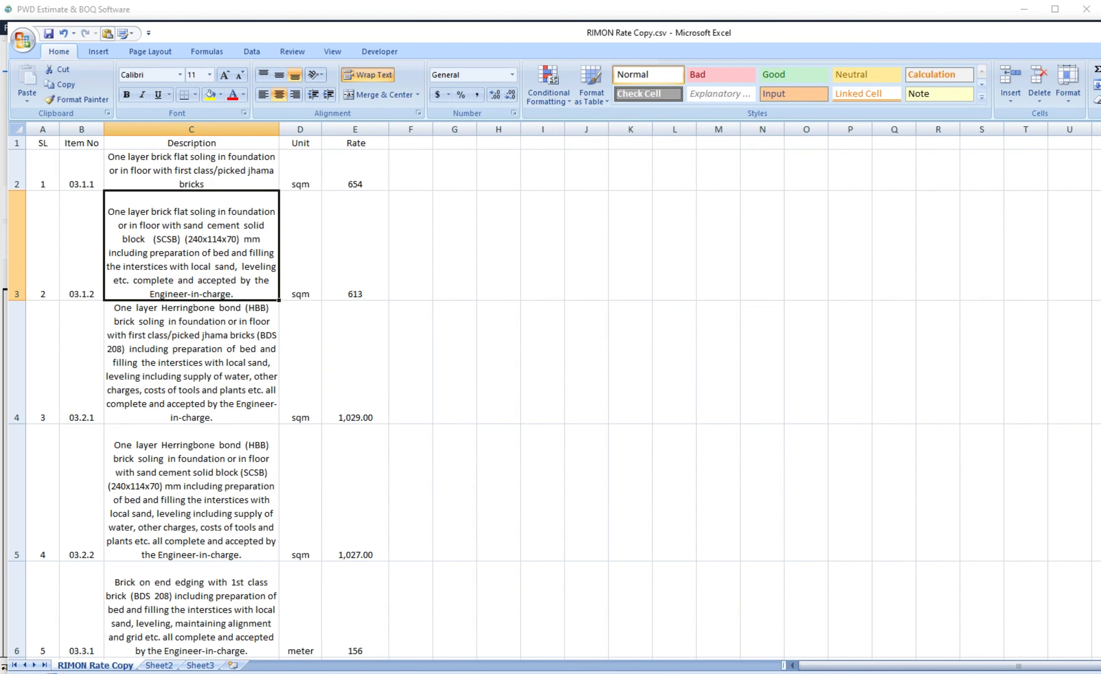
- Close the Rate Copy CSV workbook saving its changes, and close PWD-2026.csv without saving
left_click(1100, 32)
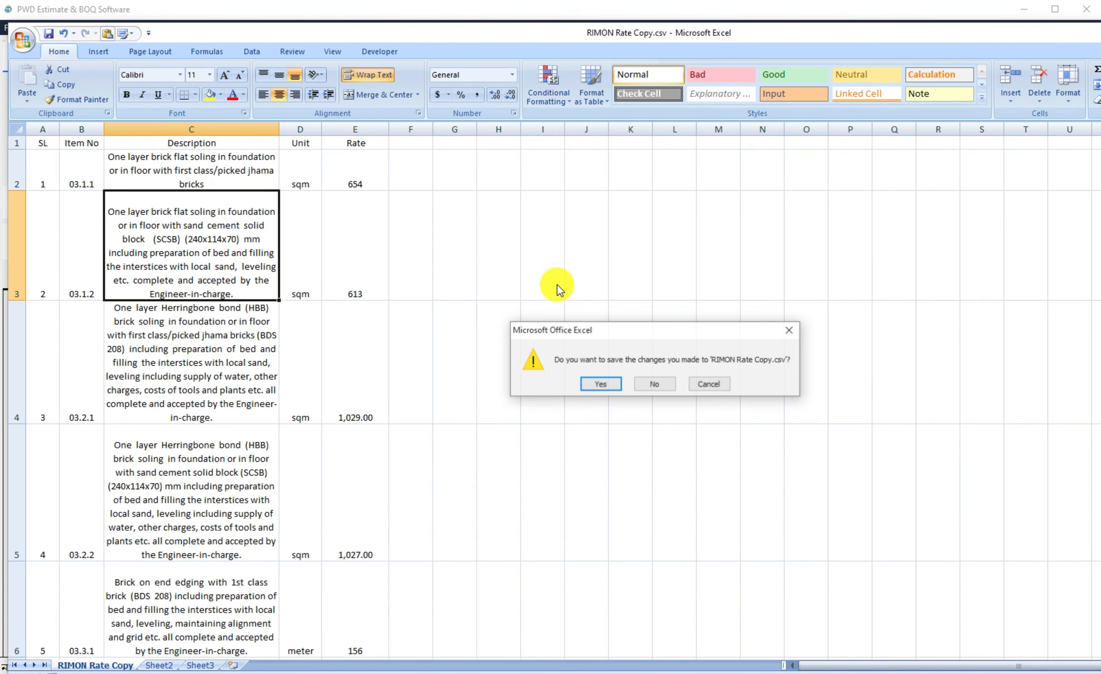
left_click(606, 385)
left_click(615, 396)
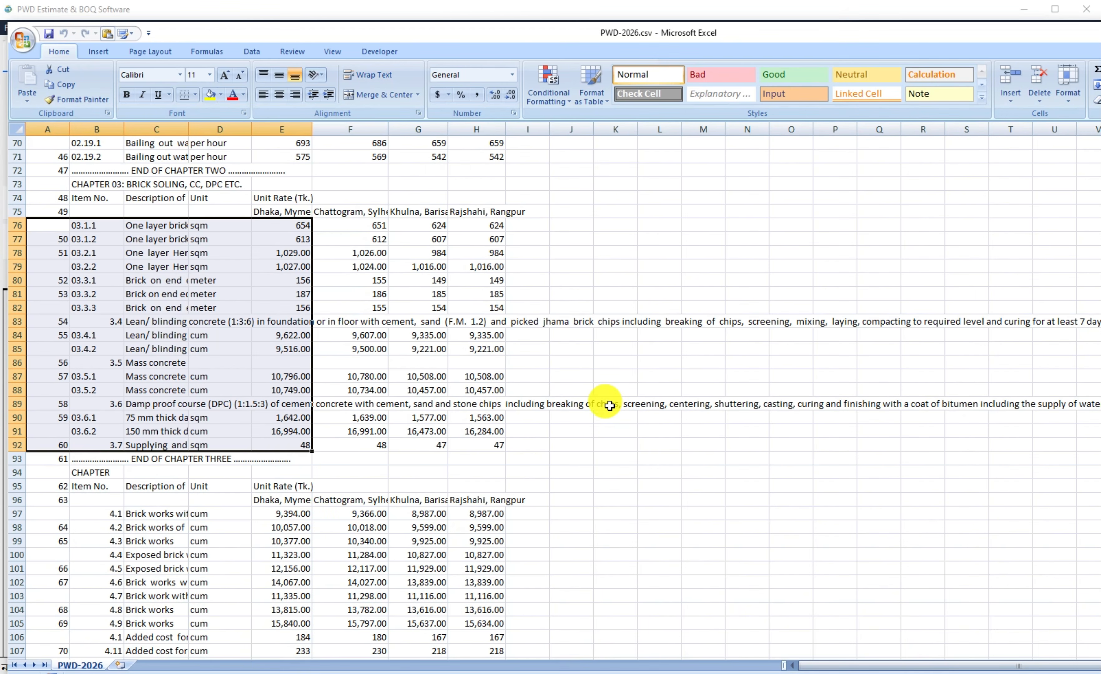
left_click(1100, 32)
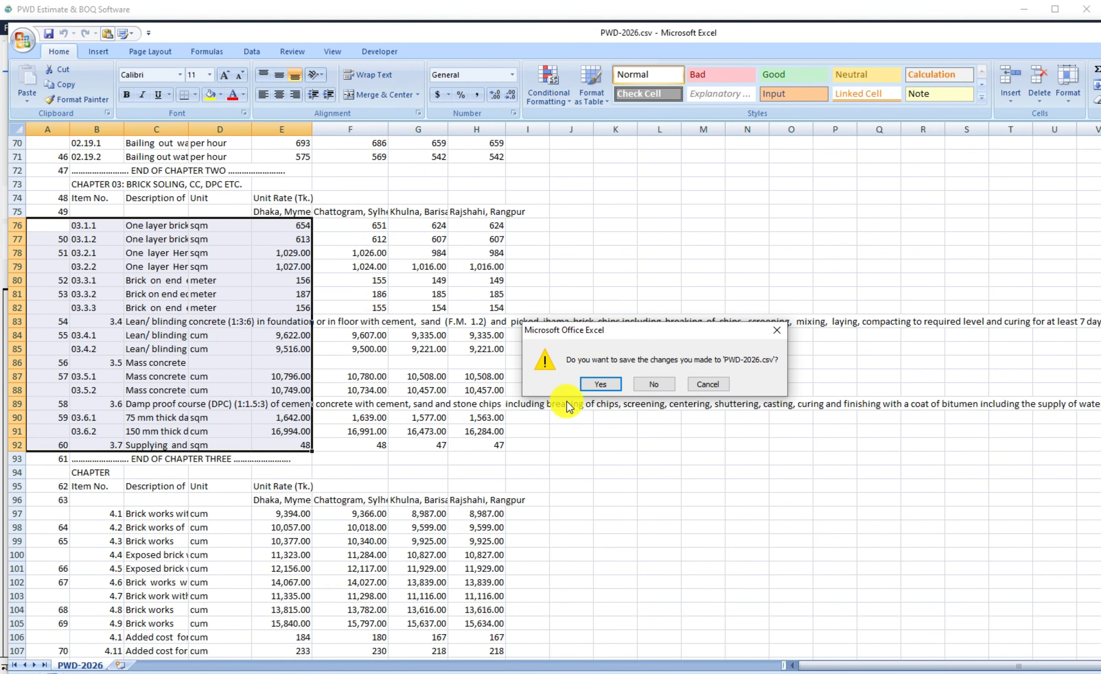
left_click(659, 382)
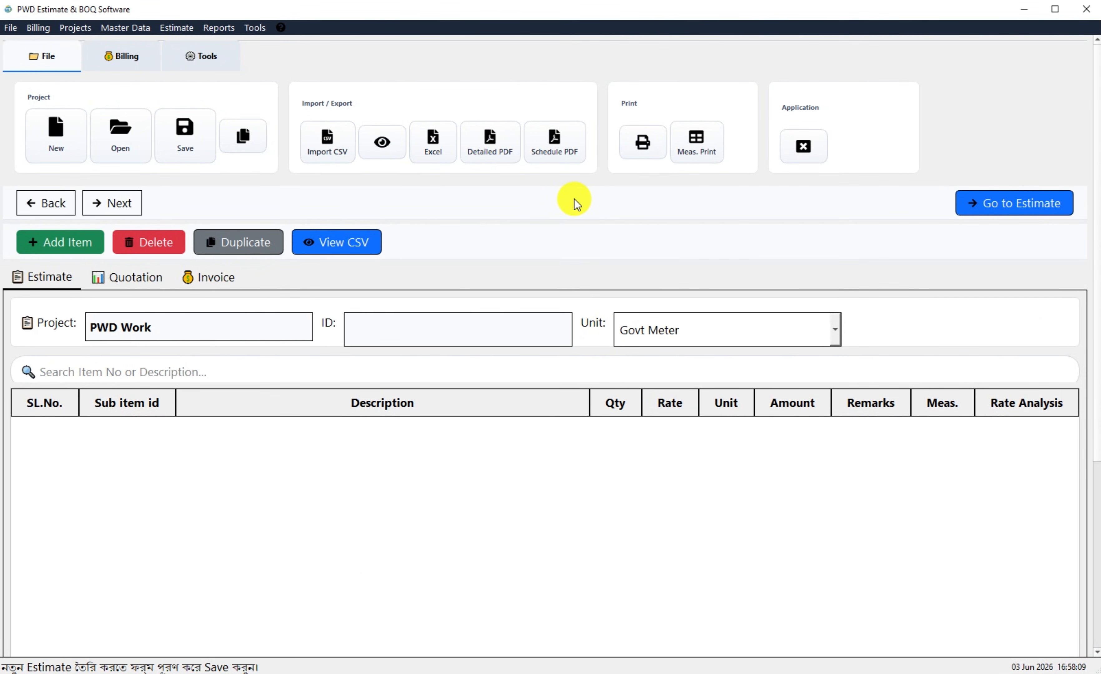
- In PWD Estimate & BOQ Software, choose Govt Meter as the estimate's unit again and open the CSV file selection for importing items
left_click(684, 338)
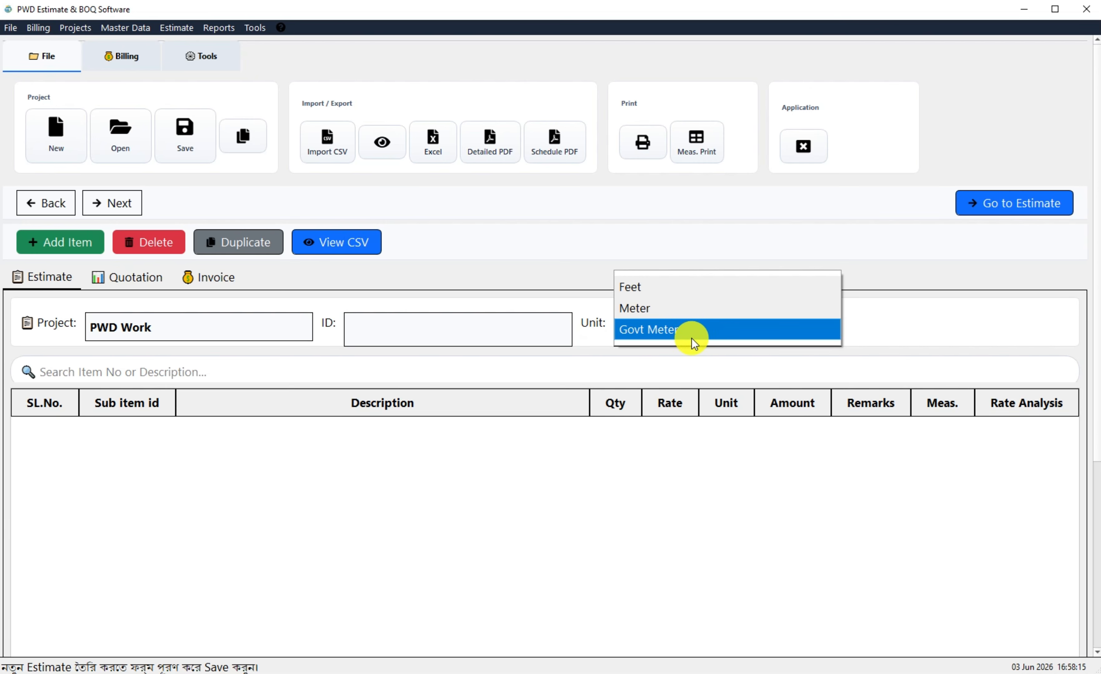
left_click(689, 333)
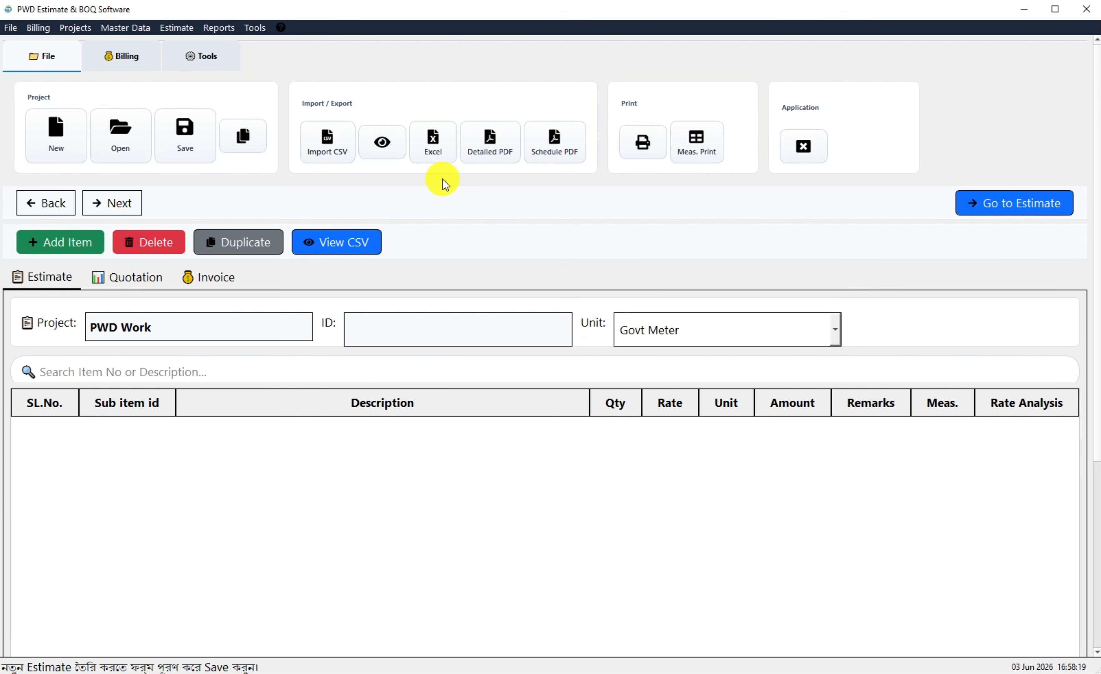
left_click(338, 143)
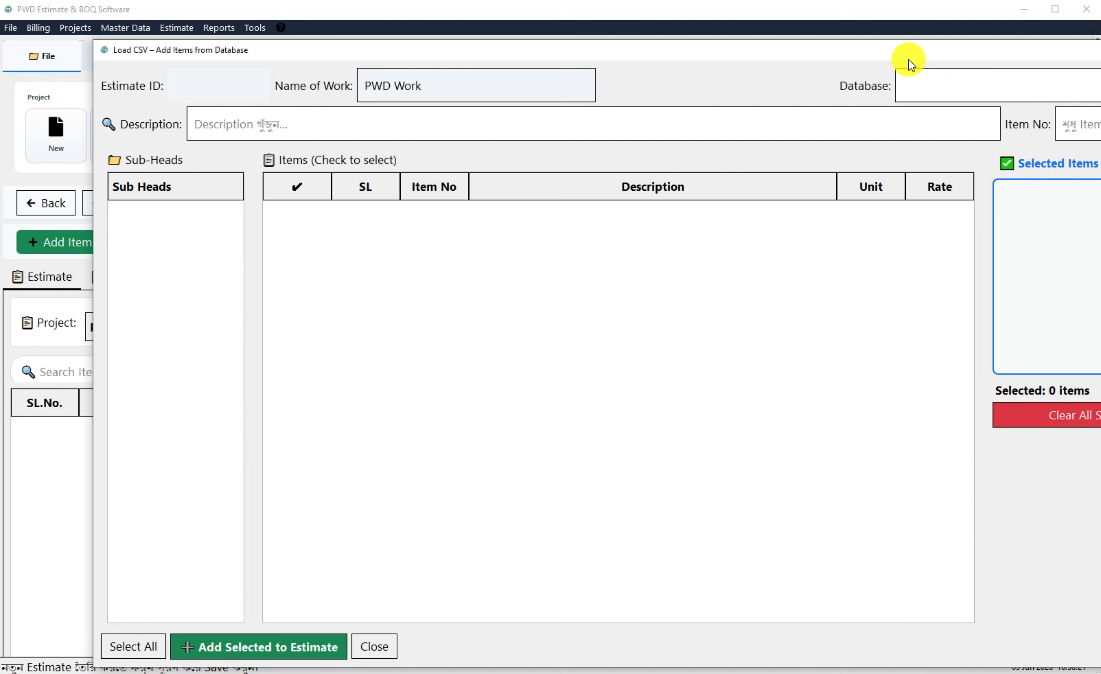
left_click_drag(908, 60, 802, 49)
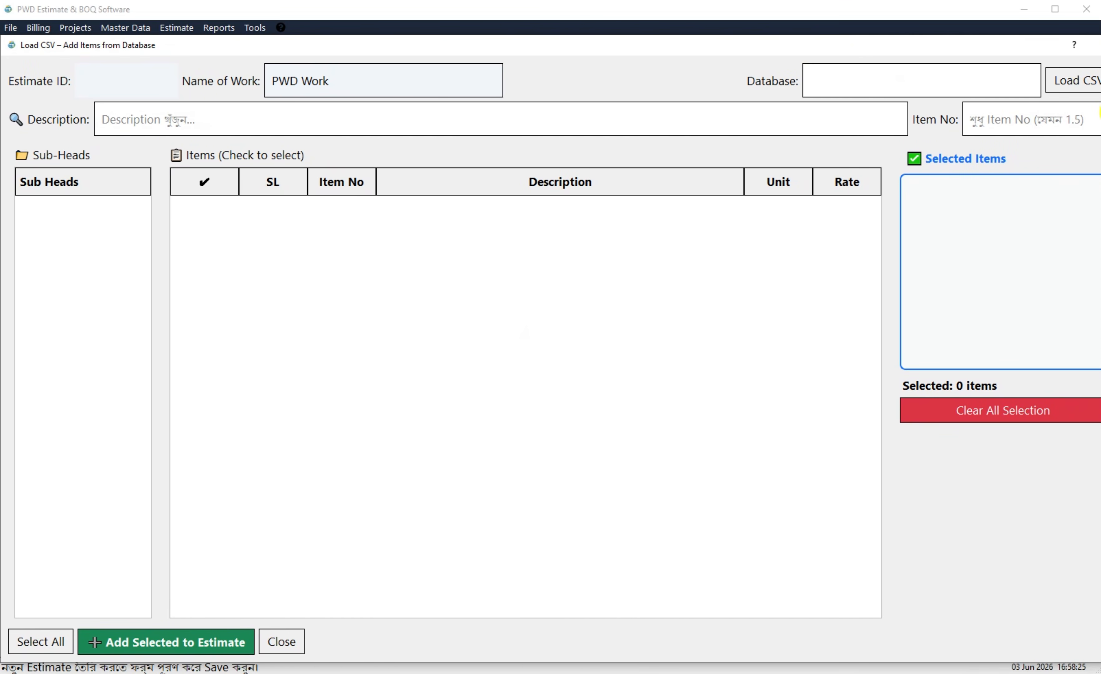
left_click(1071, 85)
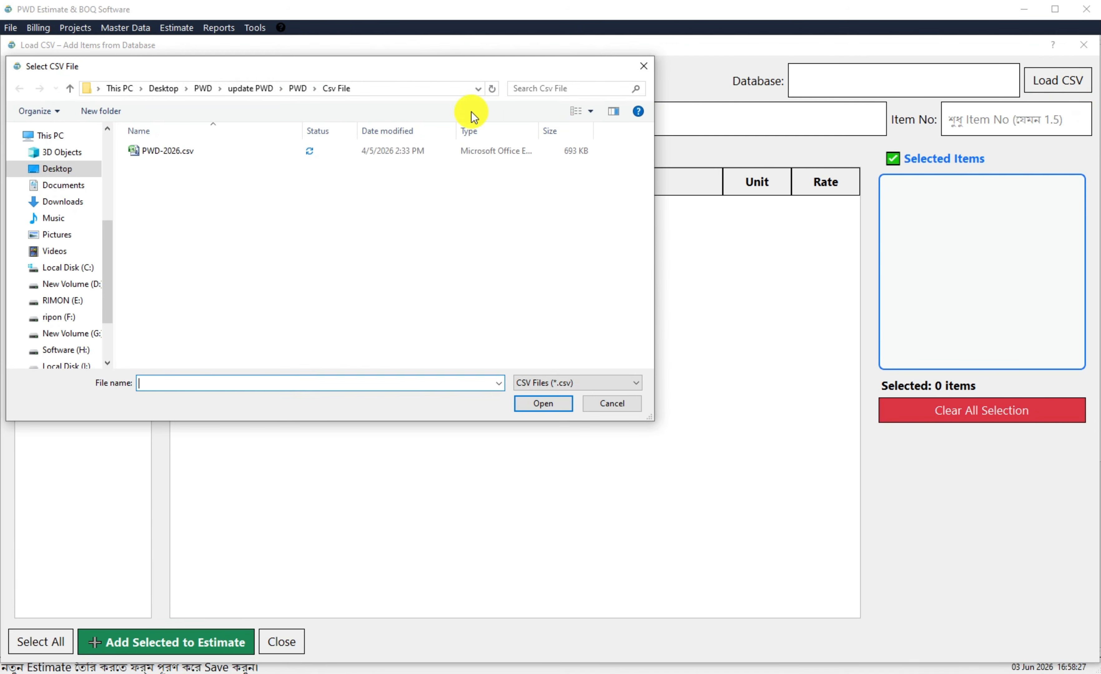
- Load the Rate Copy CSV file from the PWD folder on the PNY UFD321 (J:) drive as the item database
left_click_drag(445, 64, 540, 55)
left_click_drag(206, 229, 191, 347)
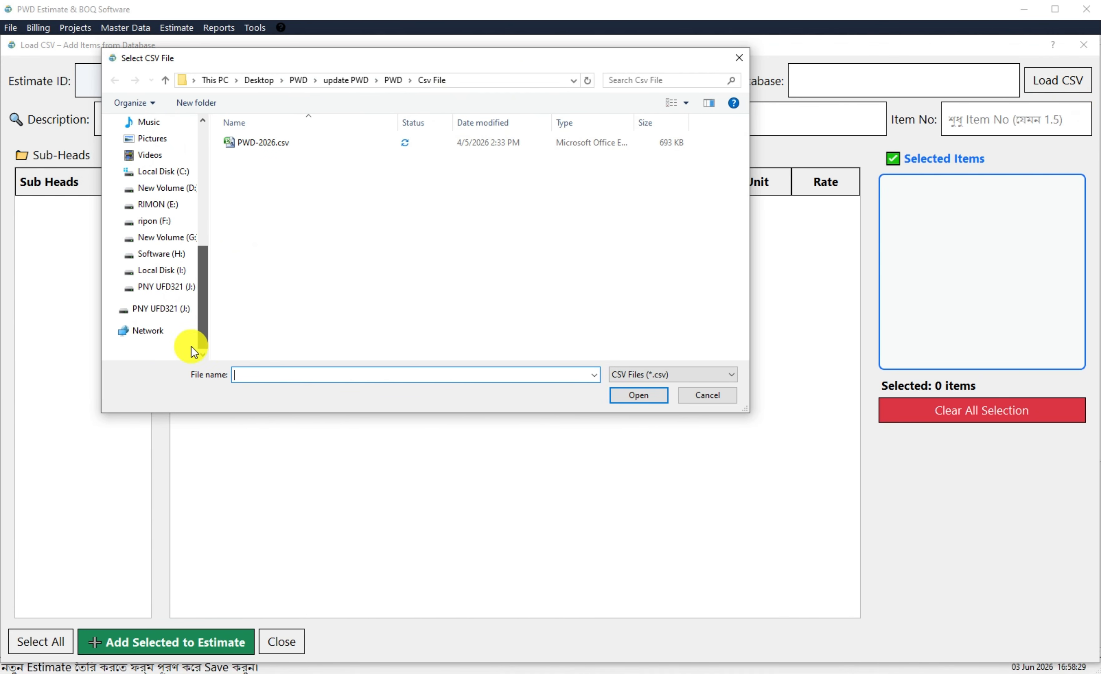
left_click(160, 309)
scroll(280, 307, "down", 5)
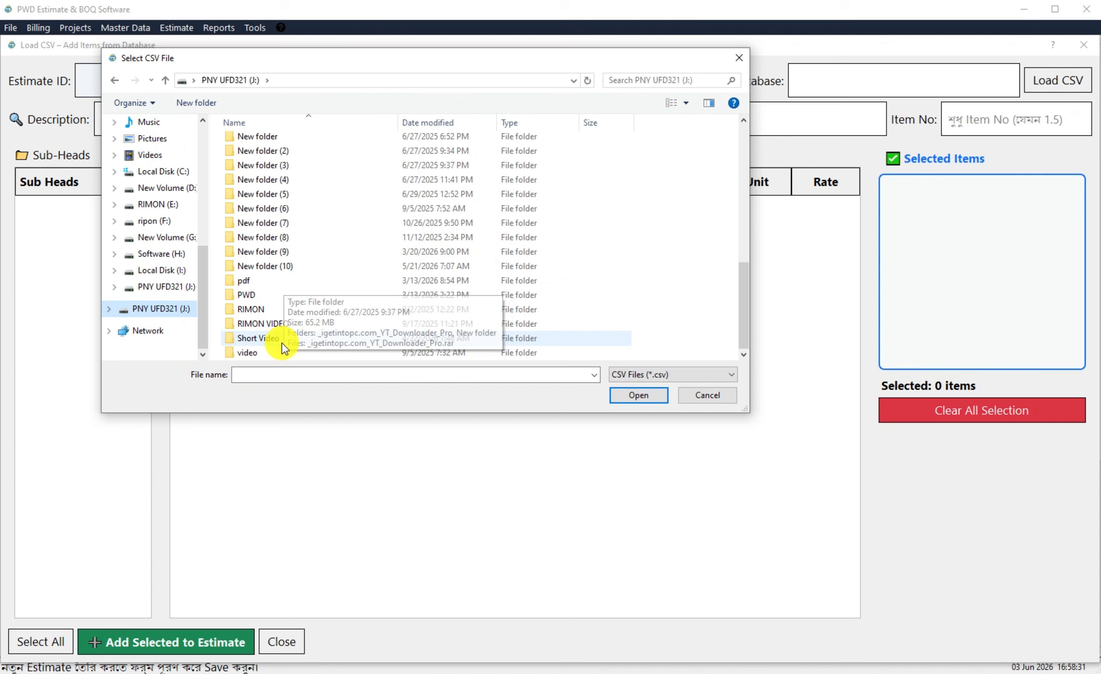
double_click(248, 294)
left_click(280, 186)
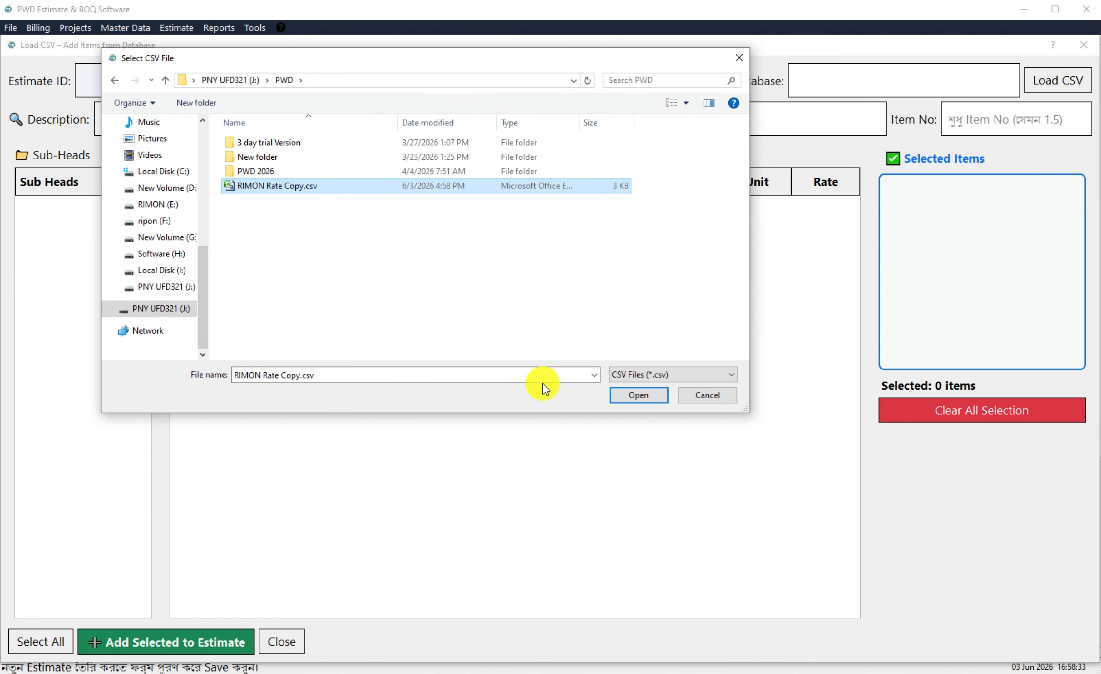
left_click(635, 394)
left_click(607, 371)
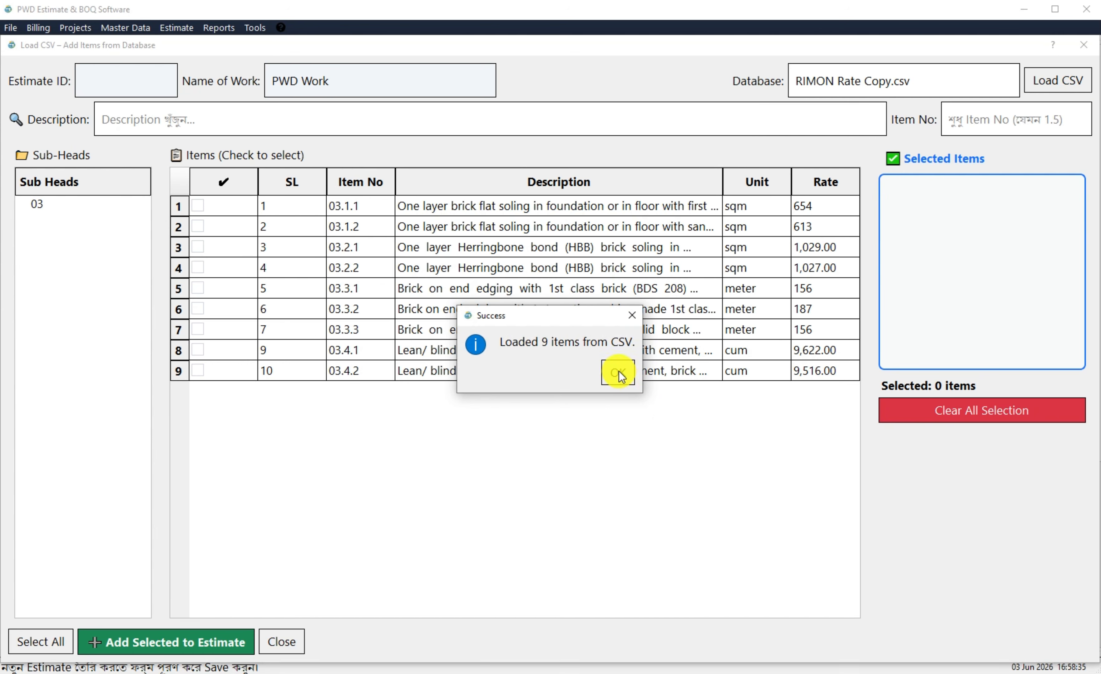
left_click(618, 373)
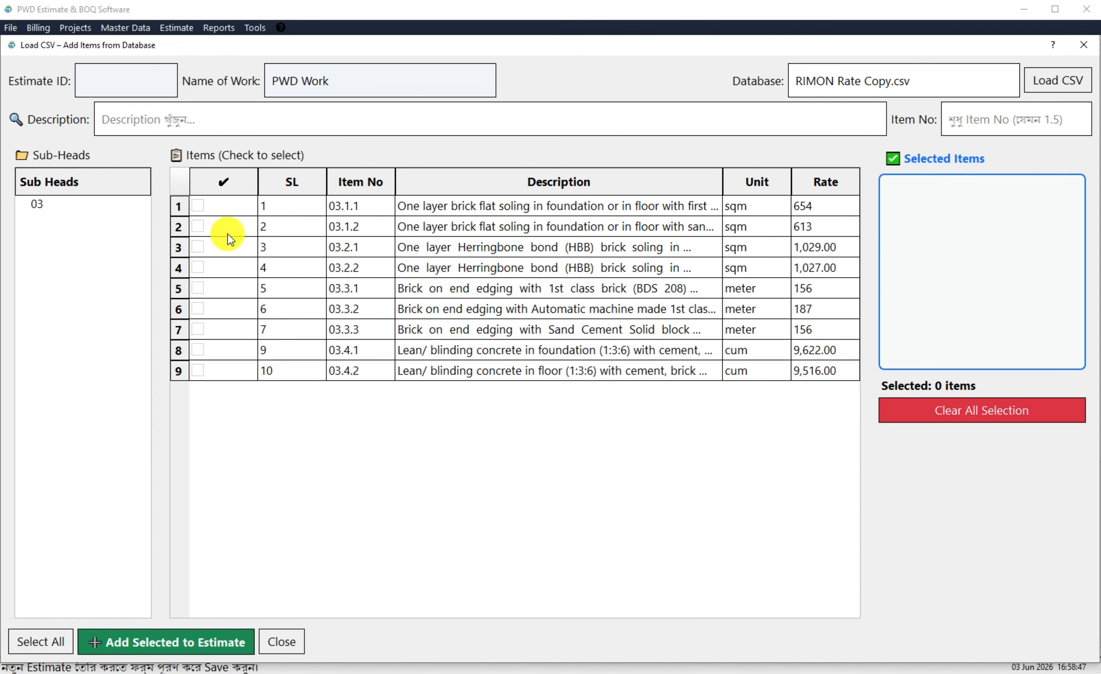
- Add items 03.1.2, 03.3.1 and 03.4.1 to the estimate and close the Load CSV window
left_click(194, 228)
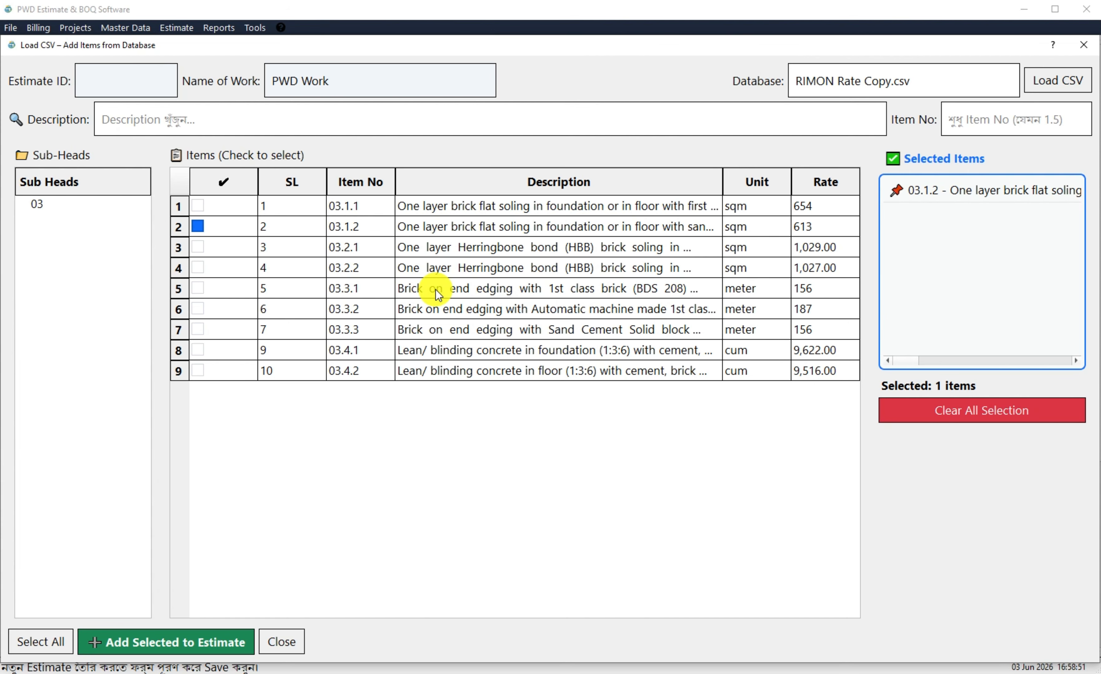
left_click(198, 291)
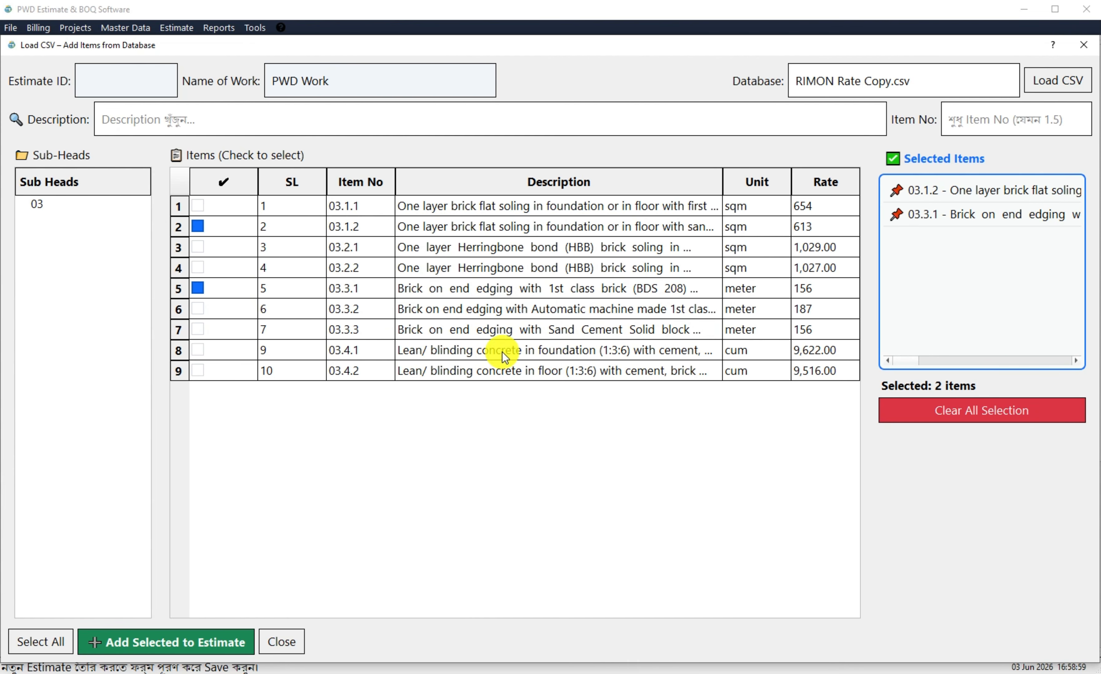
left_click(198, 351)
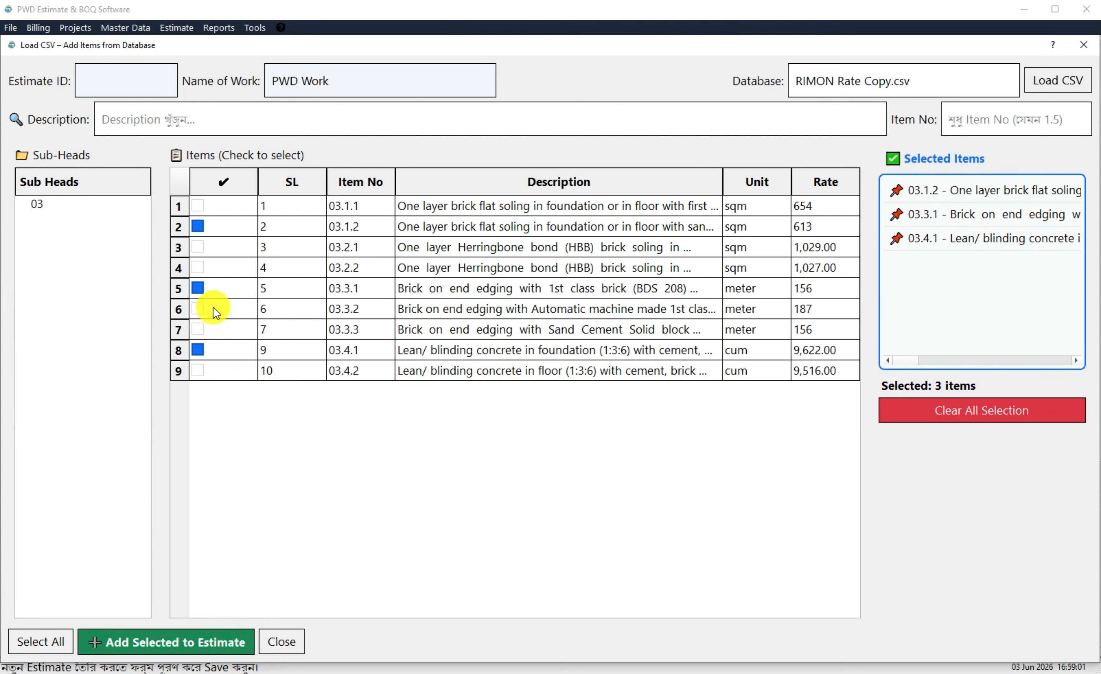
left_click(182, 639)
left_click(615, 373)
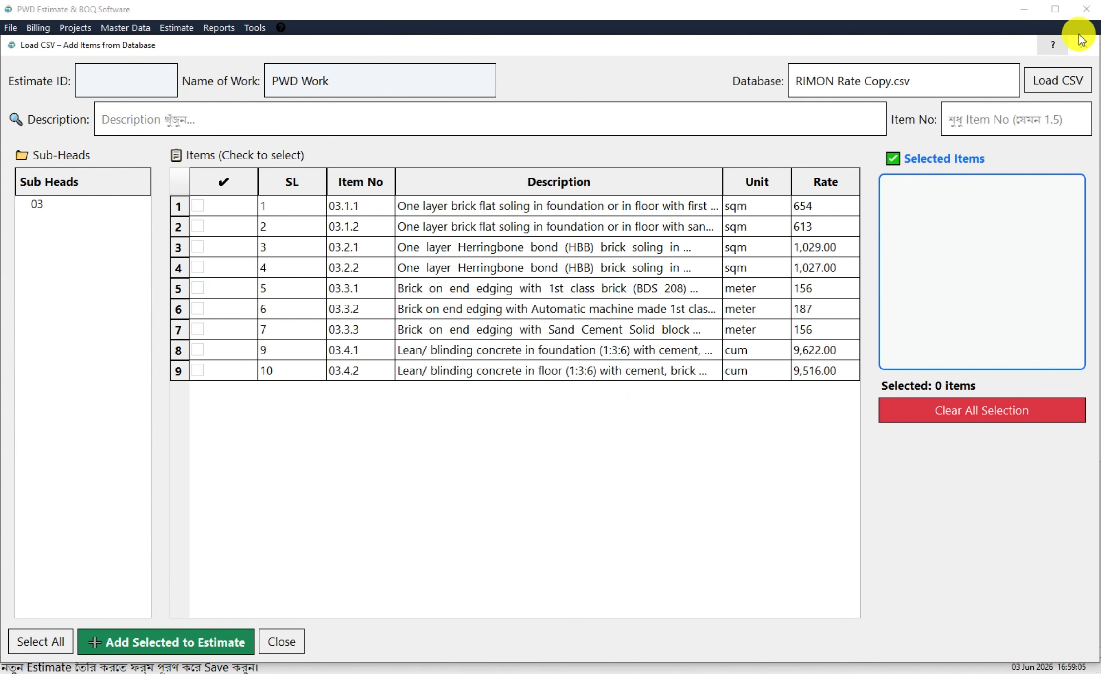
left_click(1083, 45)
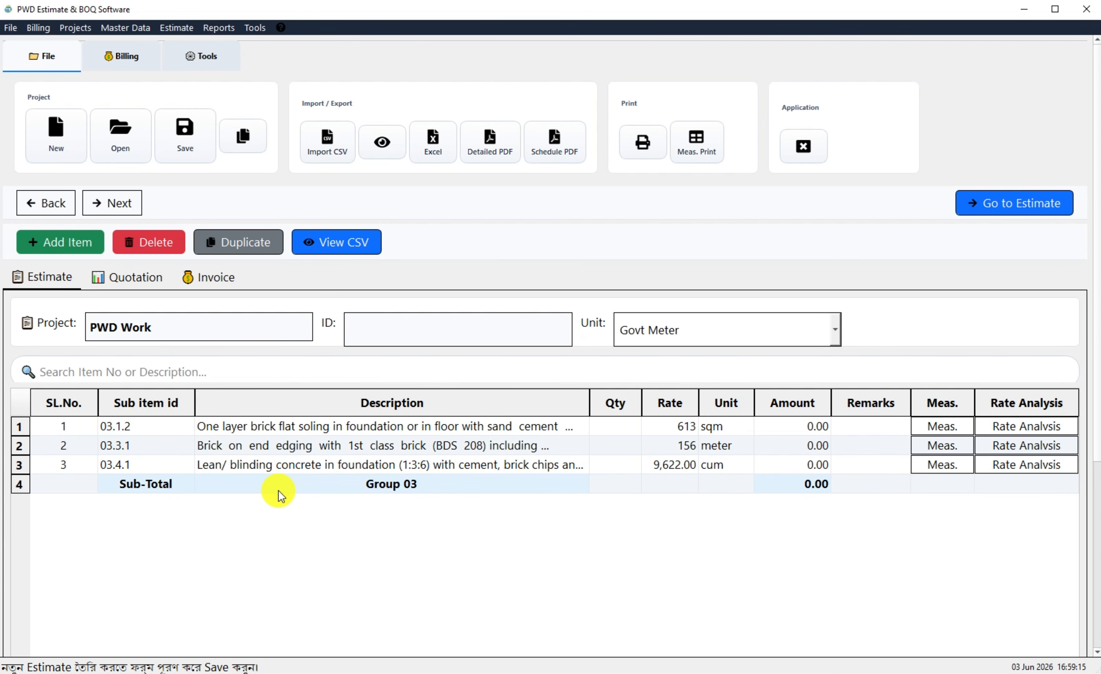
- Add item 03.3.3 from the loaded CSV items to the estimate
left_click(346, 246)
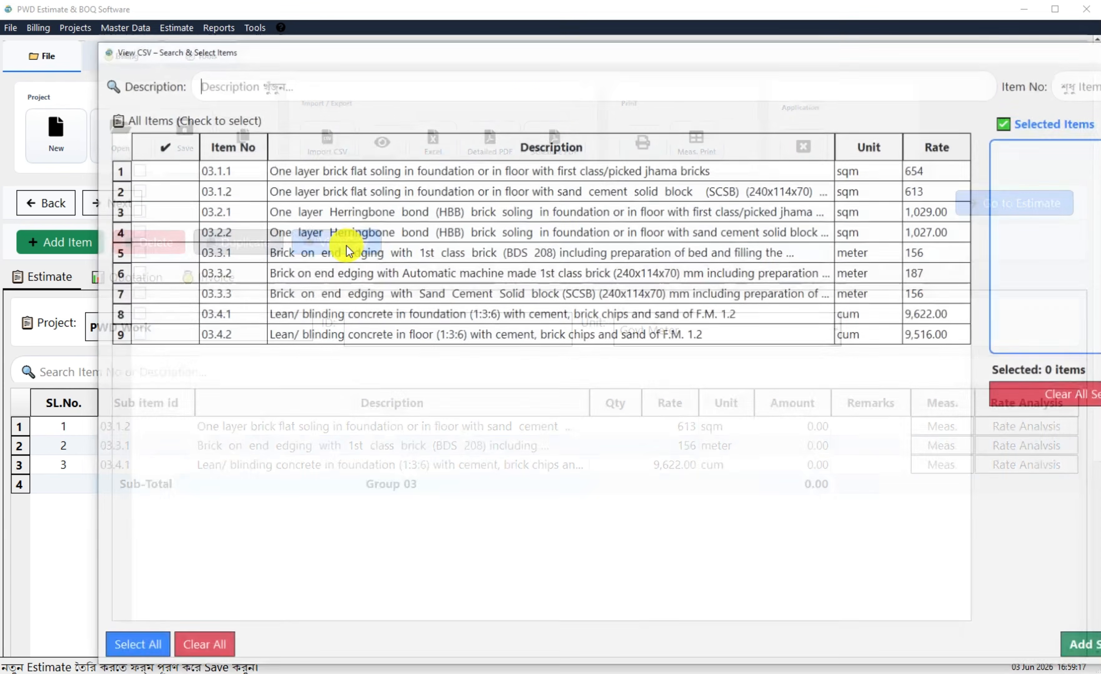
left_click_drag(550, 55, 466, 45)
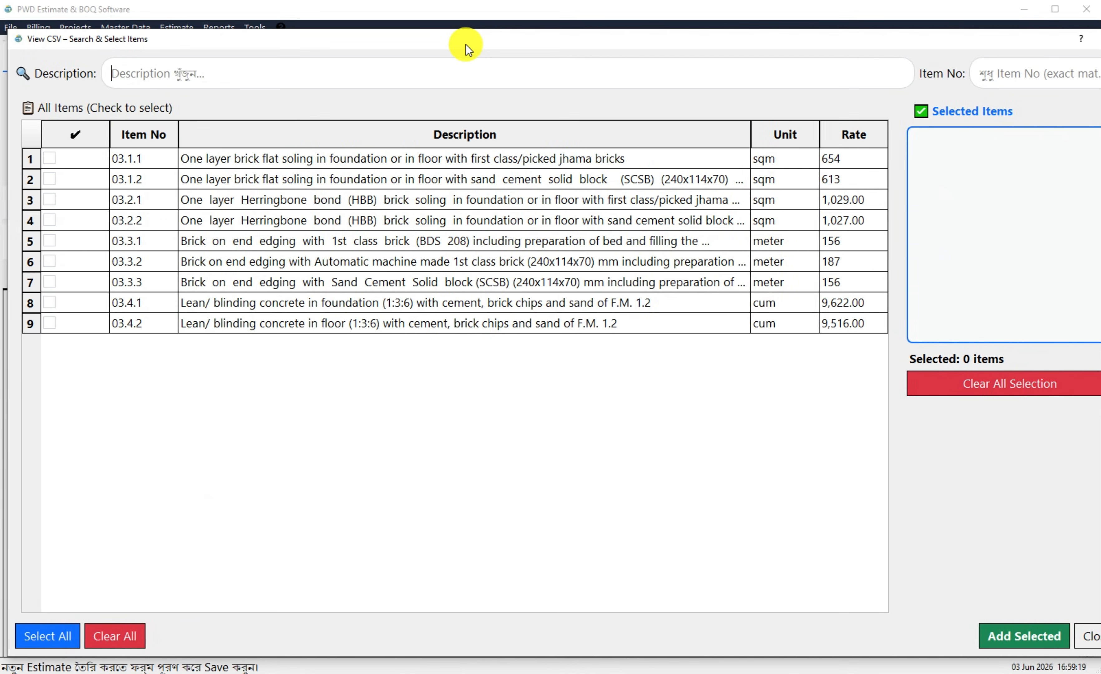
left_click_drag(1100, 228, 1088, 228)
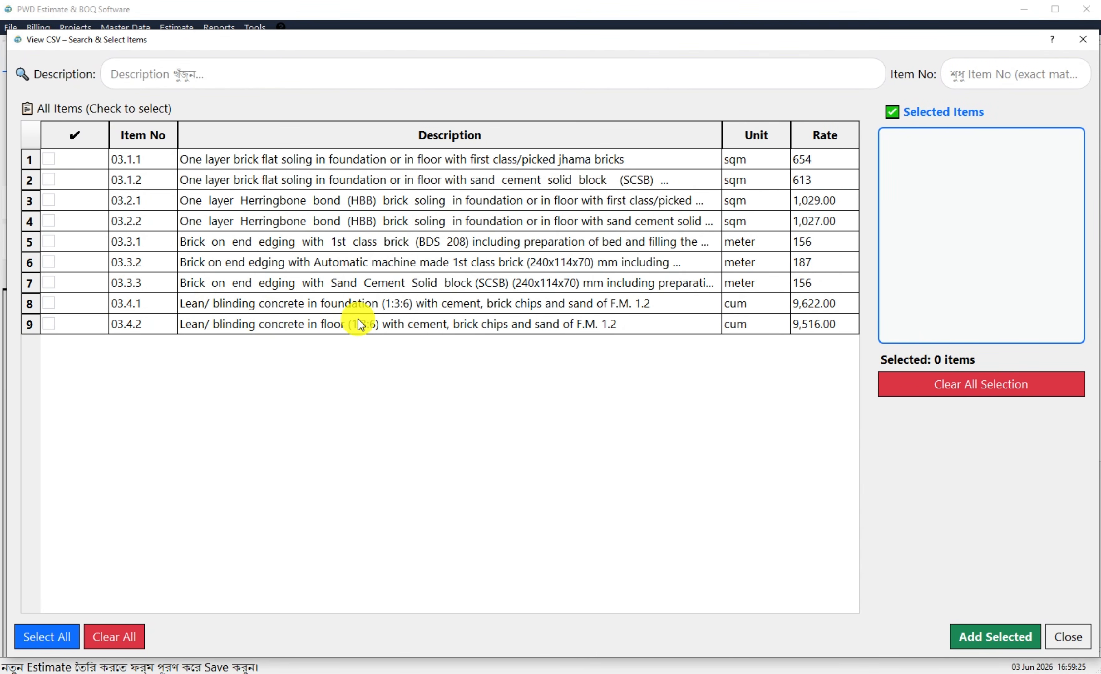
left_click(50, 285)
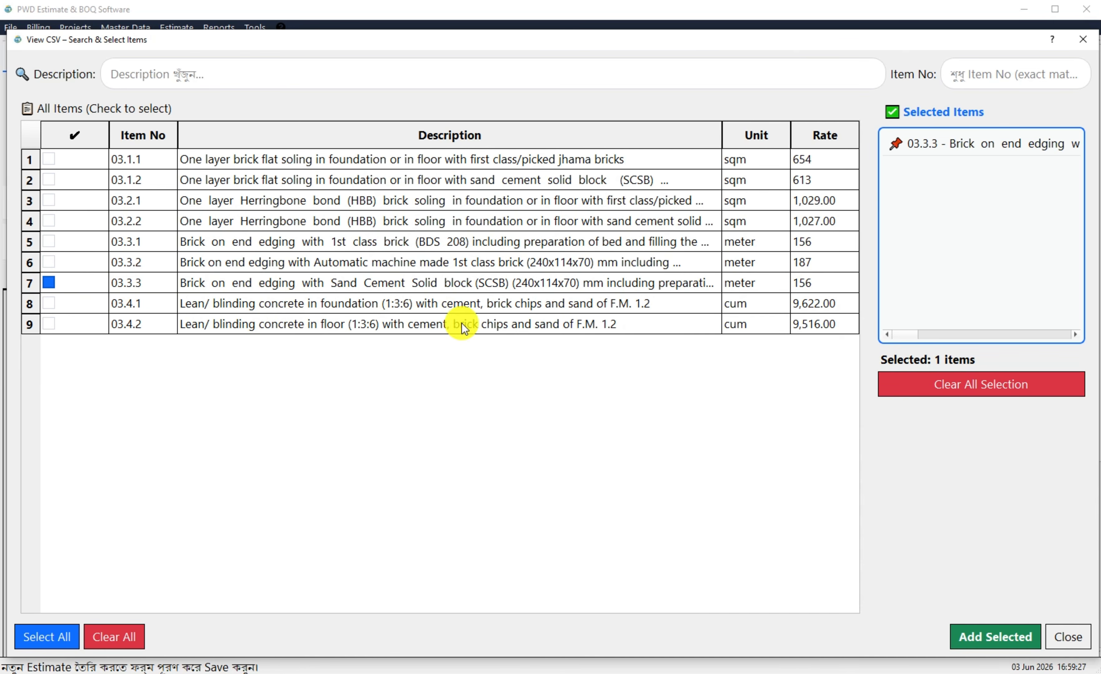
left_click(1007, 637)
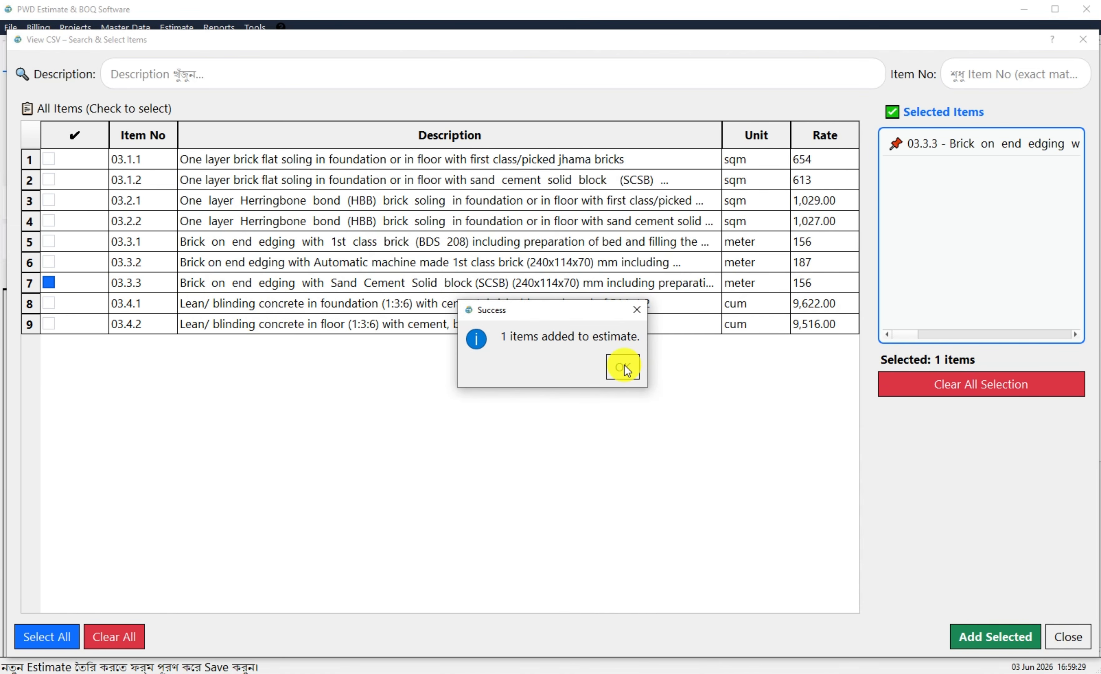
left_click(621, 367)
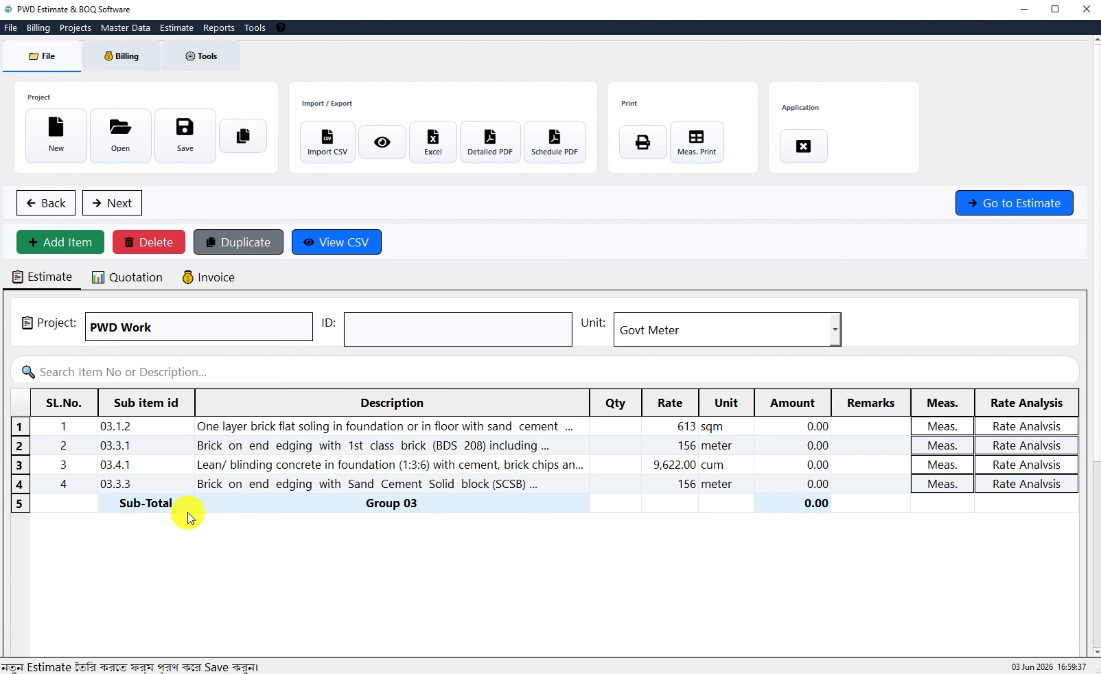
- Open the measurement table of item 03.1.2 and add a rectangular measurement row
left_click(309, 428)
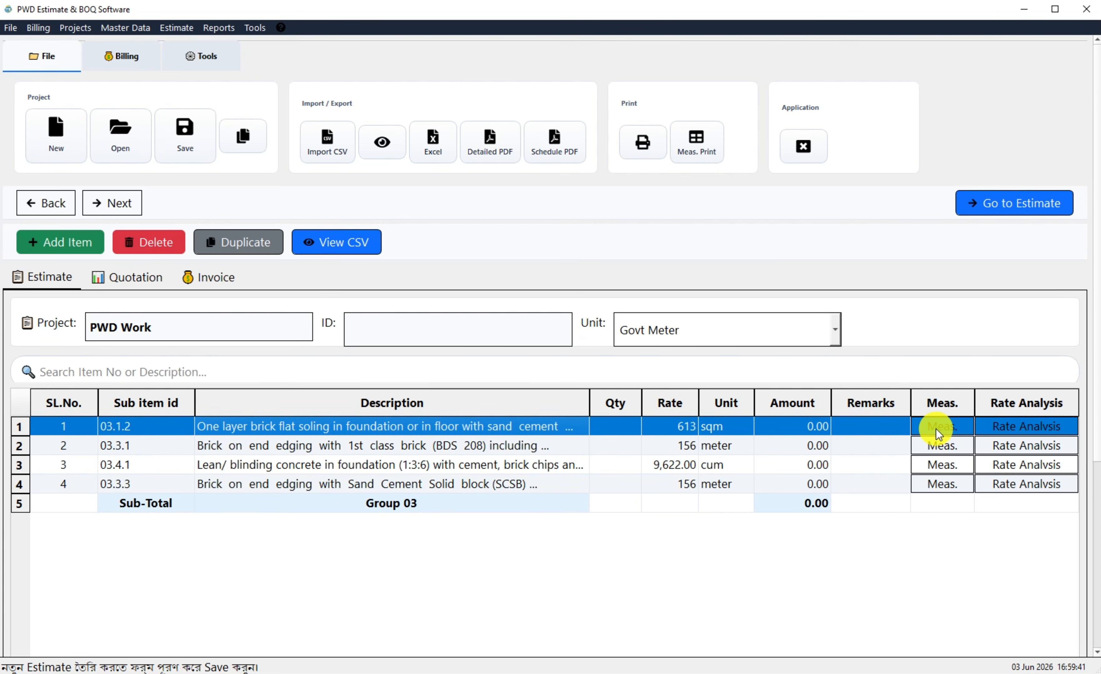
left_click(957, 526)
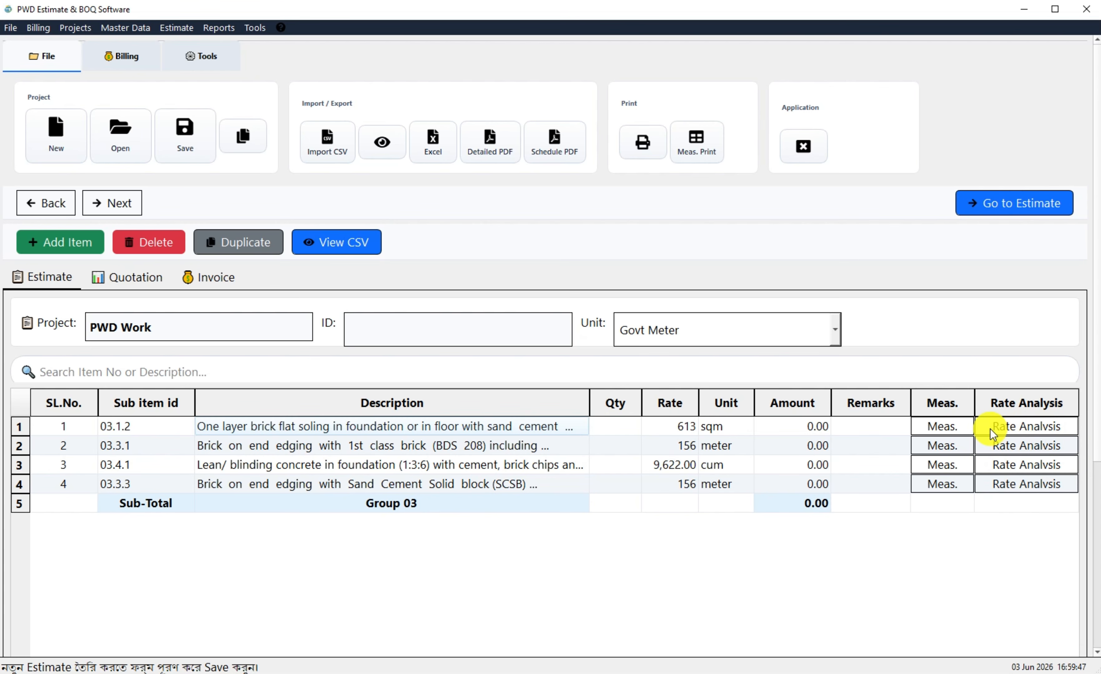
left_click(946, 428)
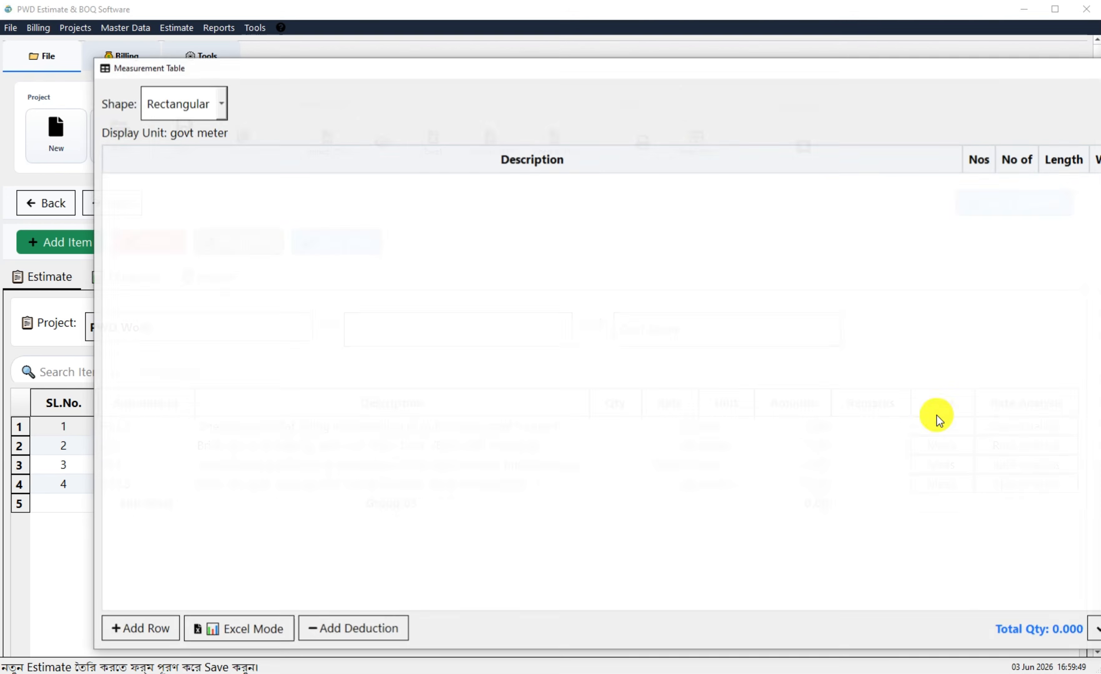
left_click_drag(625, 66, 593, 63)
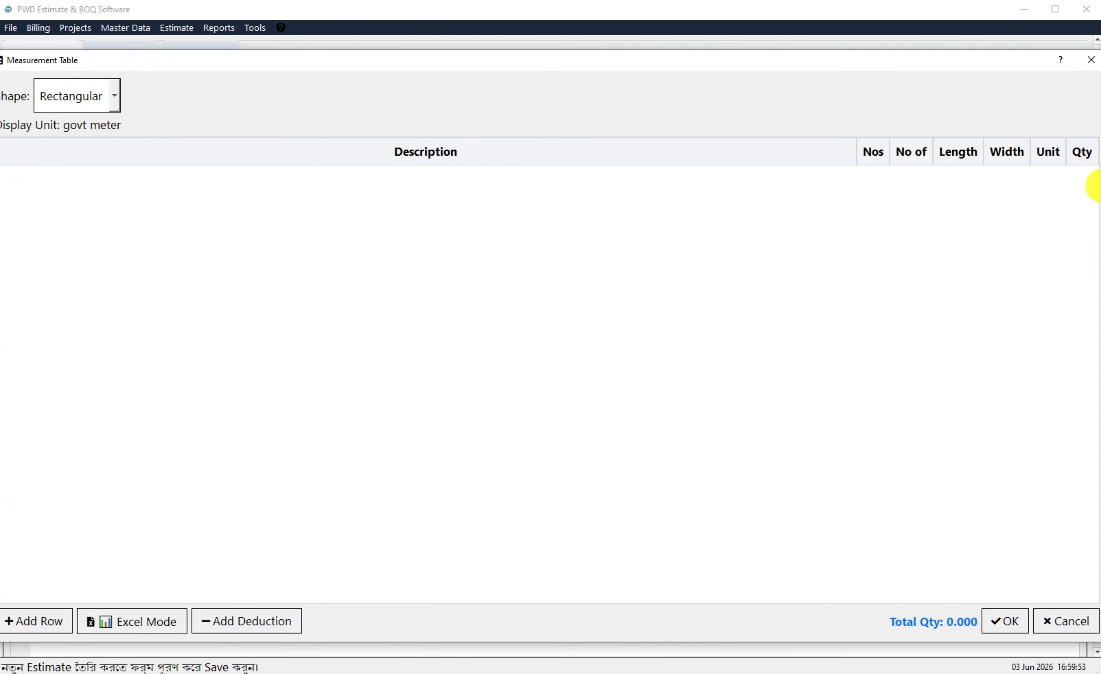
left_click_drag(1097, 186, 1077, 187)
mouse_move(589, 73)
left_mouse_down()
mouse_move(622, 71)
mouse_move(604, 66)
left_mouse_up()
left_click(68, 624)
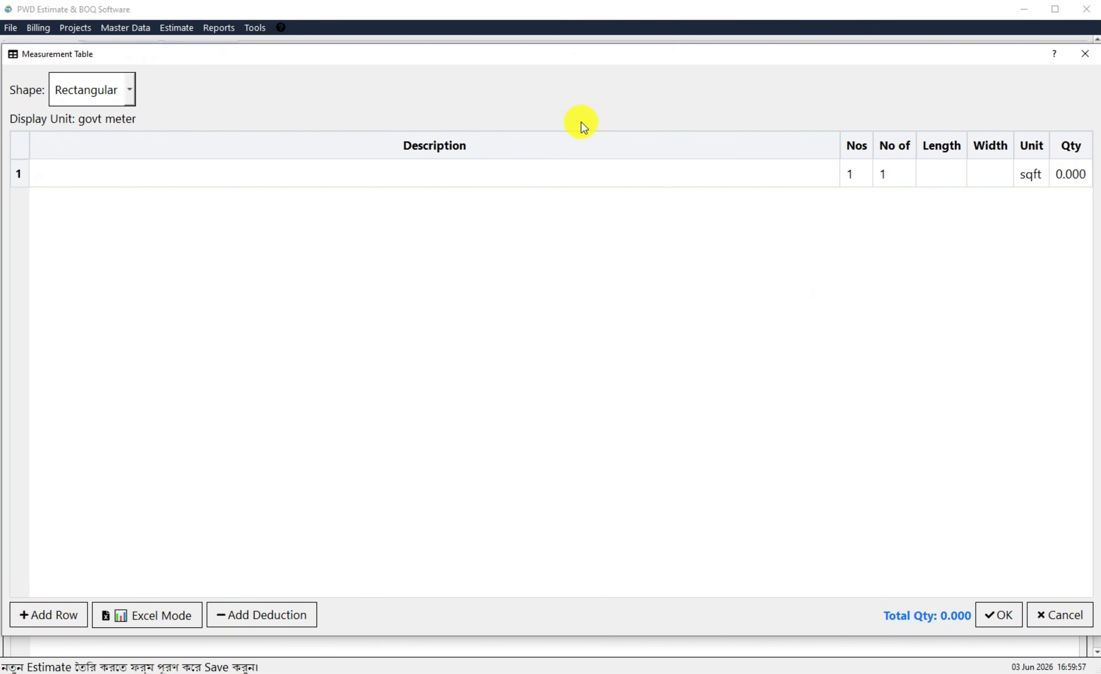
- Check the estimate's unit behind the measurement table and describe the first measurement row as "Total Floor area"
left_click_drag(357, 59, 359, 65)
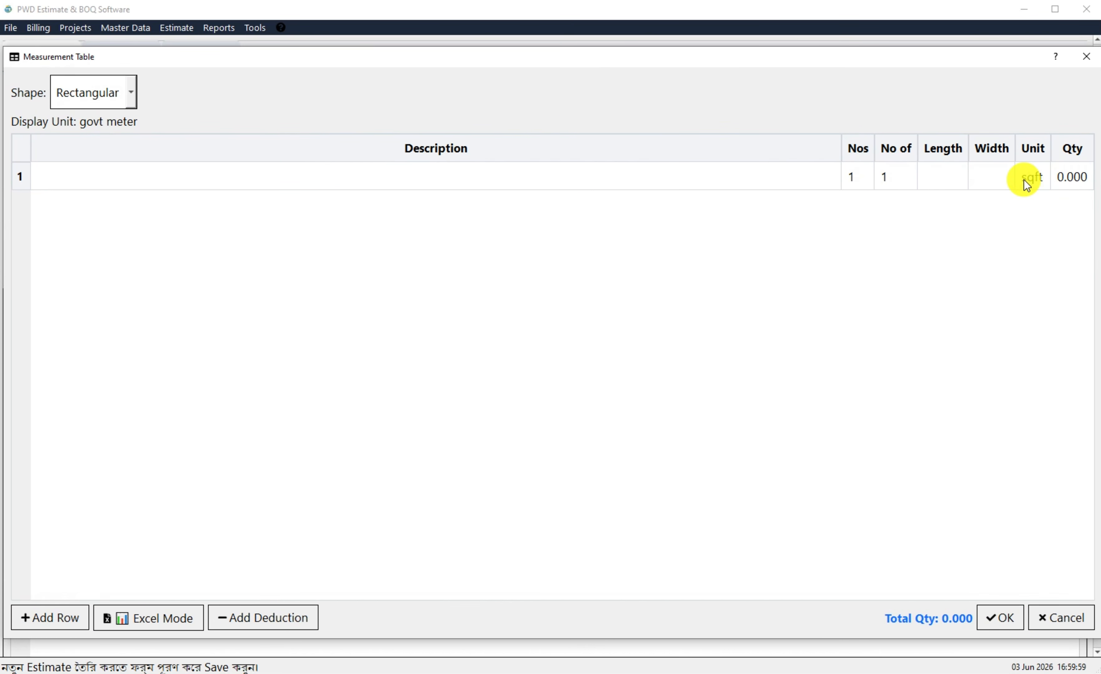
left_click_drag(881, 62, 909, 554)
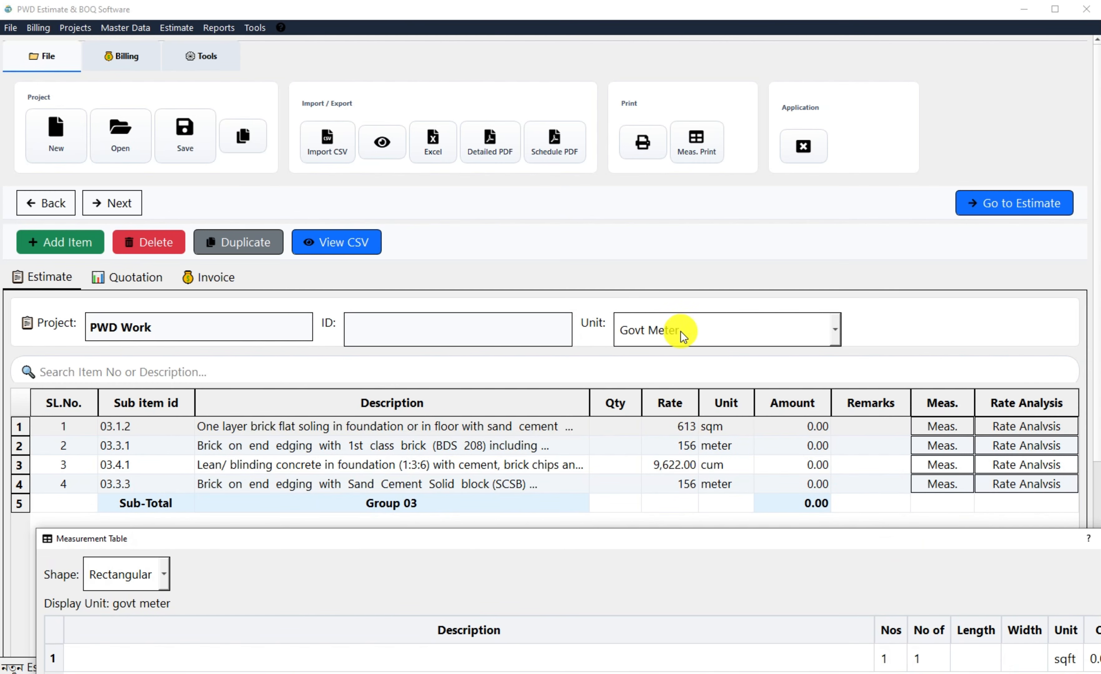
left_click_drag(651, 538, 633, 72)
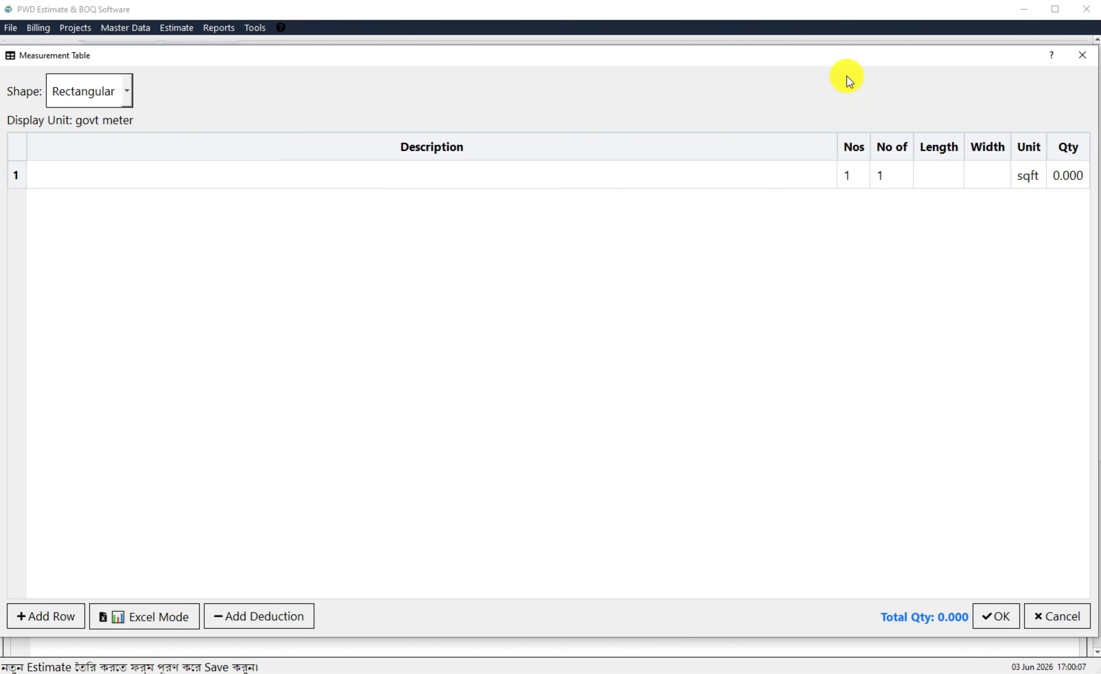
mouse_move(847, 60)
left_mouse_down()
mouse_move(856, 57)
mouse_move(848, 63)
left_mouse_up()
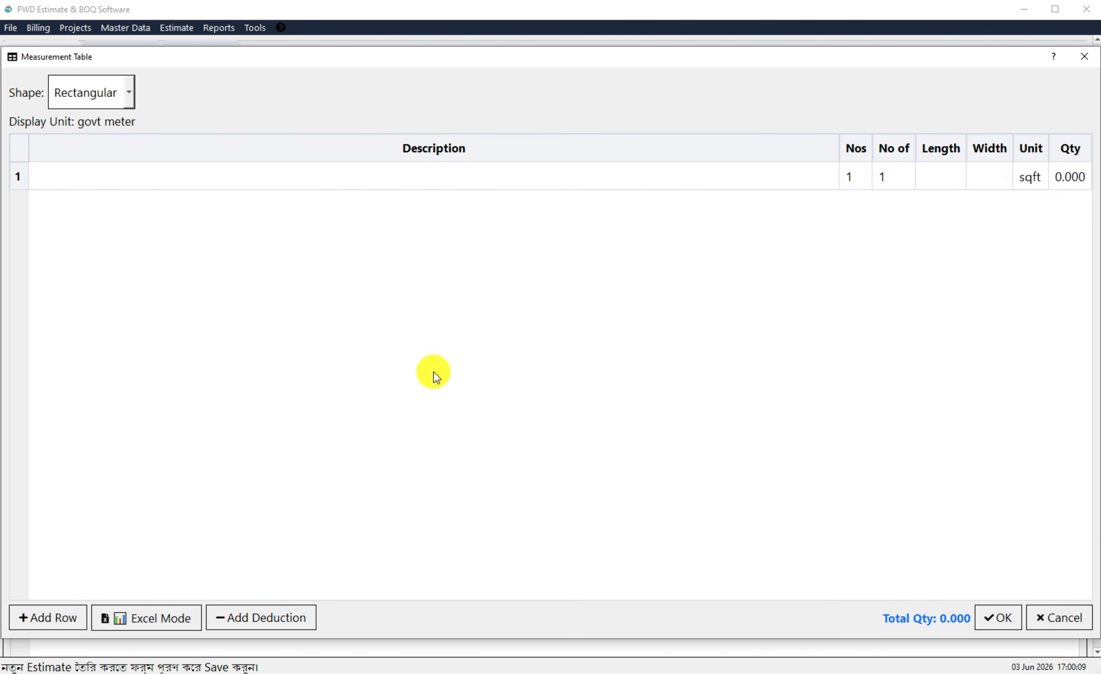
left_click(945, 177)
left_click(949, 178)
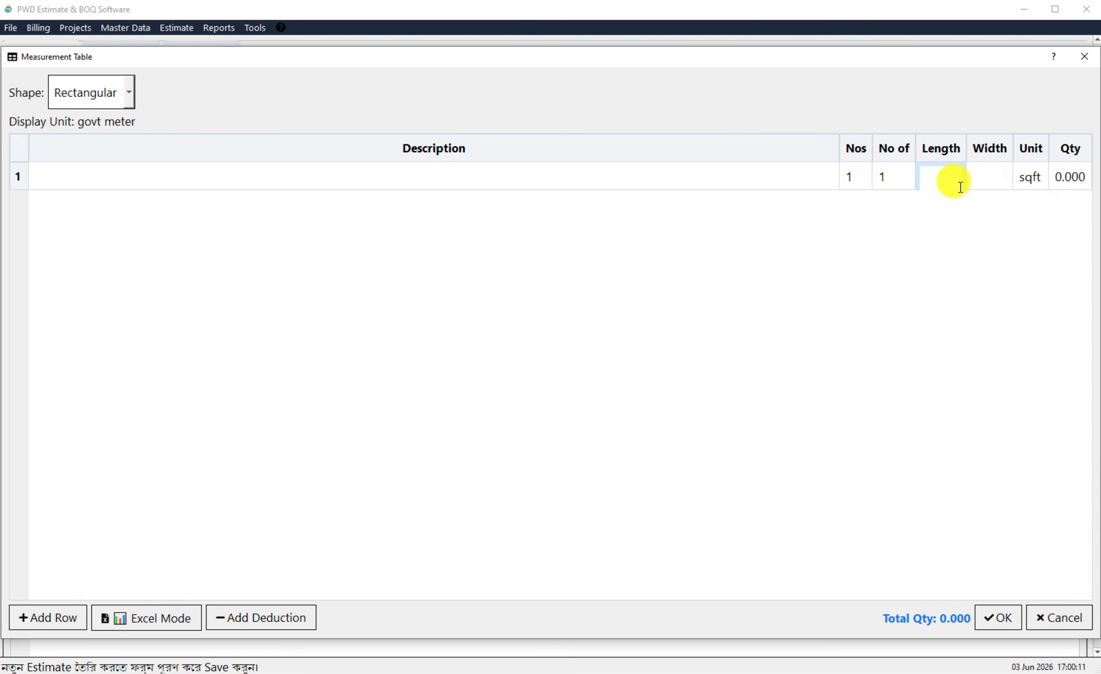
left_click(503, 172)
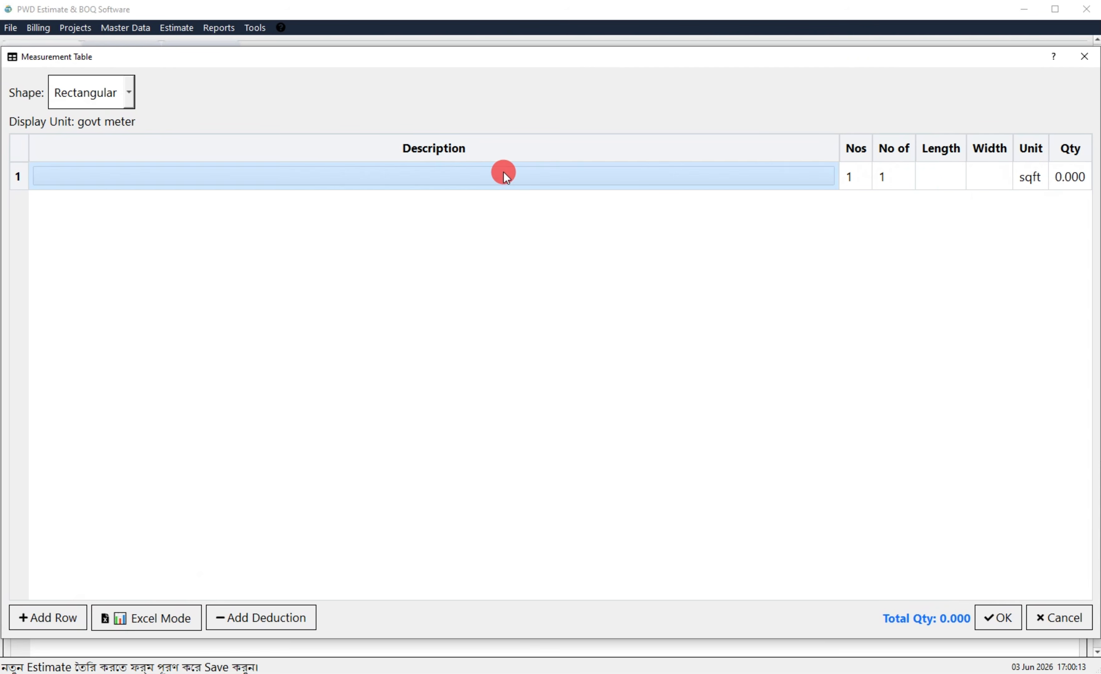
left_click(505, 173)
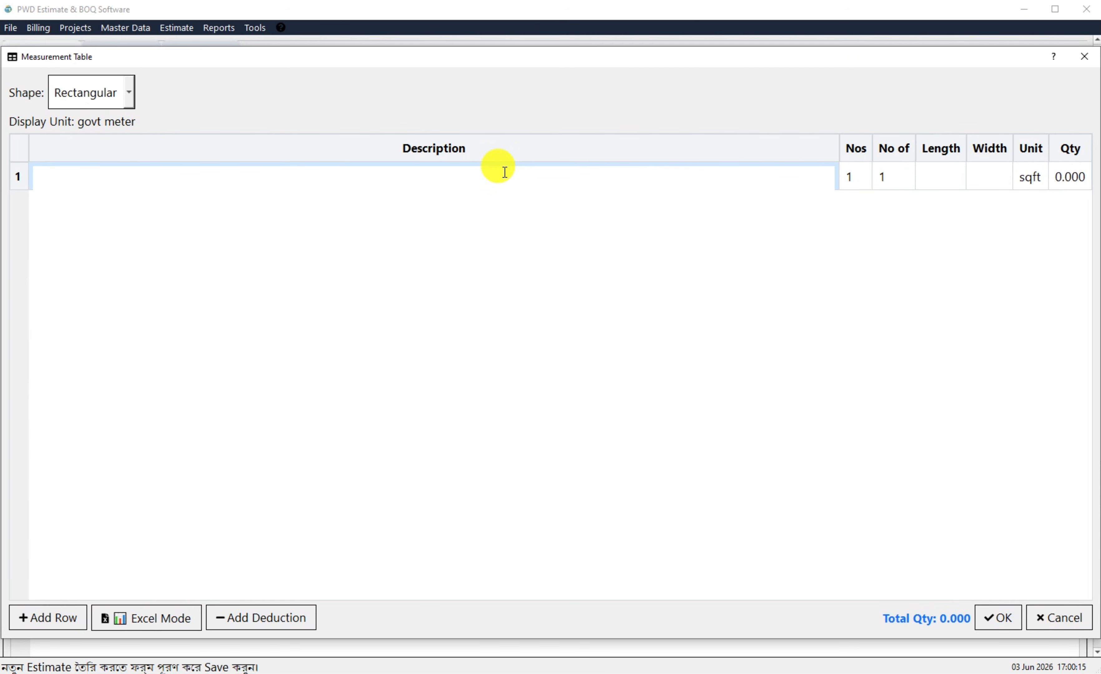
type("F")
key("BackSpace")
type("Total Floor area")
- Set the Total Floor area row's length to 50'-0" and its width to 20'-3"
left_click(939, 190)
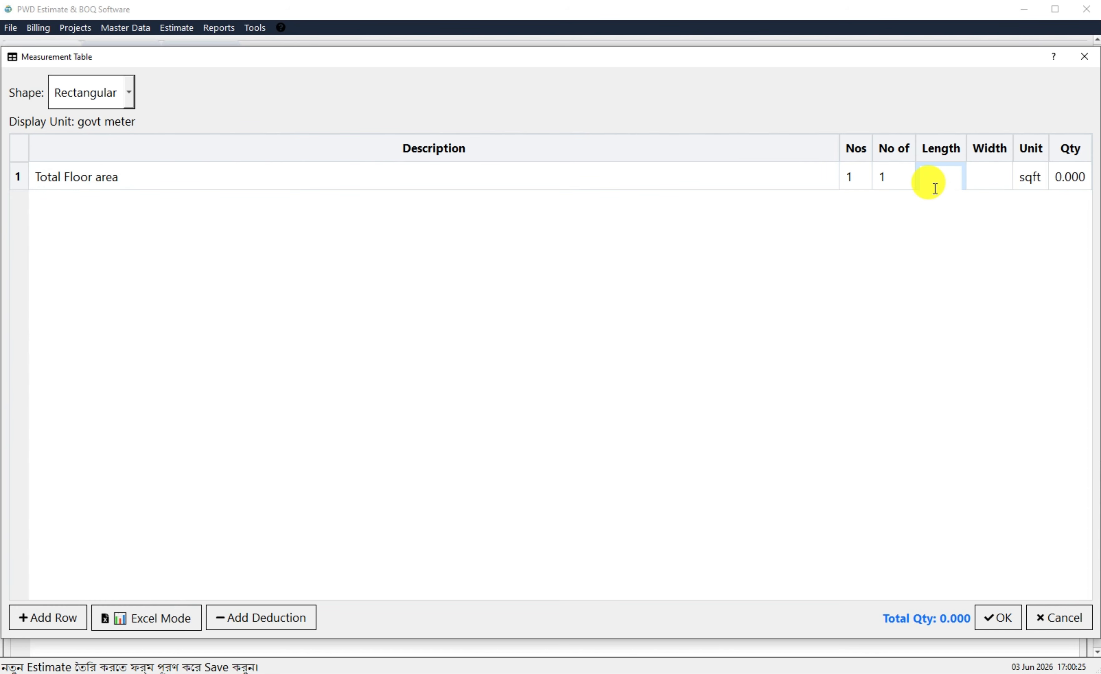
type("50'-0")
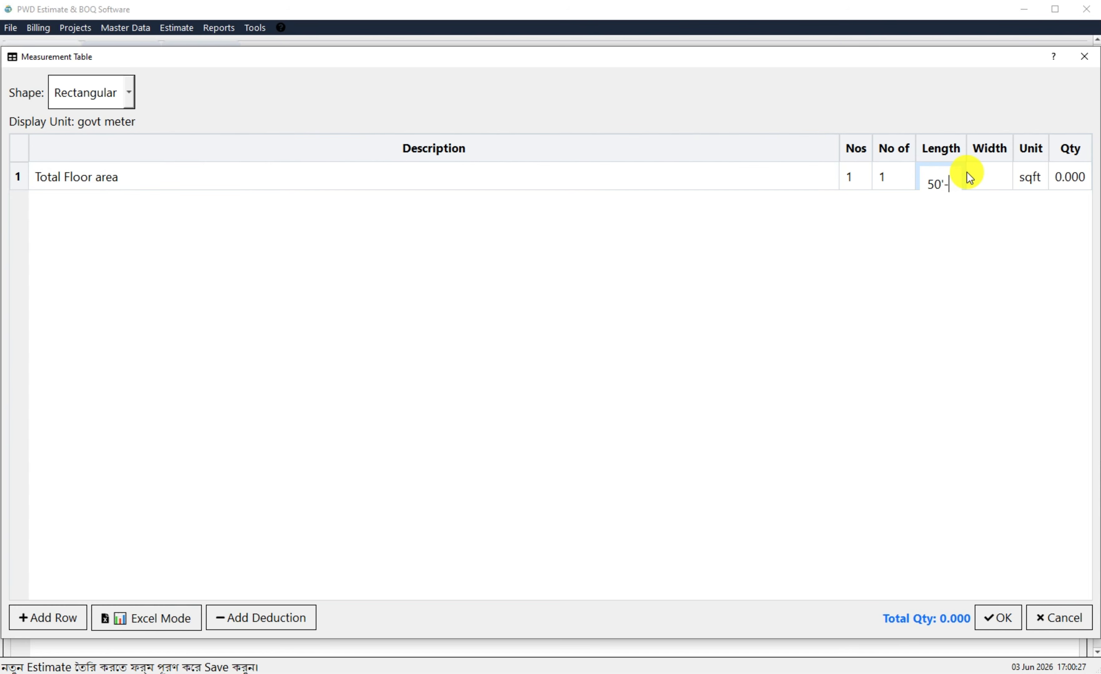
left_click(951, 256)
left_click(953, 178)
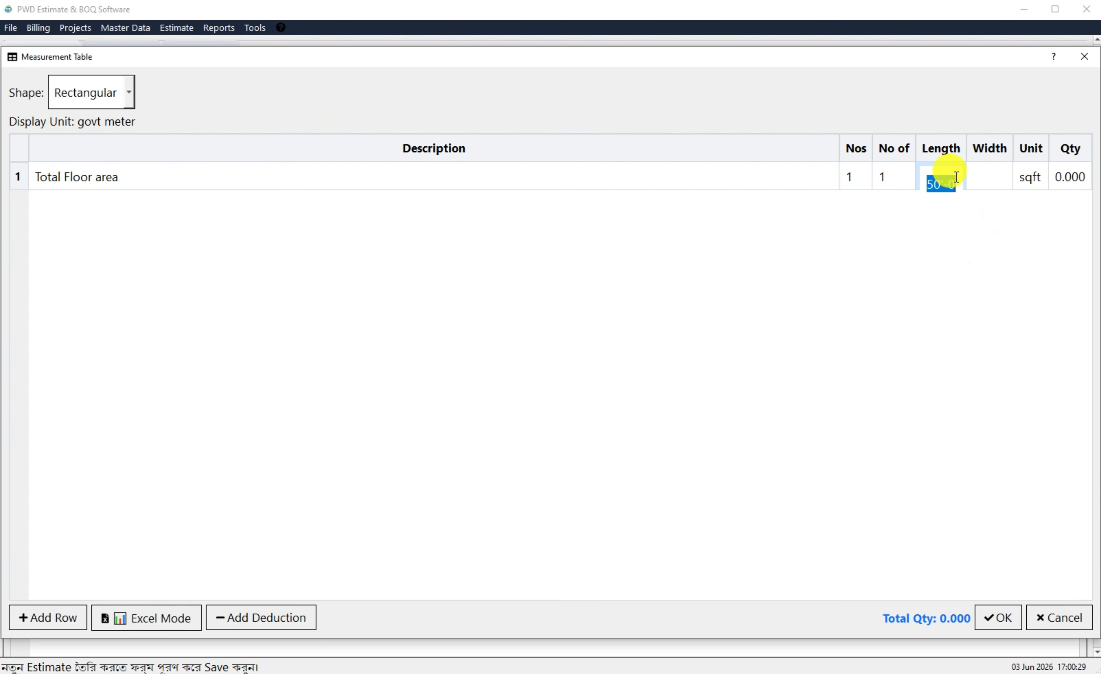
left_click(956, 179)
left_click(986, 213)
left_click(990, 186)
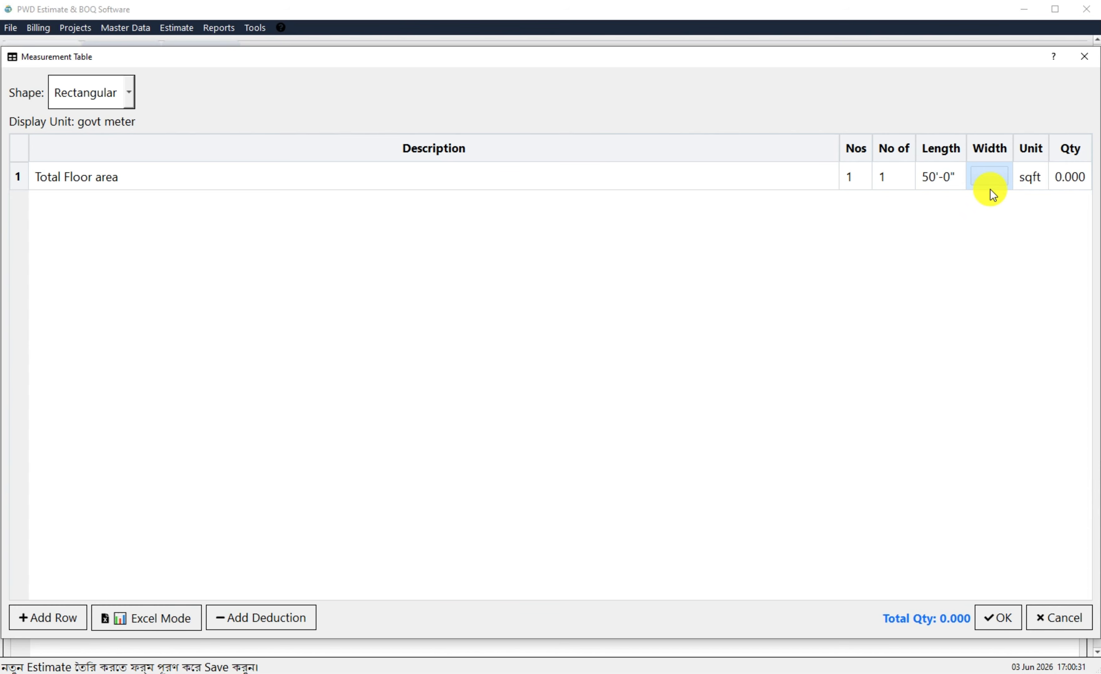
left_click(991, 184)
type("20")
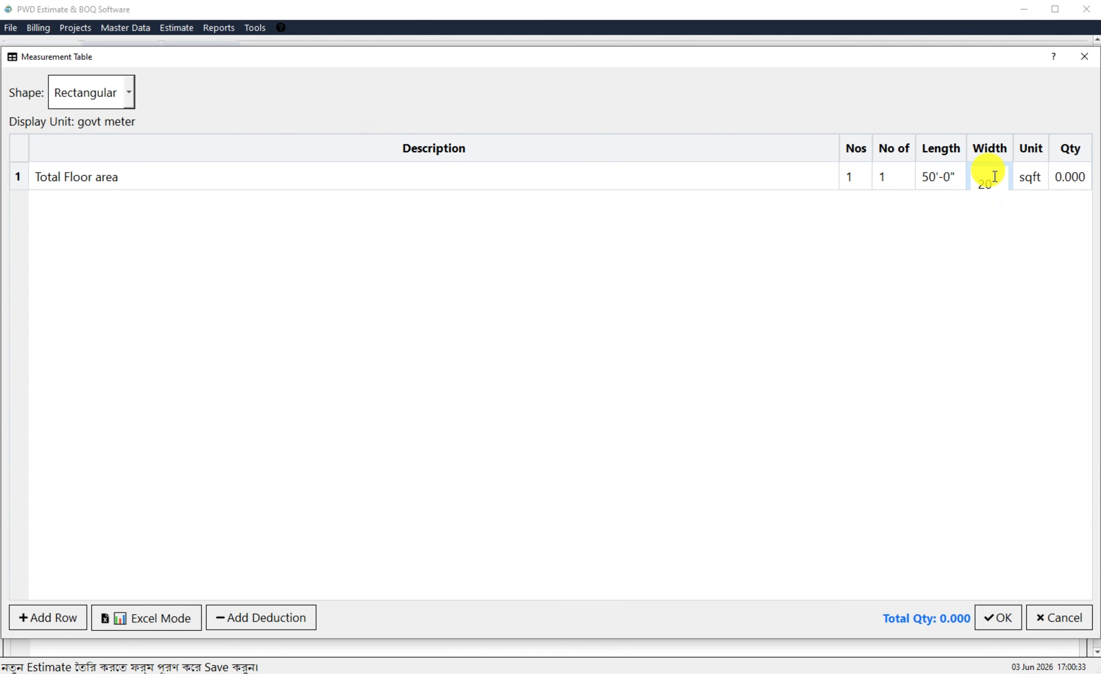
type("'-3")
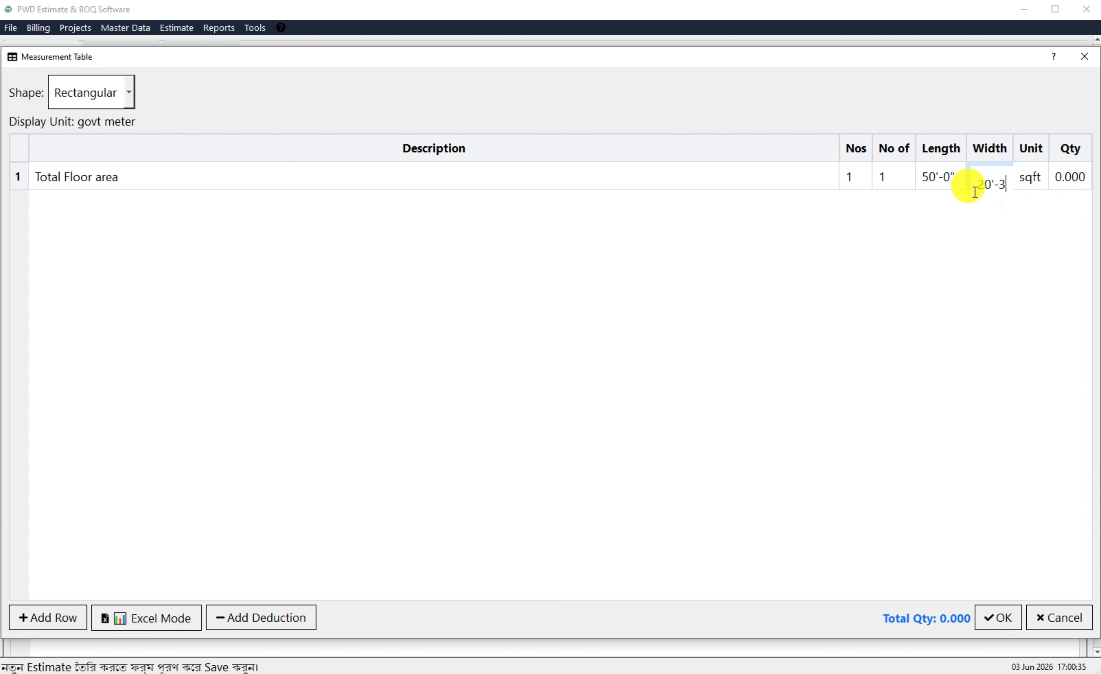
left_click(969, 314)
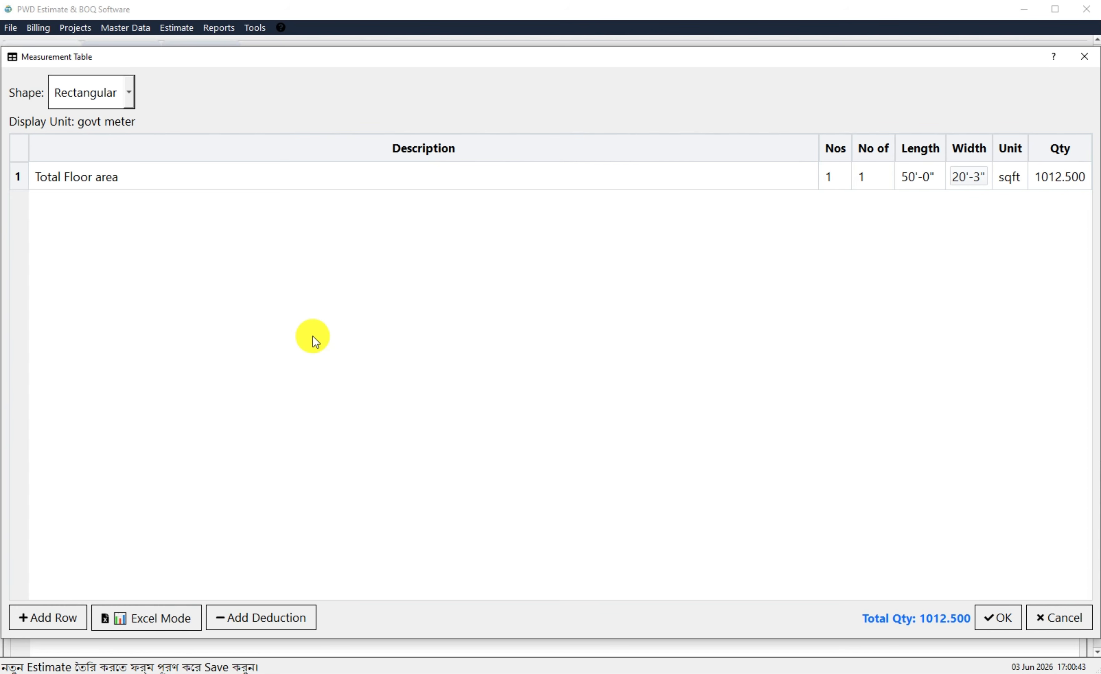
- Add a deduction row to the measurement table and describe it as "Deduction area"
left_click(298, 619)
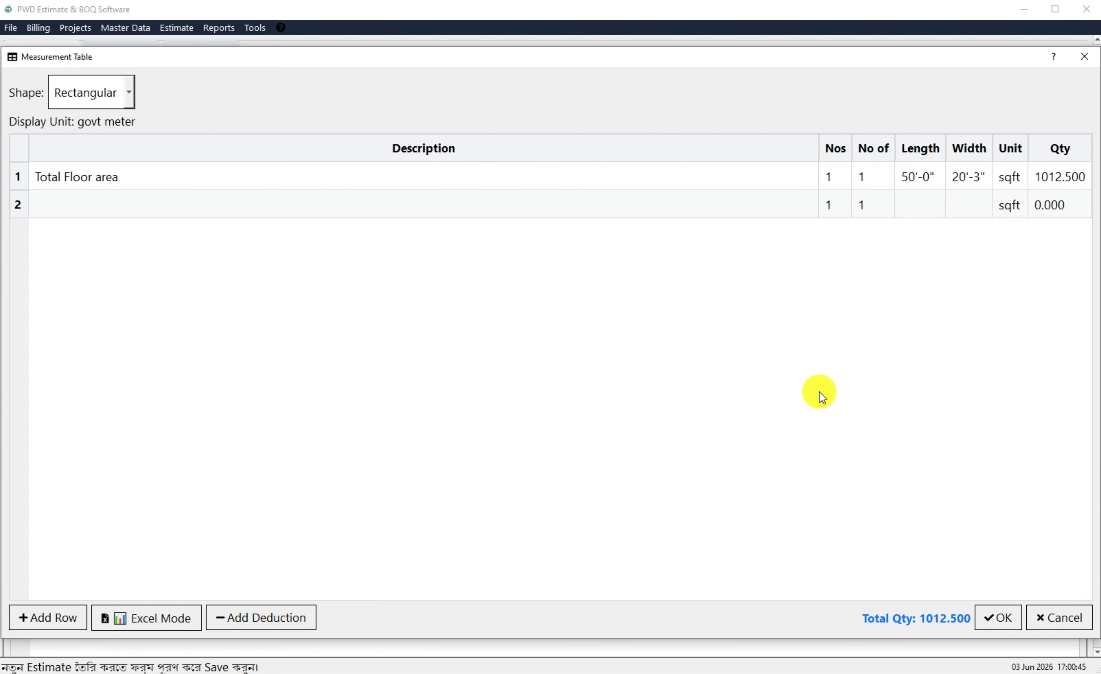
left_click(109, 199)
left_click(109, 198)
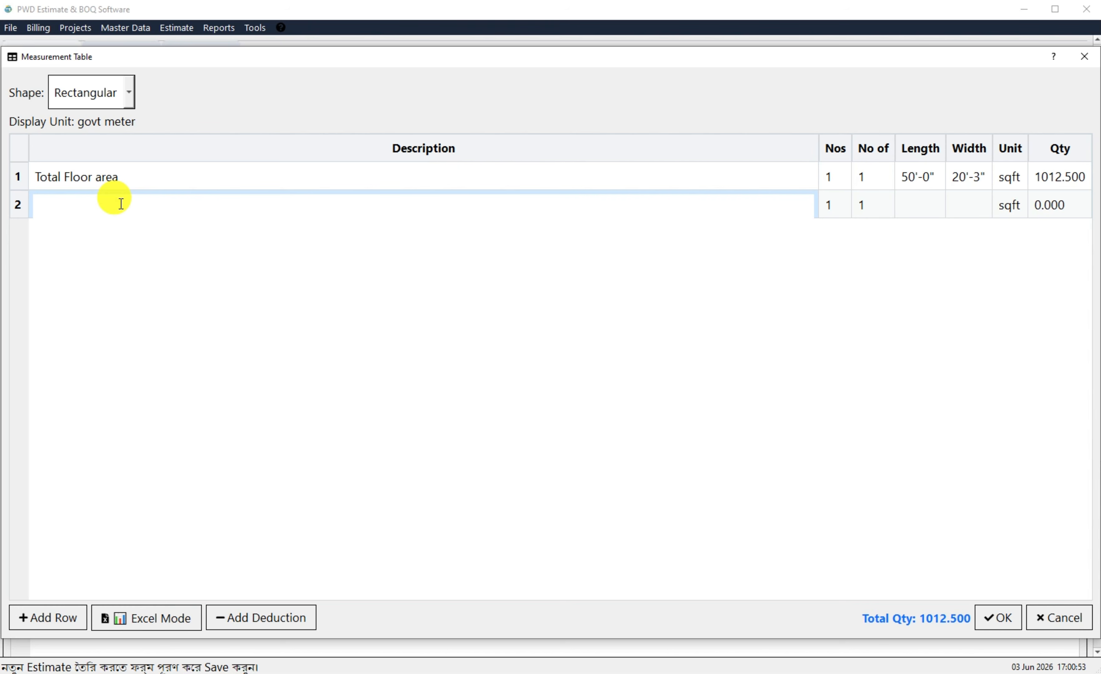
type("Deduction area")
left_click(99, 307)
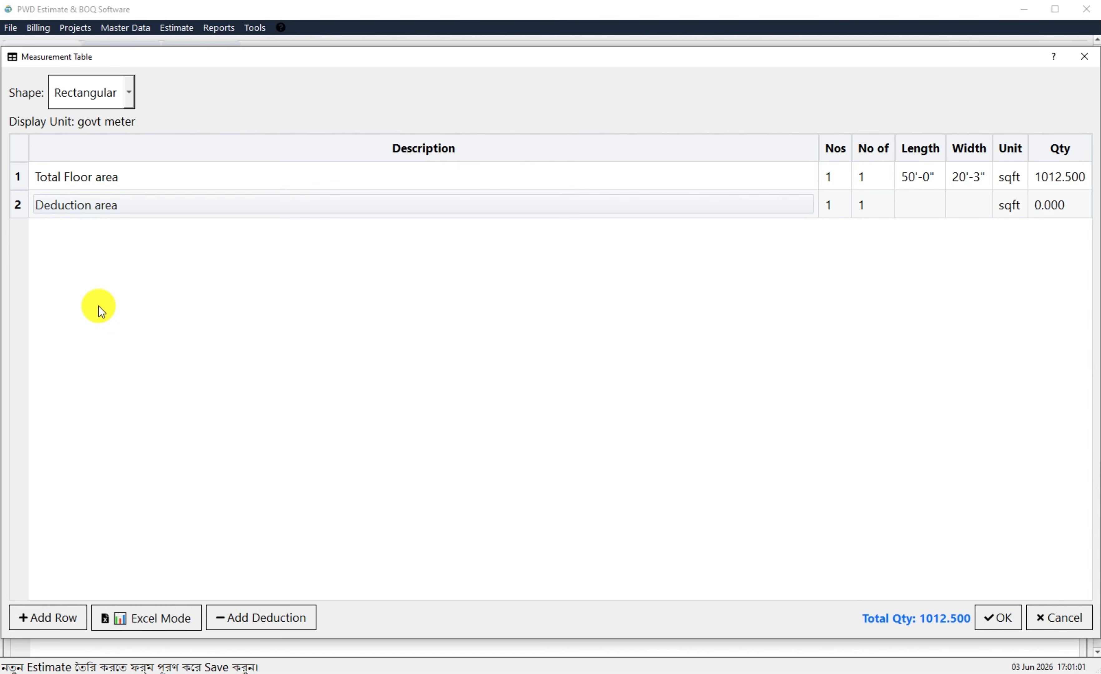
- Set the Deduction area row to 7'-0" long and 6'-0" wide, and accept the measurements for item 03.1.2
left_click(924, 203)
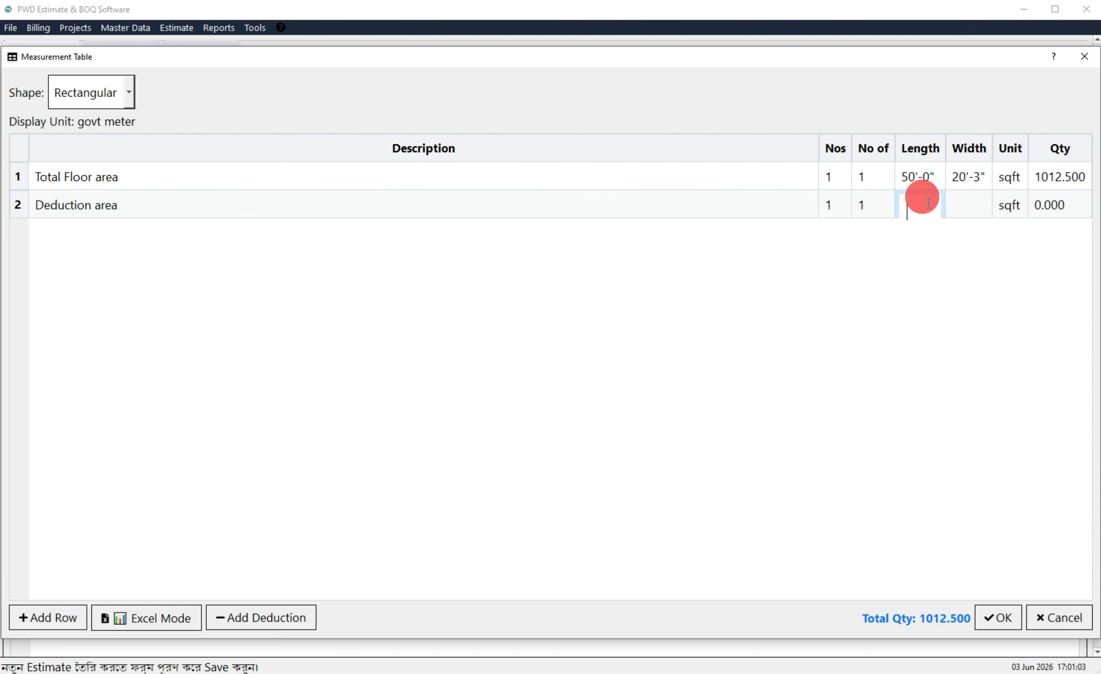
type("7")
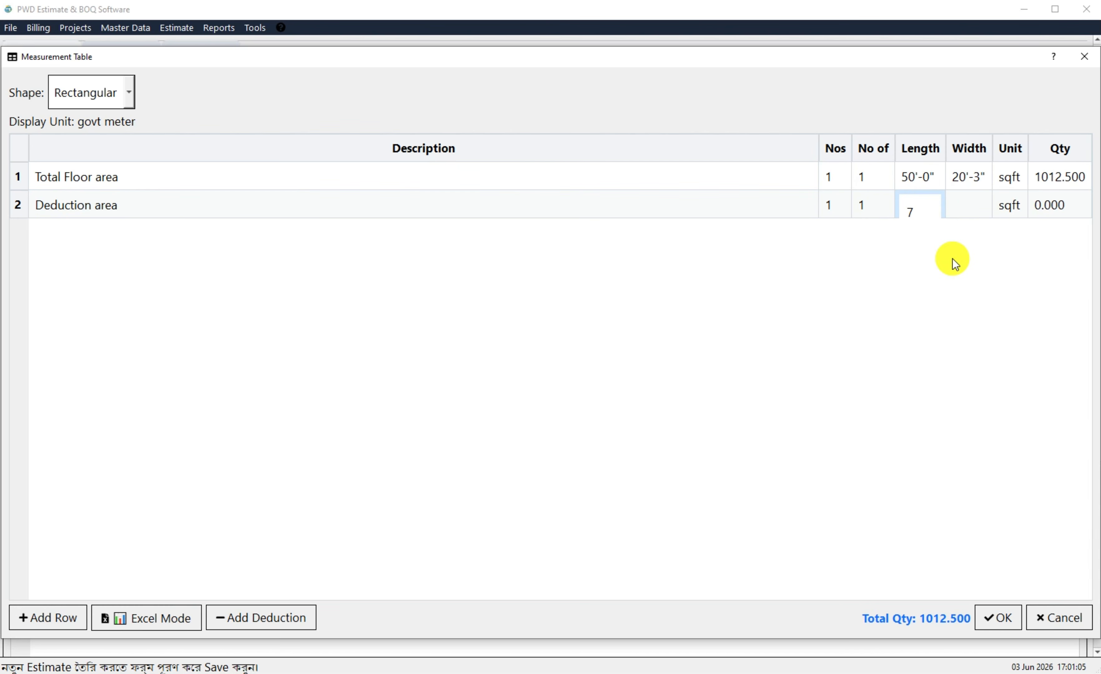
type("'-0\"")
left_click(953, 220)
left_click(957, 194)
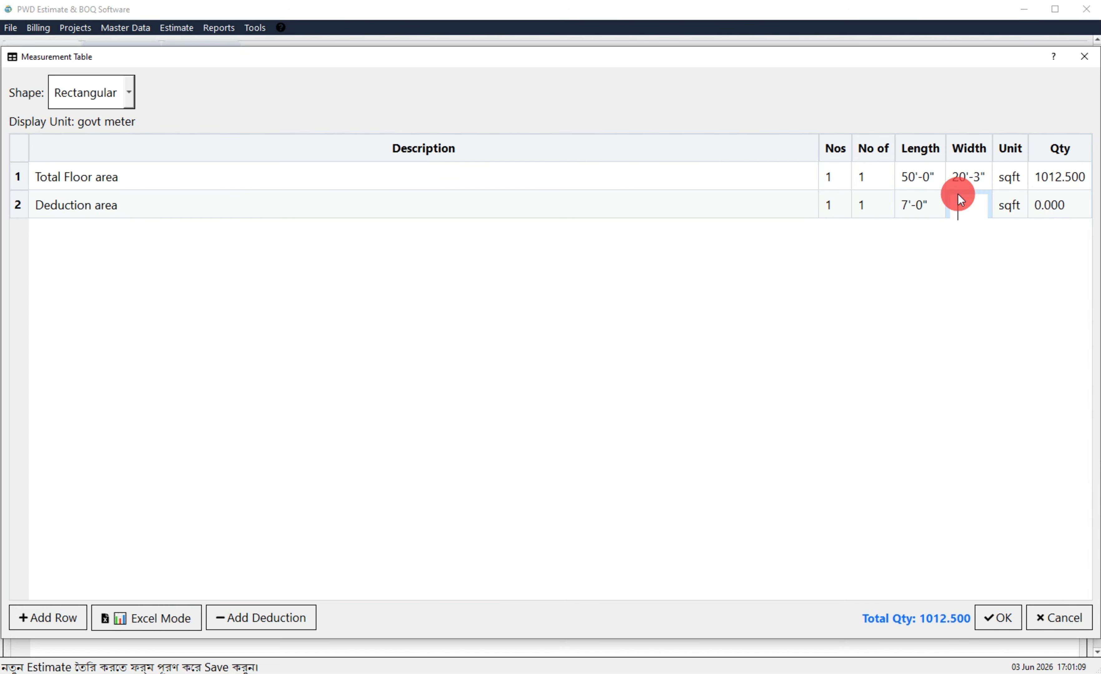
type("6\"")
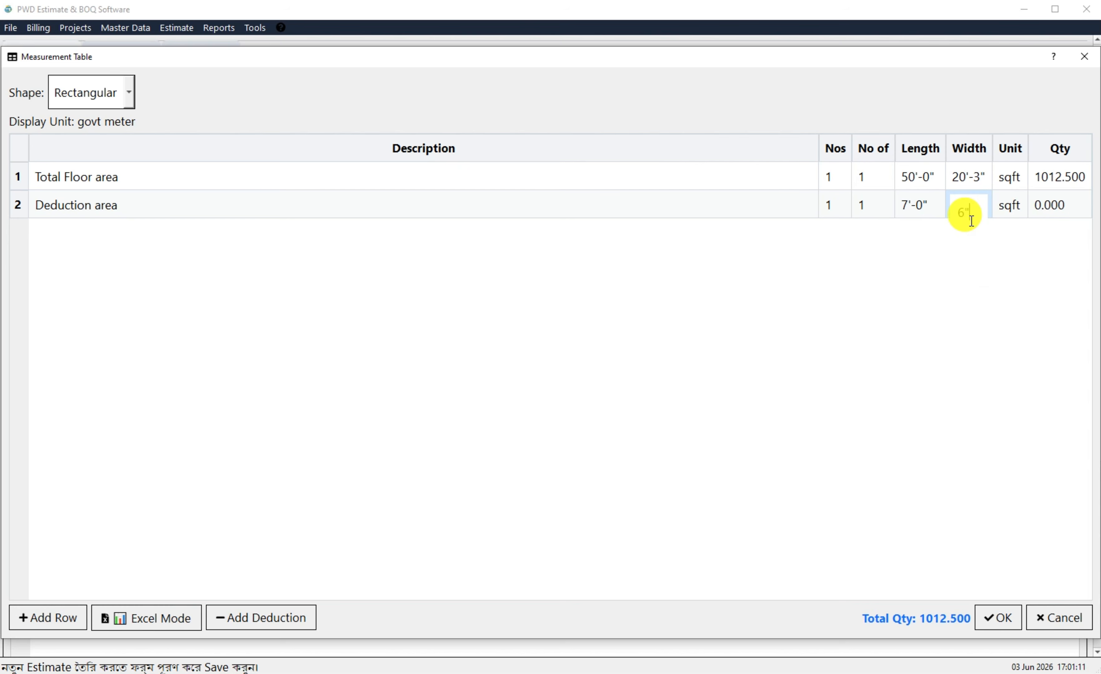
key("BackSpace")
type("'-0\"")
key("Return")
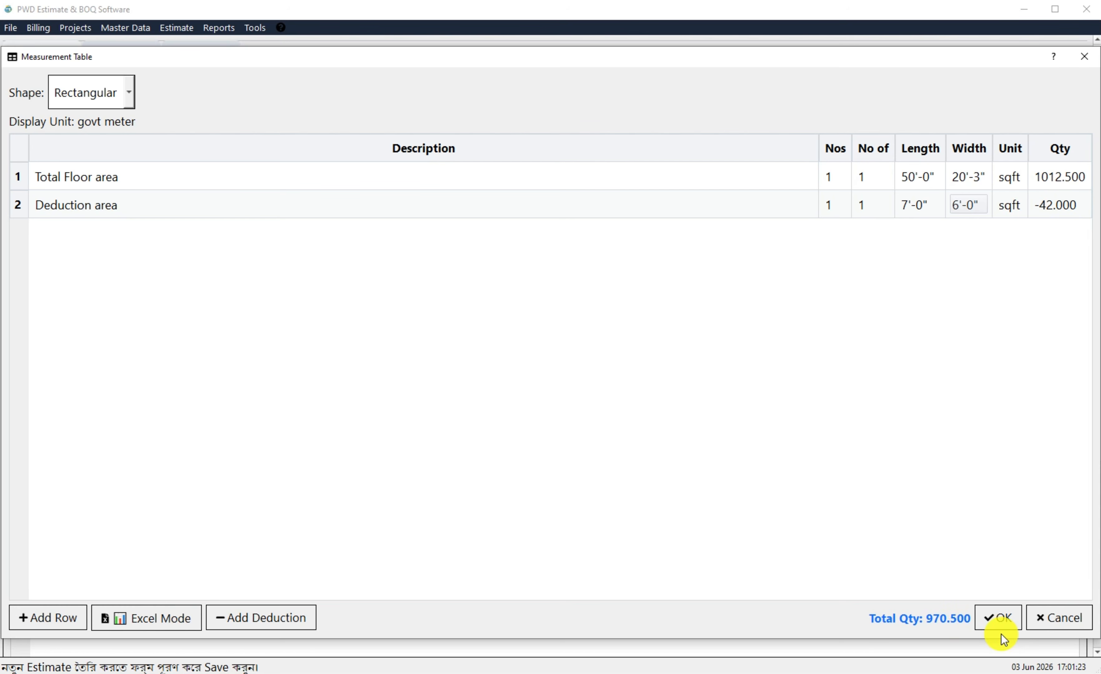
left_click(997, 617)
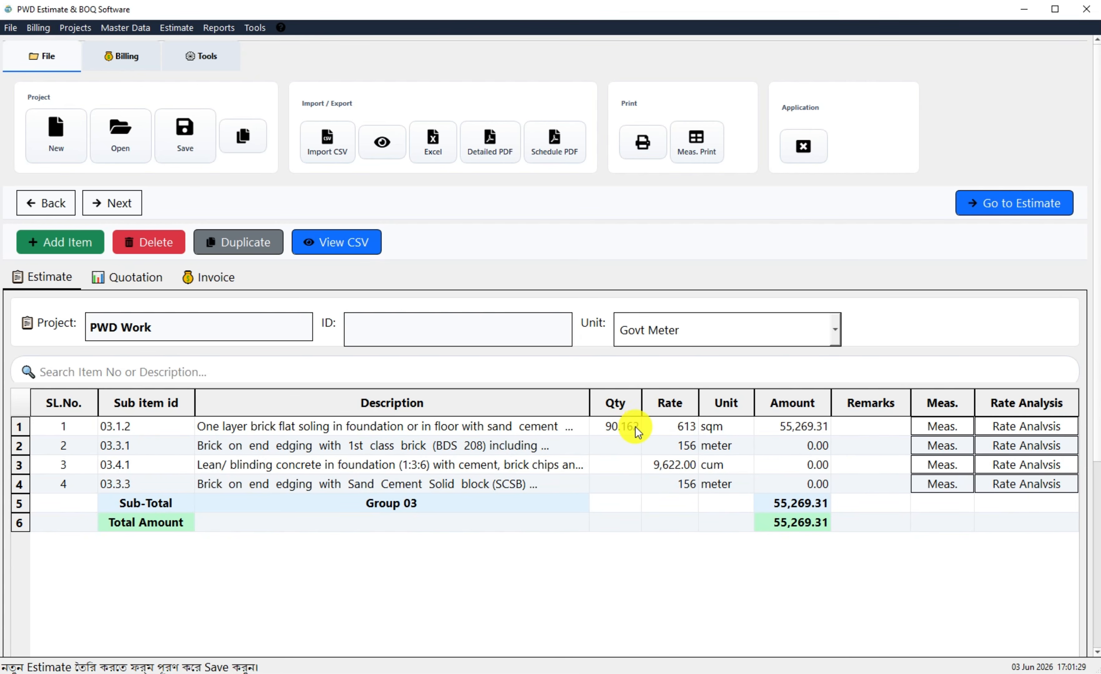
- Review the measurement table of item 03.1.2 and the unit options available for the estimate
left_click(941, 428)
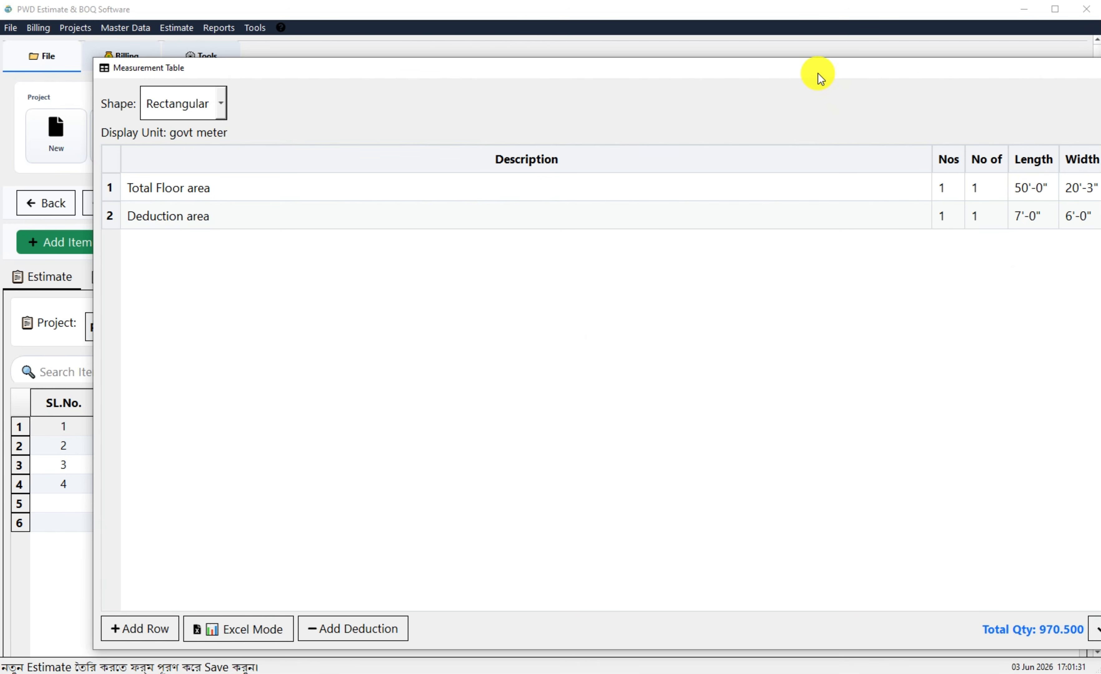
left_click_drag(818, 74, 687, 57)
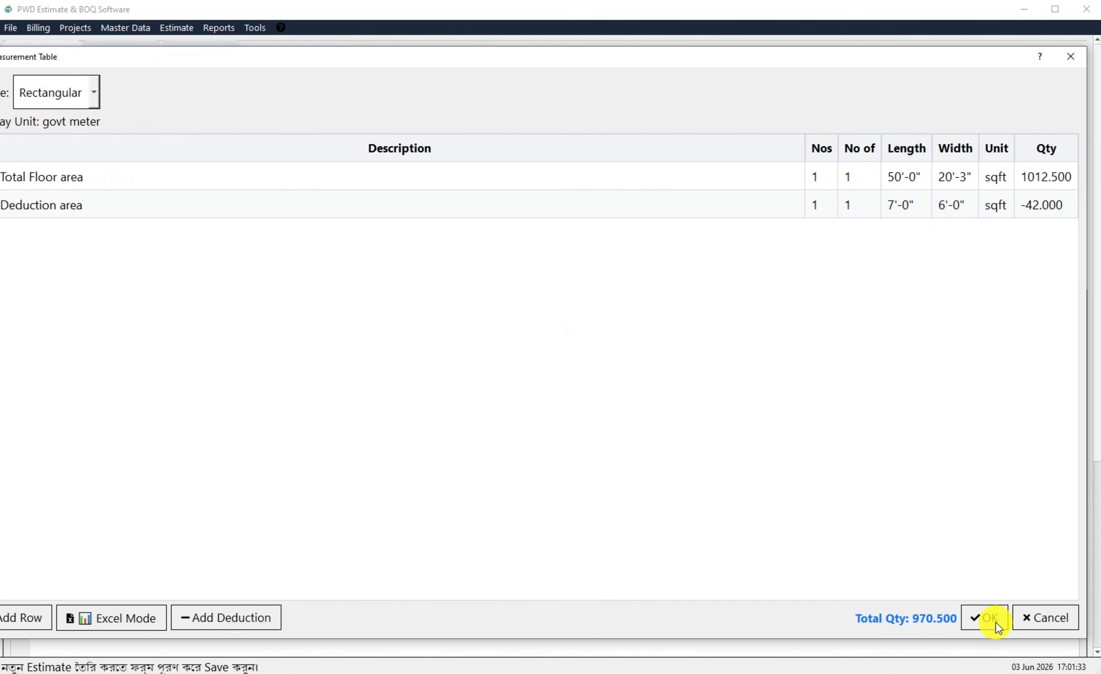
left_click(976, 606)
left_click(981, 620)
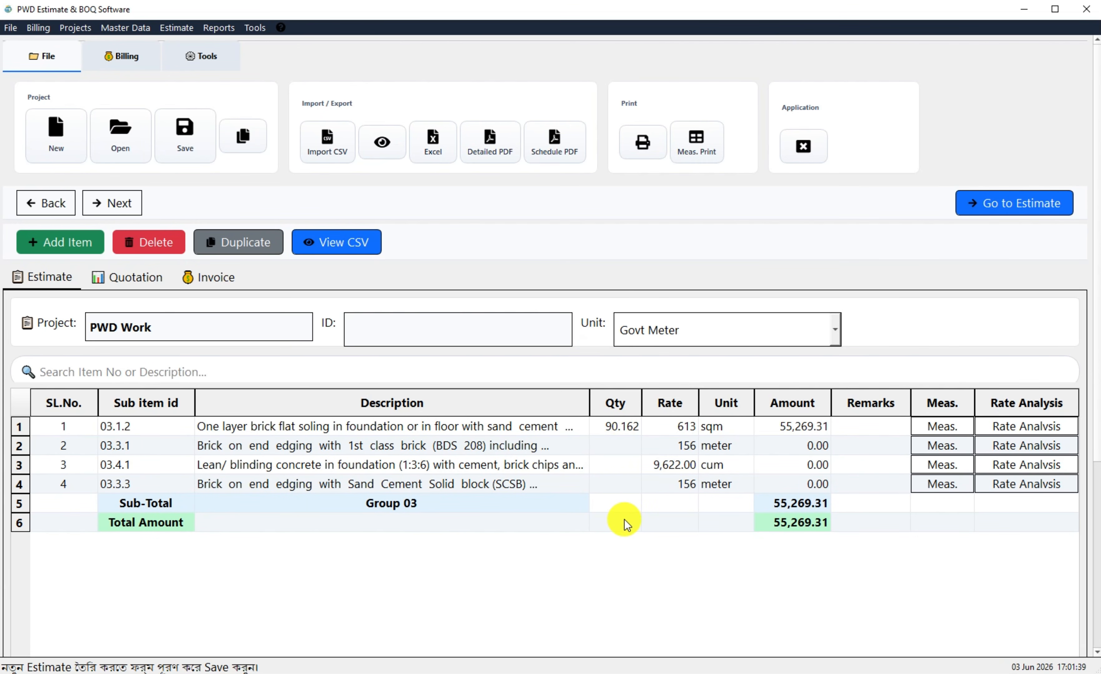
left_click(674, 338)
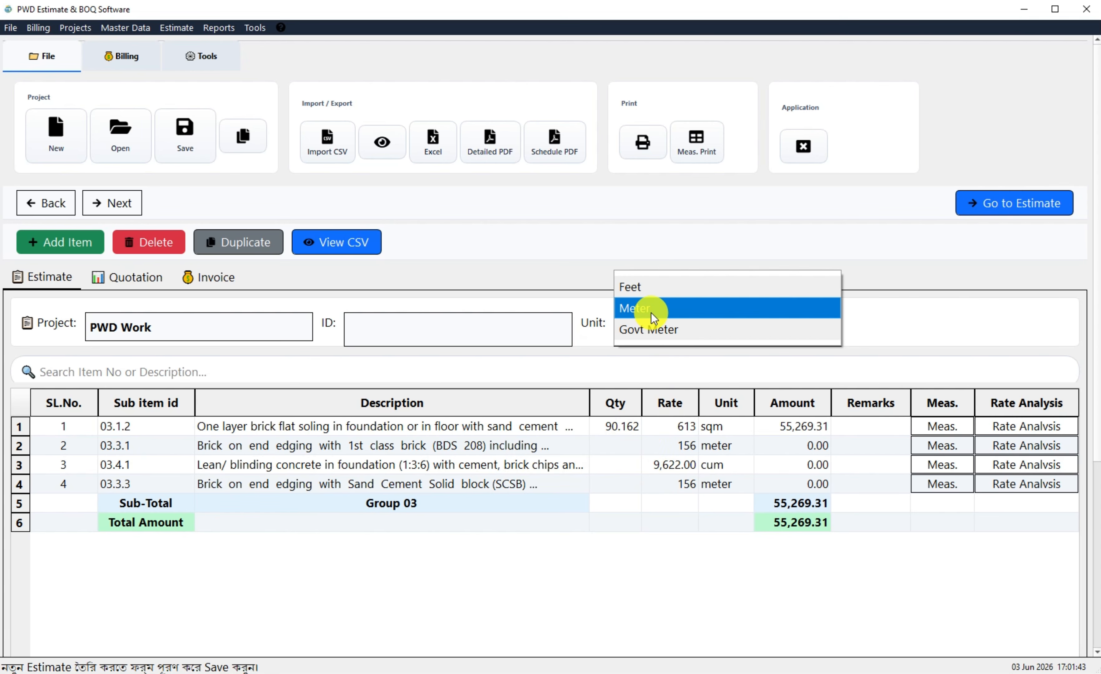
left_click(528, 281)
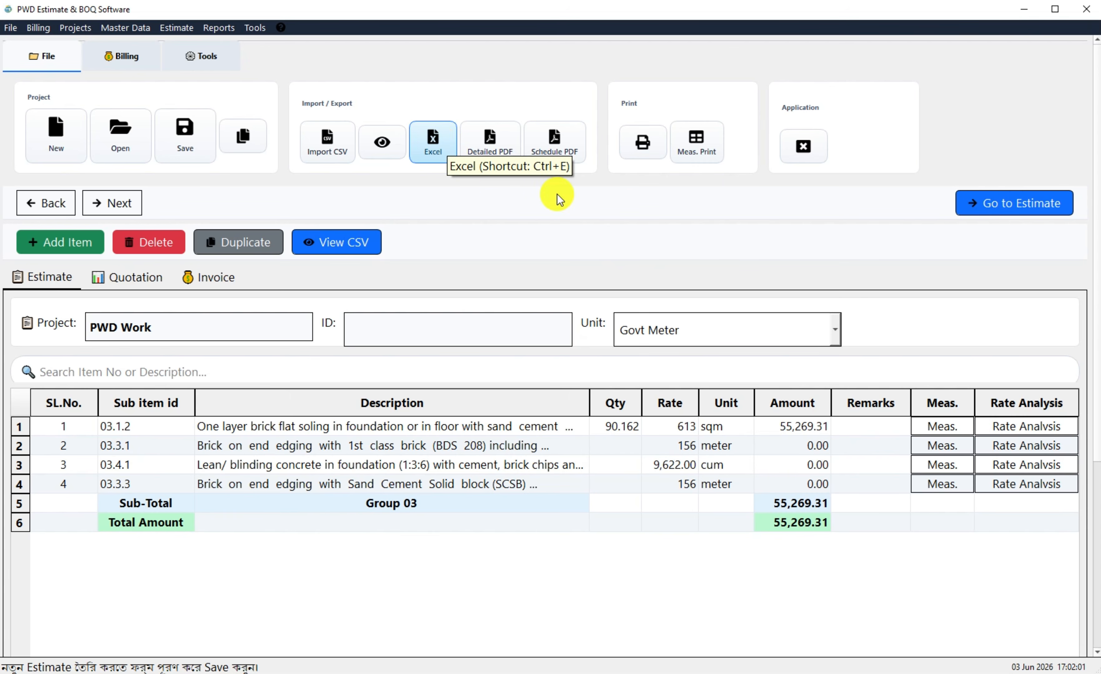
- Preview the estimate printout as a Detailed Estimate with measurements and as a summary-only Schedule Estimate, and close the preview
left_click(644, 143)
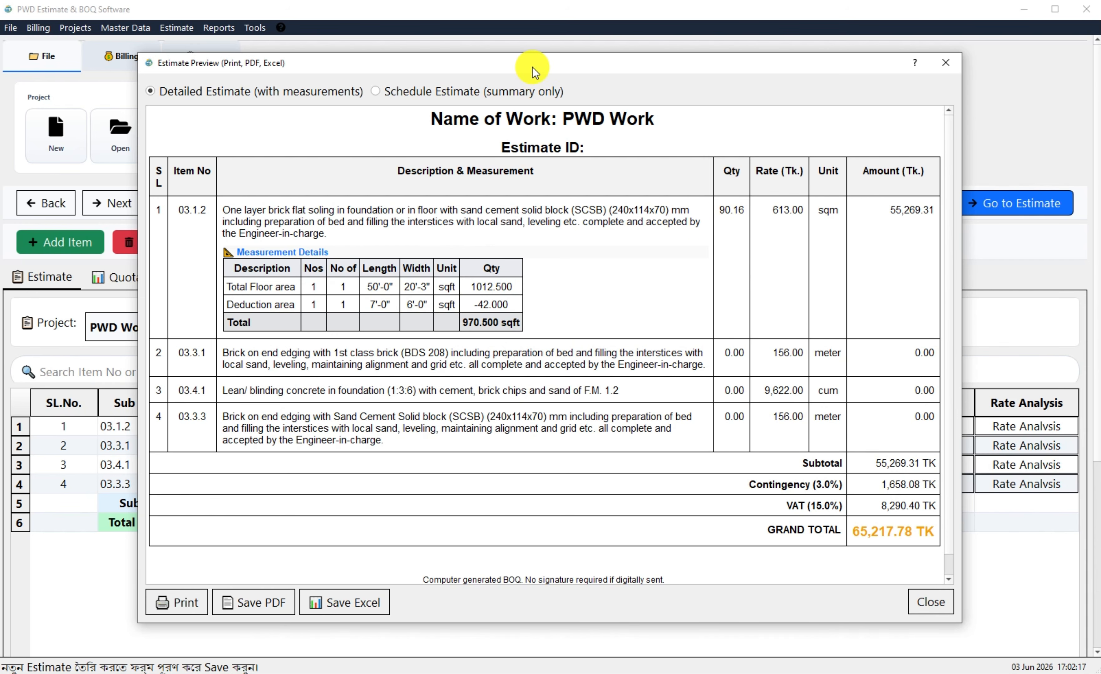
left_click_drag(532, 68, 499, 64)
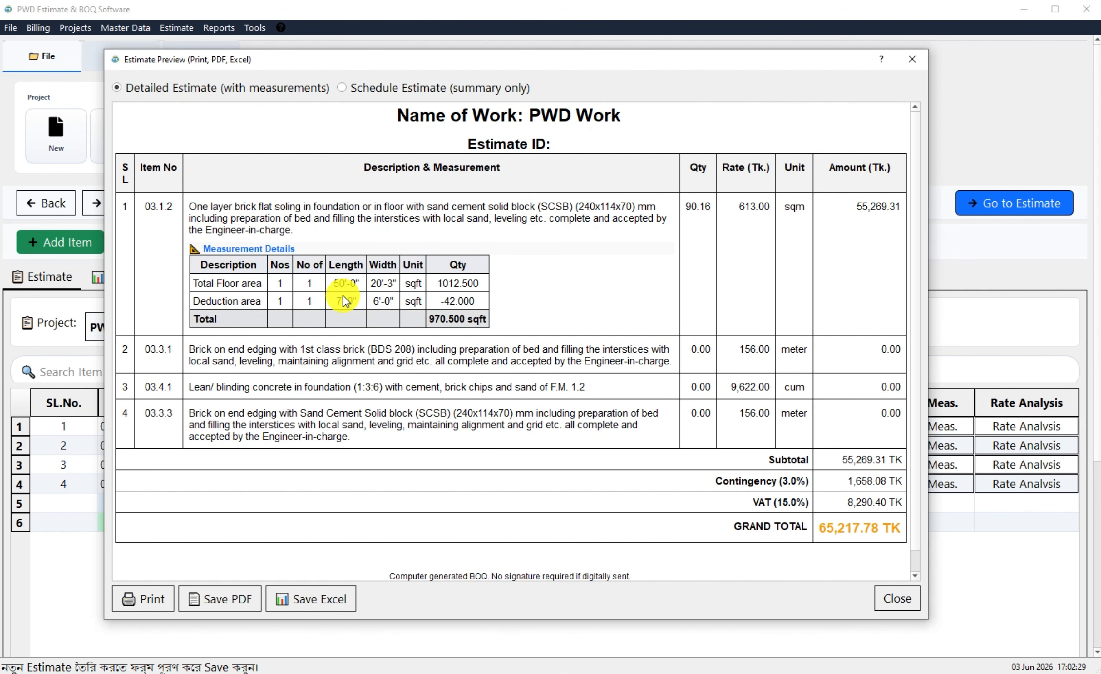
left_click(342, 90)
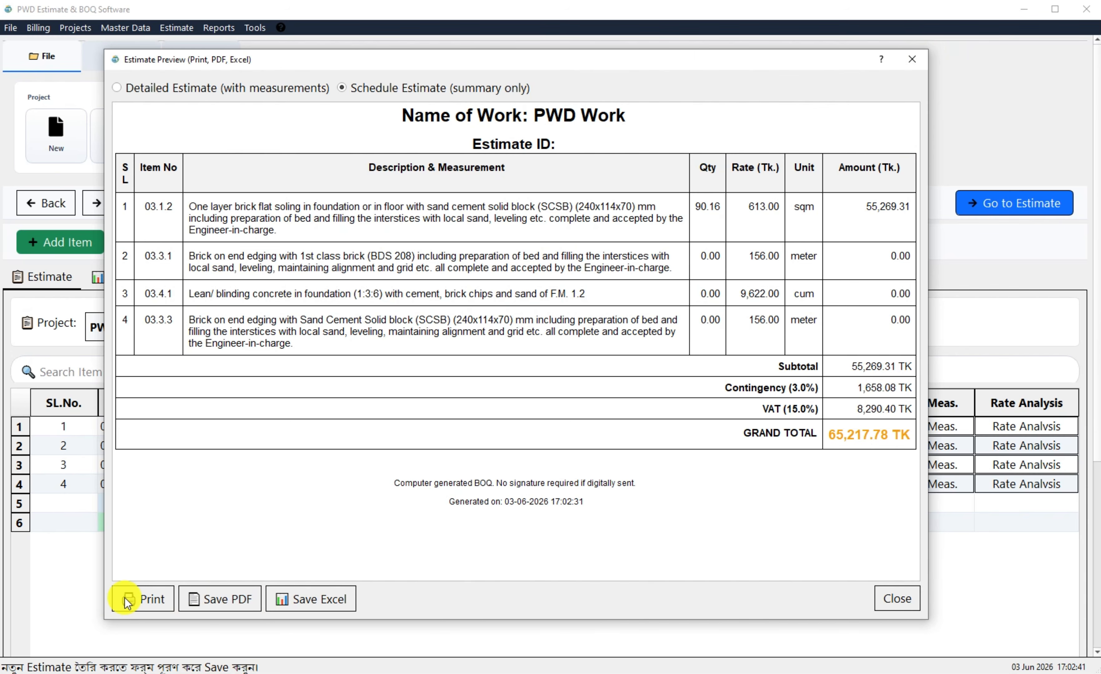
left_click(917, 60)
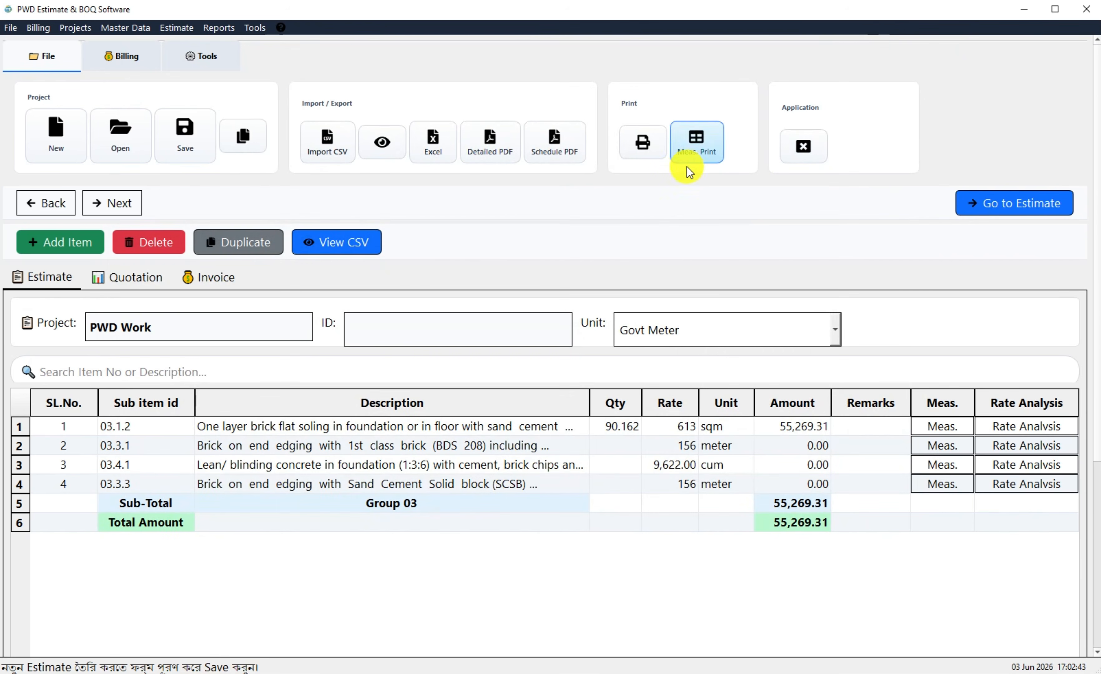
- Examine the measurement print preview in an enlarged window, and close it
left_click(701, 150)
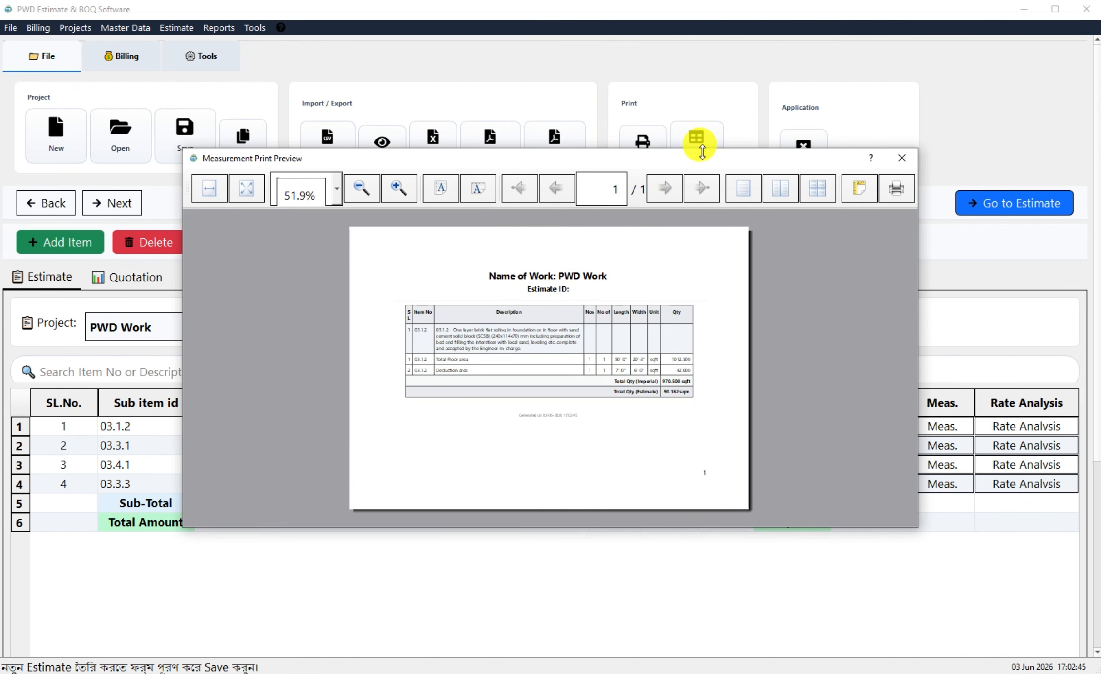
left_click_drag(914, 523, 1009, 533)
left_click_drag(696, 524, 696, 673)
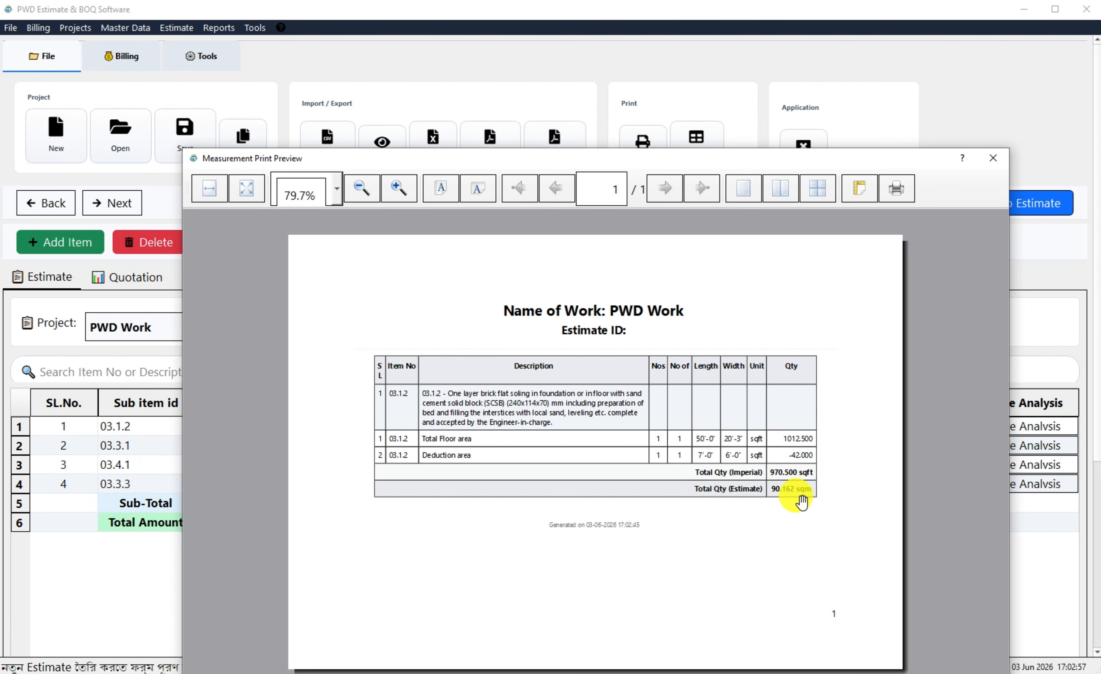
left_click(992, 158)
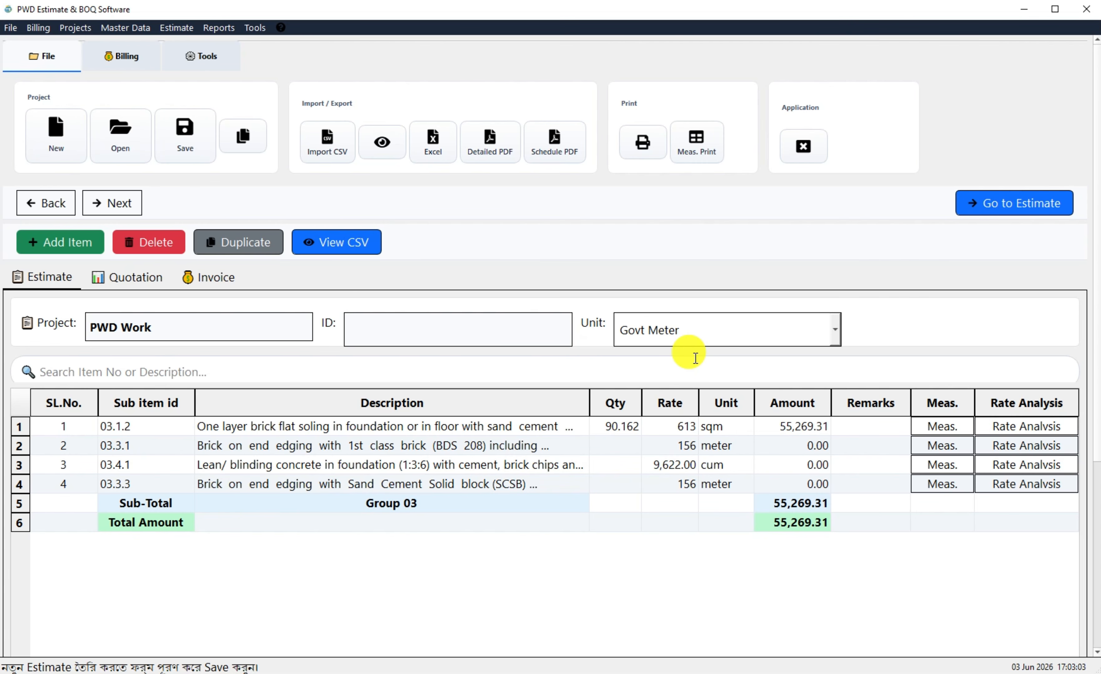
- Export the estimate to an Excel file named "RIMON rate Work BD" in the PWD folder
left_click(427, 141)
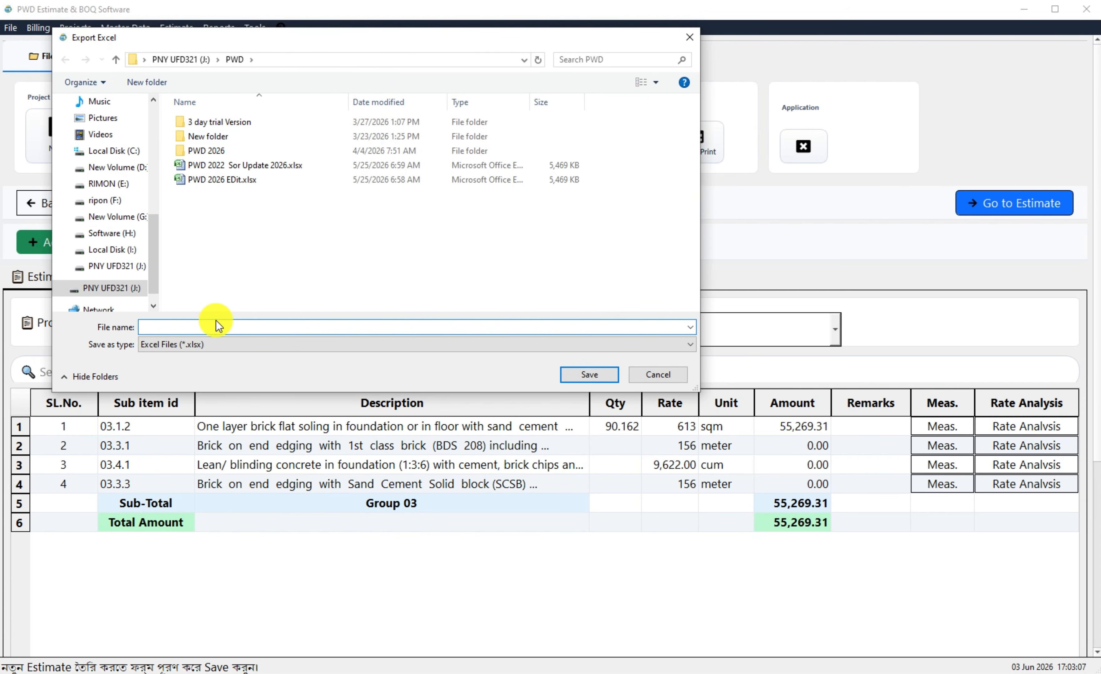
type("RIM")
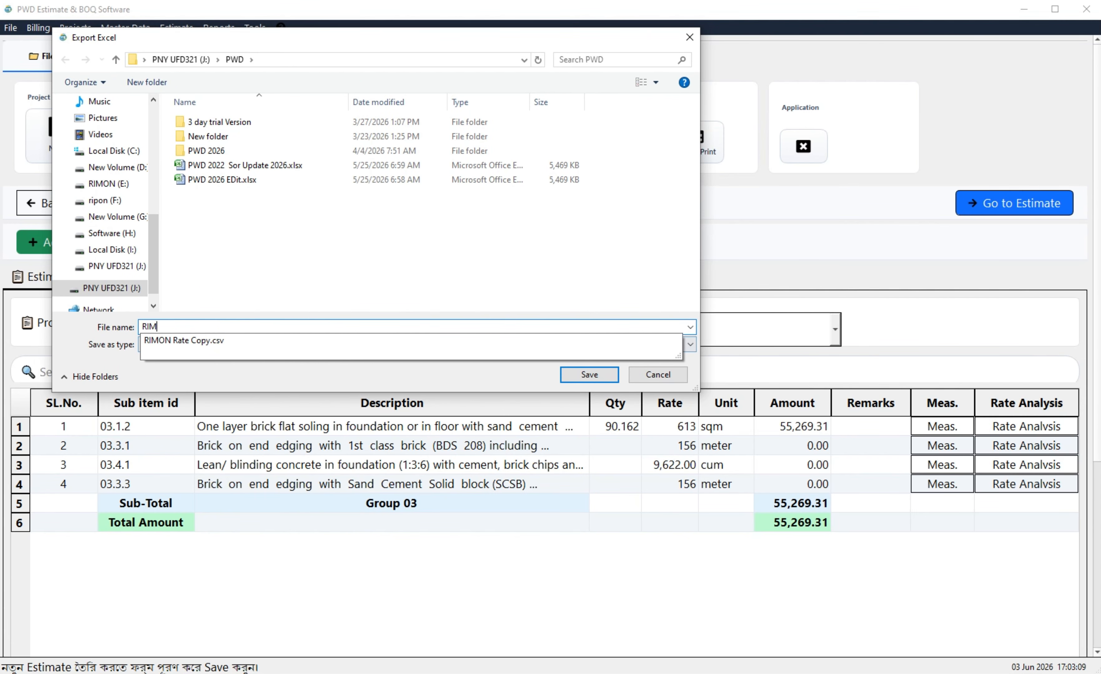
type("ON r")
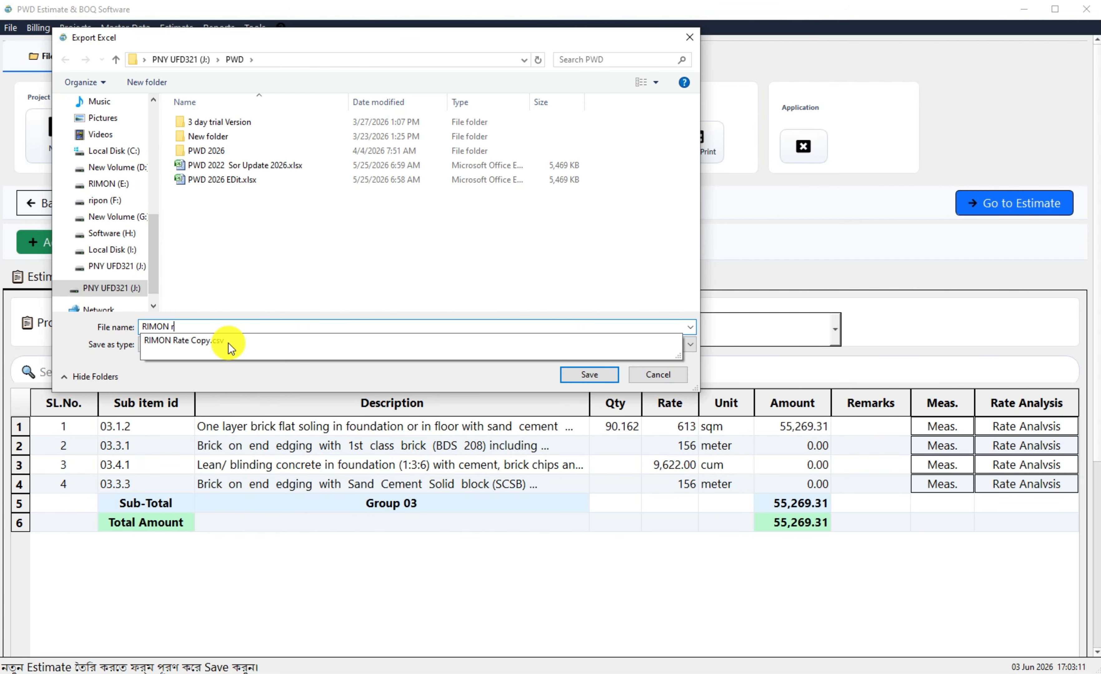
type("ate Work BD")
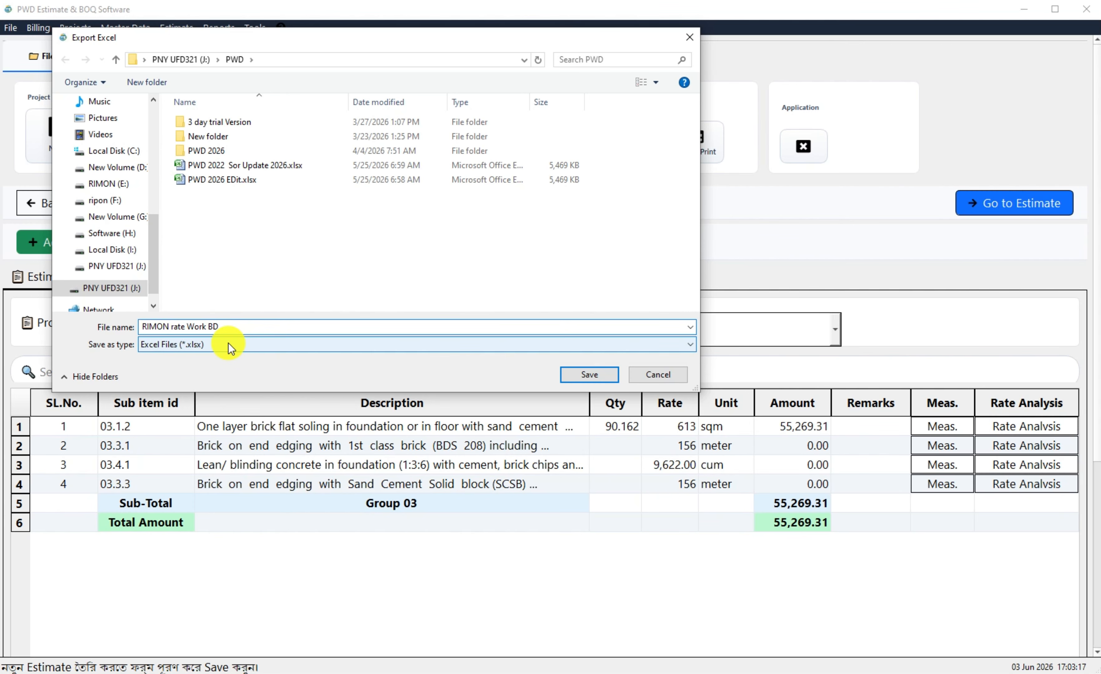
key("Return")
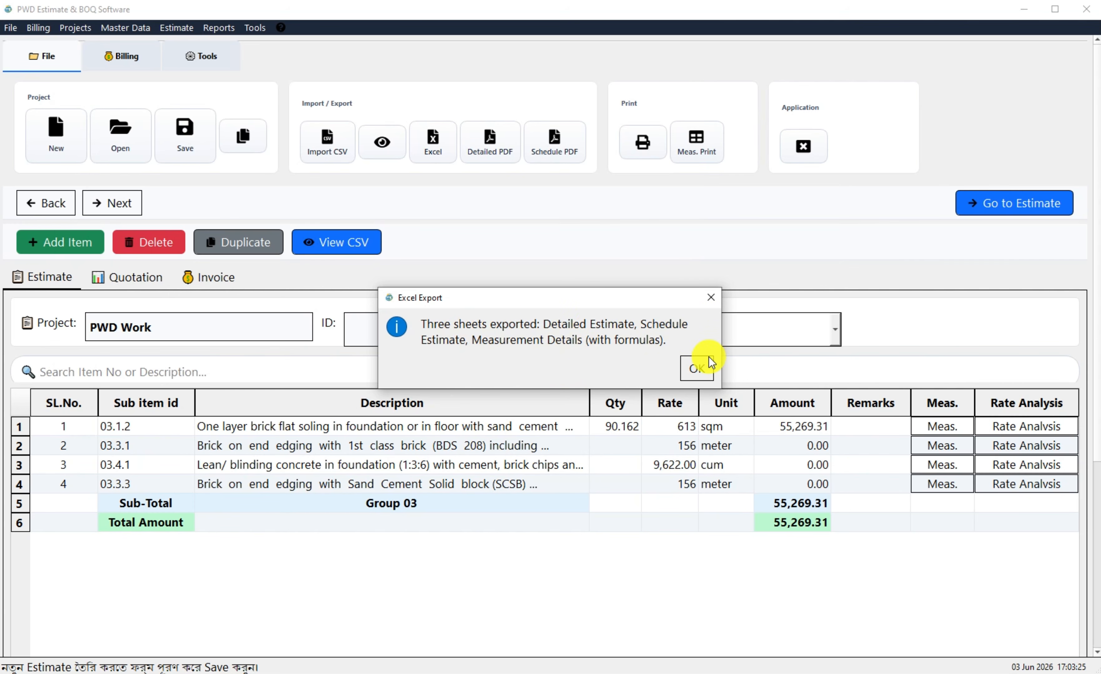
left_click(698, 371)
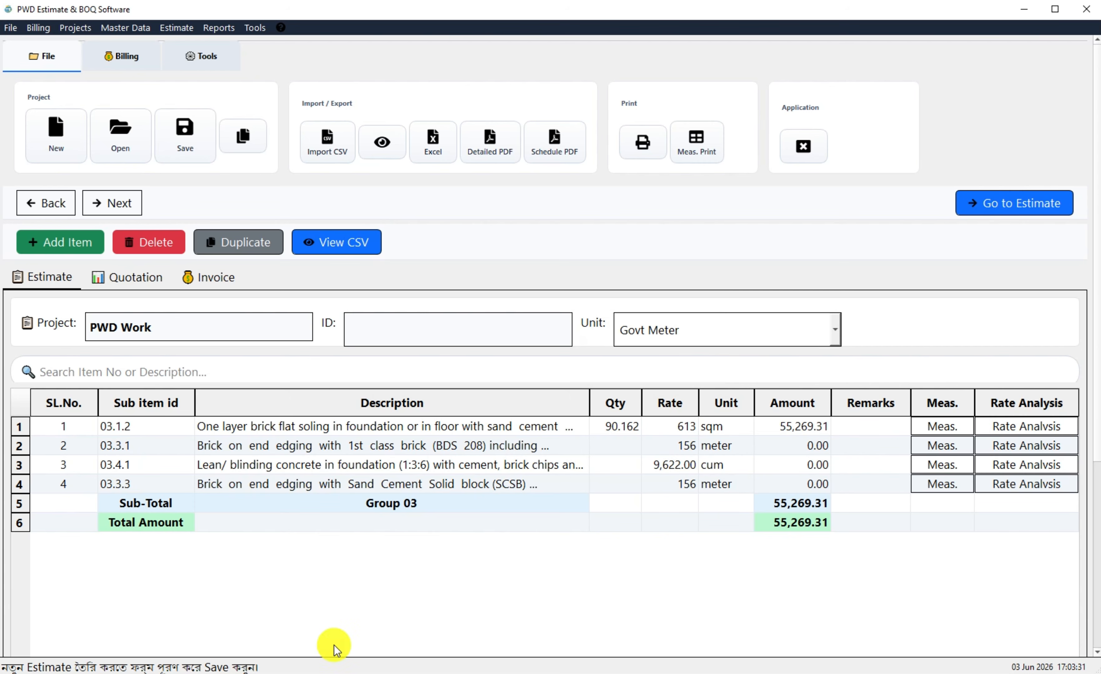
- Open the exported workbook RIMON rate Work BD.xlsx in Excel from File Explorer's recent files
key("super+e")
right_click(479, 282)
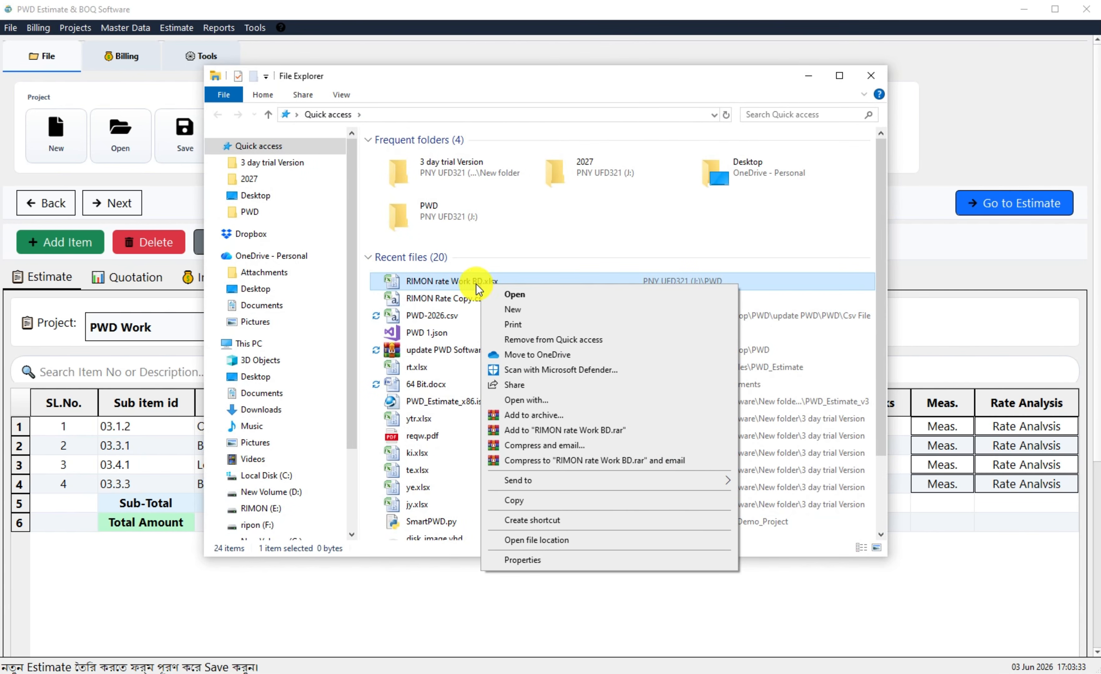
left_click(526, 294)
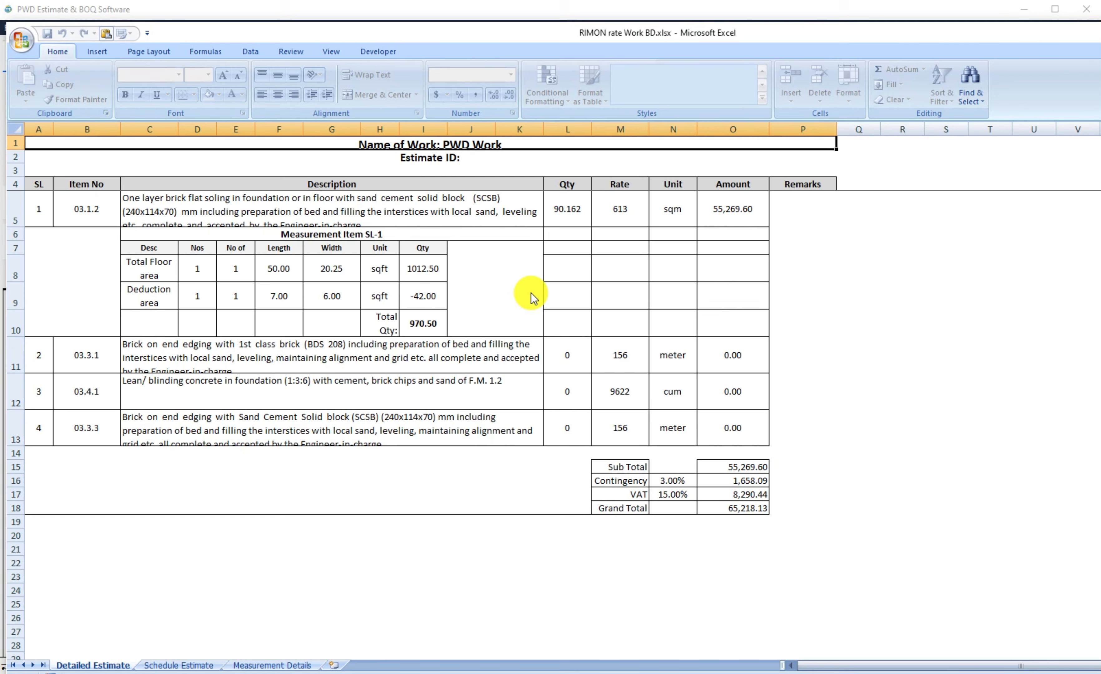
left_click(422, 629)
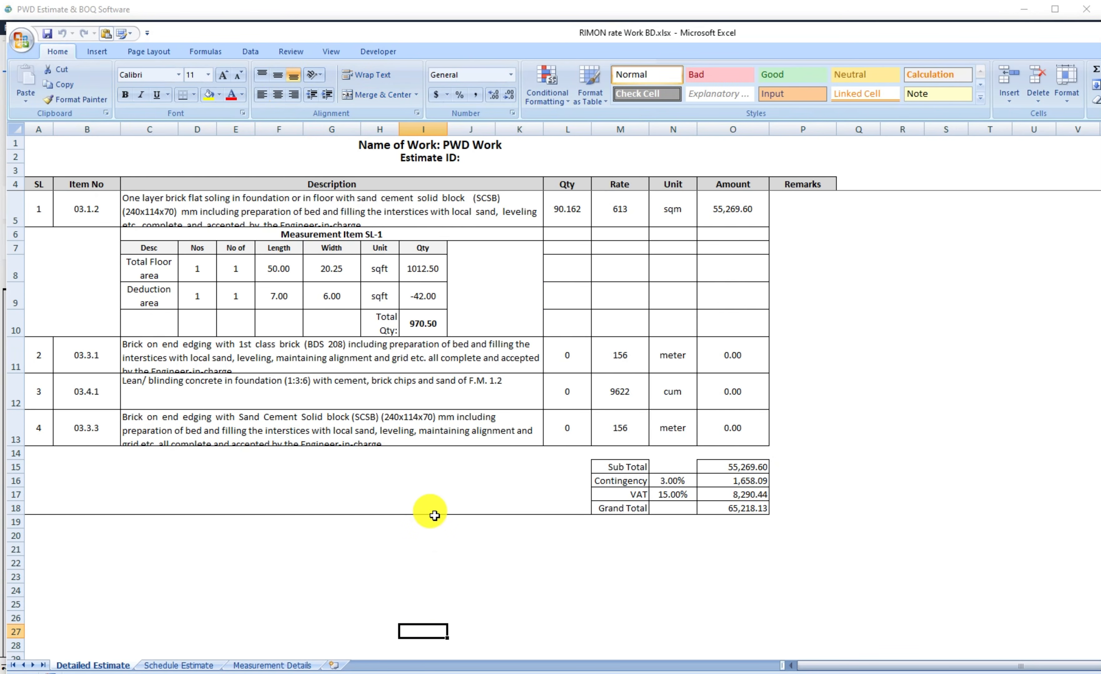
- Increase row 5's height to fit the full description of item 03.1.2, and narrow columns C, E, F, K and O
left_click(186, 198)
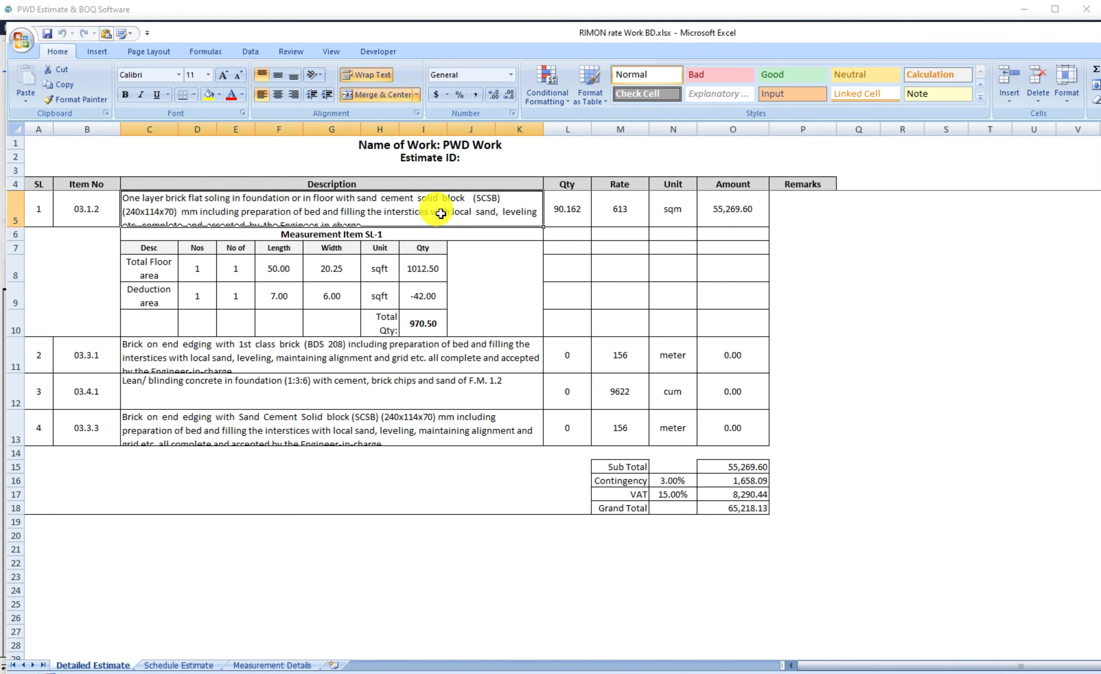
left_click_drag(21, 228, 20, 262)
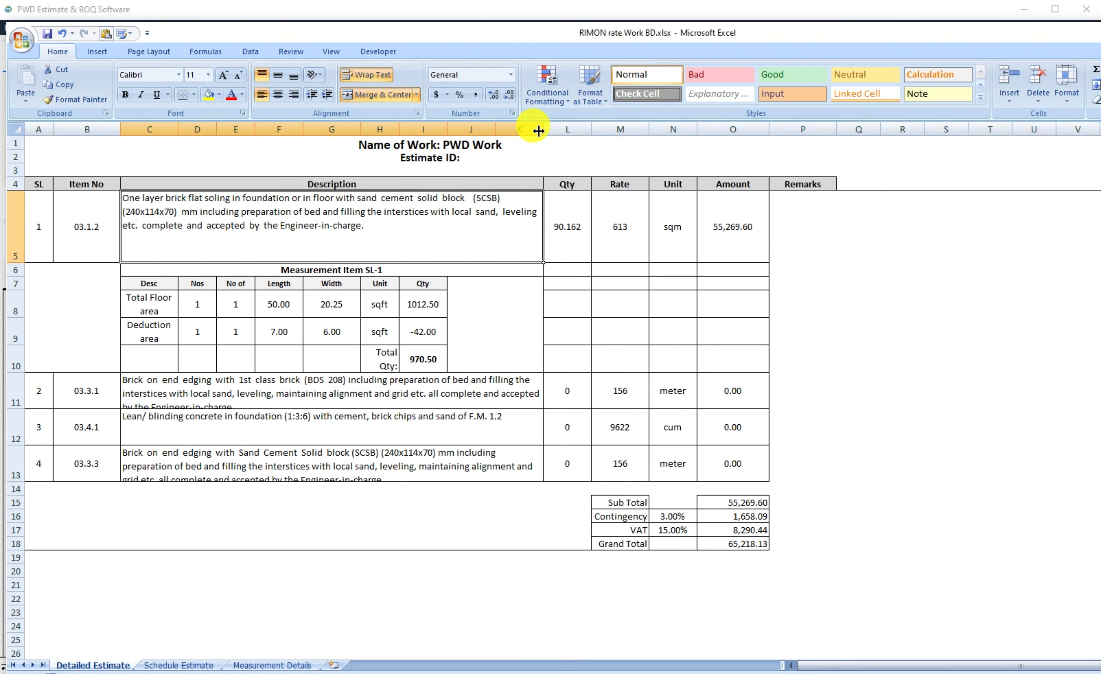
left_click_drag(543, 129, 509, 129)
left_click_drag(178, 130, 161, 129)
left_click_drag(240, 135, 267, 129)
left_click_drag(700, 129, 691, 129)
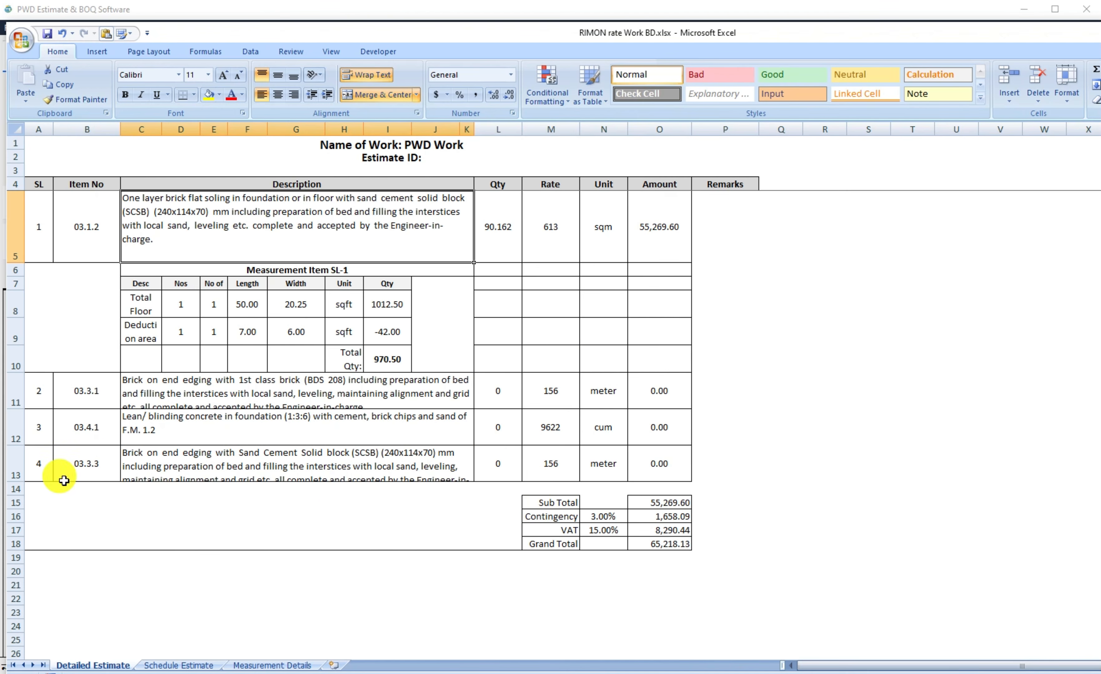
- Increase the heights of rows 11, 12 and 13 so the remaining item descriptions fit completely
left_click_drag(22, 482, 21, 510)
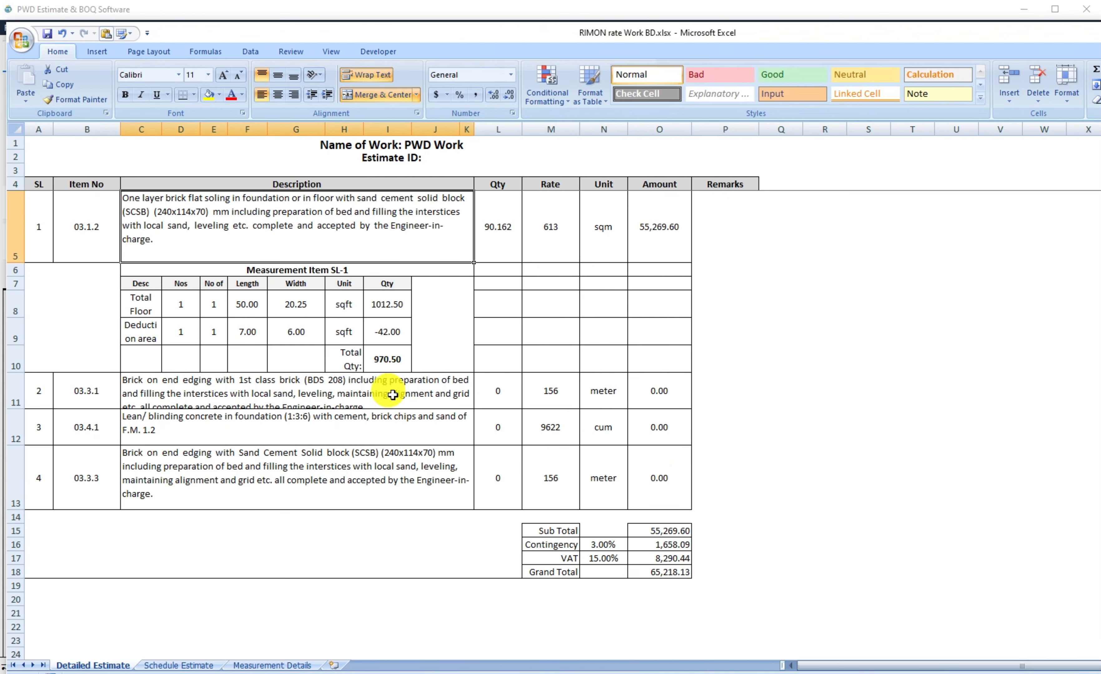
left_click_drag(18, 409, 19, 427)
left_click_drag(13, 469, 14, 471)
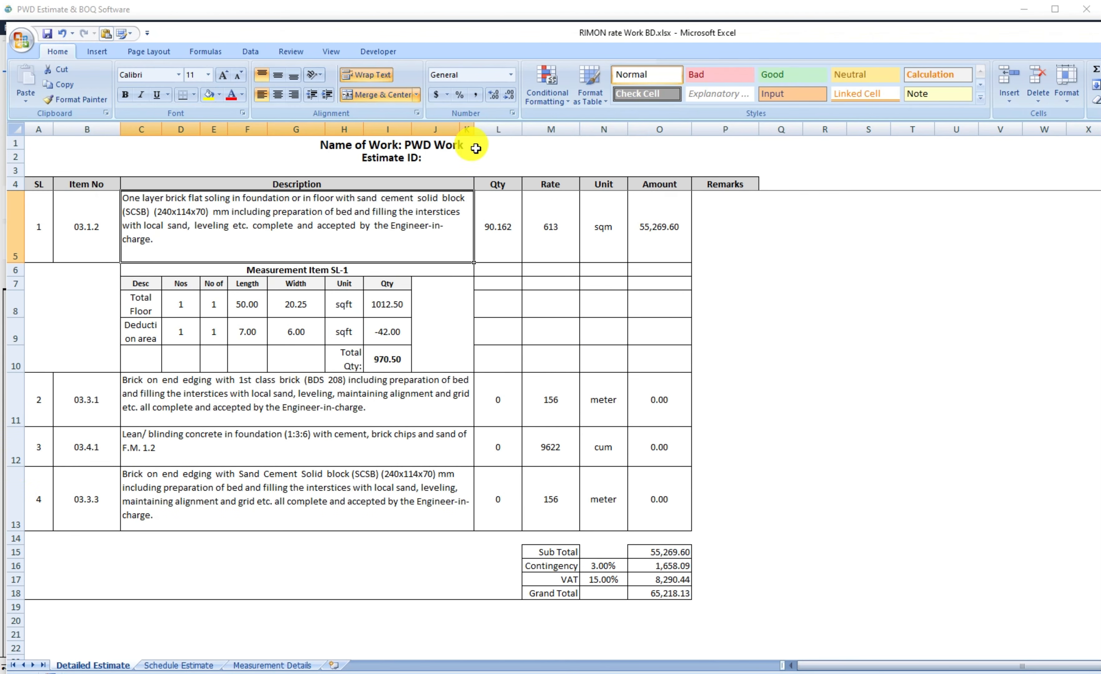
- Narrow the SL, Item No, Qty and Unit columns closely around their contents
left_click_drag(118, 128, 38, 129)
left_click(747, 274)
left_click_drag(479, 129, 462, 129)
left_click_drag(568, 128, 554, 129)
left_click(739, 270)
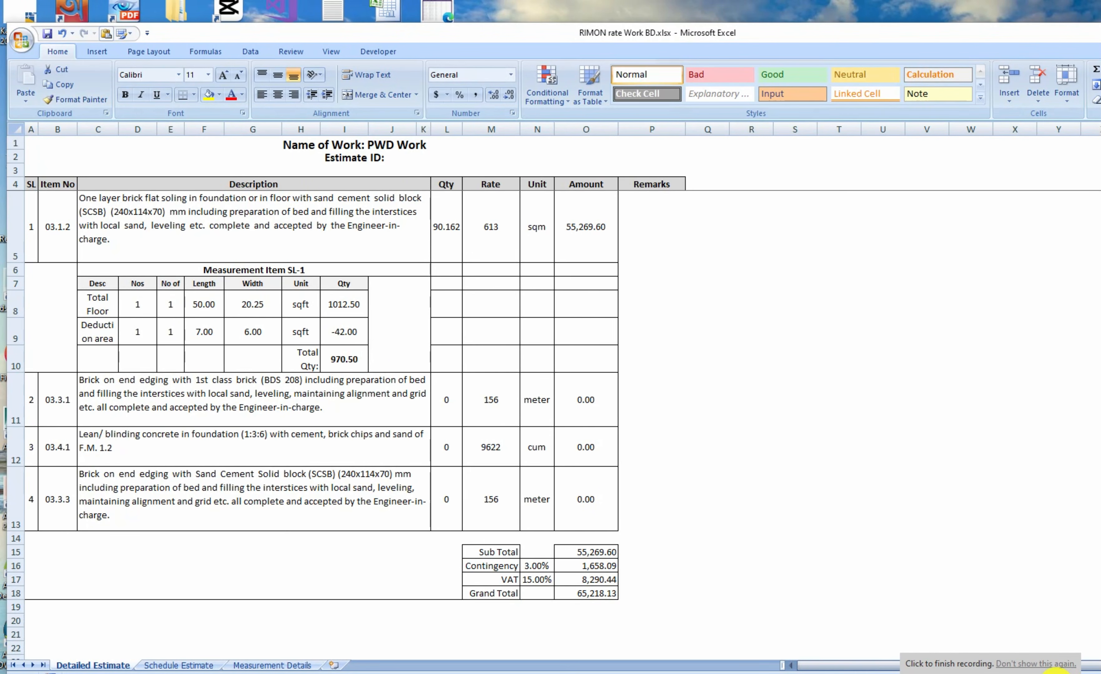
- Widen column C slightly so the Total Floor area and Deduction area labels fit in their cells
left_click(173, 343)
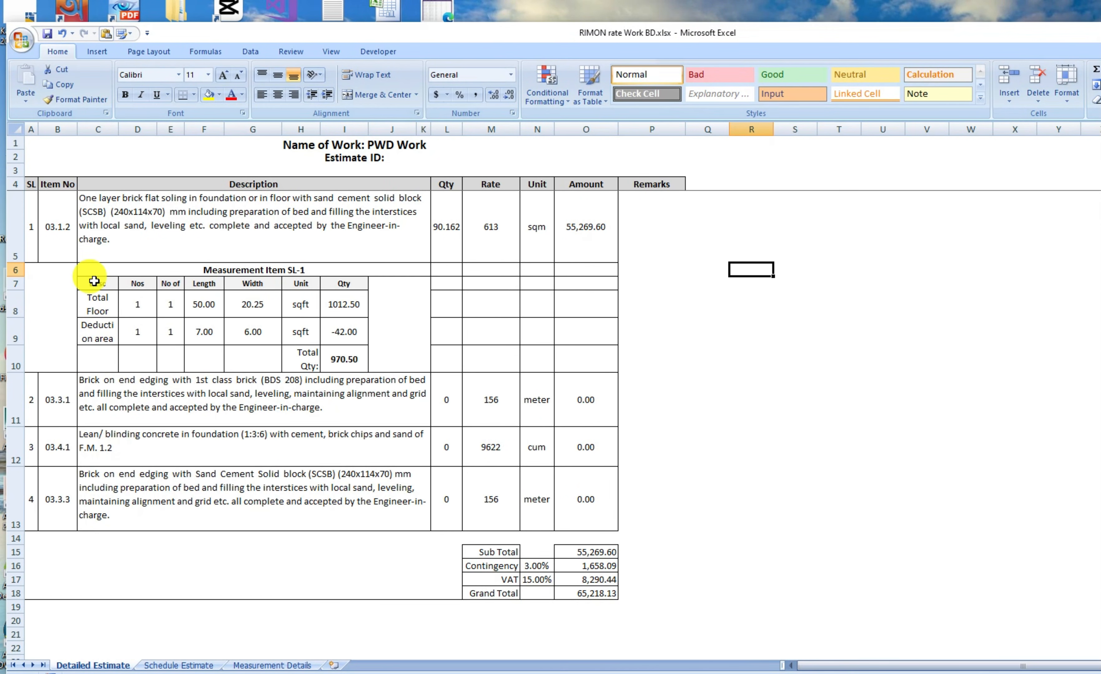
left_click(126, 129)
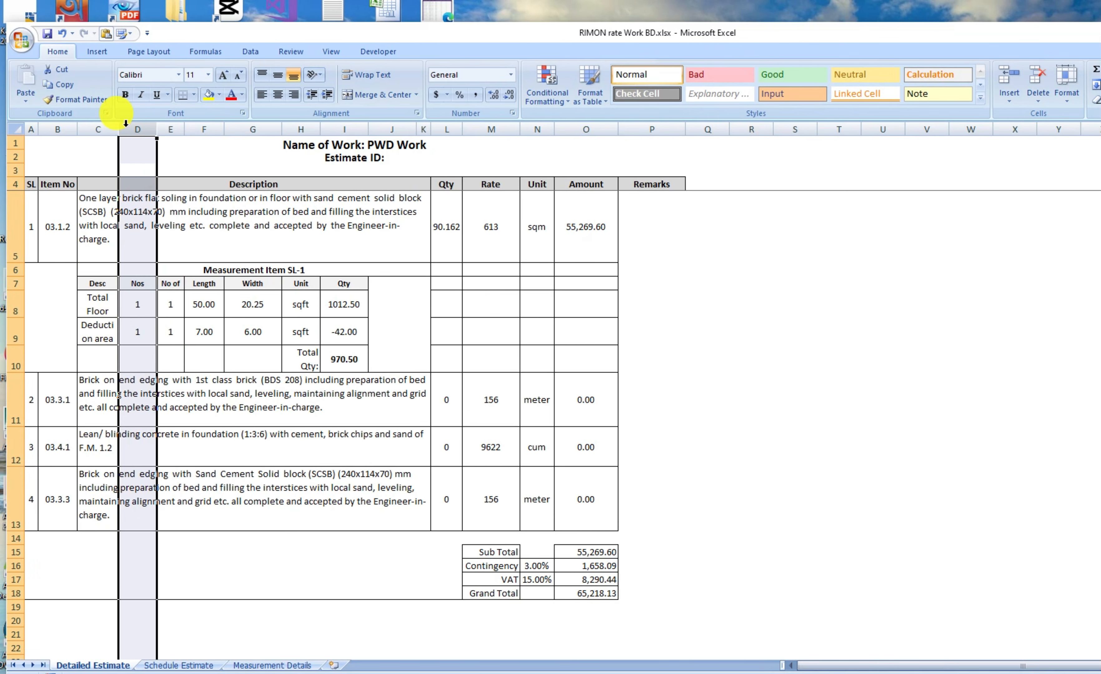
left_click_drag(118, 129, 134, 128)
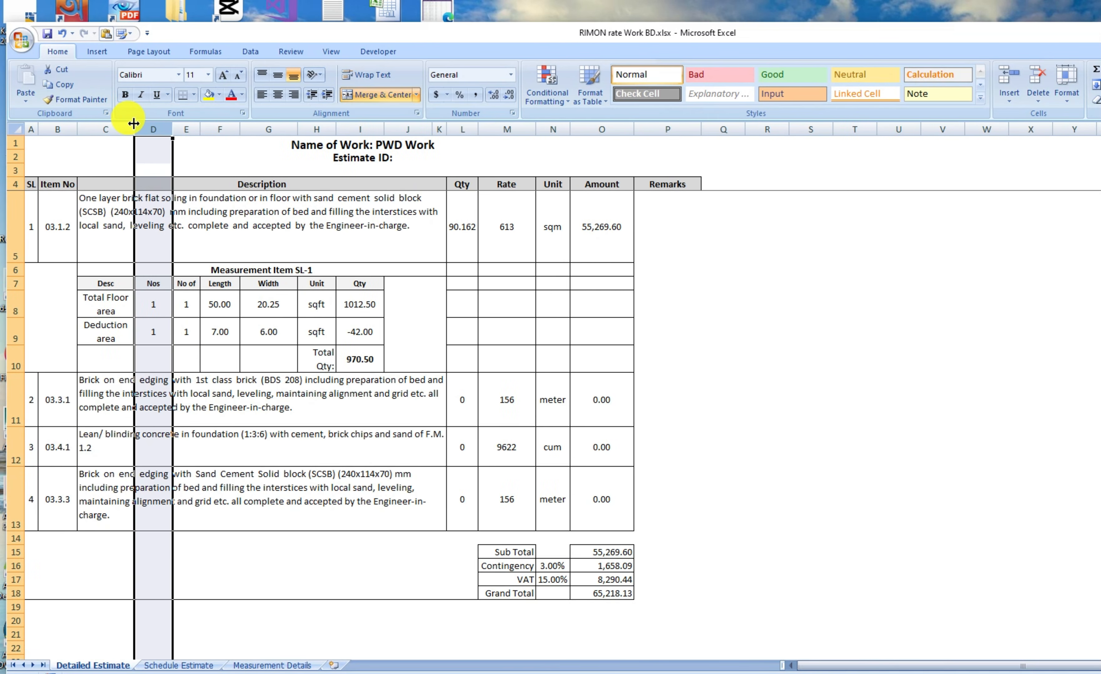
left_click(285, 407)
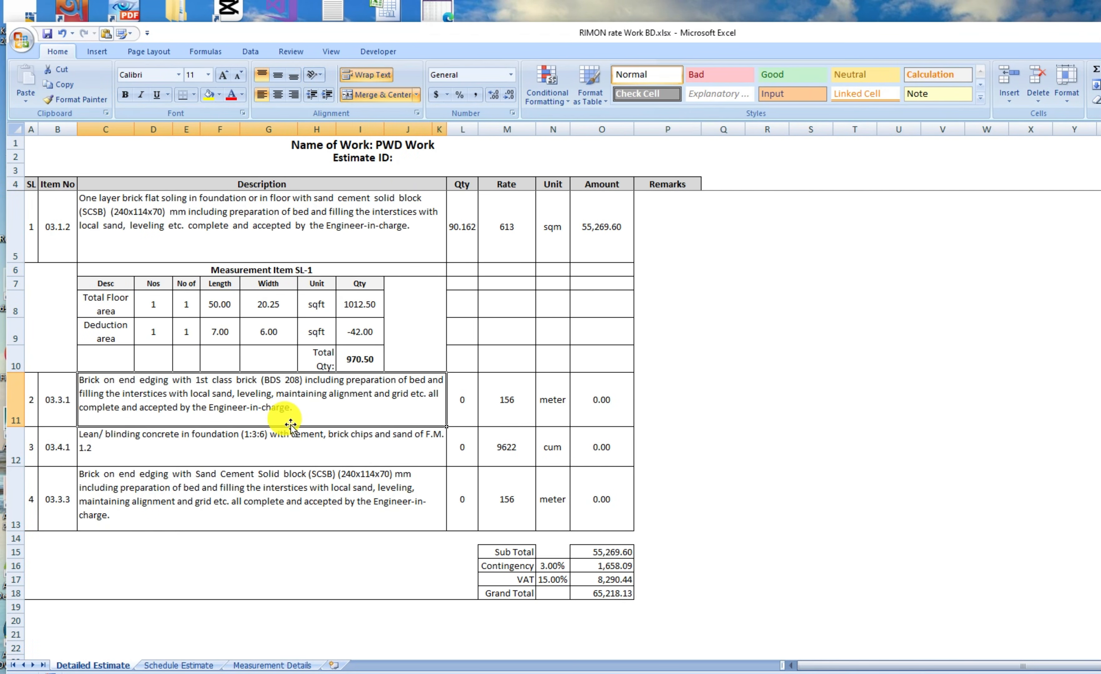
- Reduce row 5's height to just fit the three-line description of item 03.1.2, and select that item's quantity cell
left_click(167, 229)
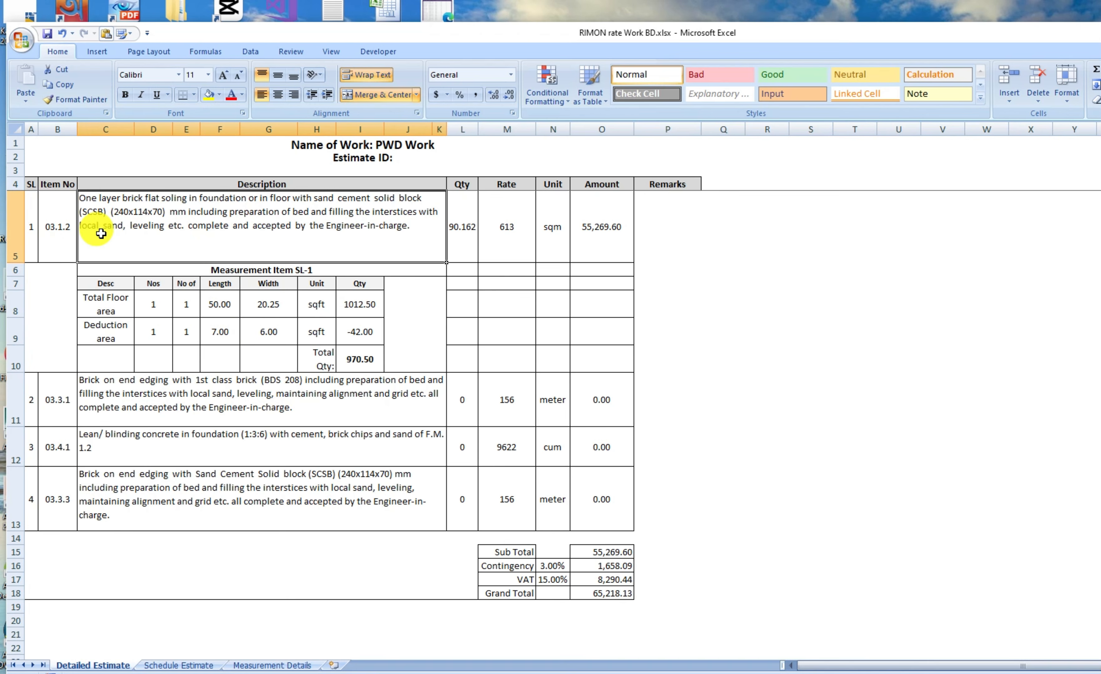
double_click(16, 262)
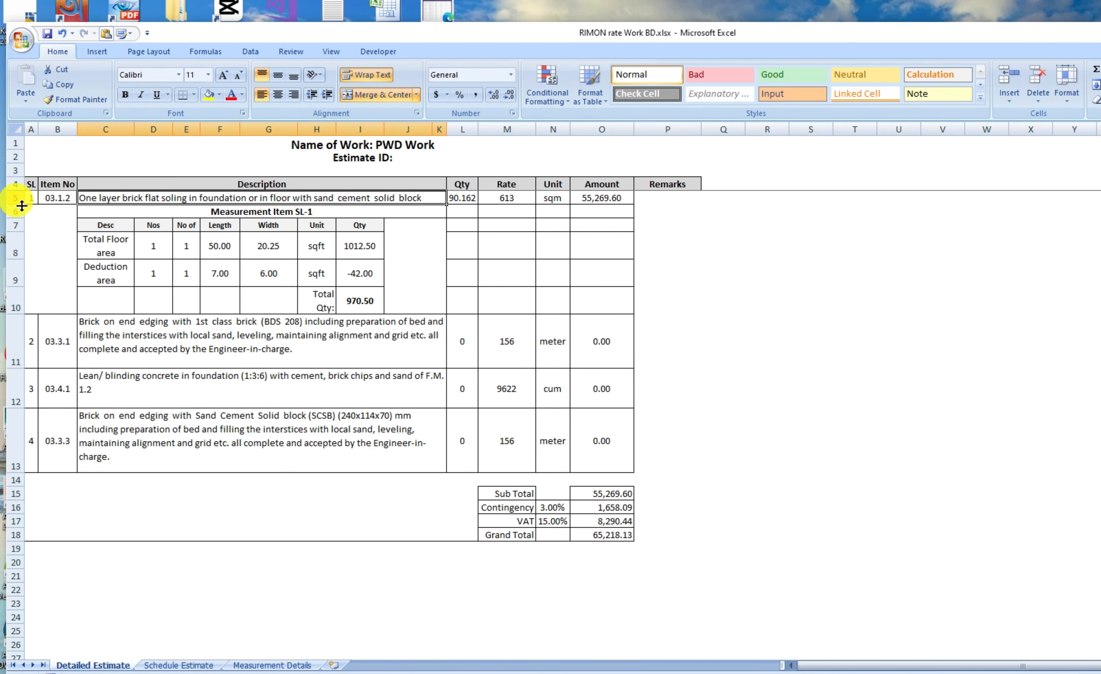
left_click_drag(21, 205, 22, 240)
left_click(72, 278)
left_click(260, 246)
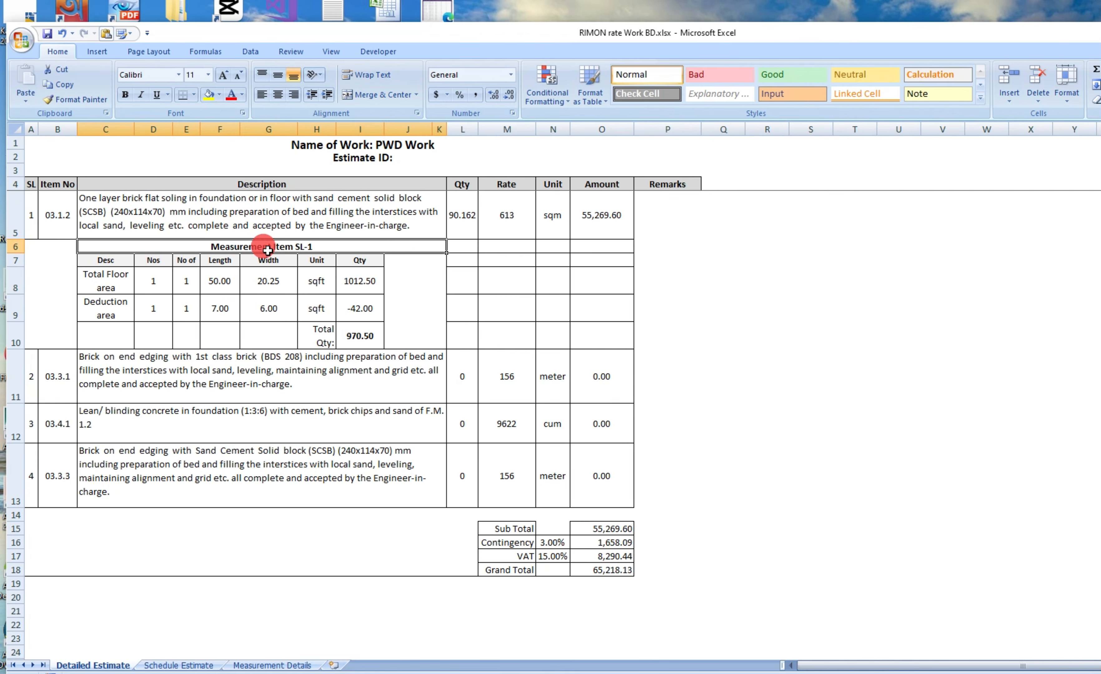
left_click(456, 210)
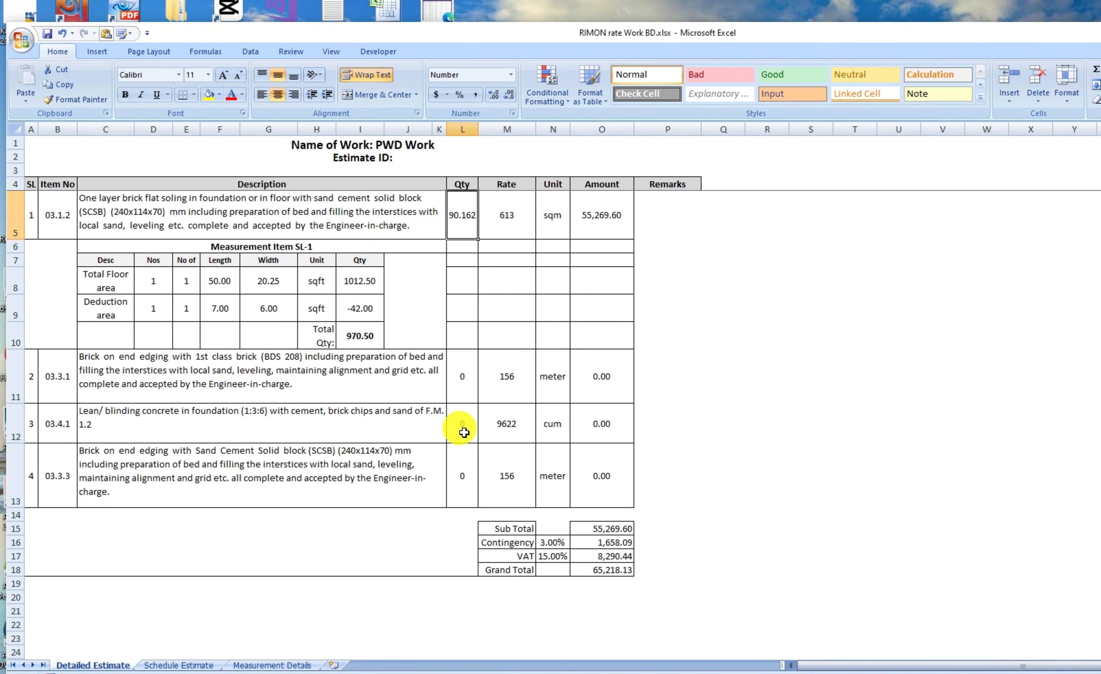
- Inspect the formulas behind item 03.1.2's quantity, measurement total and amount, and the Total Floor area quantity, leaving each unedited
double_click(452, 210)
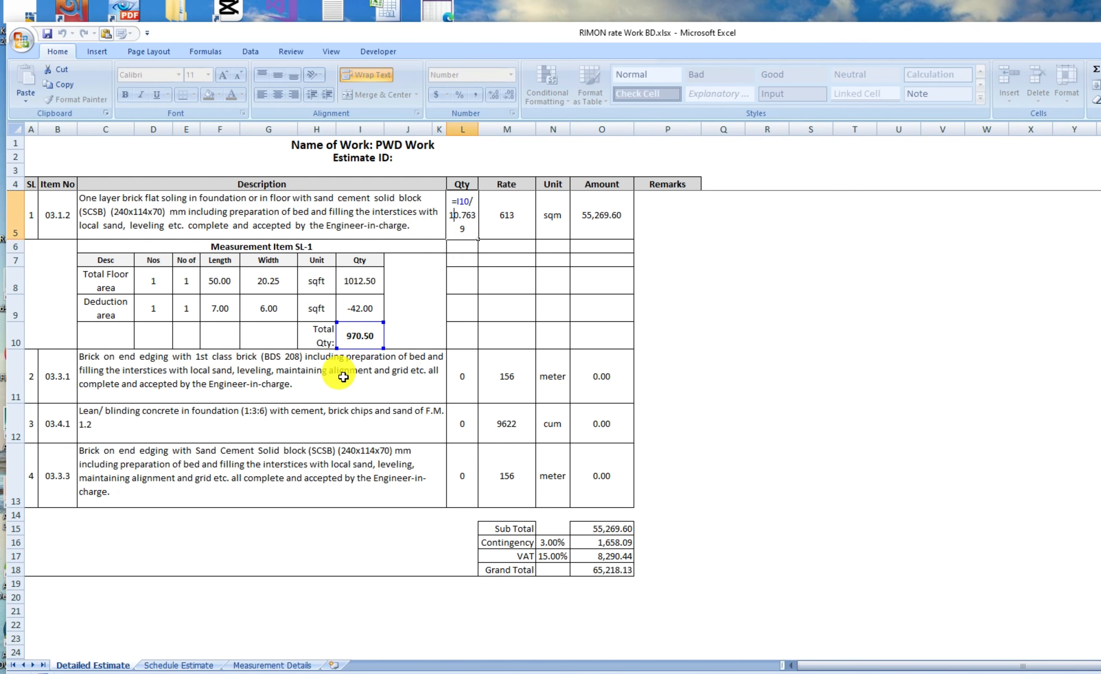
key("Escape")
double_click(354, 344)
key("Escape")
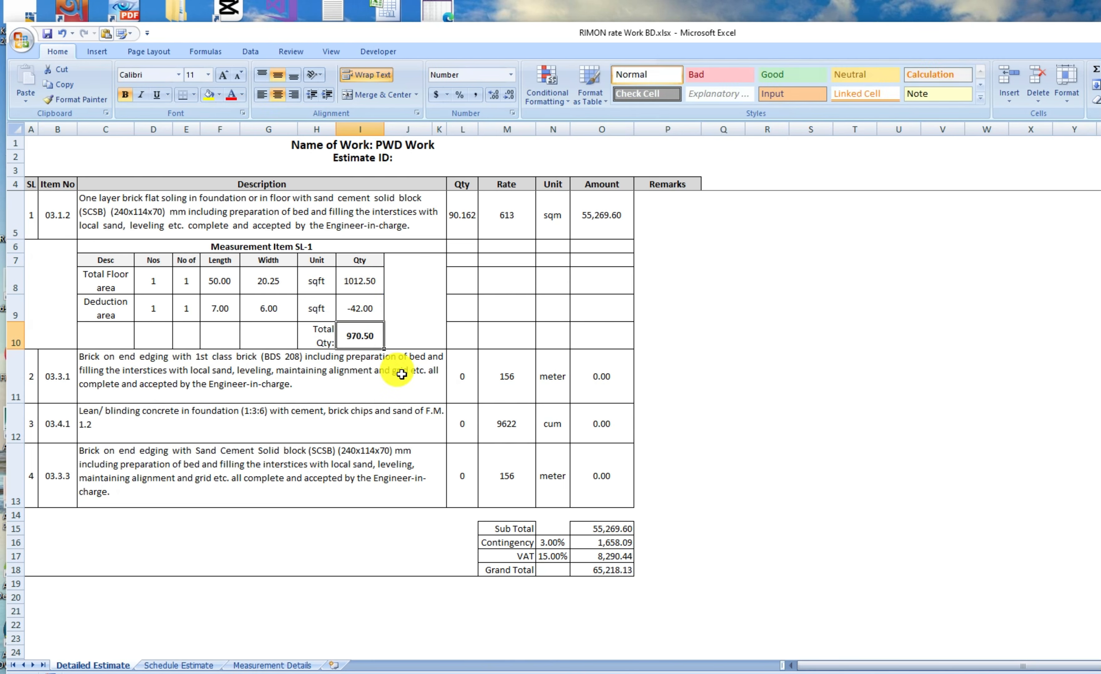
double_click(606, 216)
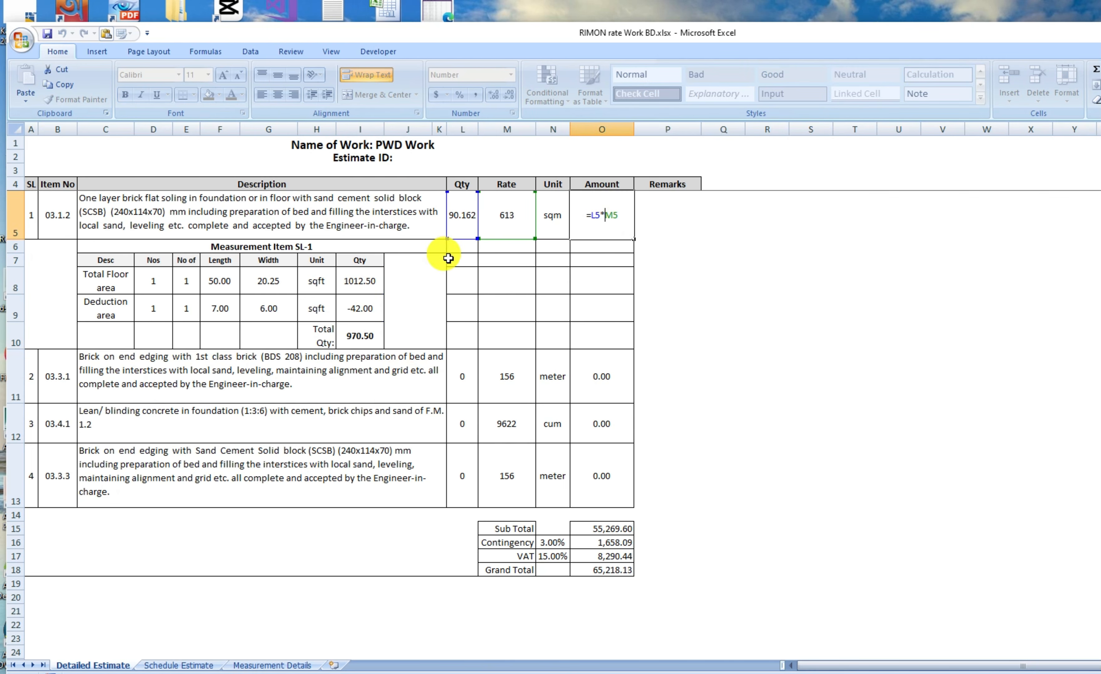
key("Escape")
left_click(511, 410)
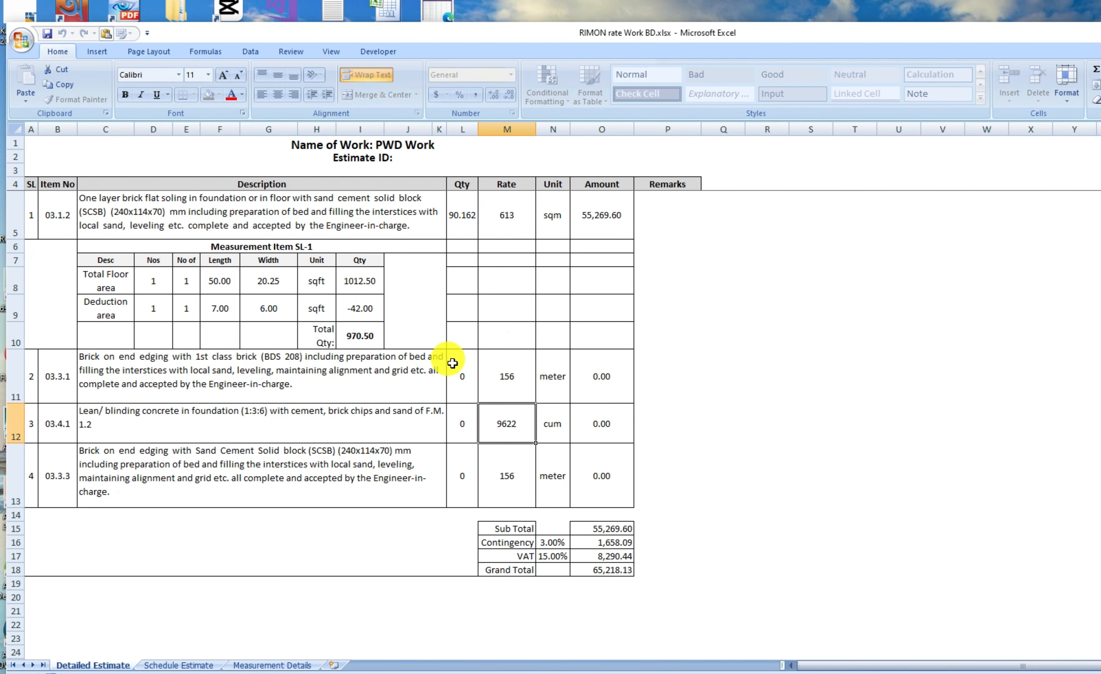
left_click(460, 373)
left_click(795, 362)
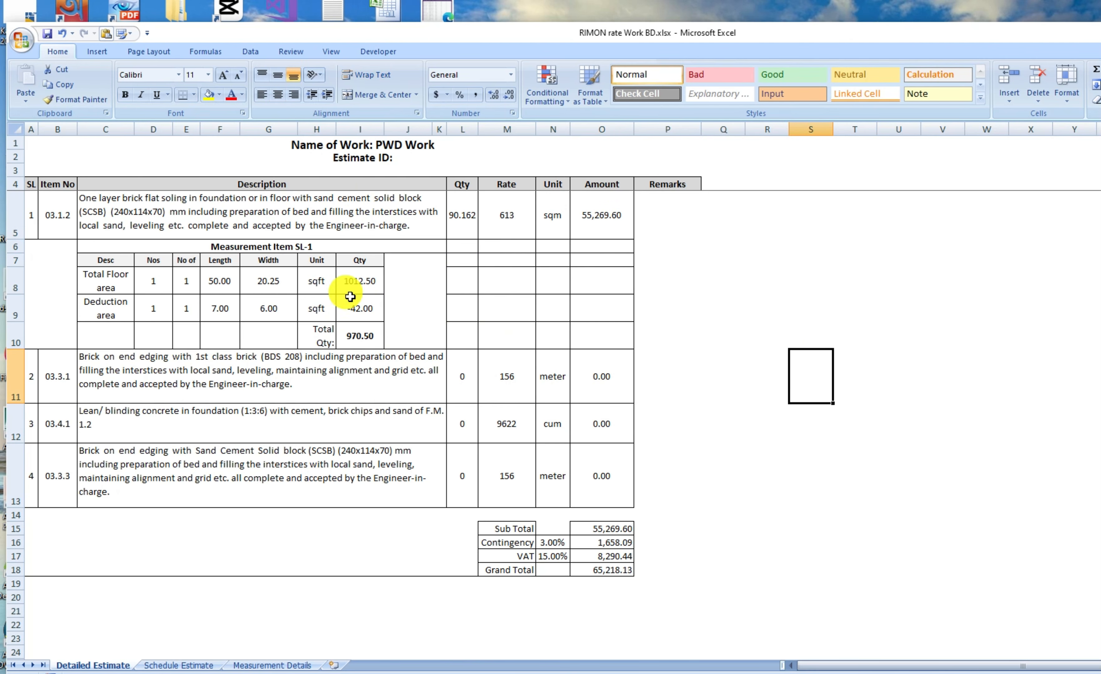
double_click(362, 278)
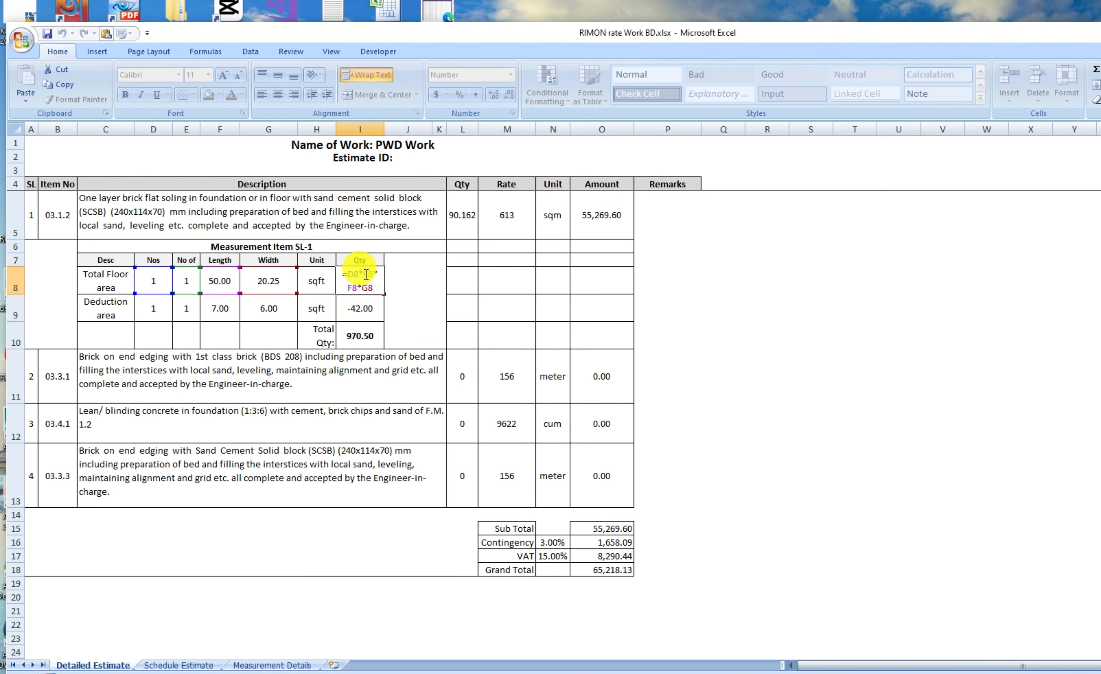
key("Escape")
- On the Schedule Estimate sheet, narrow the SL and Item No columns closely around their contents
left_click(189, 665)
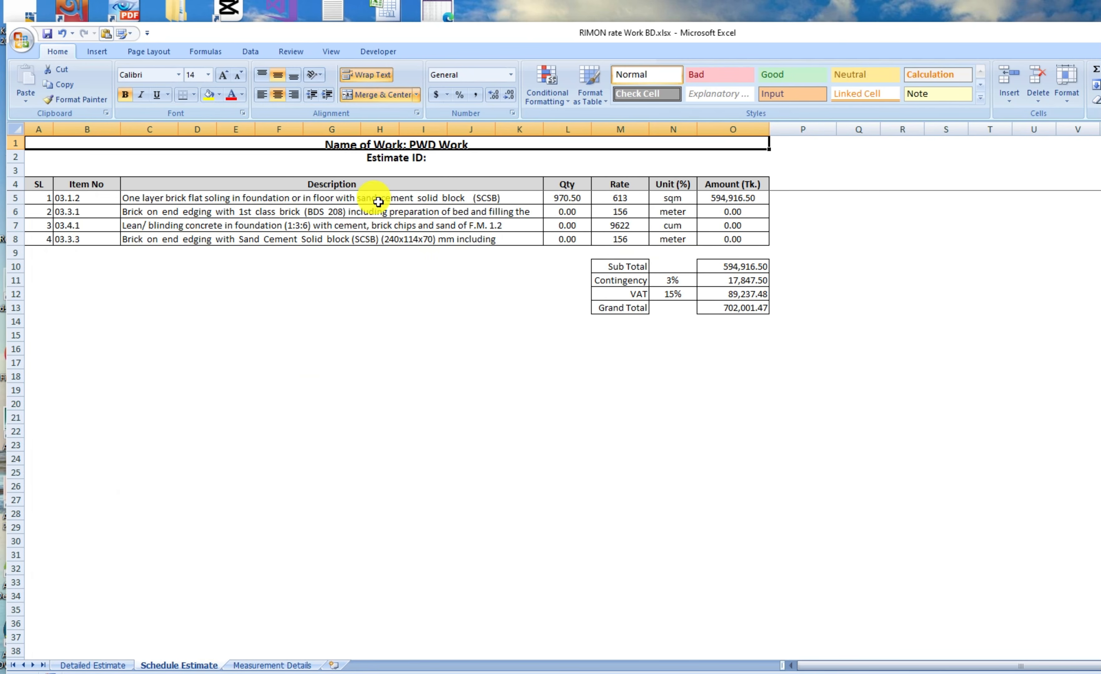
left_click(422, 280)
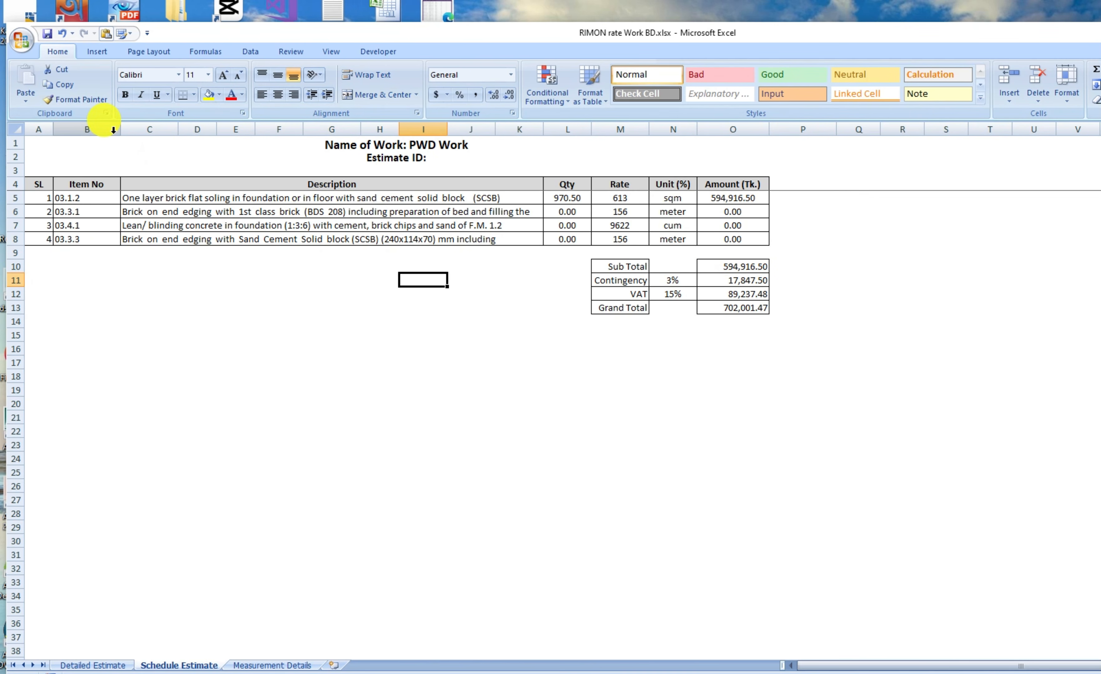
left_click_drag(120, 130, 37, 127)
left_click(54, 183)
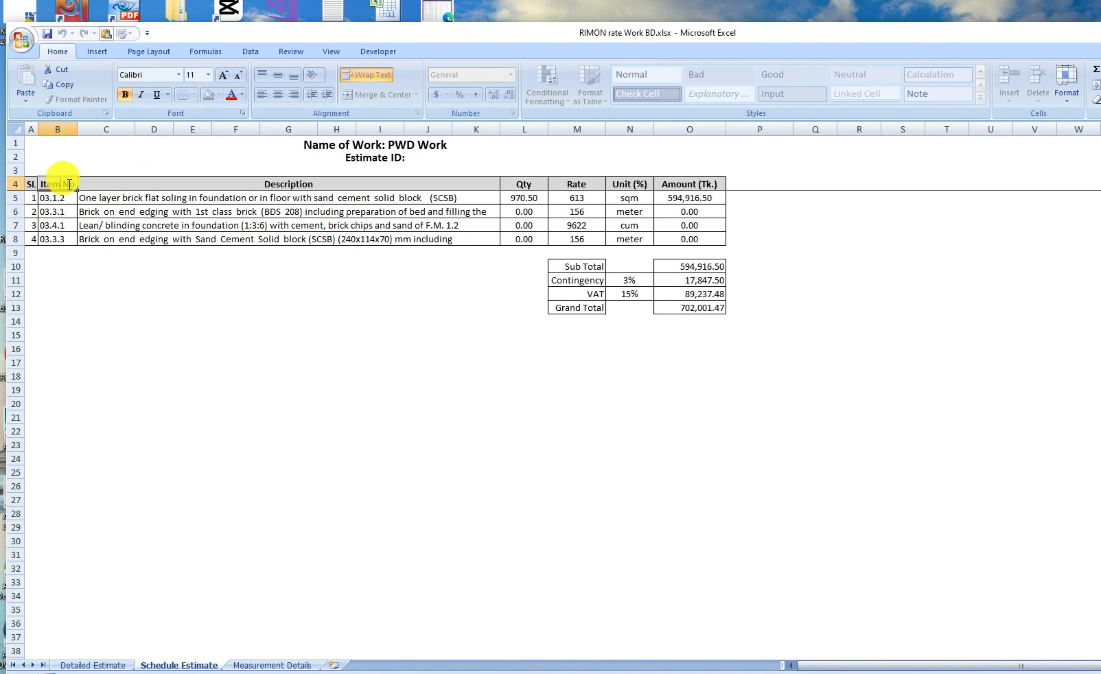
- Review item 03.1.2's rows on the Measurement Details sheet, including the Imperial total and the Total Floor area quantity formula
left_click(269, 666)
left_click(361, 506)
left_click(146, 223)
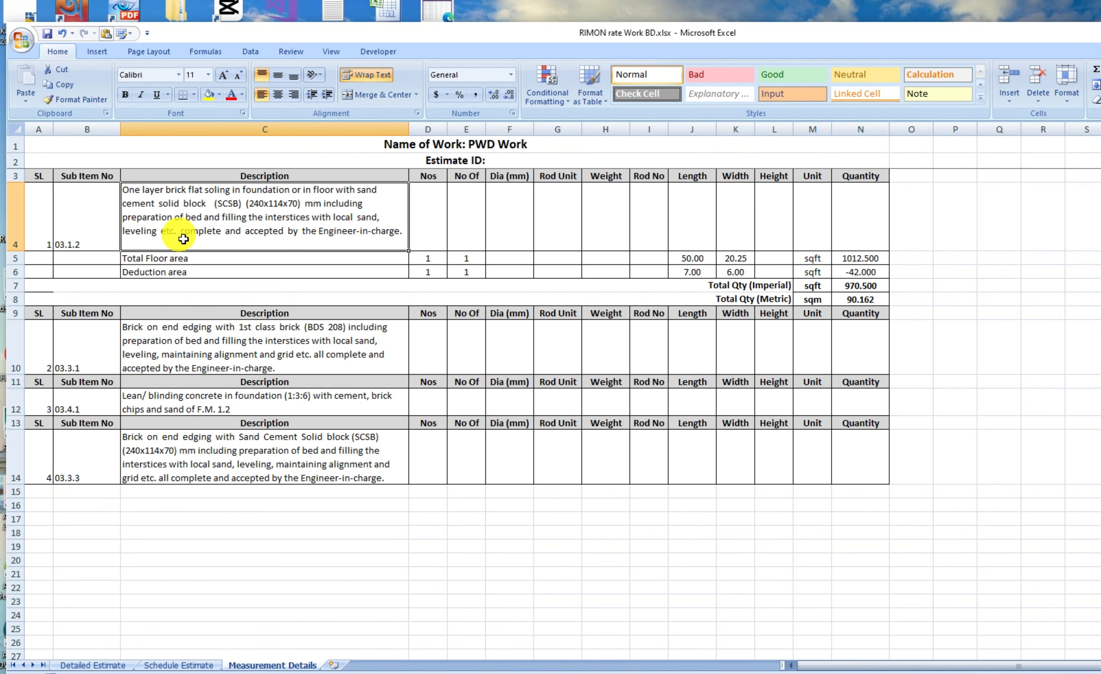
left_click(174, 261)
left_click_drag(174, 261, 818, 270)
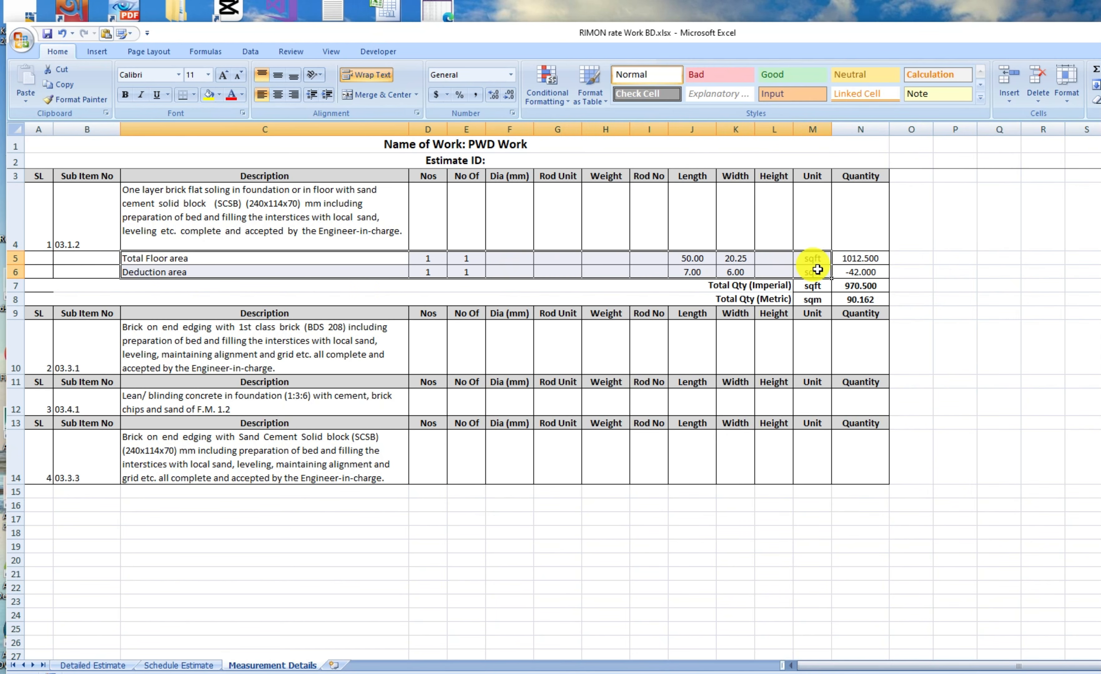
left_click(752, 285)
left_click(860, 286)
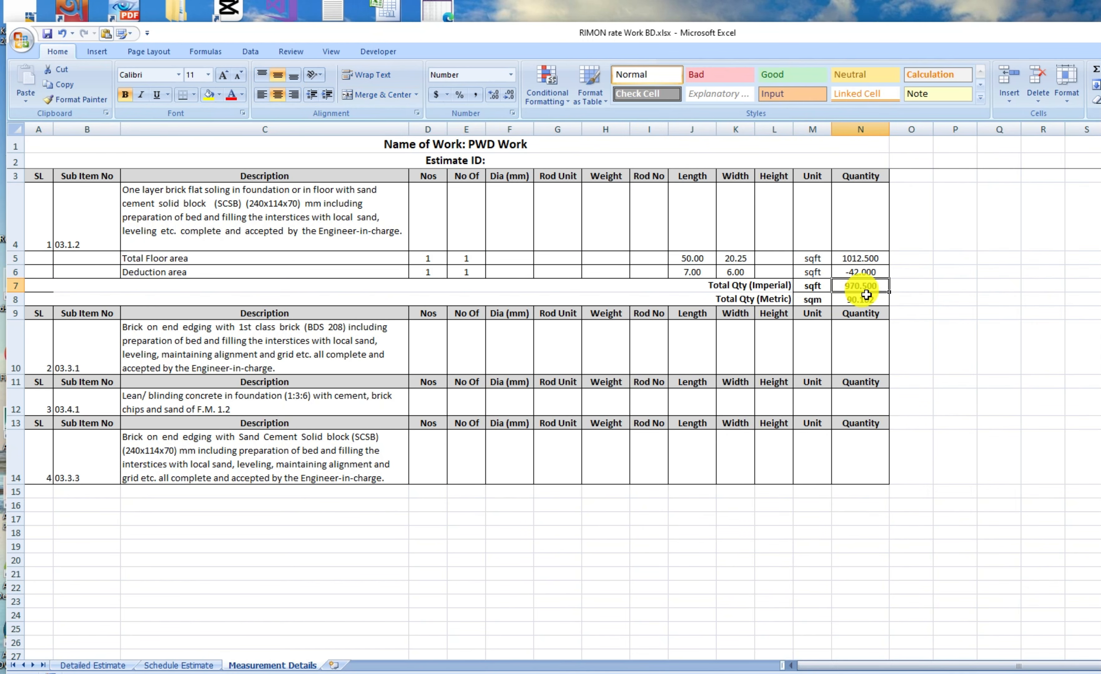
double_click(854, 256)
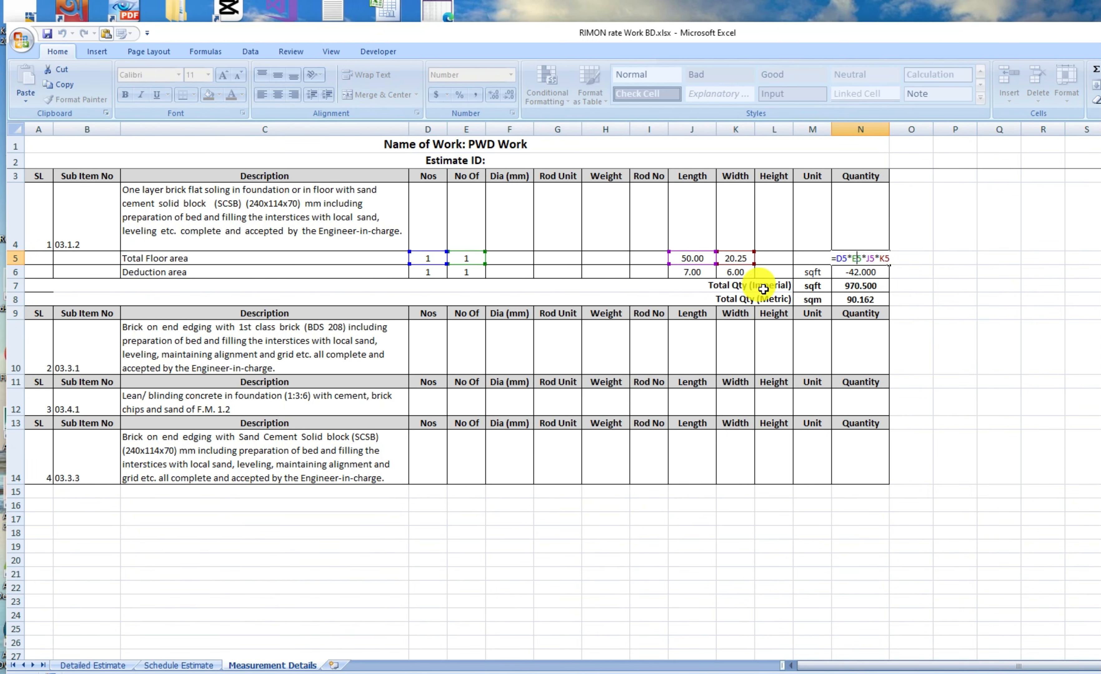
key("Escape")
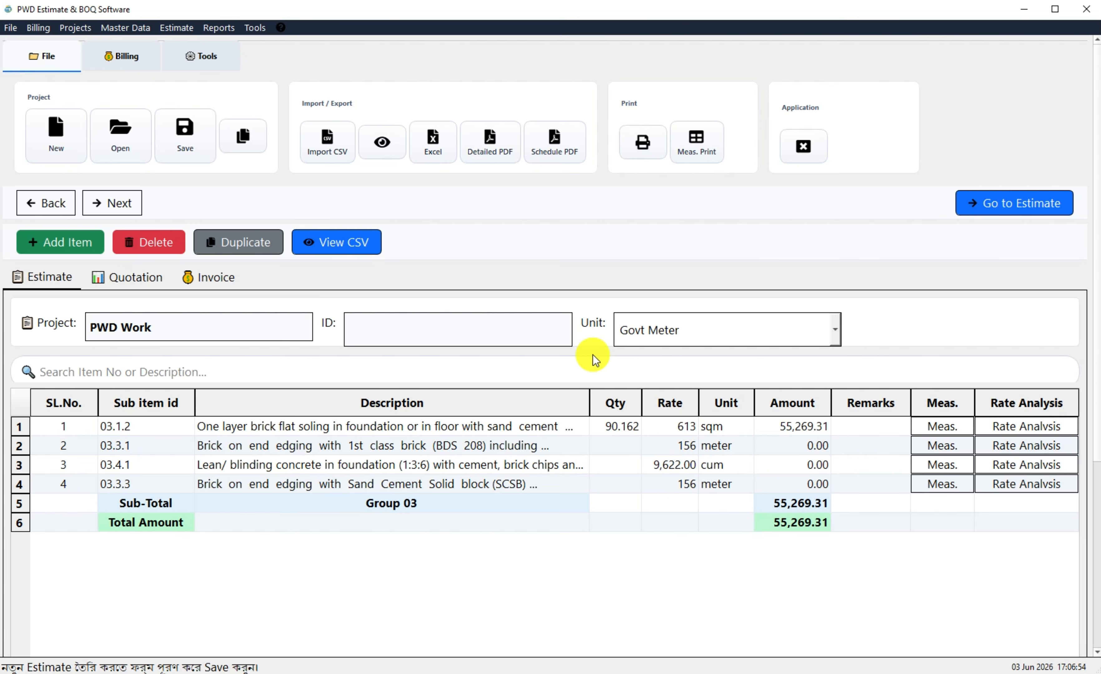
- Switch to PWD Estimate & BOQ Software and save the project as a JSON file named RIMON BD in the PWD folder
left_click(205, 142)
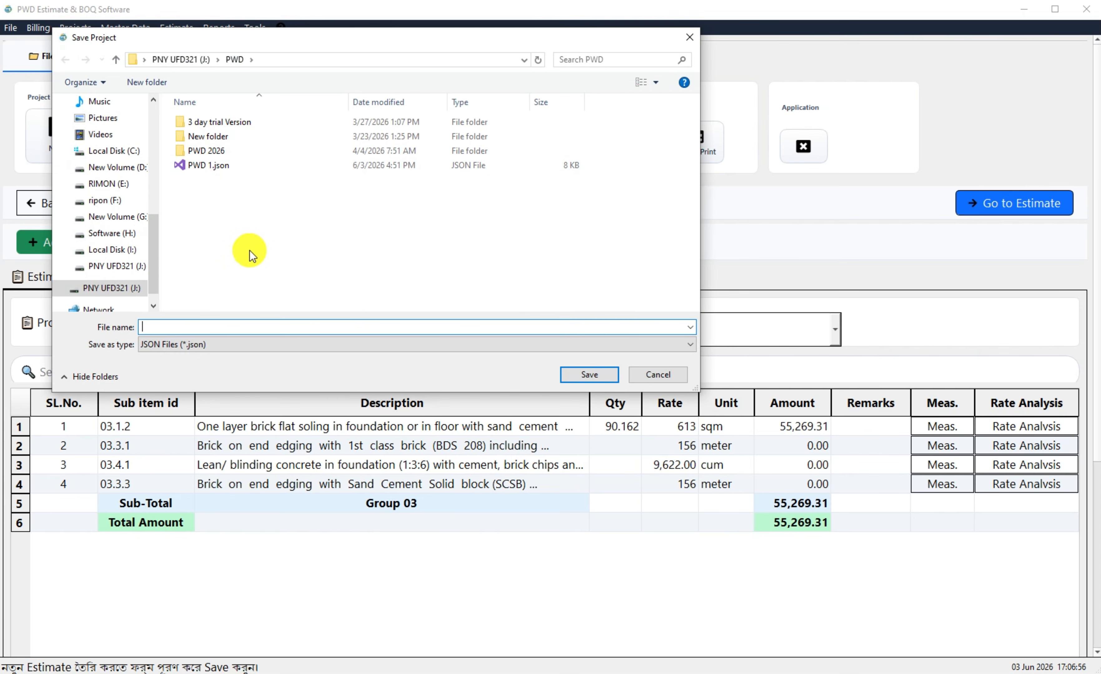
left_click(235, 324)
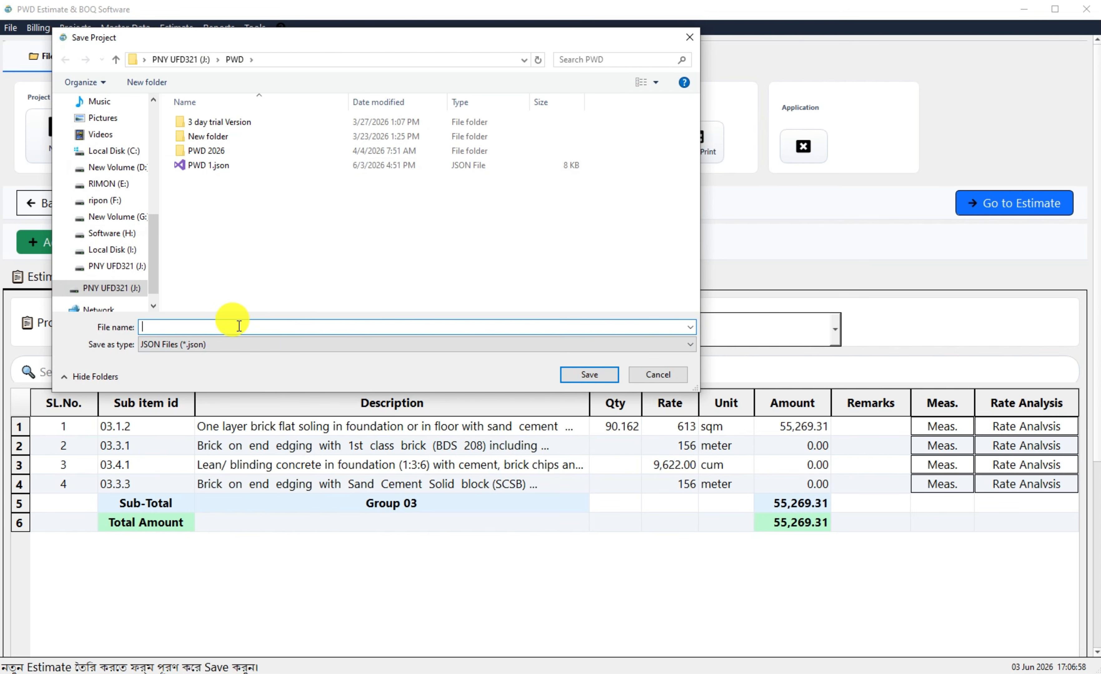
type("Ro")
key("BackSpace")
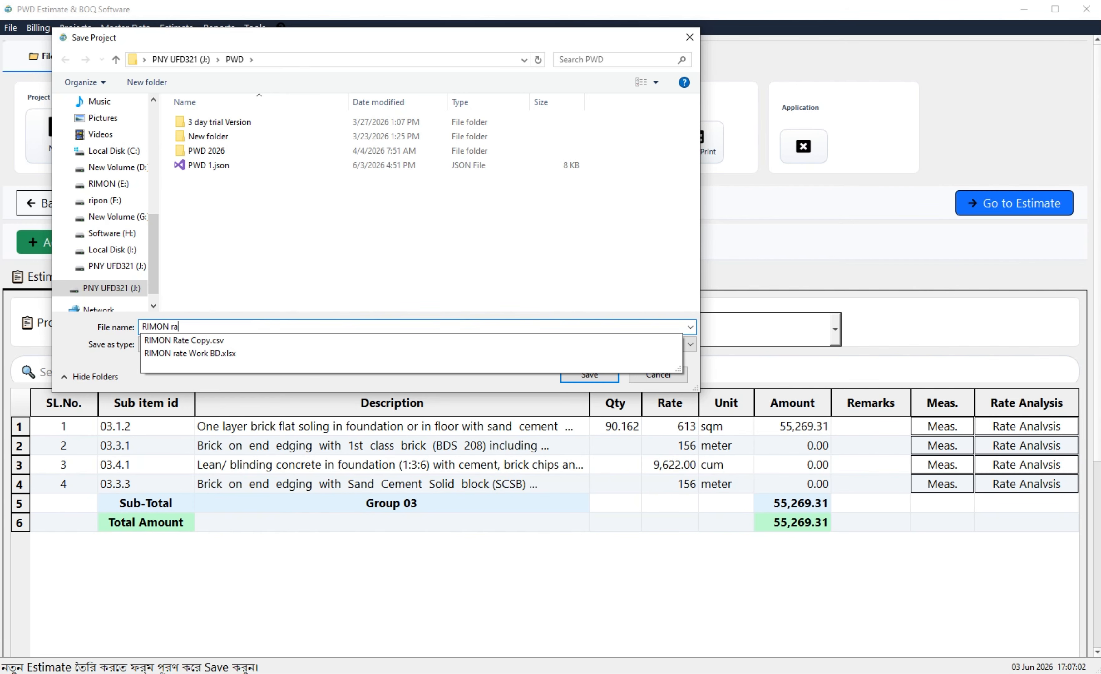
type("IMON rate")
key("BackSpace")
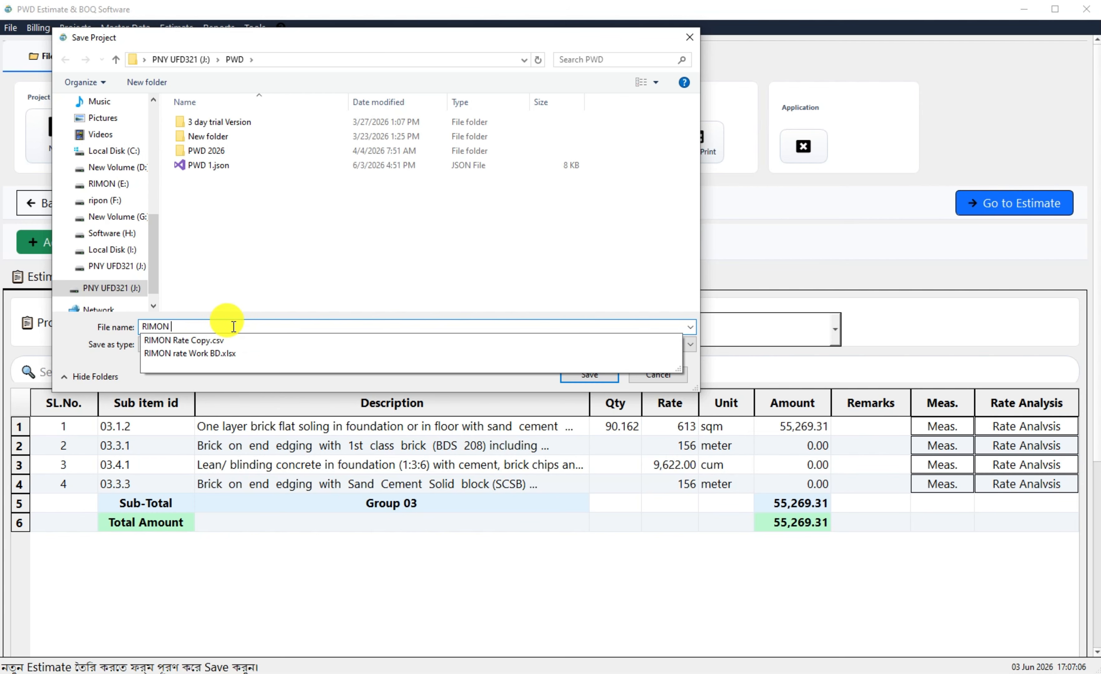
type("BD")
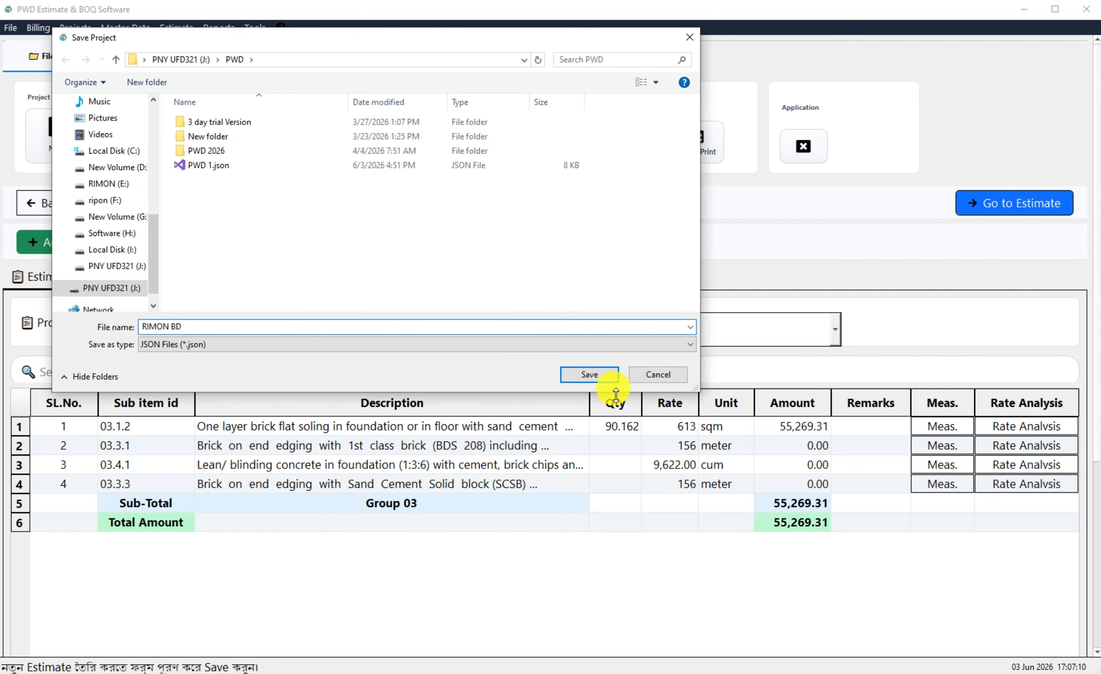
left_click(601, 377)
left_click(611, 371)
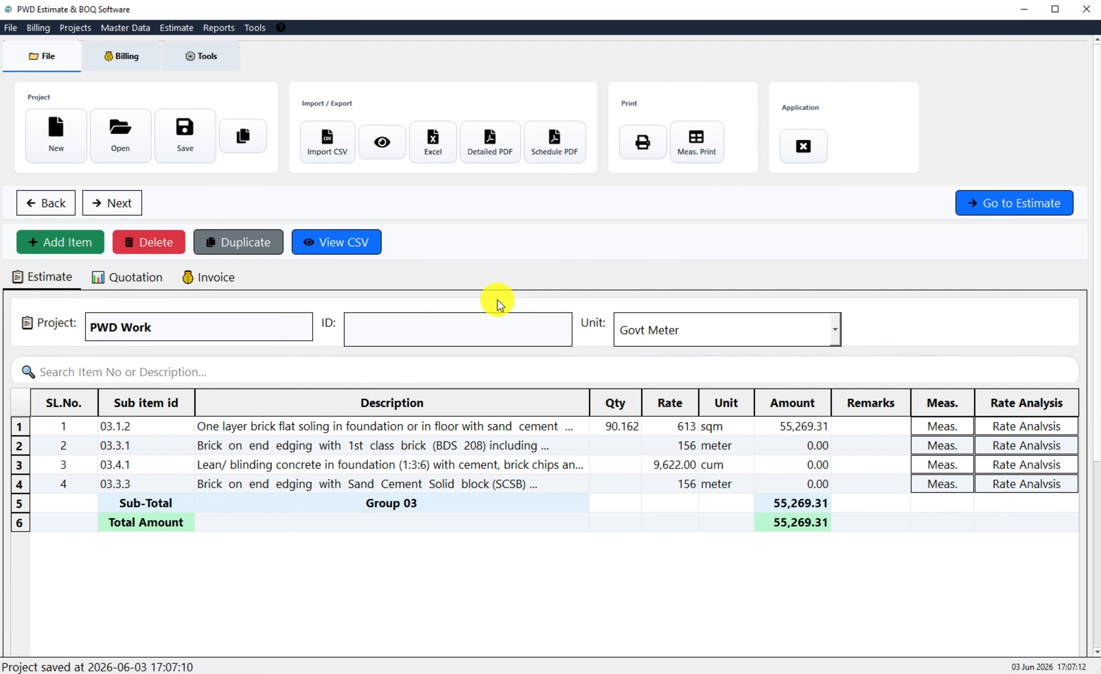
- Close the estimate program, the exported Excel workbook and the File Explorer window to clear the desktop
left_click(1085, 10)
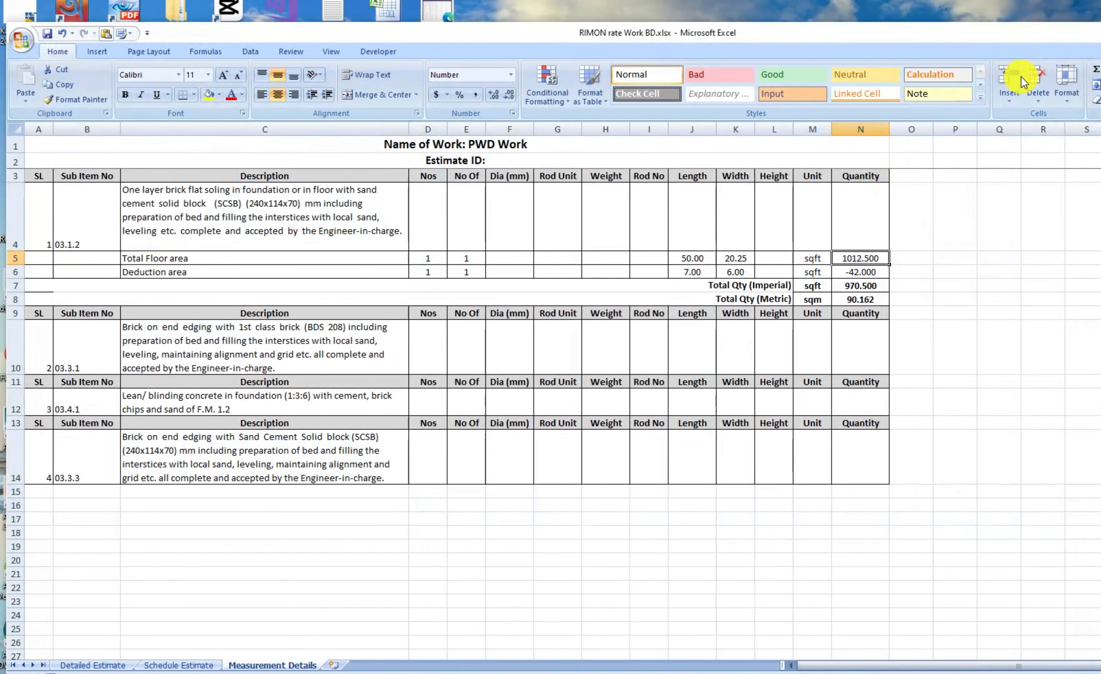
left_click(1100, 33)
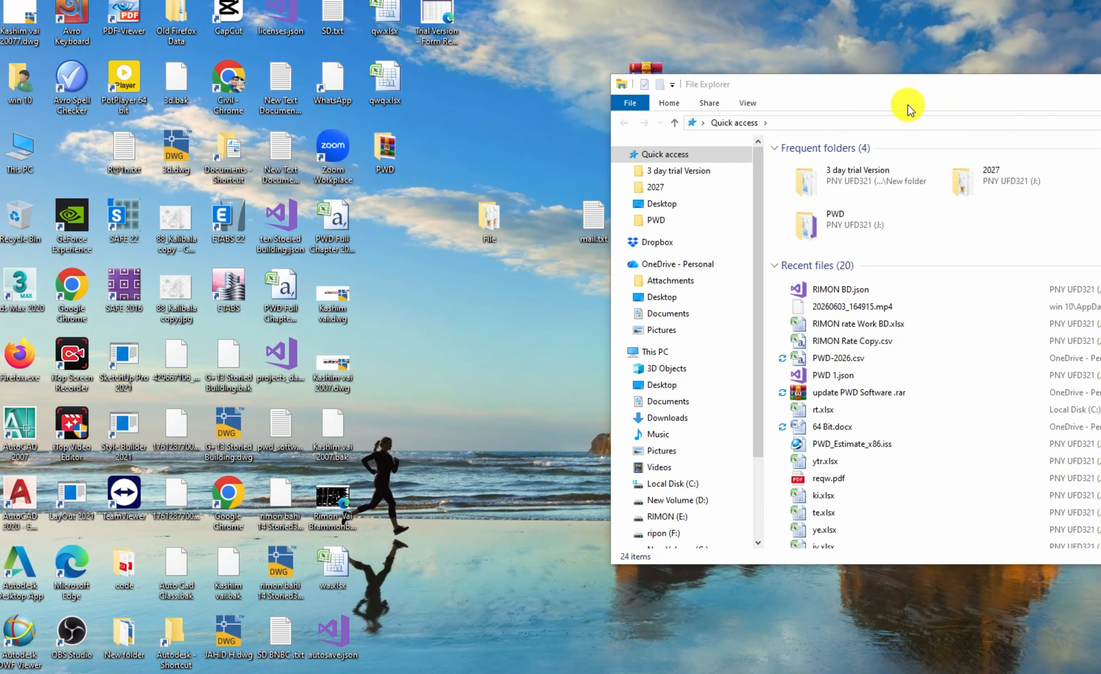
left_click_drag(919, 92, 524, 82)
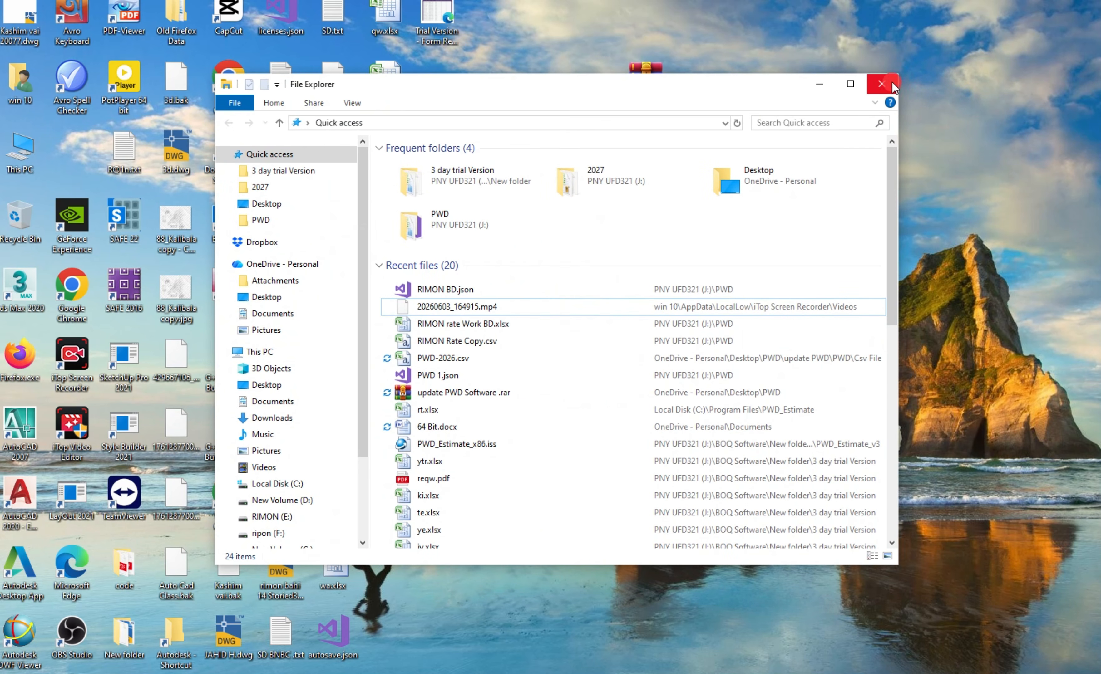
left_click(925, 90)
right_click(866, 69)
left_click(900, 110)
right_click(874, 86)
left_click(919, 127)
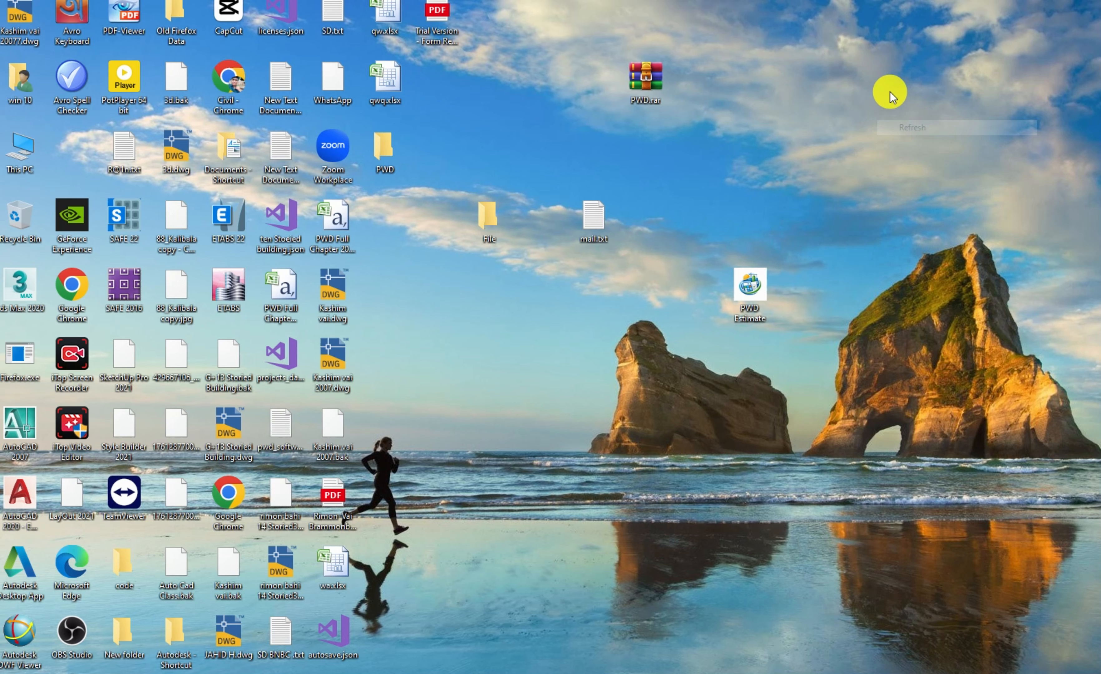
right_click(889, 91)
left_click(923, 132)
right_click(907, 110)
left_click(902, 150)
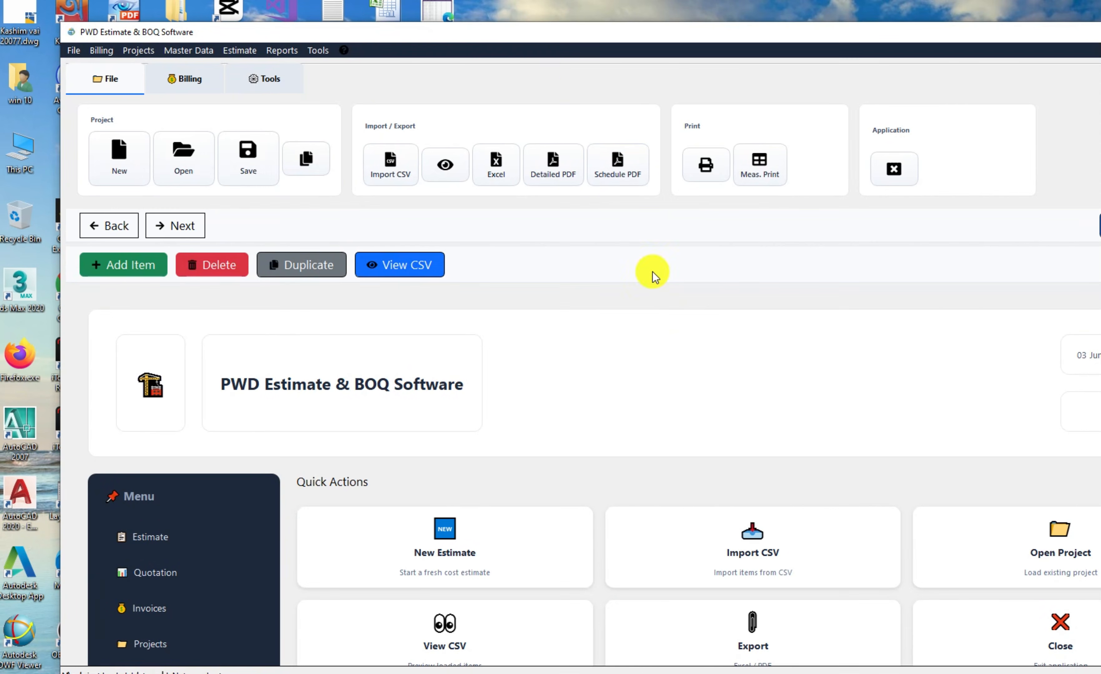
- In the reopened PWD Estimate & BOQ Software, reposition the window to fit the screen and go forward to the estimate page
left_click_drag(560, 36, 503, 20)
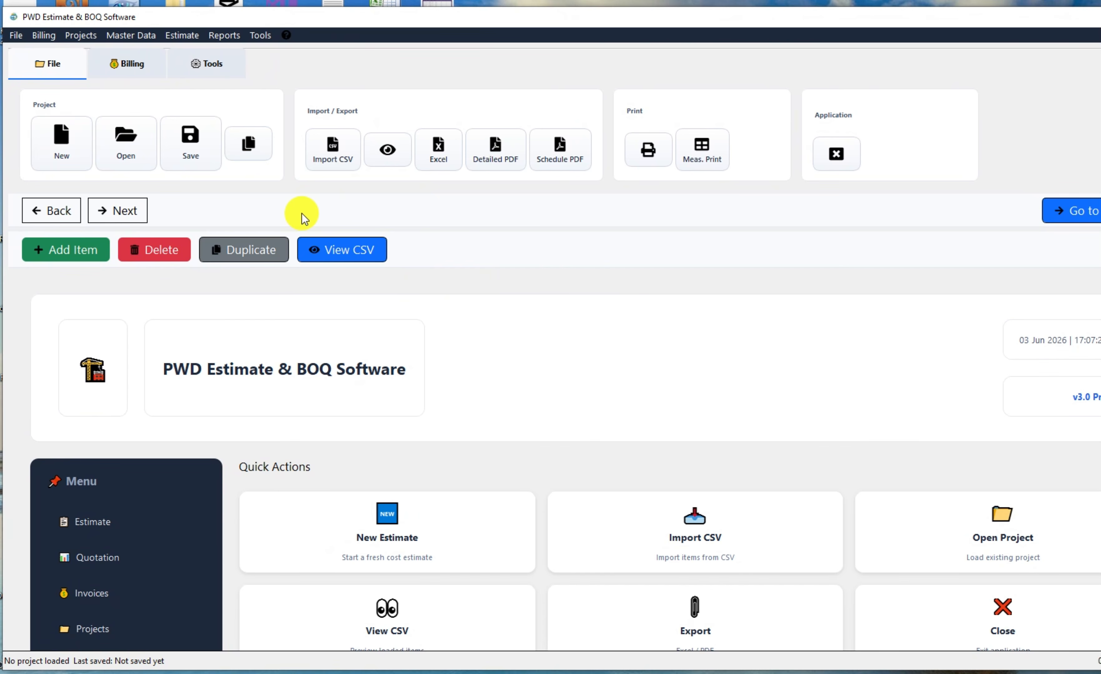
left_click(127, 212)
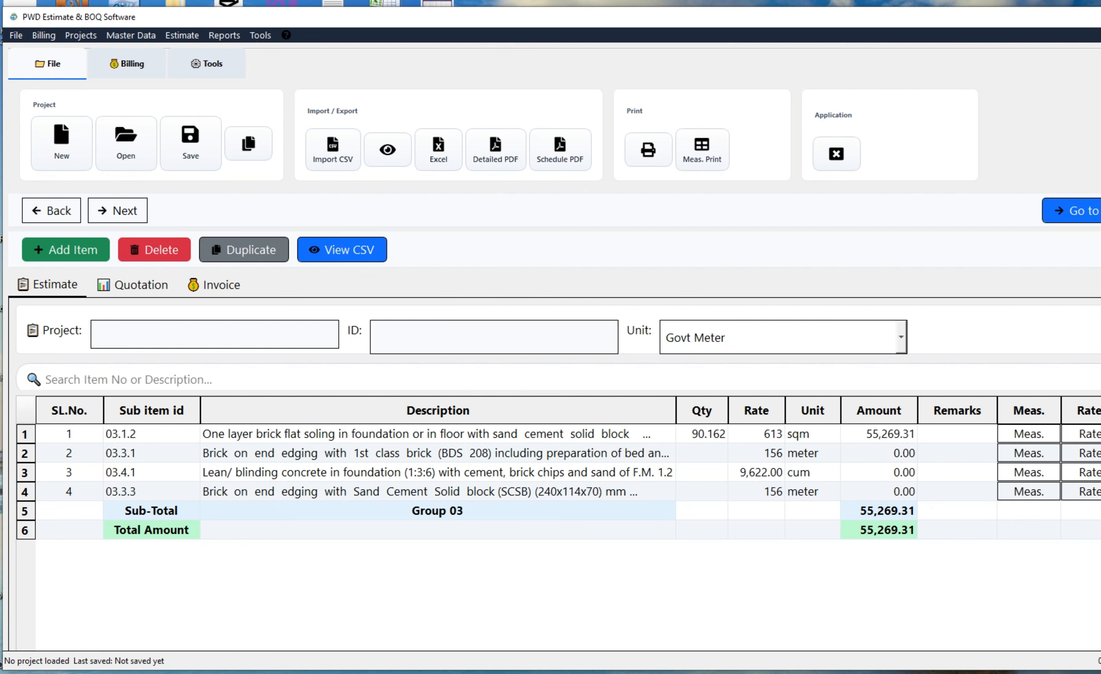
left_click_drag(1100, 166, 1097, 163)
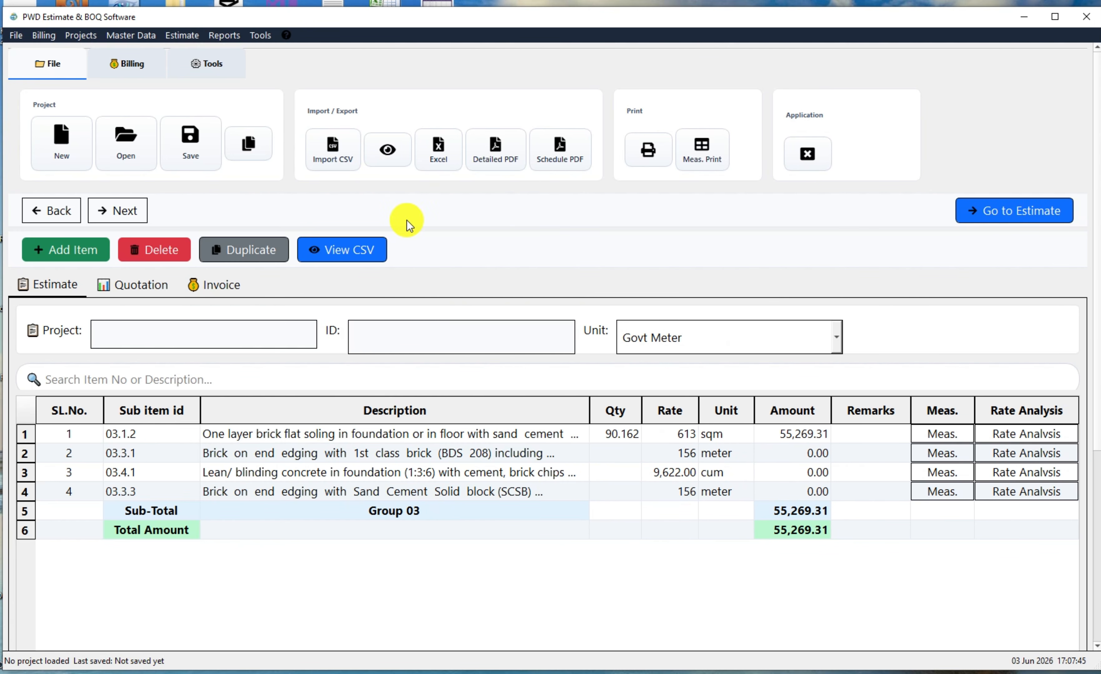
- Load the saved project RIMON BD.json from the PWD folder on the PNY UFD321 (J:) drive and dismiss the success message
left_click(134, 137)
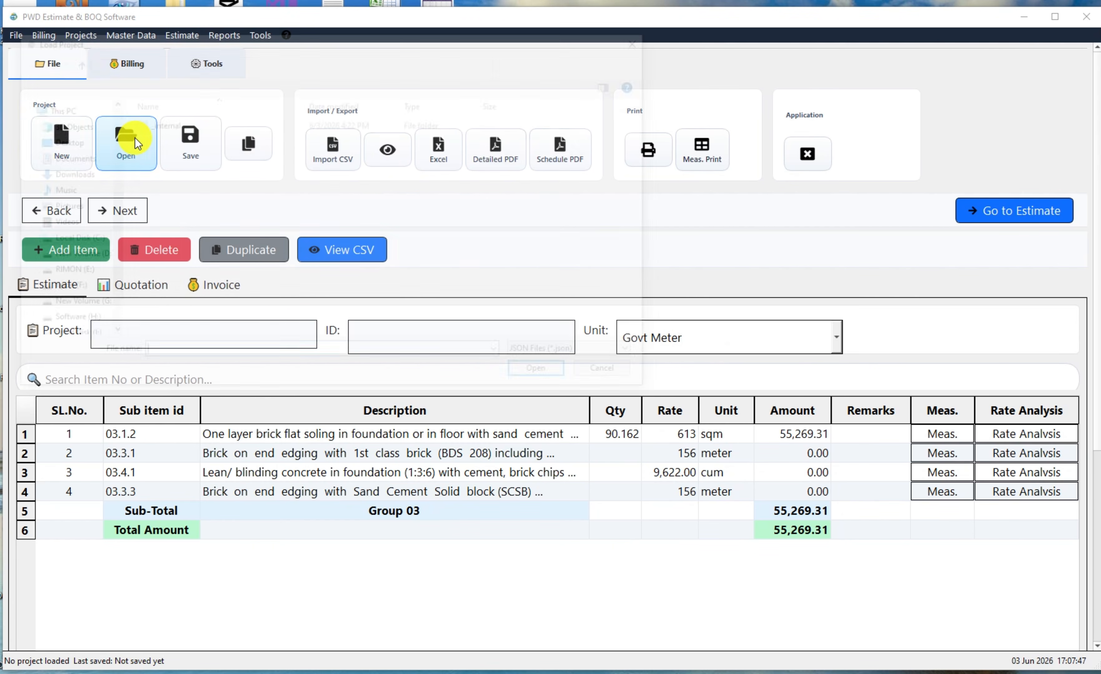
left_click_drag(197, 36, 231, 34)
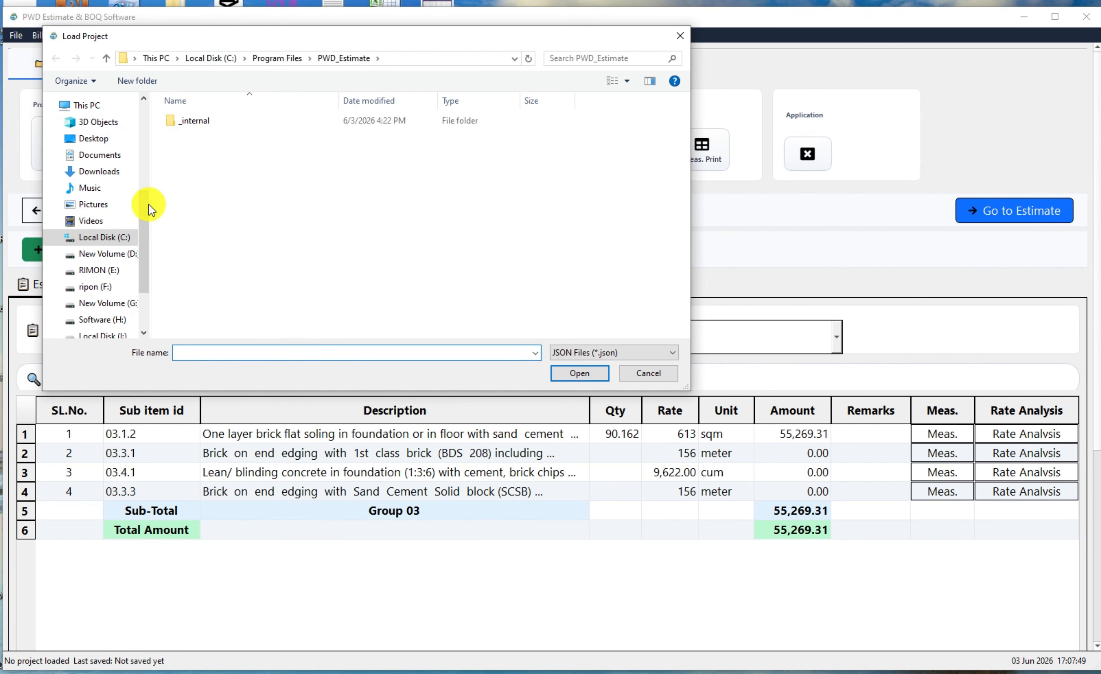
left_click_drag(149, 205, 142, 255)
left_click(92, 287)
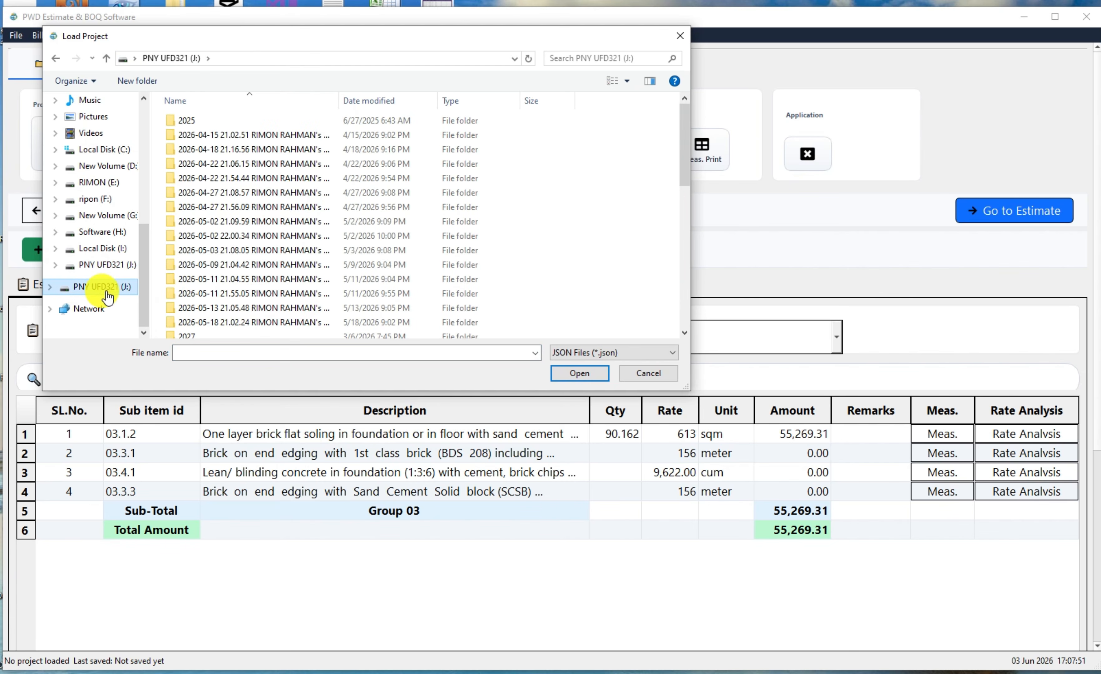
scroll(204, 250, "down", 10)
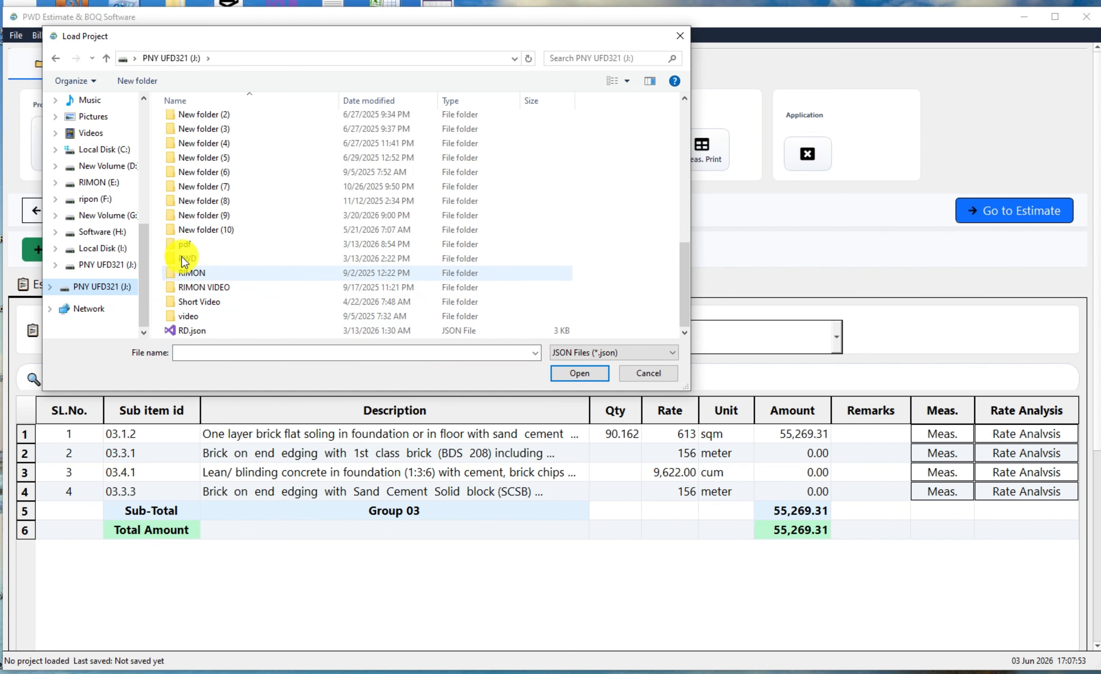
double_click(195, 259)
left_click(282, 183)
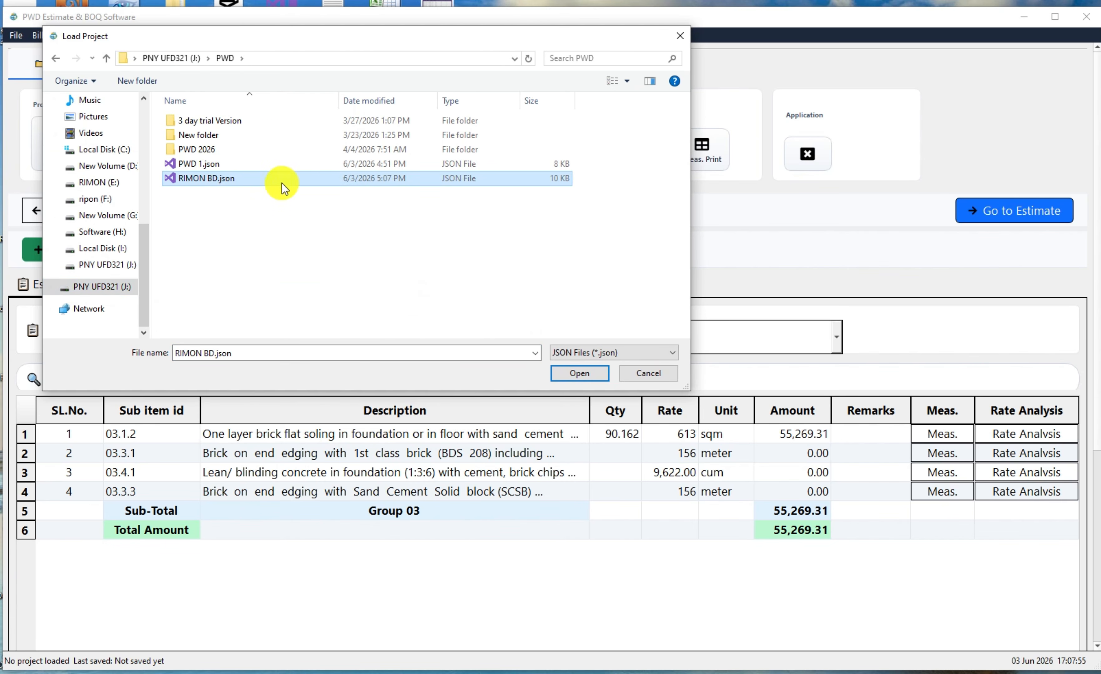
left_click(585, 380)
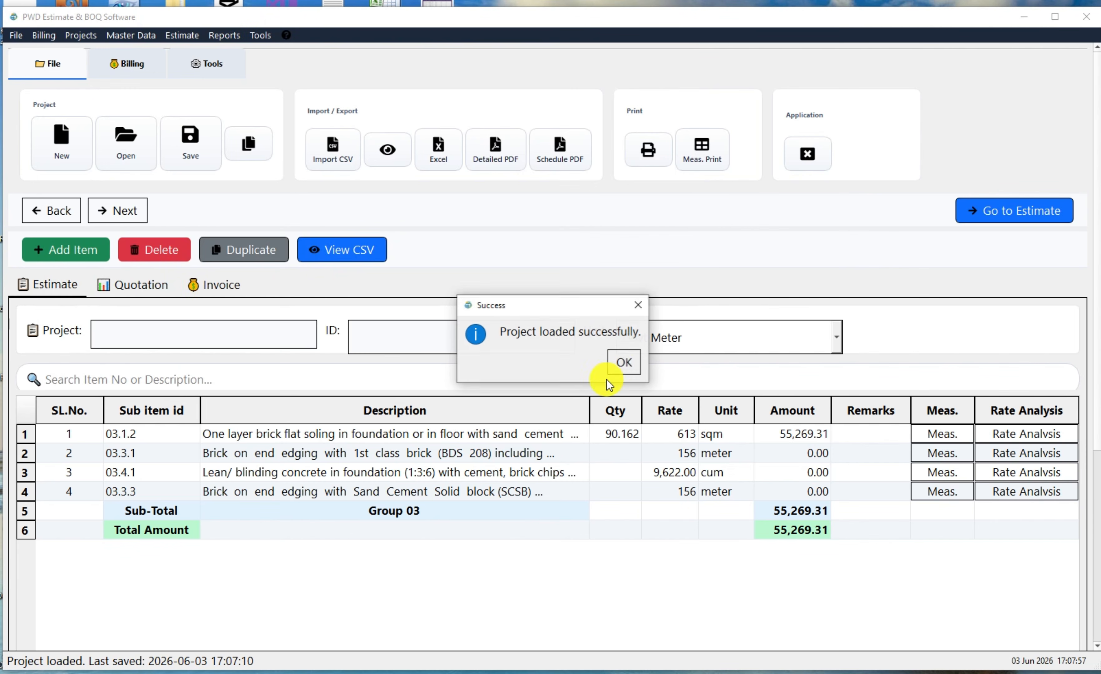
left_click(620, 362)
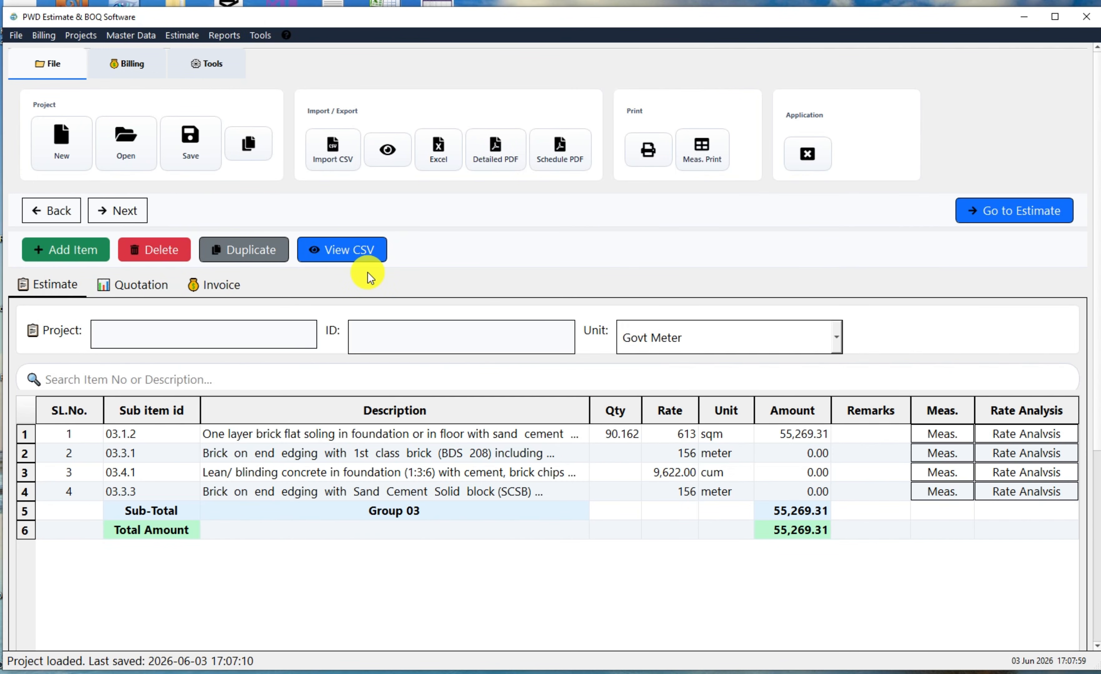
- Load the saved project PWD 1.json from the PWD folder and dismiss the success message
left_click(127, 138)
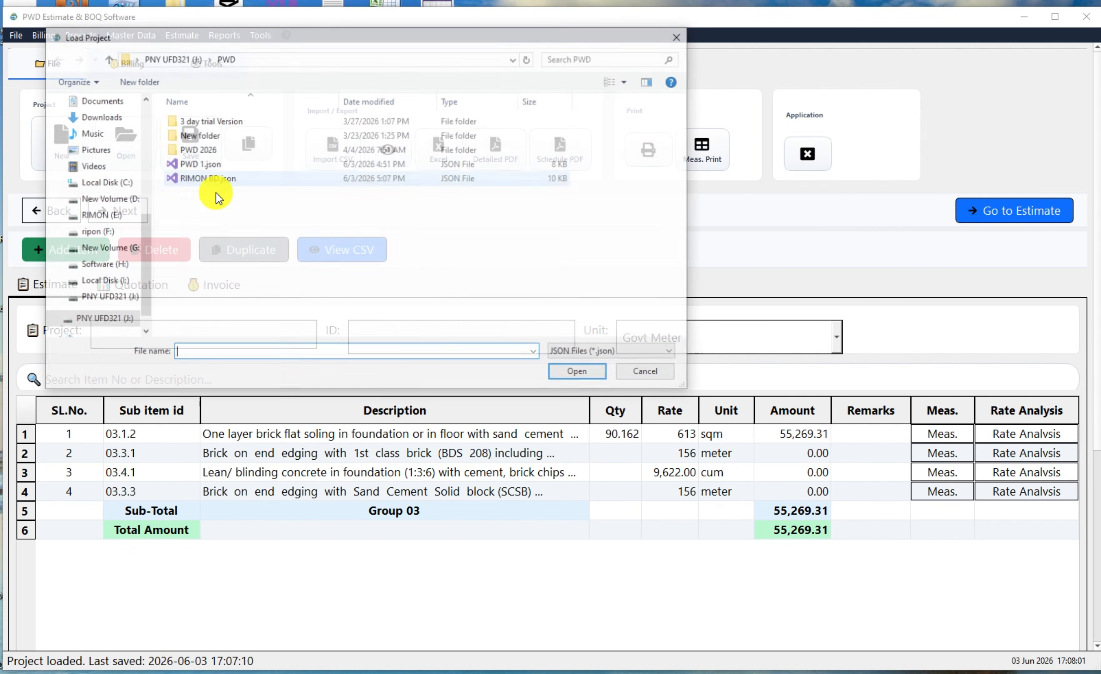
left_click(266, 167)
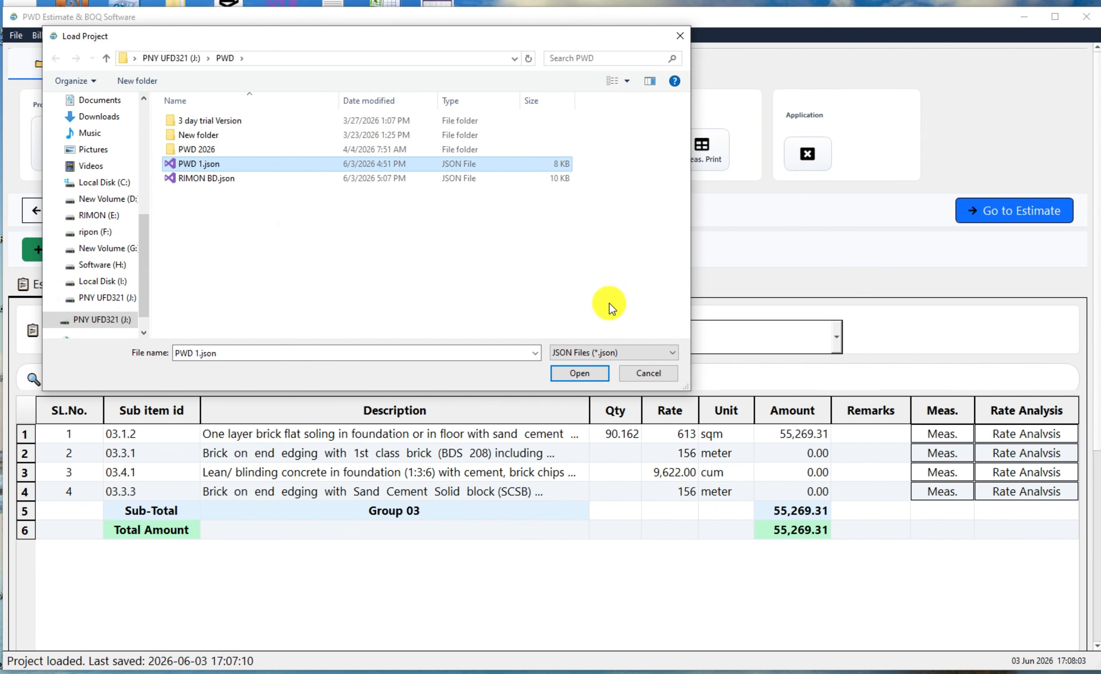
left_click(597, 375)
left_click(619, 370)
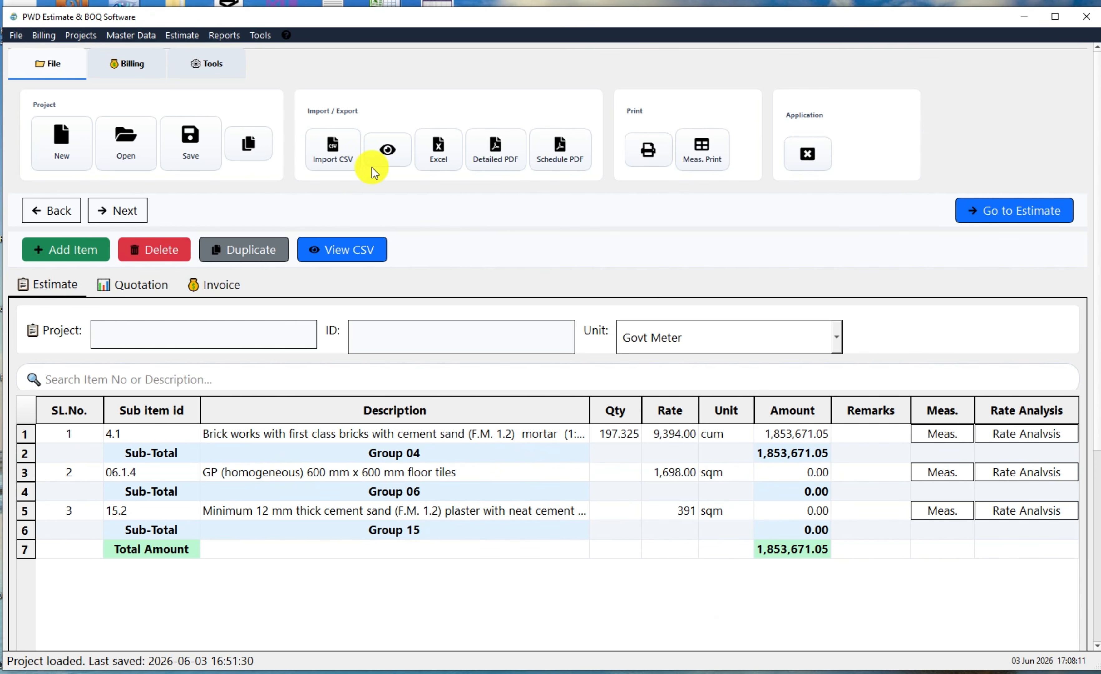
- Open the billing invoice form for a look, shift its window to fit the screen, and close it
left_click(121, 67)
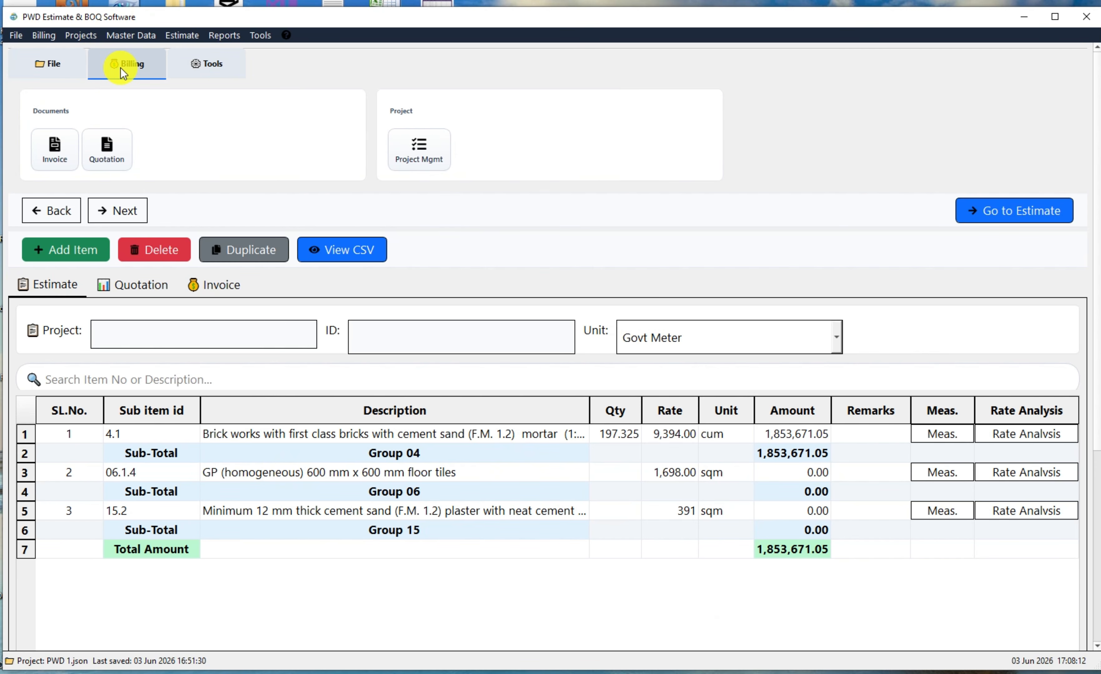
left_click(62, 152)
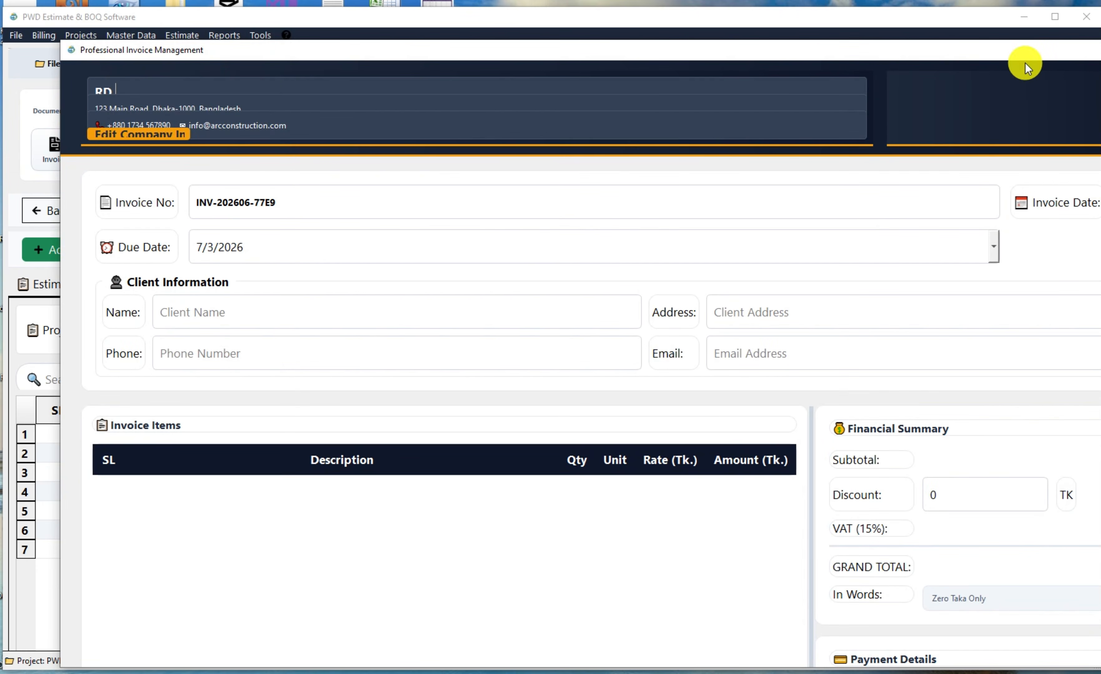
left_click_drag(1024, 62, 952, 41)
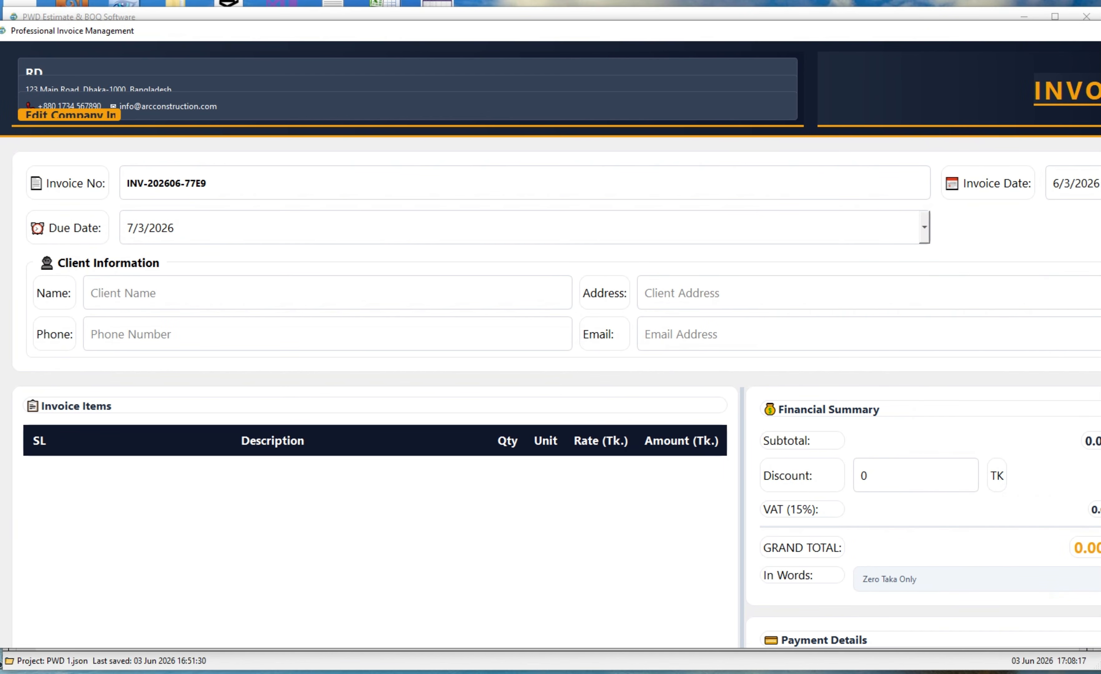
left_click(1100, 31)
- Look over the loaded project's items in the billing quotation, and close the estimate program
left_click(124, 165)
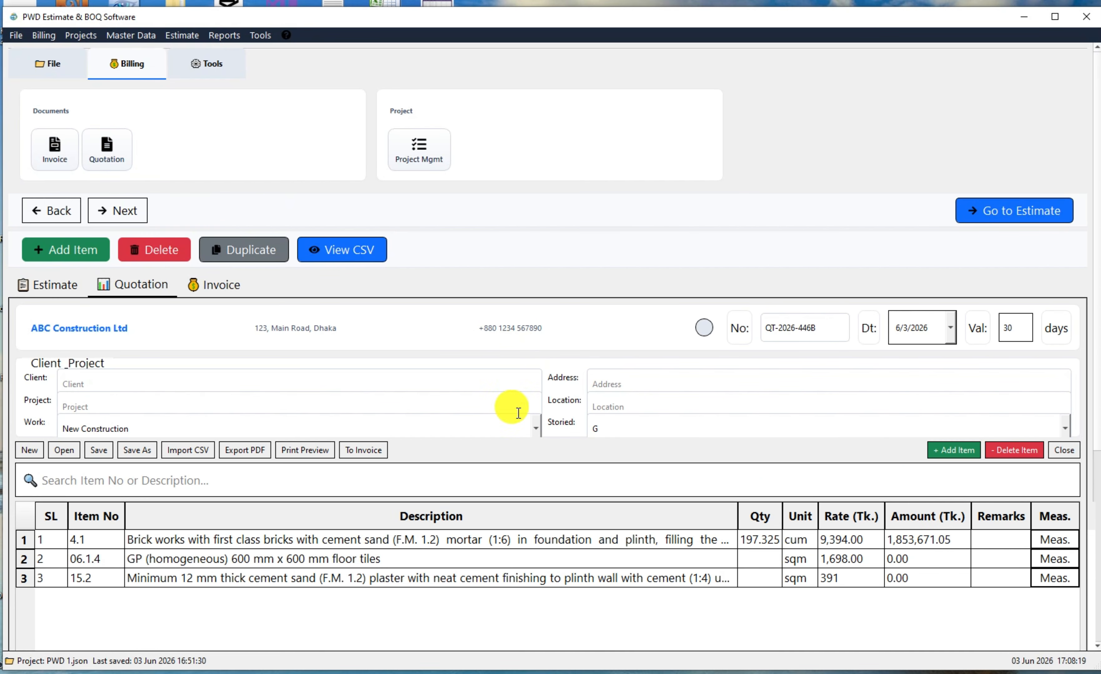
scroll(767, 562, "down", 5)
scroll(774, 480, "up", 5)
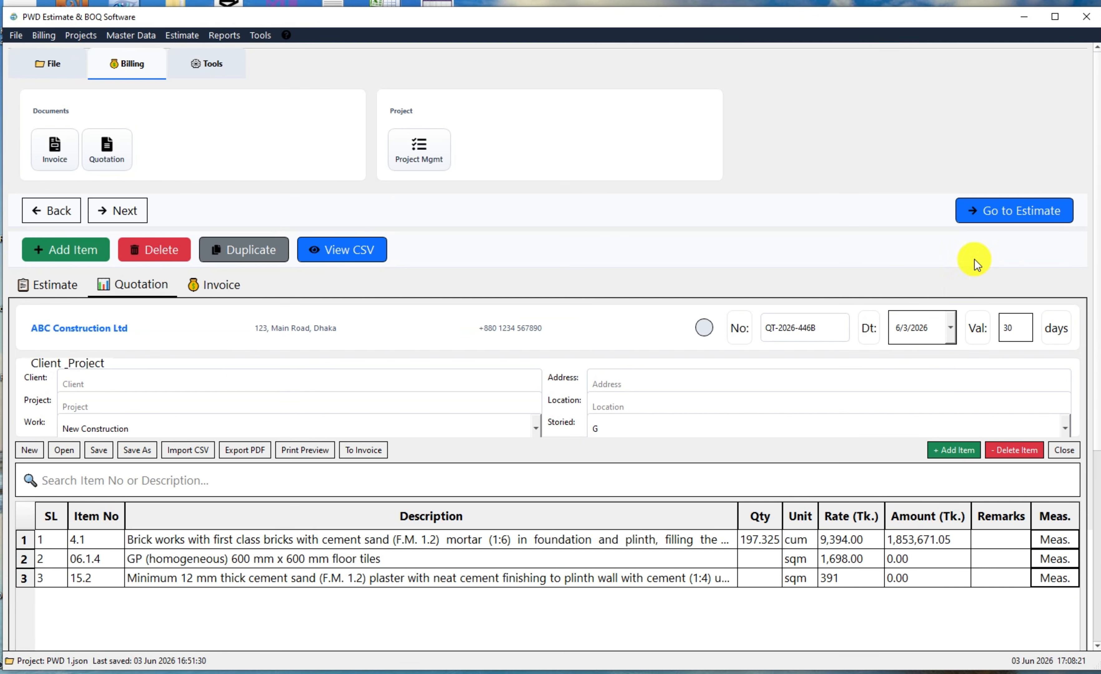
left_click(1086, 19)
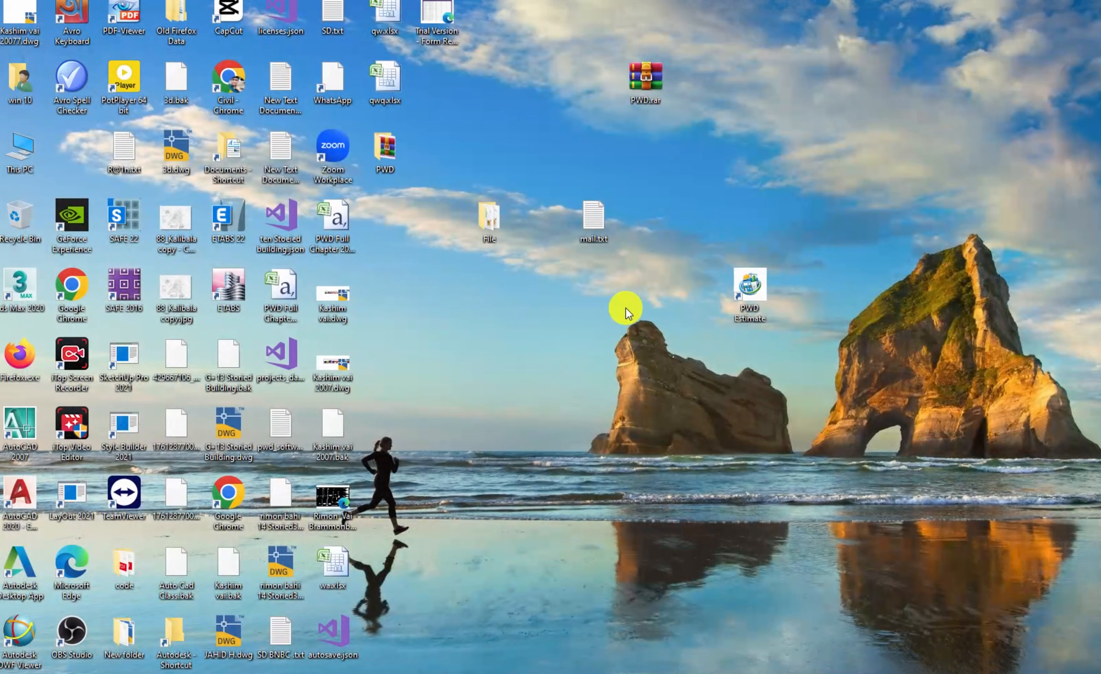